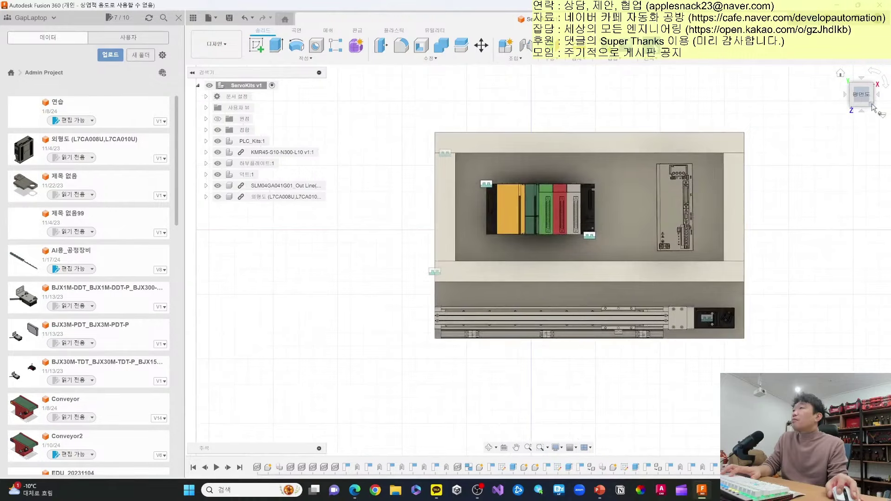
Toggle the ServoKits assembly between Top and isometric views with the ViewCube.
click(872, 107)
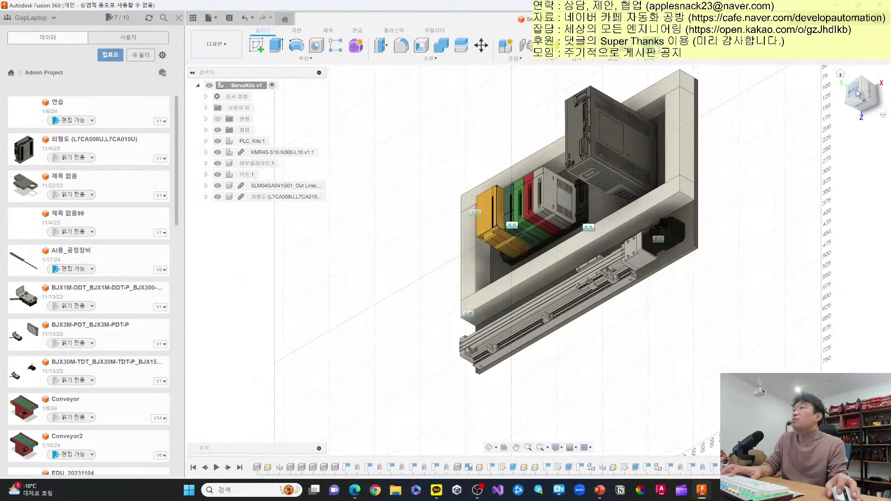
click(858, 94)
click(873, 88)
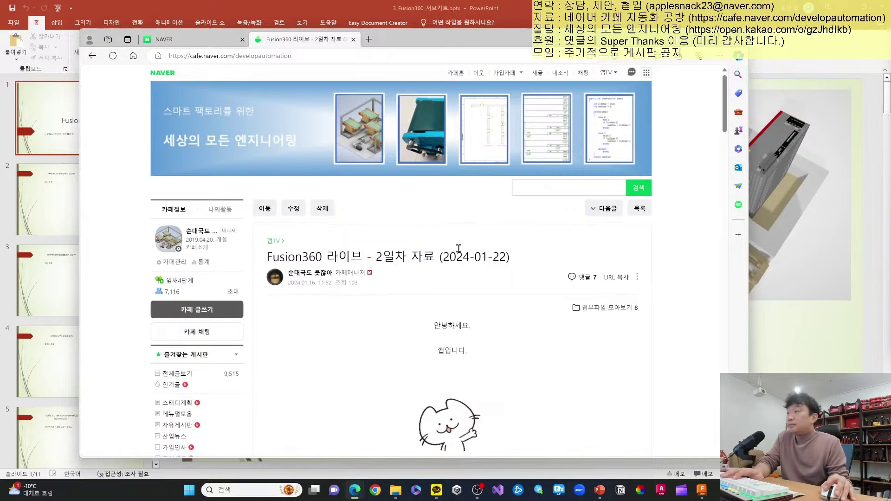
Highlight the 'Fusion360 라이브 - 2일차 자료' post title, then return to the PowerPoint slide deck.
triple_click(403, 256)
click(404, 257)
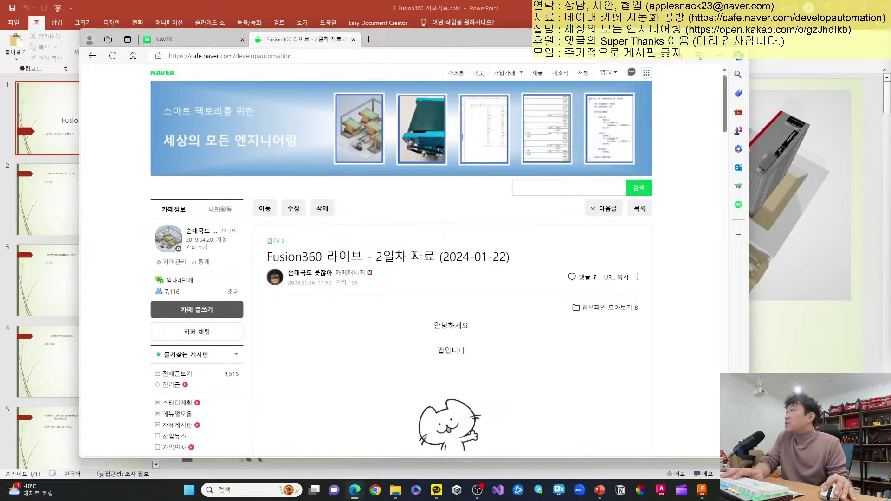
drag(403, 257, 267, 257)
click(384, 226)
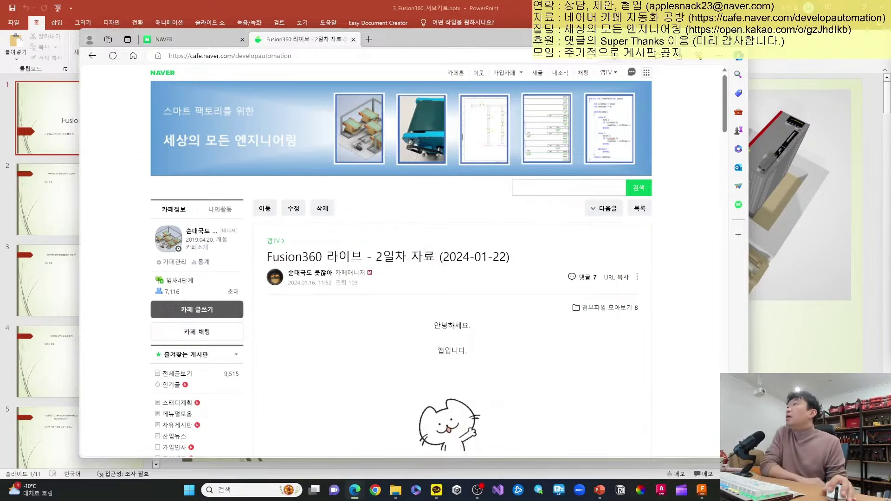
key(alt+Tab)
click(671, 181)
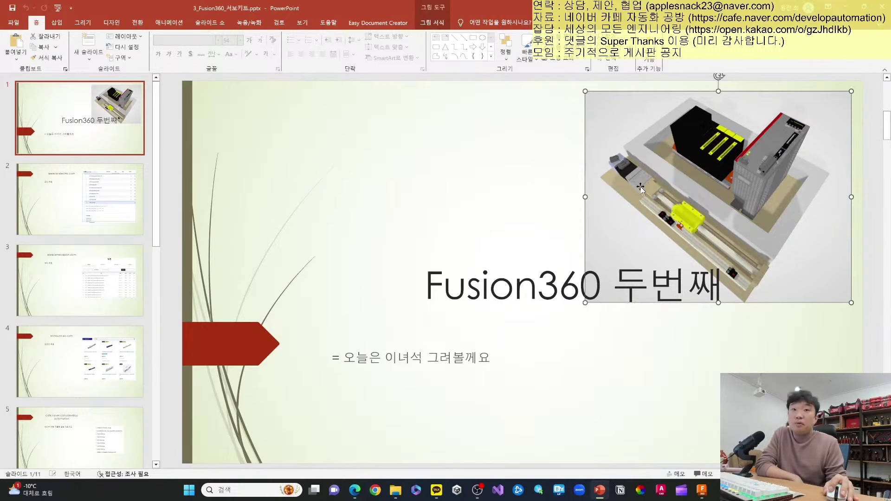
Inspect the Fusion360 title and subtitle text on slide 1.
click(407, 274)
drag(426, 282, 601, 285)
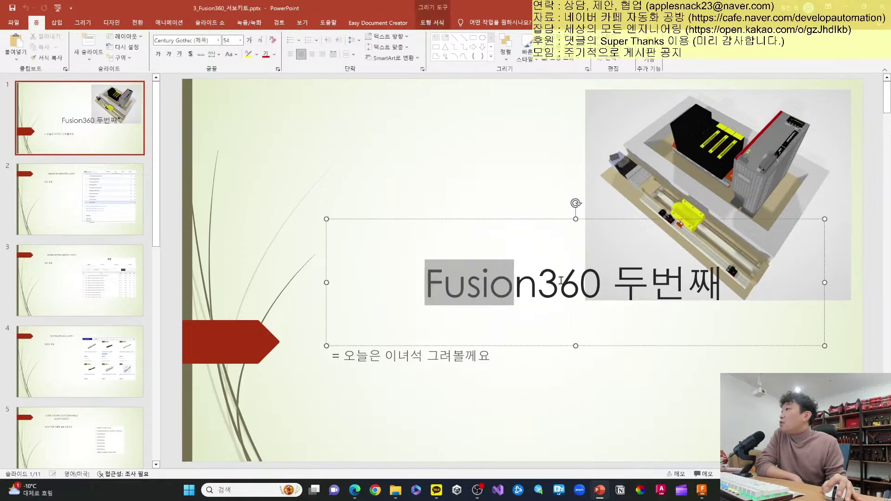
click(526, 380)
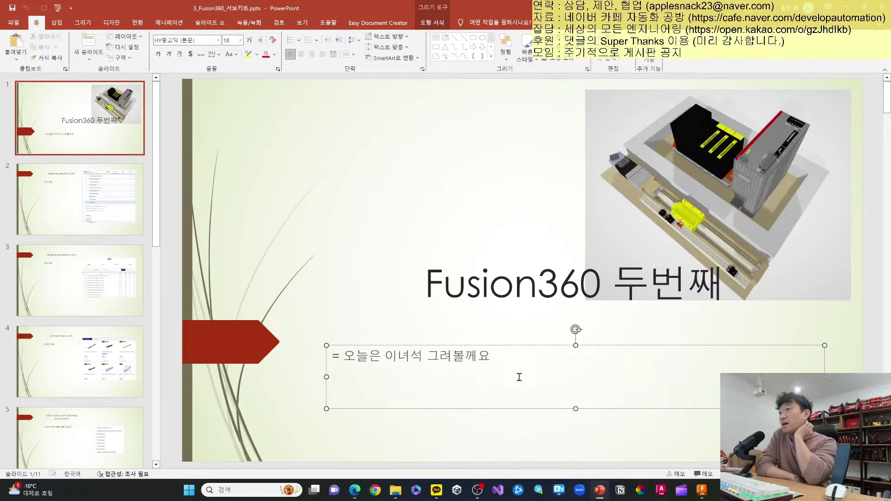
click(436, 284)
click(442, 190)
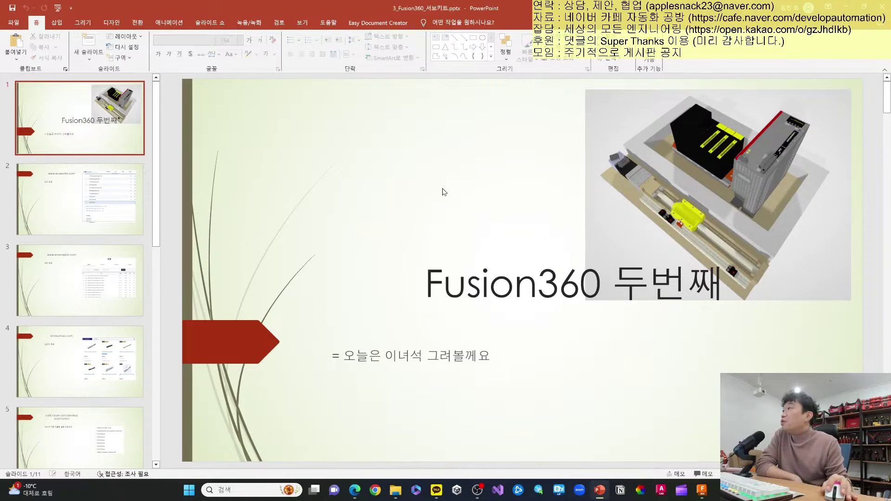
Move to slide 2 and select the word 죄다 in its text box.
click(121, 197)
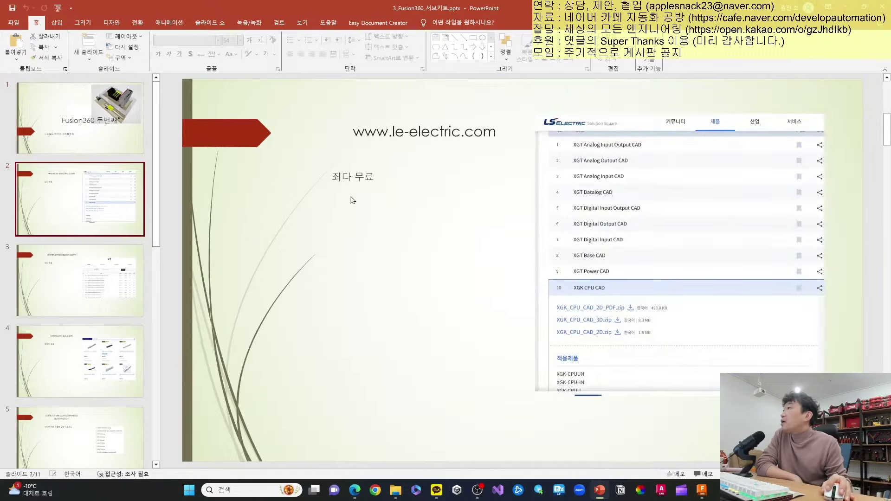
click(322, 180)
double_click(331, 179)
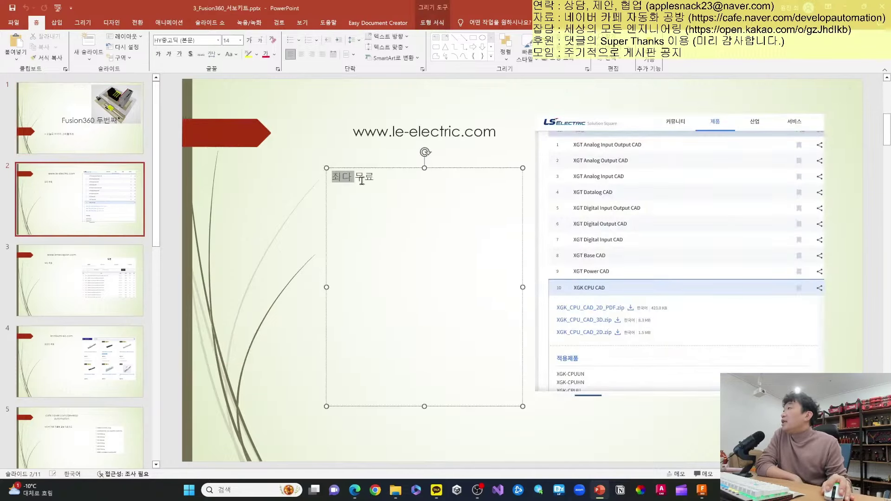
click(339, 215)
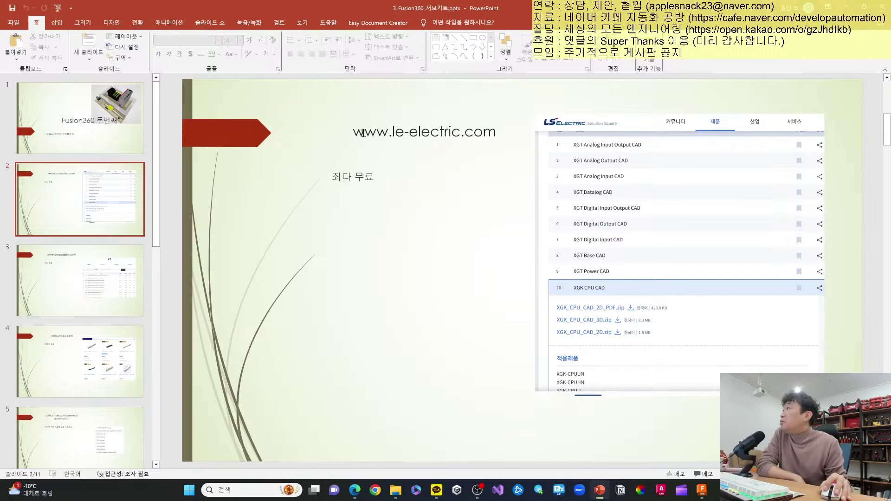
Highlight the website address and the 죄다 무료 text on slide 2.
drag(362, 134, 495, 134)
click(454, 145)
click(382, 181)
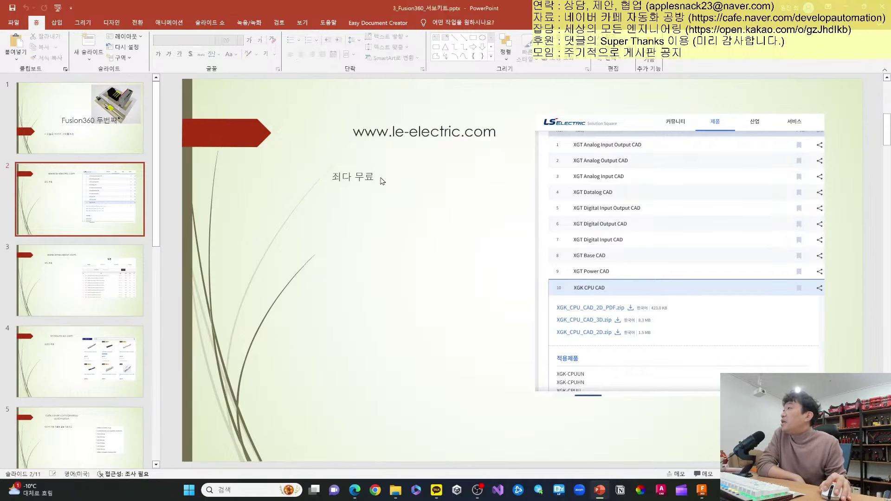
click(367, 177)
drag(353, 132, 464, 134)
click(375, 177)
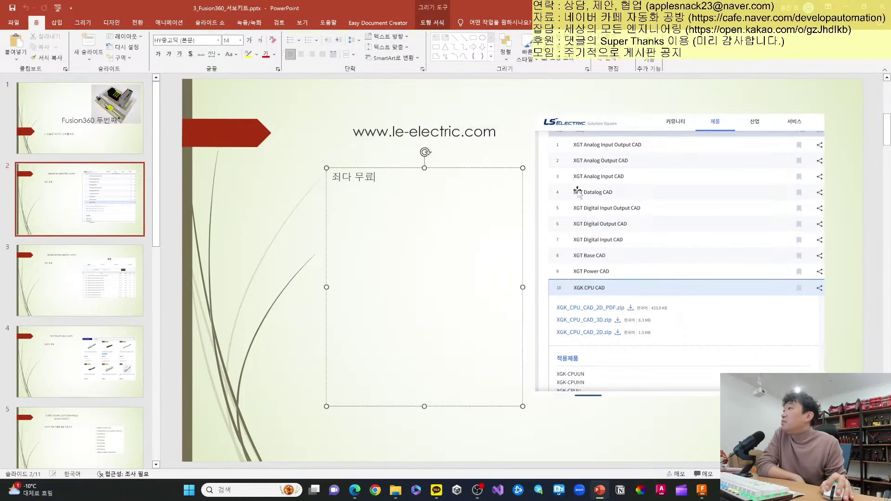
Select the LS Electric screenshot, then scroll on to the lsmecapion.com drawings slide.
click(583, 153)
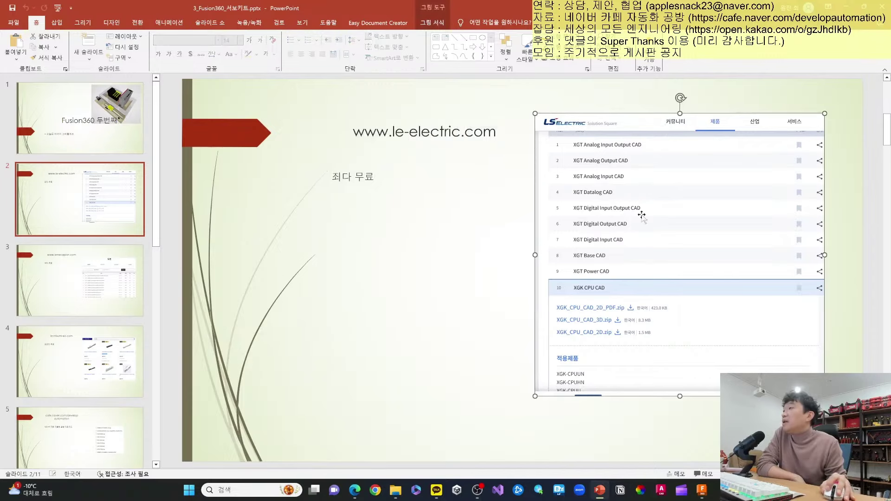
click(497, 224)
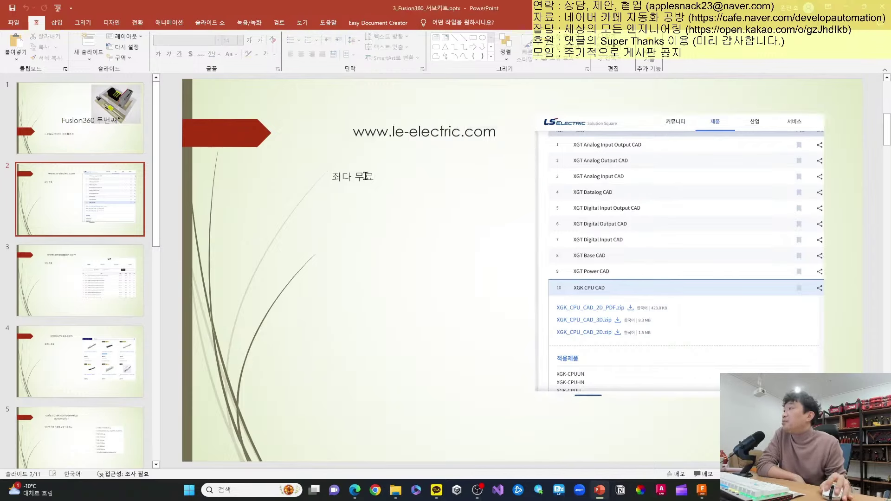
scroll(467, 215, down, 1)
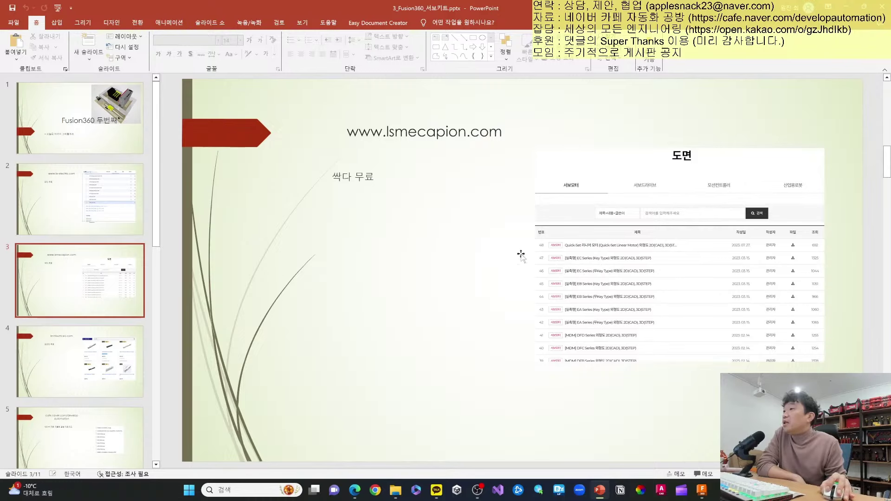
Scroll past the misumi free-CAD slide 4 to the STEP download slide 5.
scroll(503, 253, down, 1)
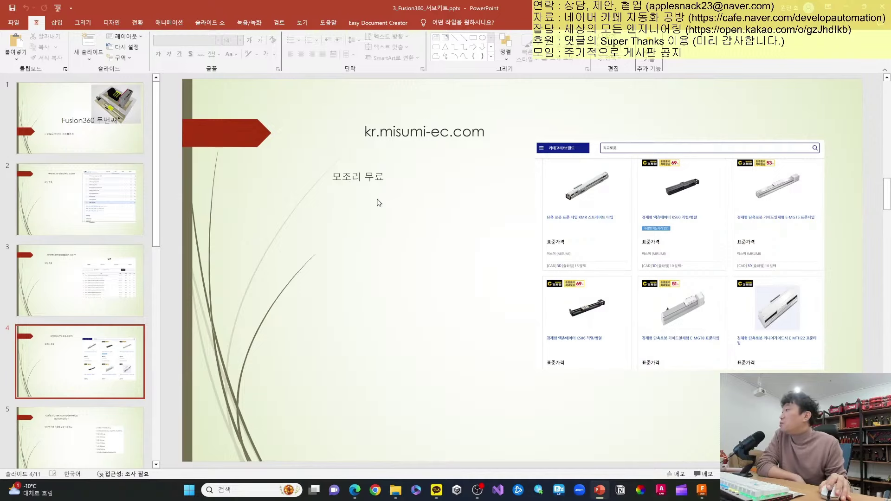
scroll(380, 203, down, 1)
scroll(268, 217, up, 1)
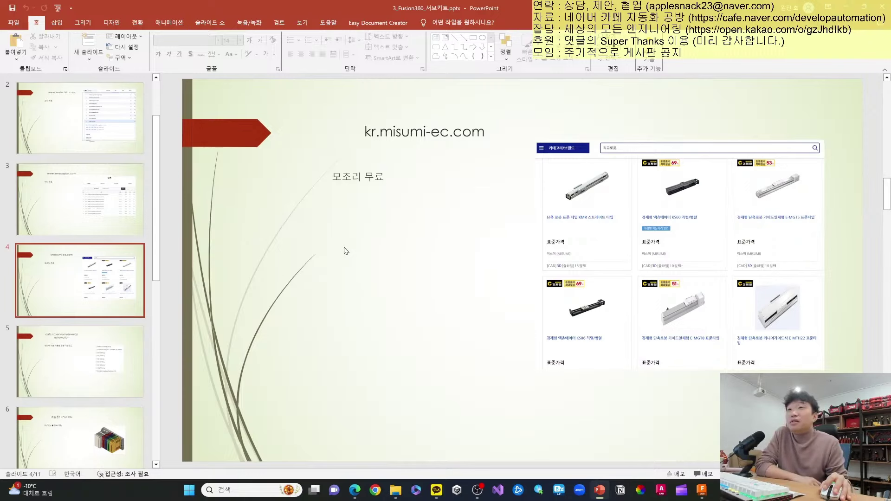
scroll(346, 251, down, 1)
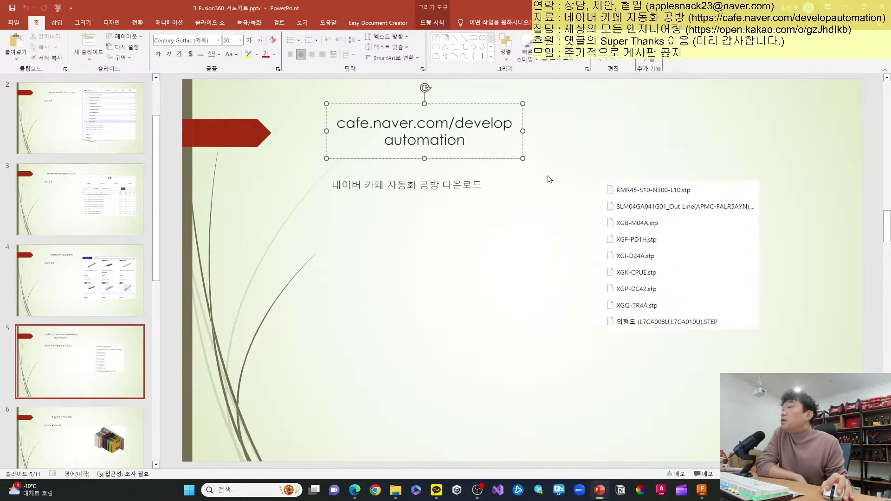
Highlight the Korean download caption on slide 5.
click(592, 219)
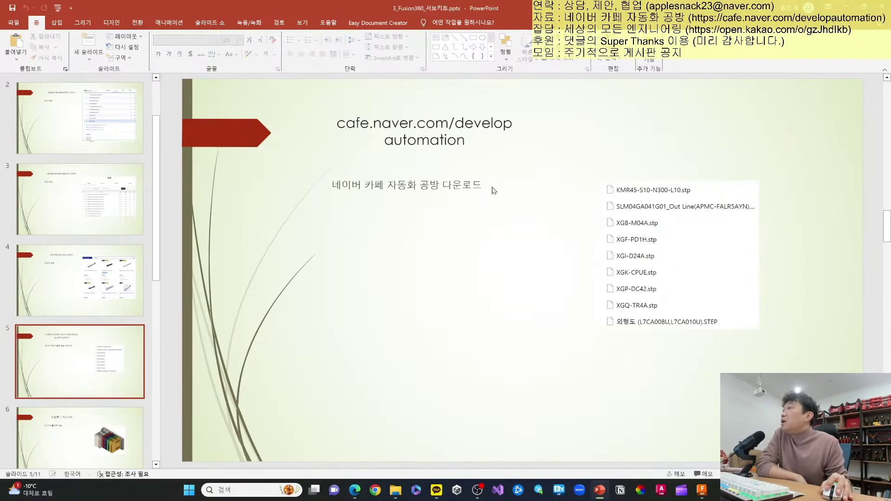
drag(382, 184, 448, 185)
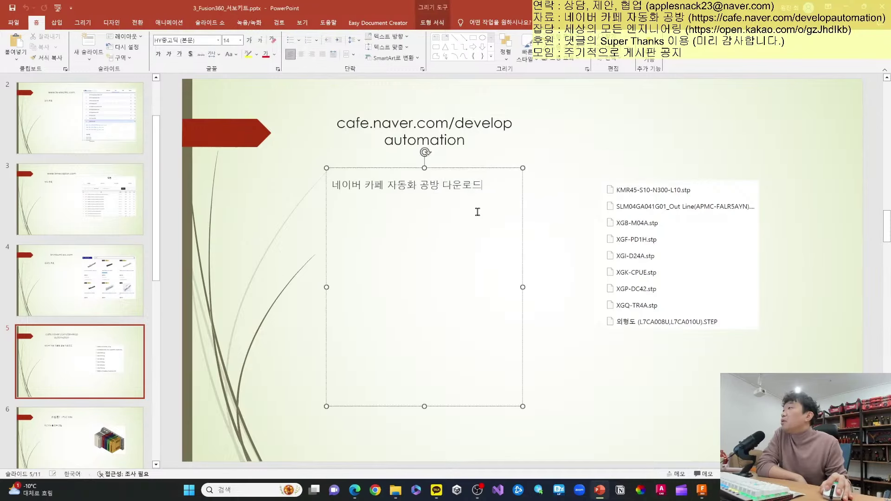
click(561, 224)
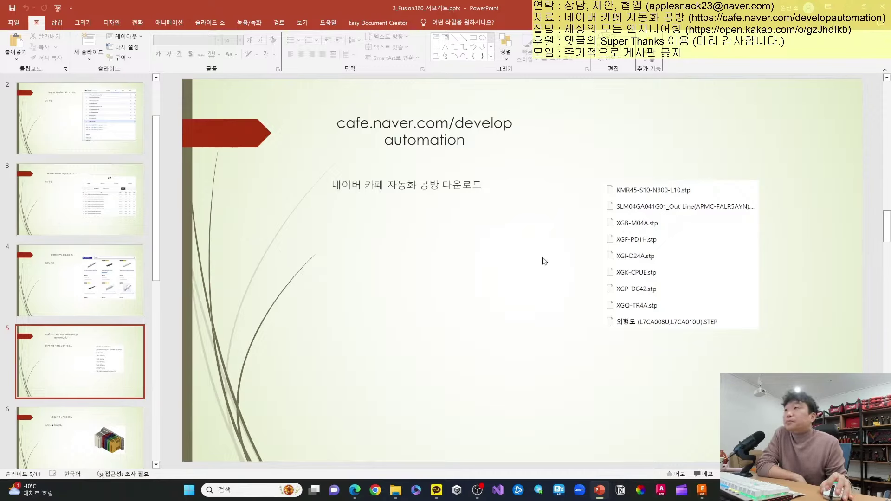
Advance to the PLC Kits slide 6, highlight its assembly text, and switch to Fusion 360.
key(Down)
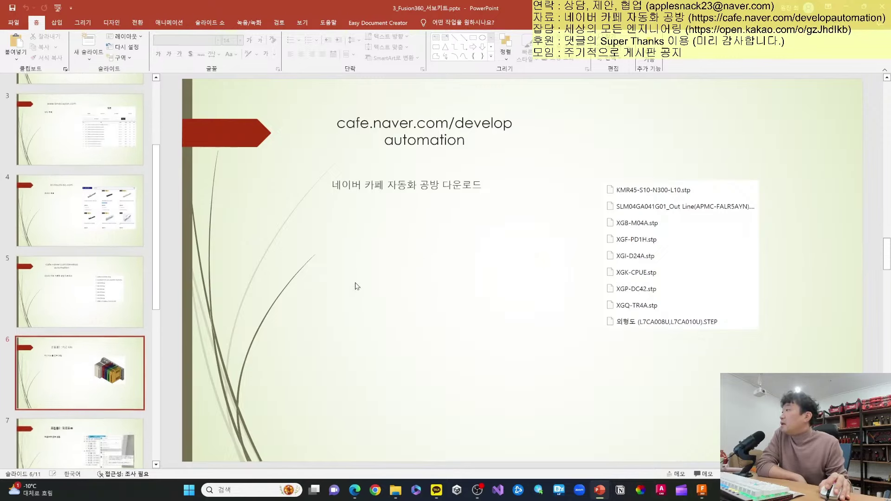
drag(388, 195, 319, 179)
click(434, 227)
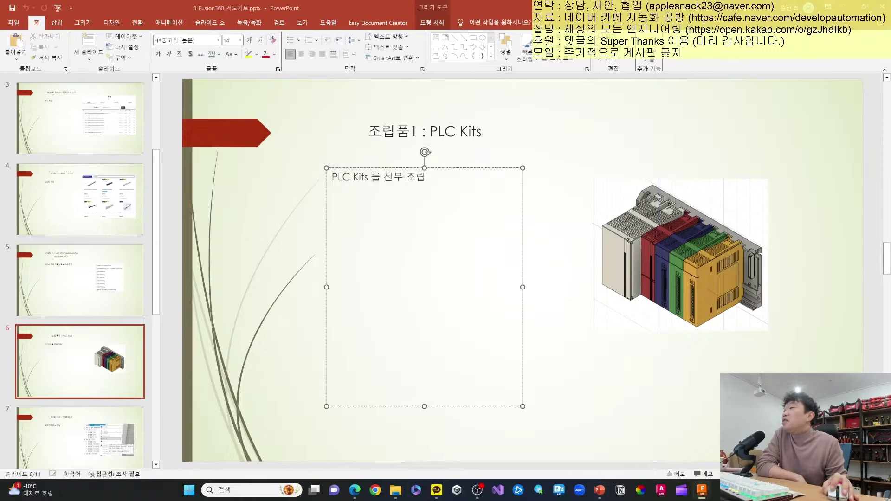
key(alt+Tab)
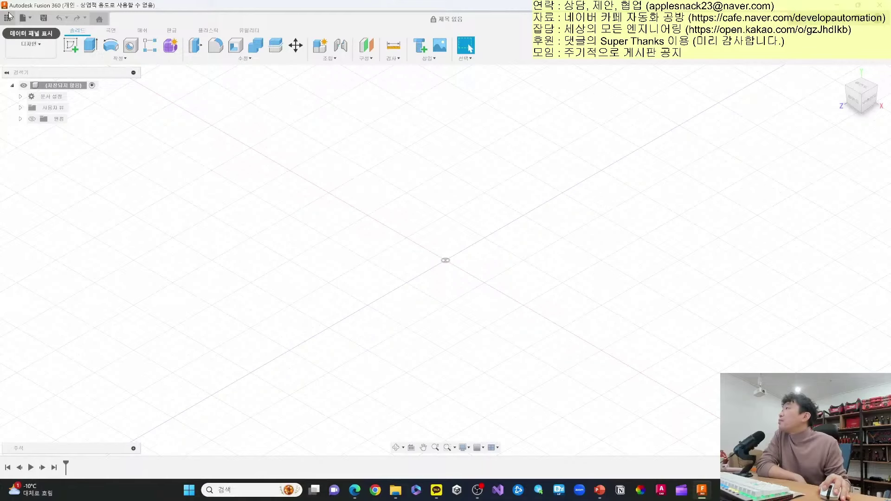
Check the Data Panel's project overview, then bring up Save for the untitled design.
click(8, 17)
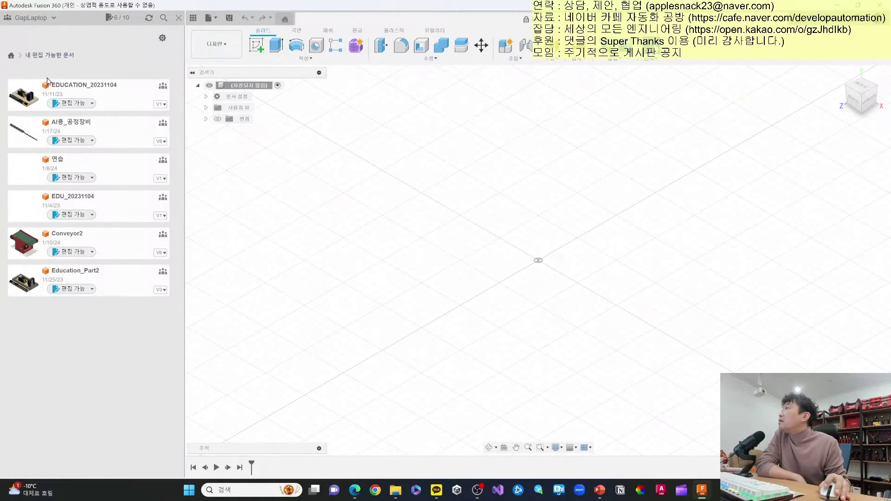
click(10, 56)
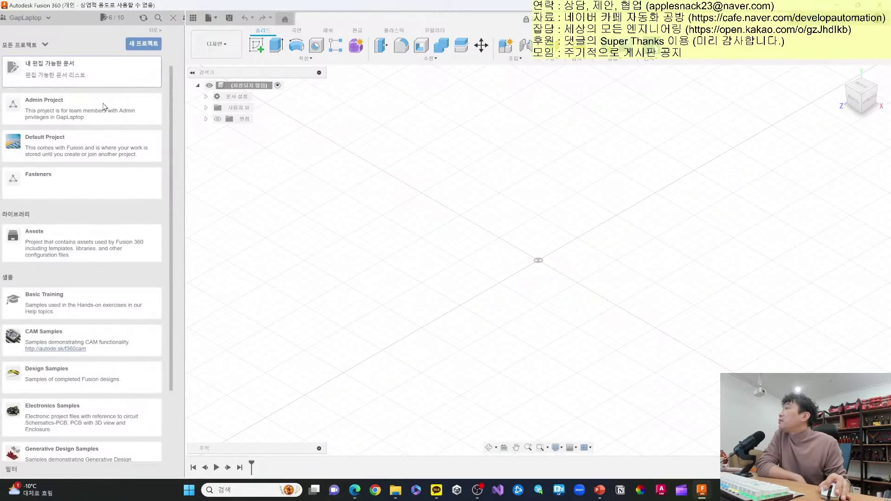
click(193, 18)
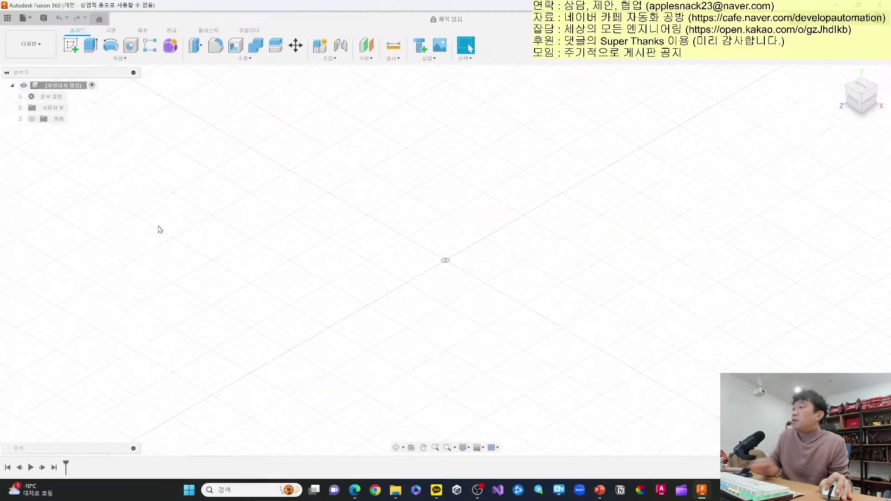
key(ctrl+s)
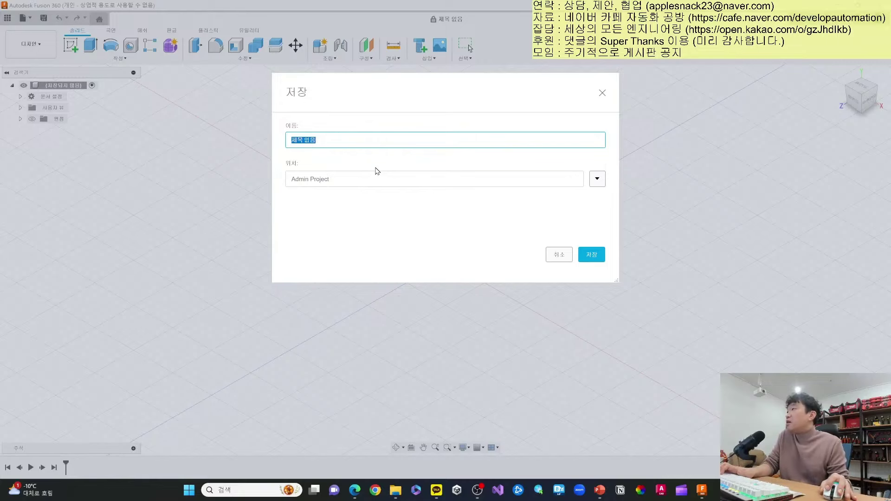
Name the design 'ServoKits' in Admin Project and save it as v1.
key(BackSpace)
text(Ser)
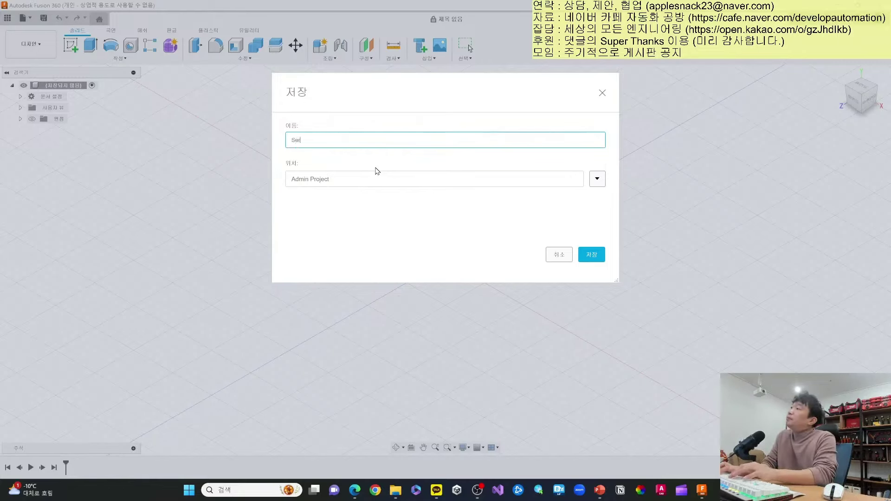
text(voKL)
key(BackSpace)
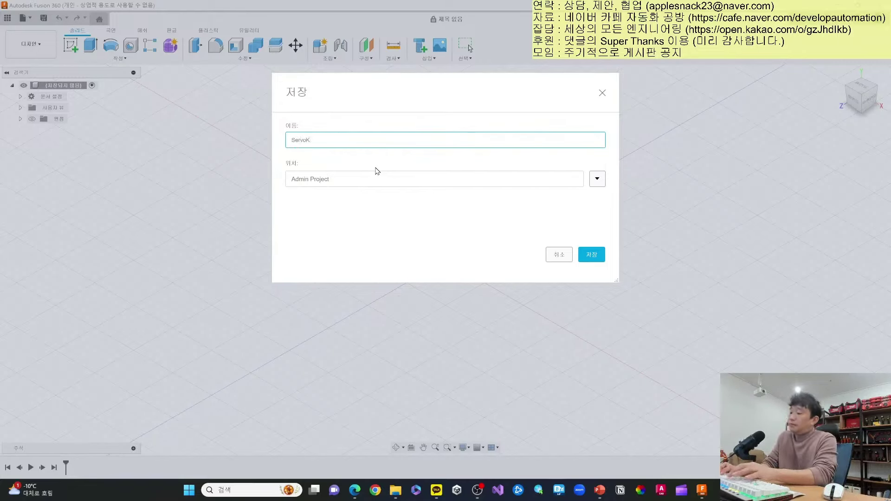
text(its)
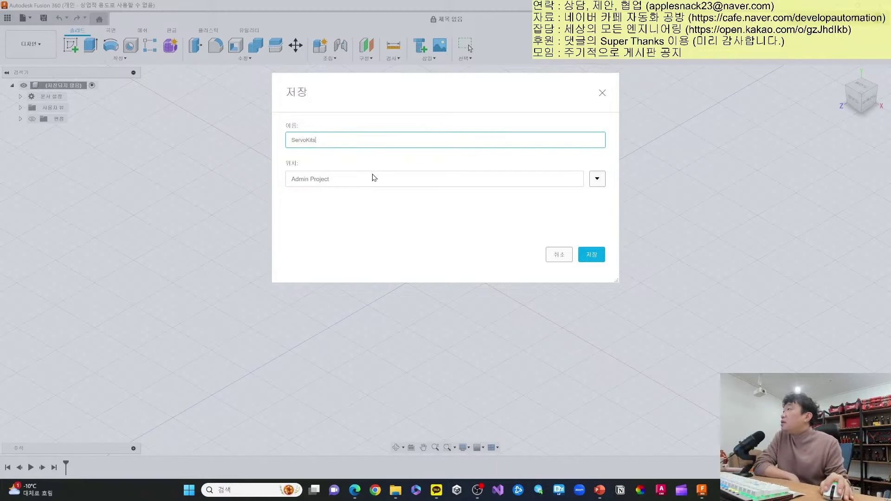
click(591, 179)
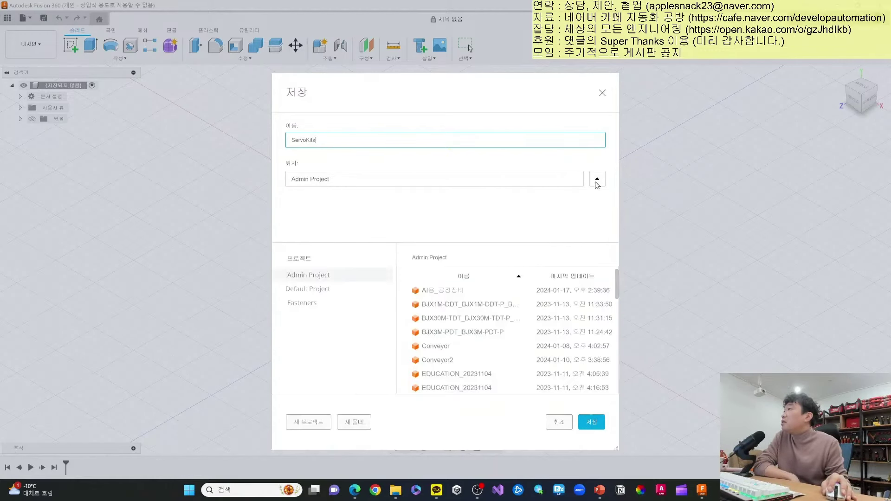
click(598, 181)
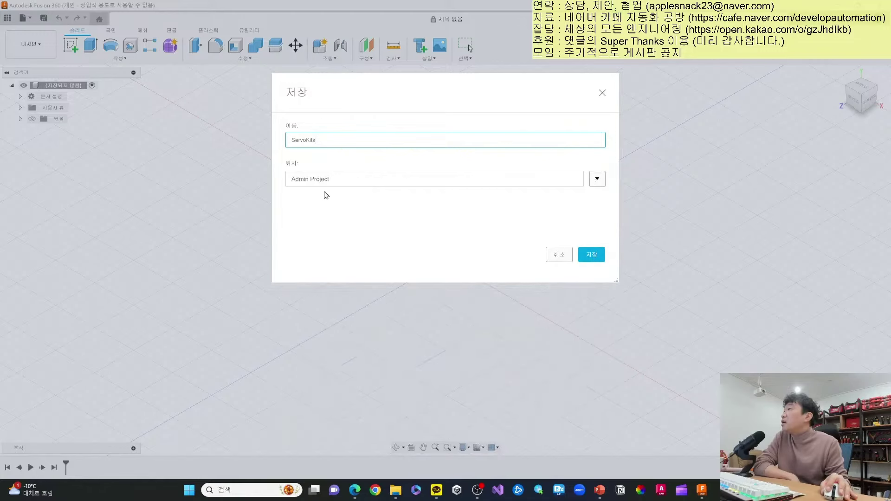
drag(364, 144, 285, 136)
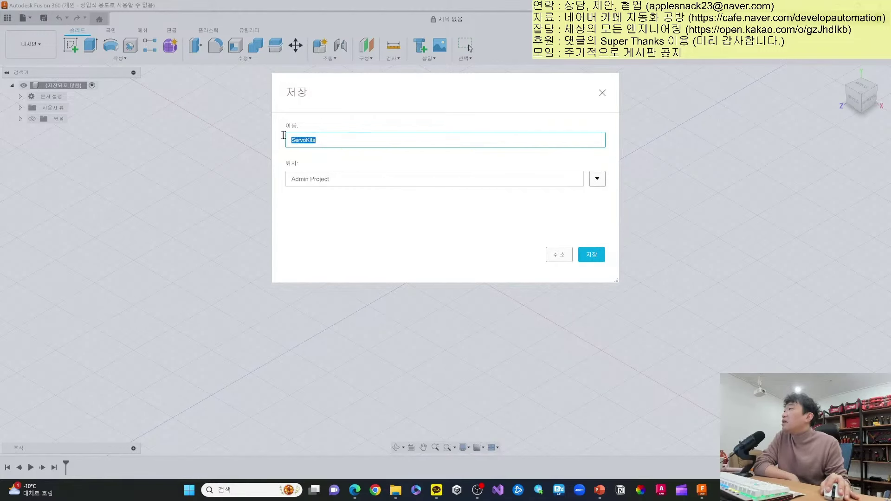
click(322, 139)
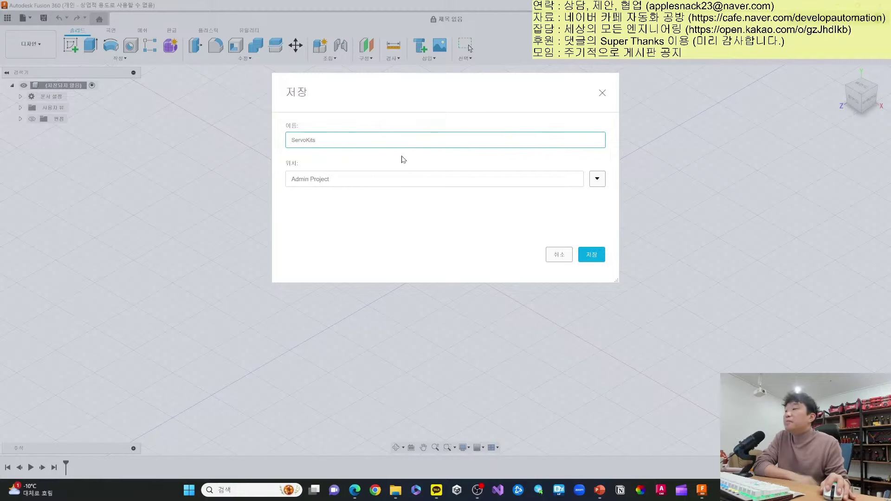
click(593, 258)
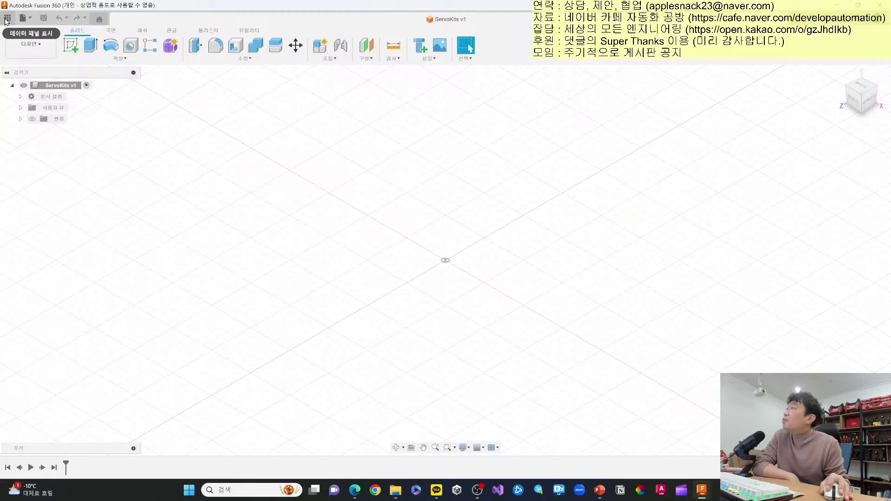
Show the Data Panel, open Admin Project, and scroll through its design files.
click(7, 18)
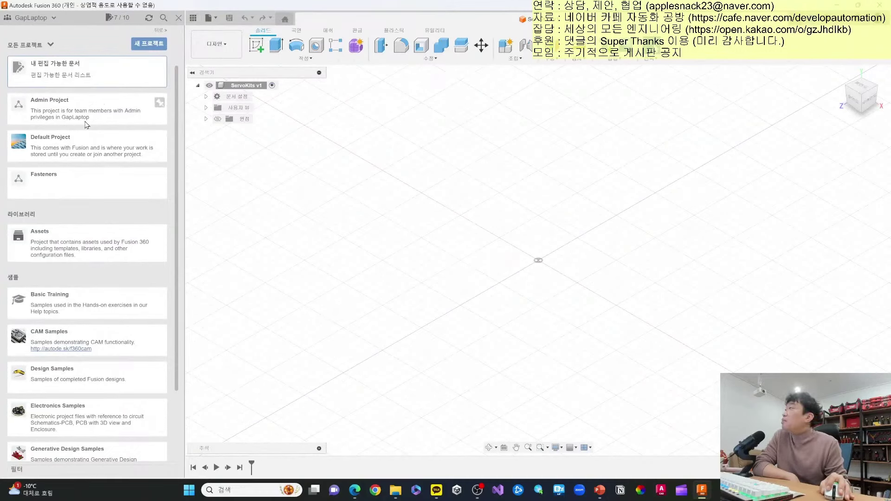
click(51, 47)
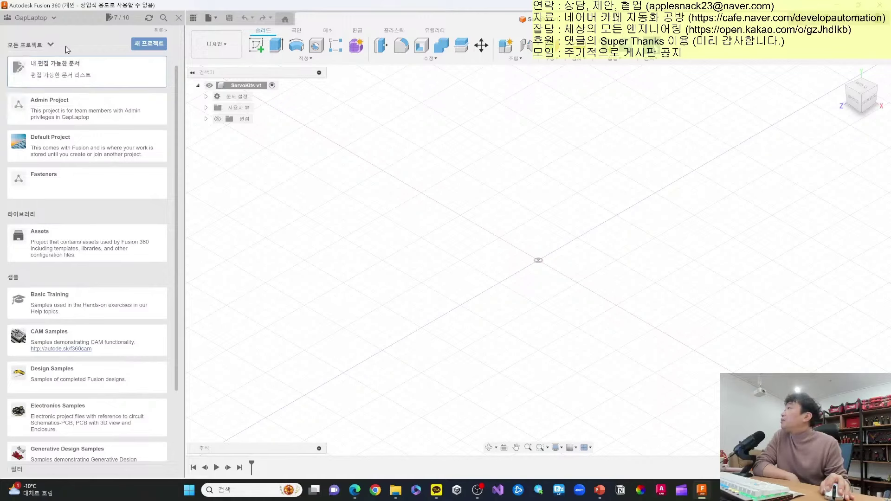
mouse_move(87, 109)
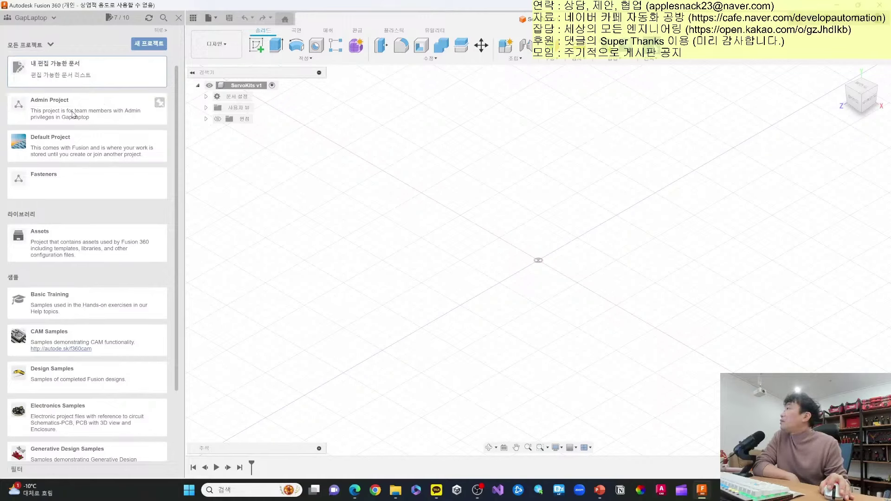
click(72, 111)
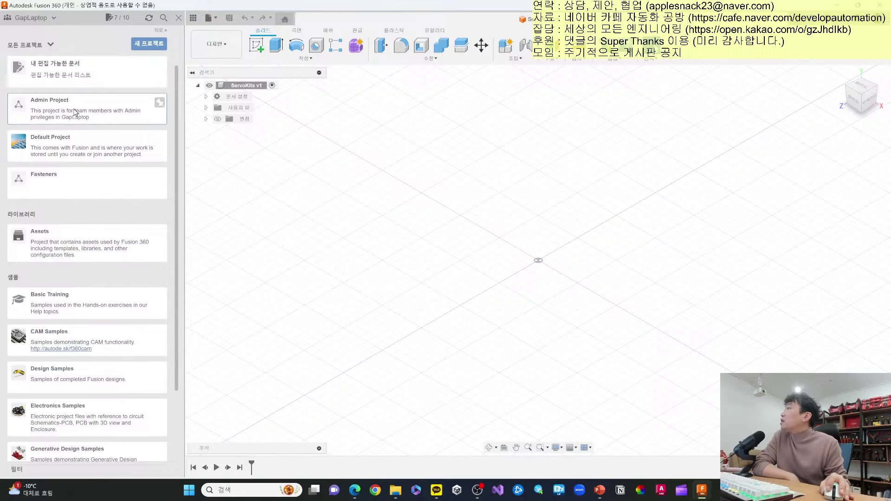
click(51, 108)
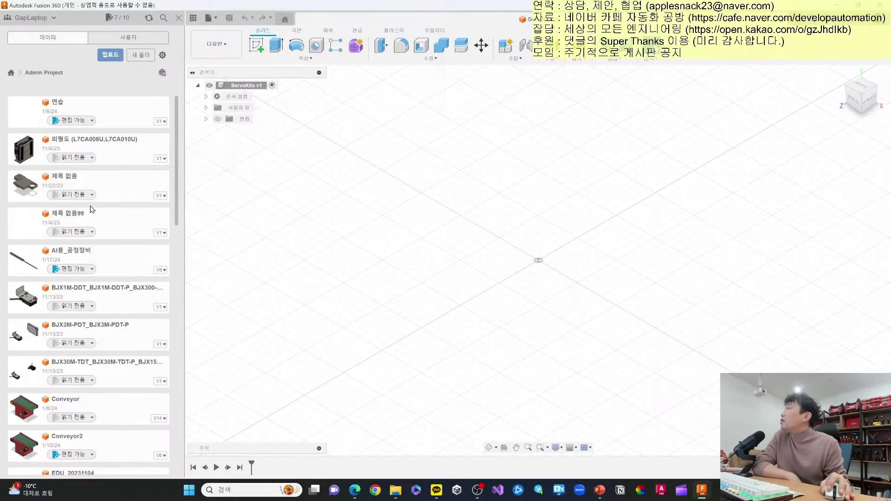
scroll(94, 193, down, 5)
scroll(89, 284, down, 5)
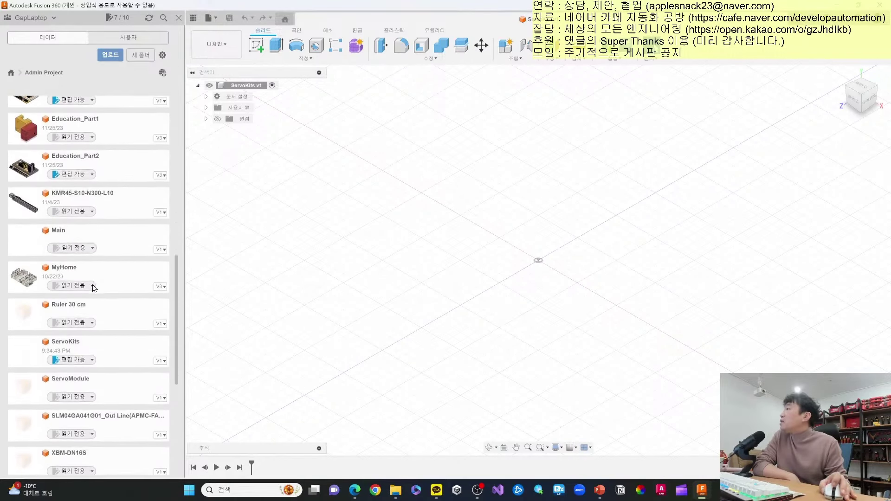
scroll(99, 353, down, 5)
scroll(102, 352, up, 5)
scroll(90, 330, up, 5)
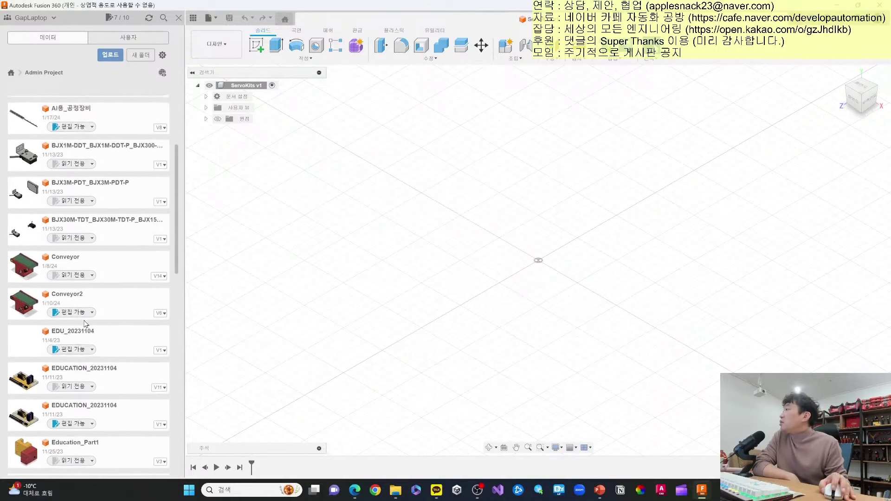
scroll(81, 308, up, 5)
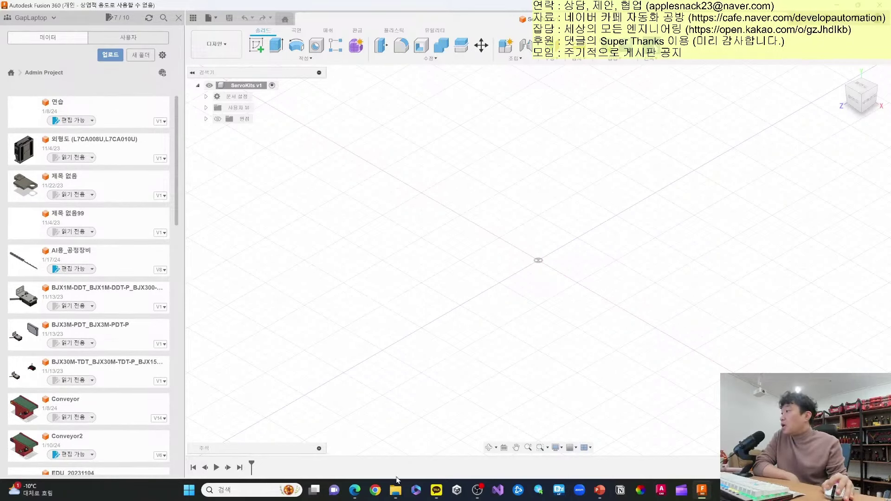
click(109, 55)
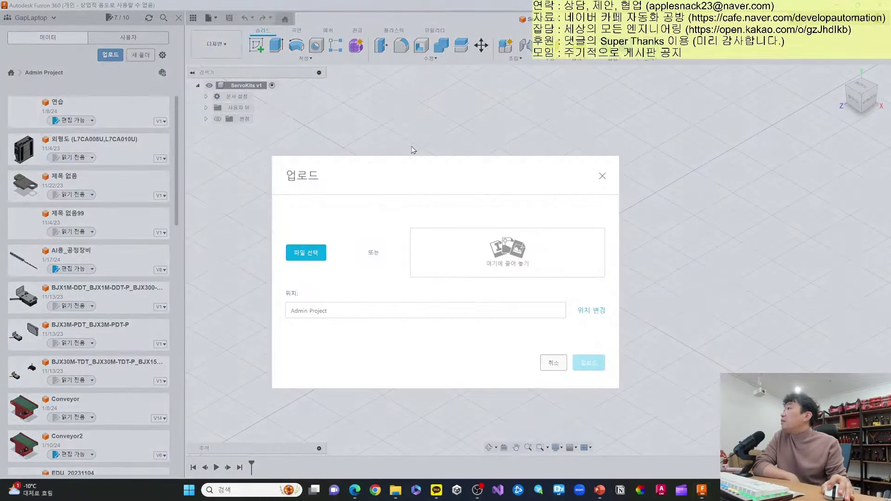
click(413, 149)
click(119, 58)
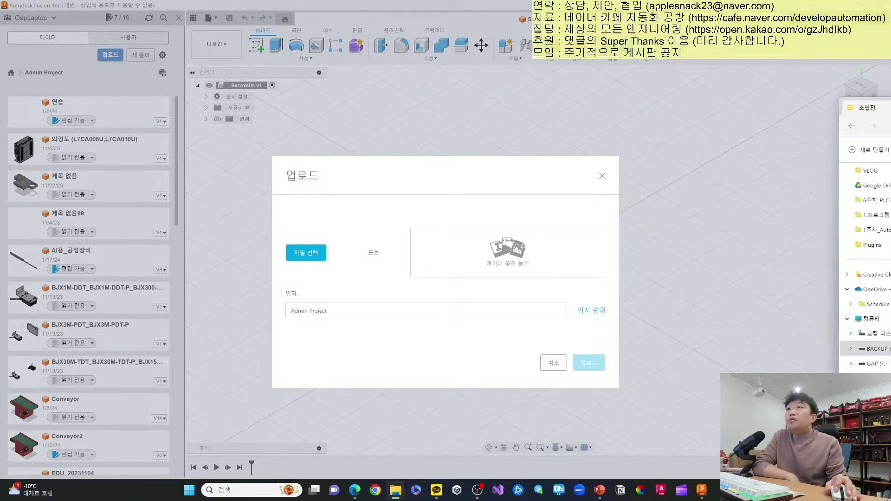
drag(882, 134, 335, 134)
drag(271, 335, 149, 195)
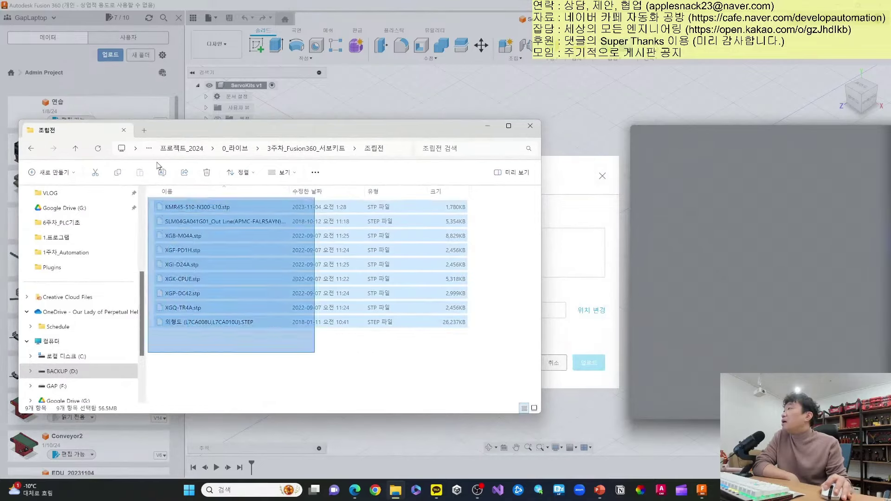
drag(216, 143, 742, 149)
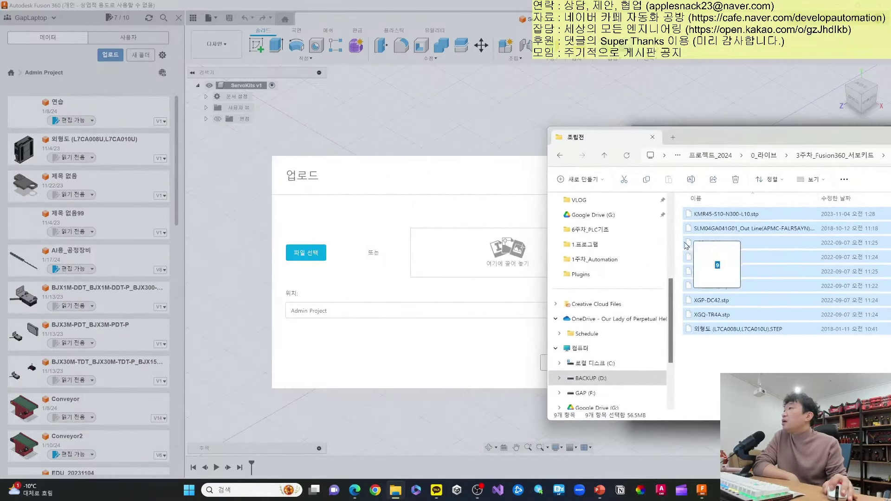
drag(732, 239, 515, 260)
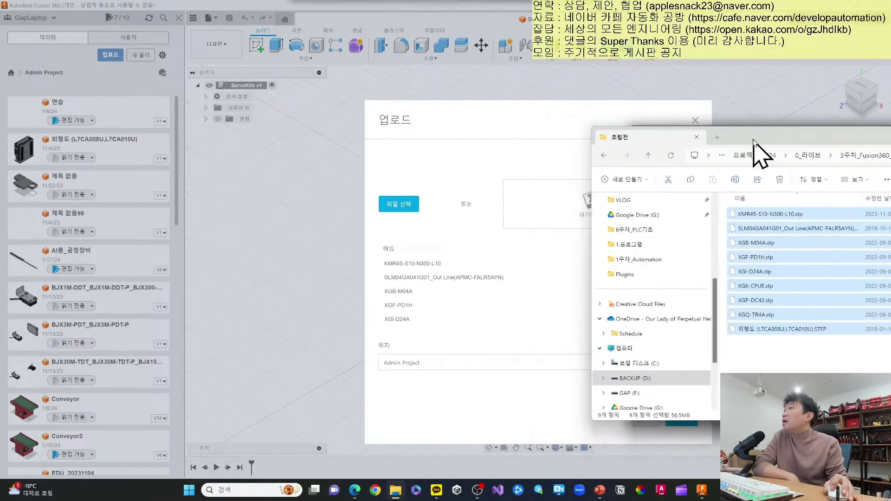
drag(709, 142, 855, 155)
click(370, 200)
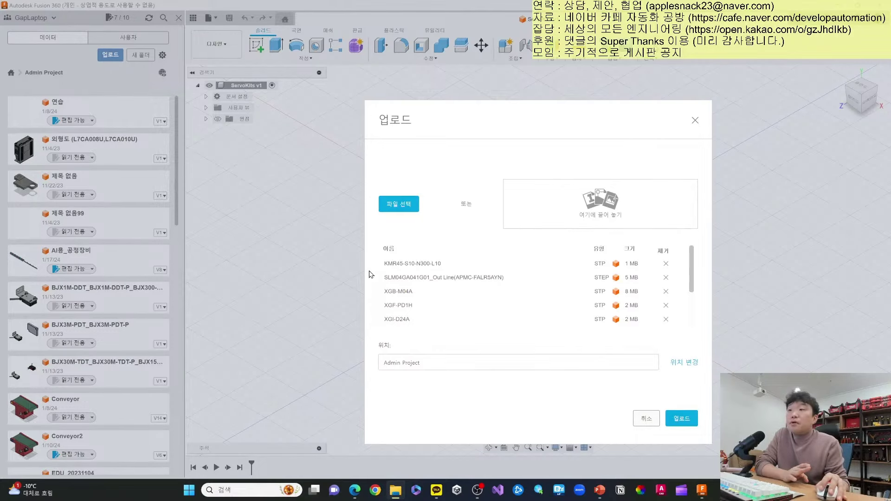
click(646, 418)
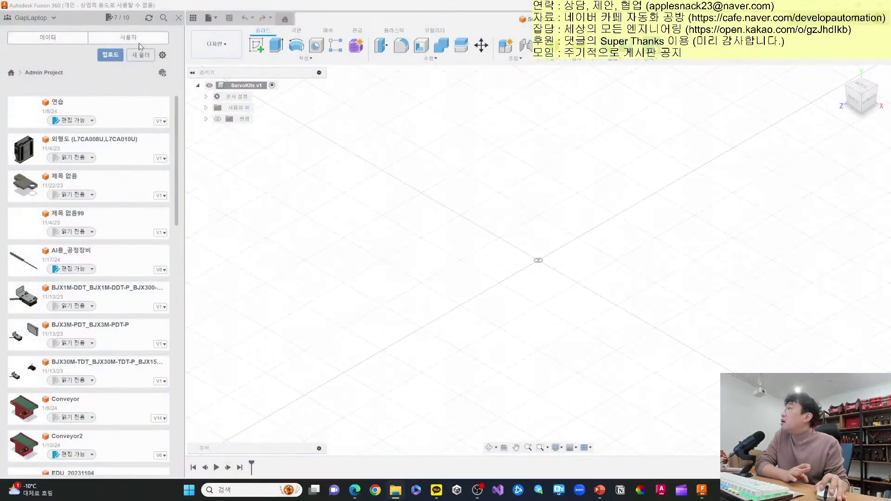
click(178, 18)
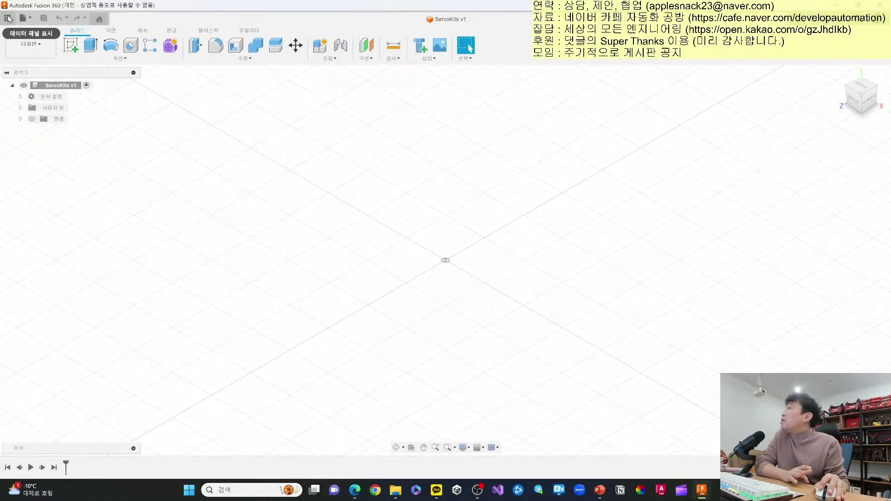
click(8, 19)
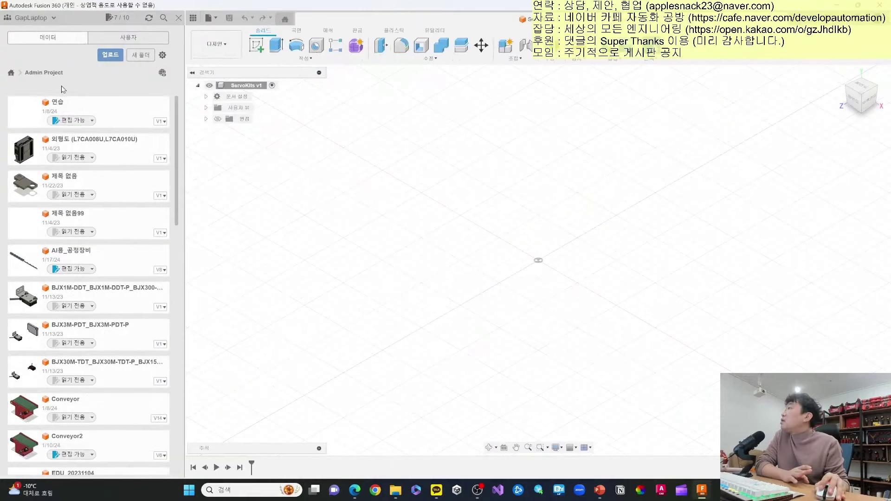
click(10, 74)
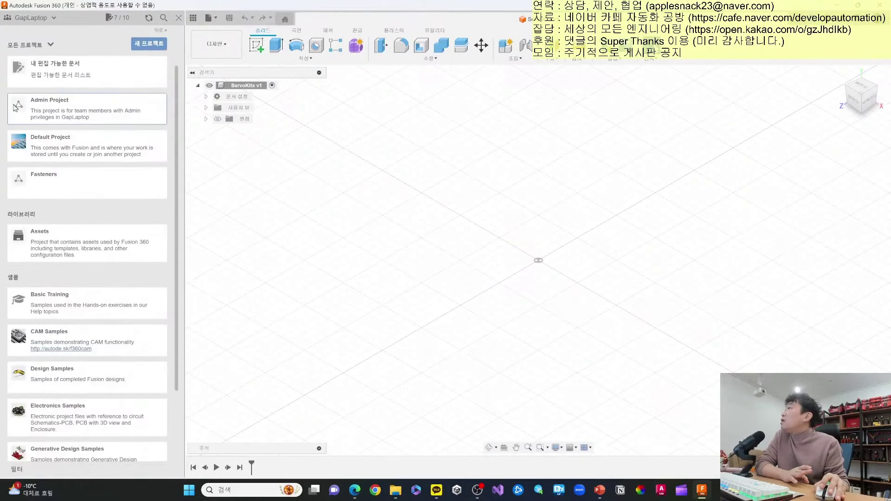
scroll(113, 246, down, 2)
scroll(93, 185, up, 3)
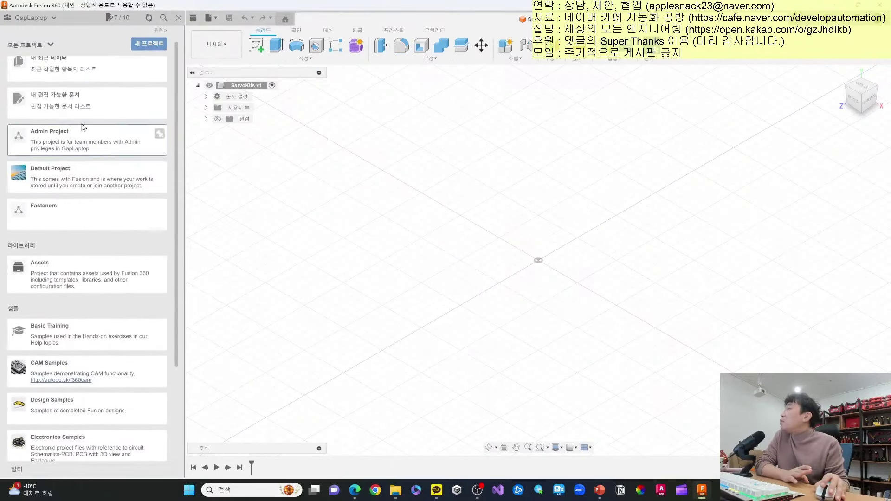
scroll(73, 142, up, 1)
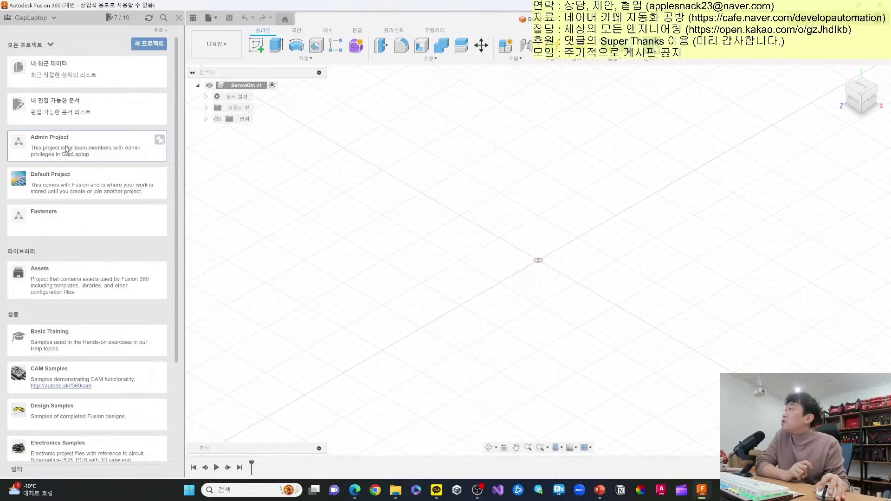
click(66, 149)
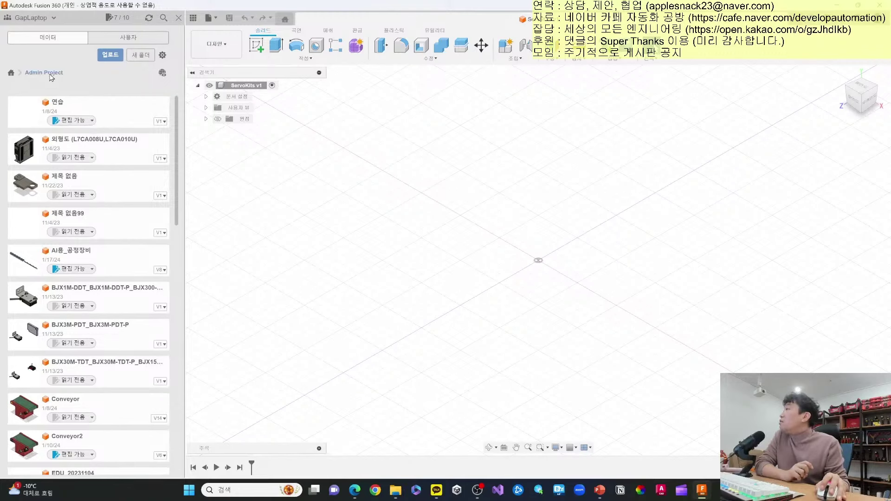
Drag the selected STEP files from File Explorer into the Admin Project upload dialog.
click(111, 56)
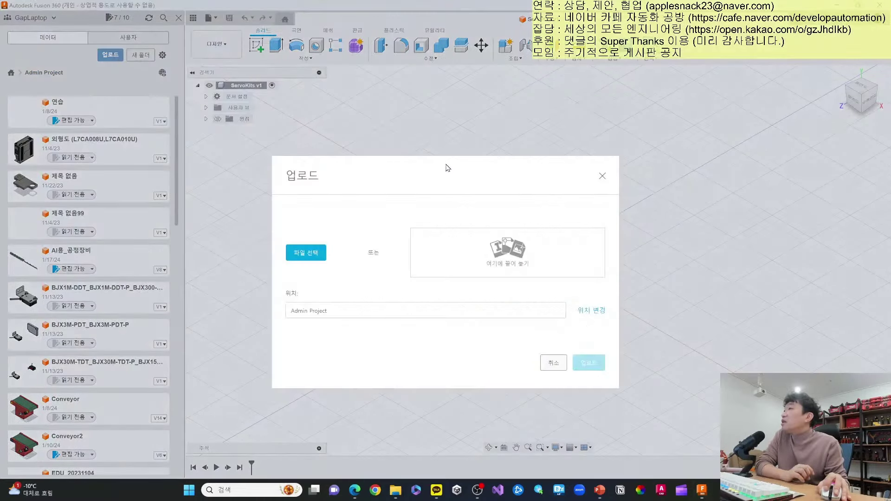
drag(890, 134, 731, 160)
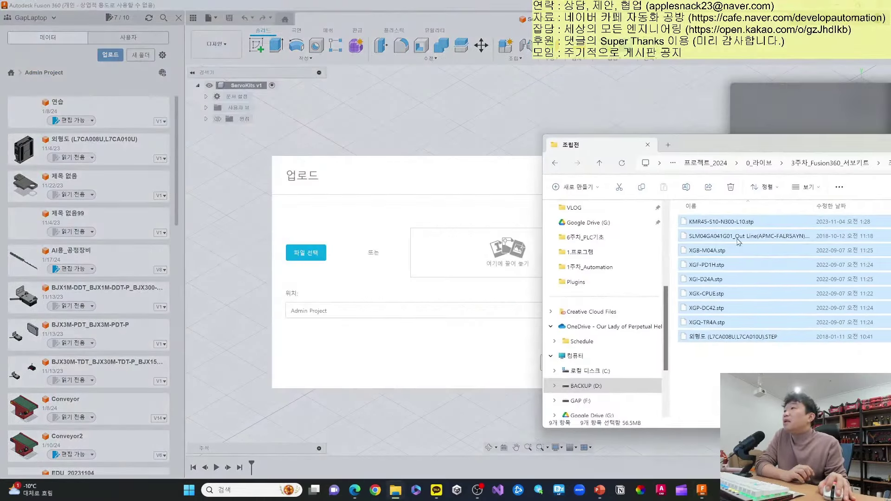
drag(731, 238, 469, 246)
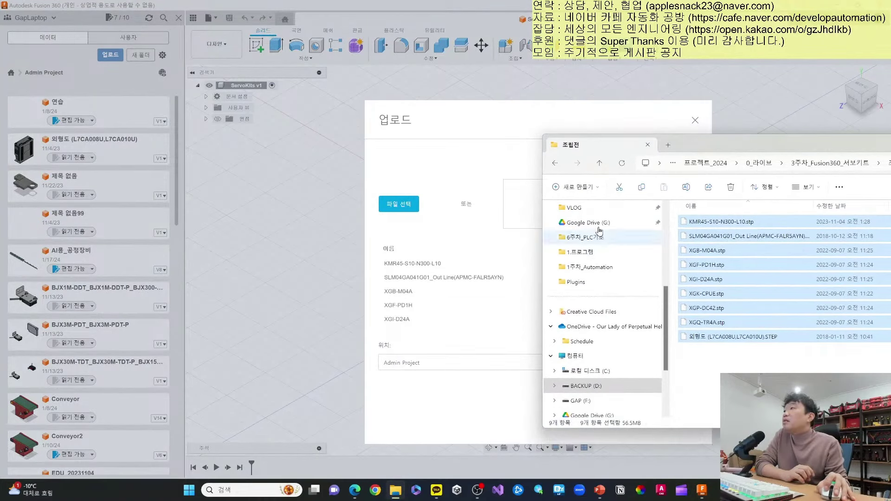
drag(709, 148, 890, 153)
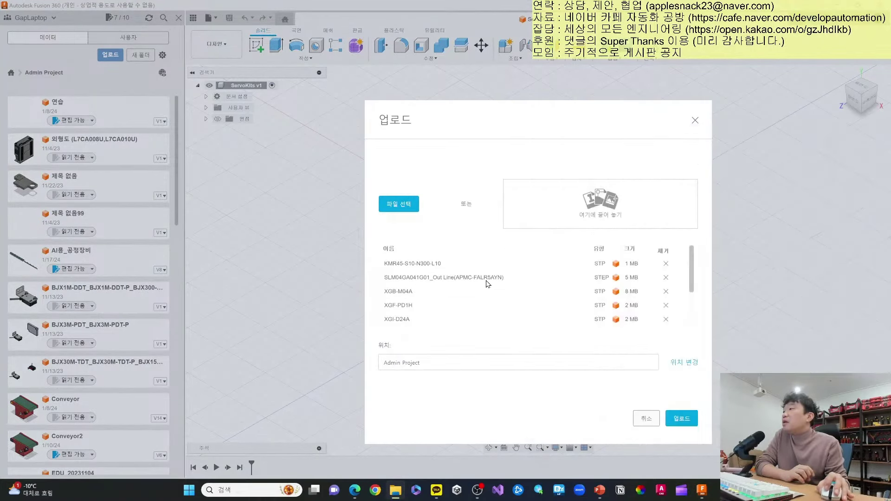
Review the nine listed STEP files, including XGQ-TR4A, and cancel the upload.
scroll(534, 288, down, 3)
scroll(549, 291, up, 3)
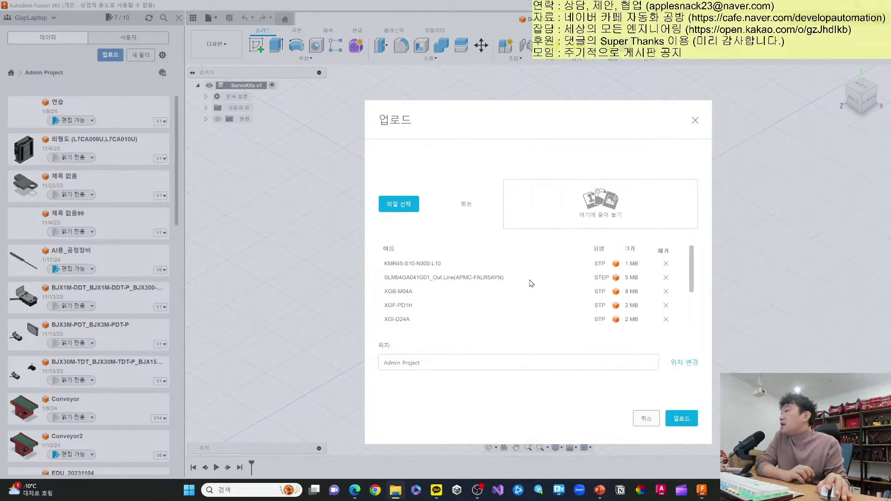
scroll(531, 283, down, 1)
scroll(531, 284, down, 2)
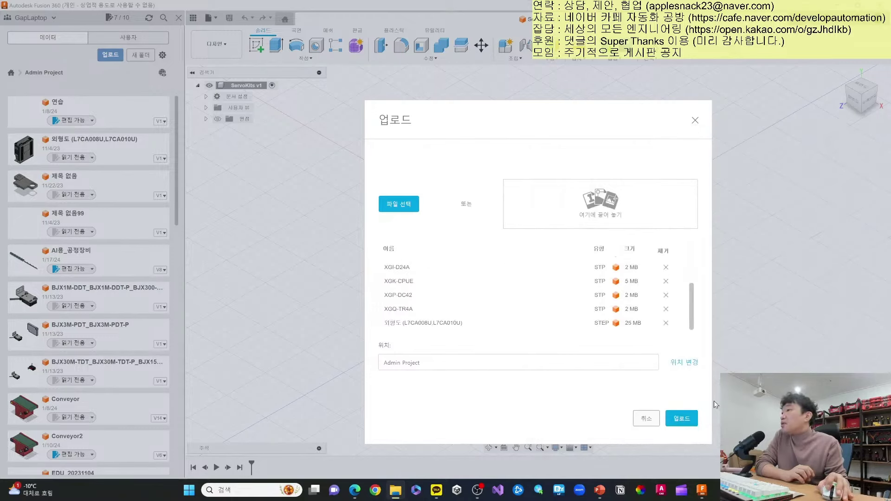
click(689, 417)
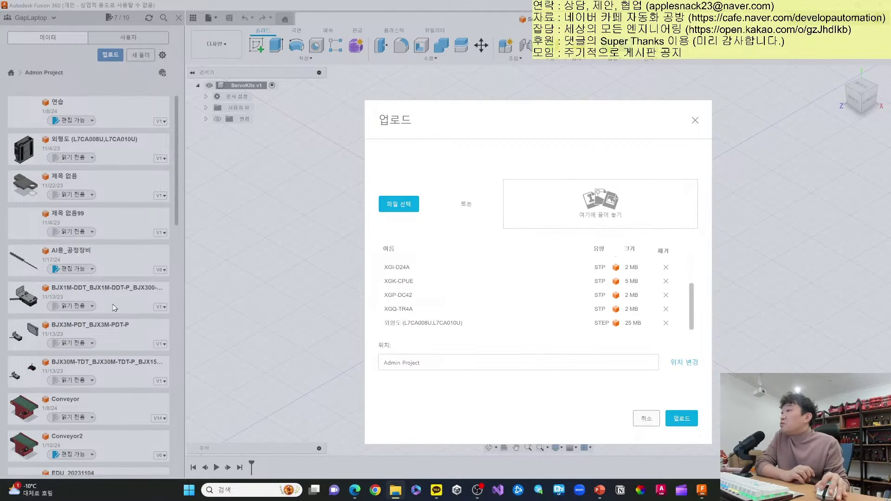
click(642, 420)
scroll(88, 260, down, 2)
scroll(88, 260, down, 3)
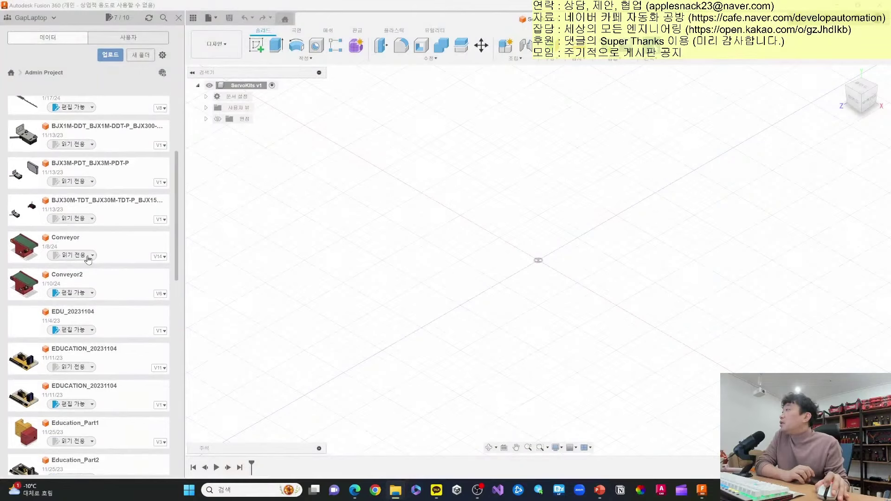
scroll(88, 259, down, 3)
scroll(100, 274, down, 2)
scroll(104, 282, down, 5)
scroll(107, 290, down, 3)
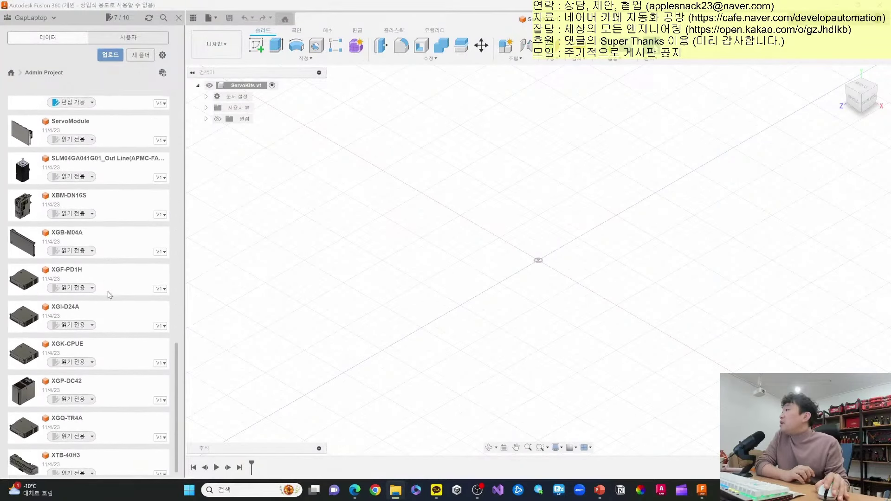
scroll(109, 297, up, 5)
scroll(109, 306, up, 5)
scroll(102, 260, up, 5)
scroll(91, 180, up, 5)
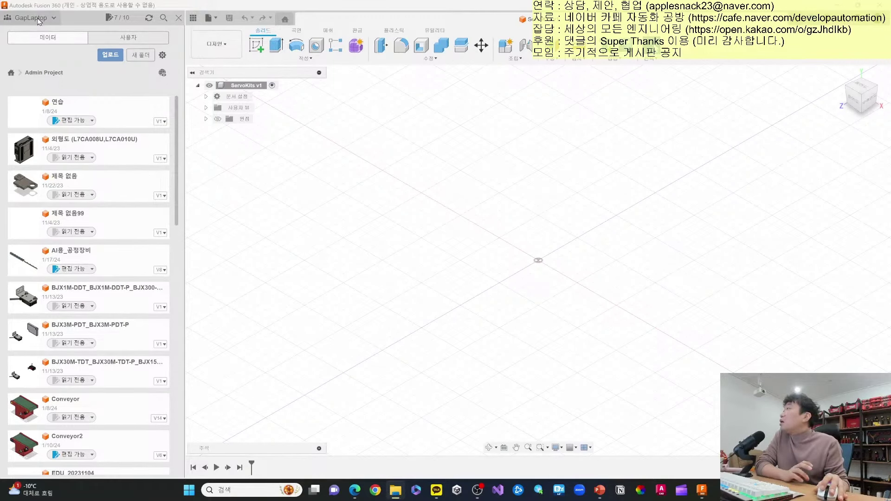
click(55, 17)
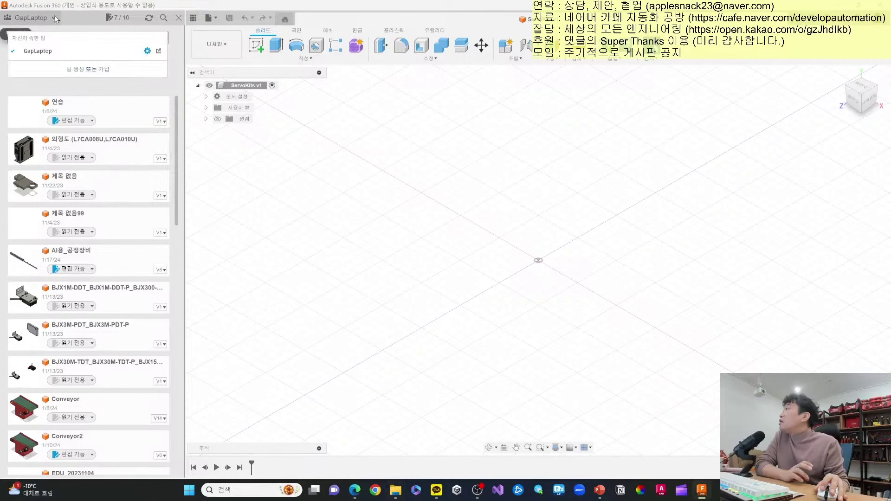
click(55, 18)
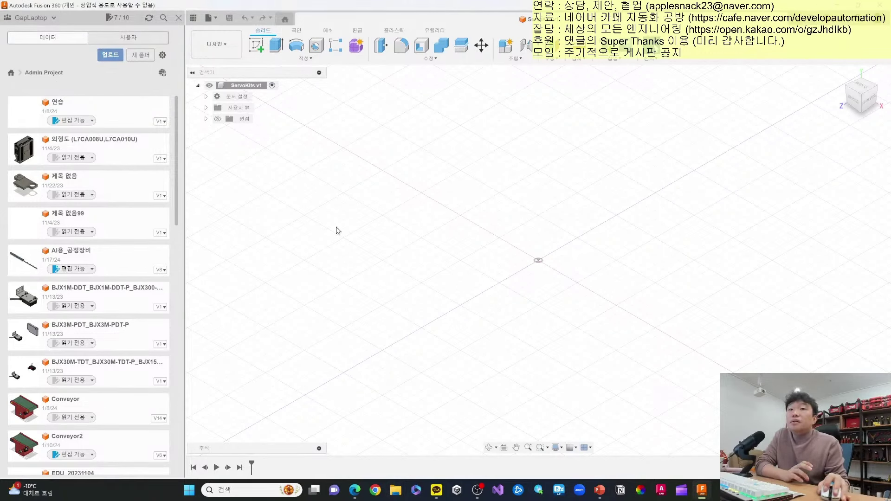
scroll(110, 210, down, 2)
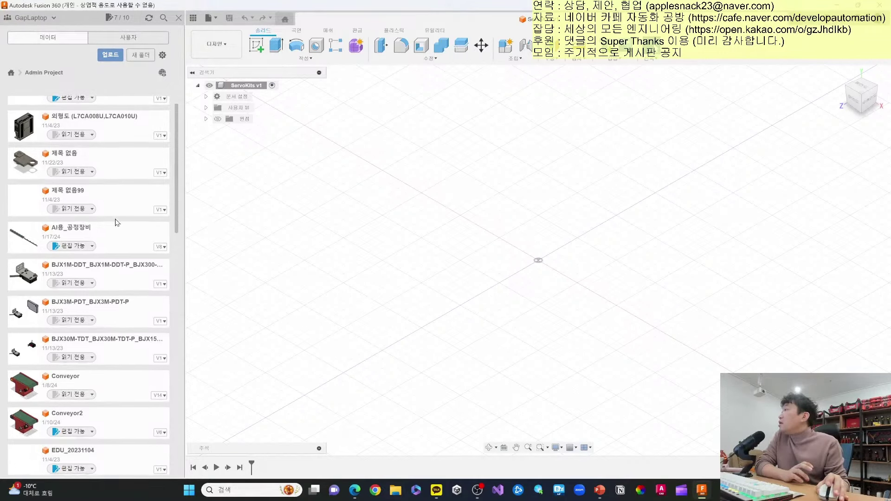
scroll(112, 212, down, 3)
scroll(113, 217, down, 2)
scroll(117, 223, down, 3)
scroll(117, 223, down, 2)
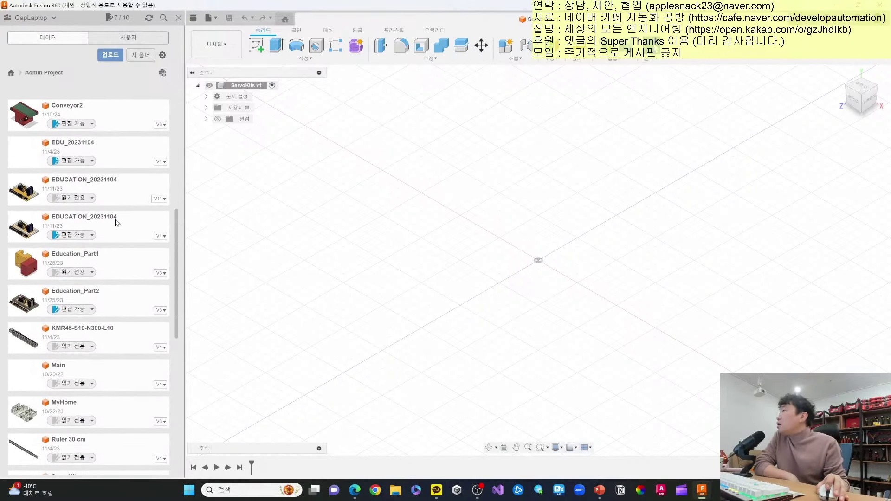
scroll(117, 222, down, 4)
scroll(117, 223, down, 5)
scroll(117, 223, down, 2)
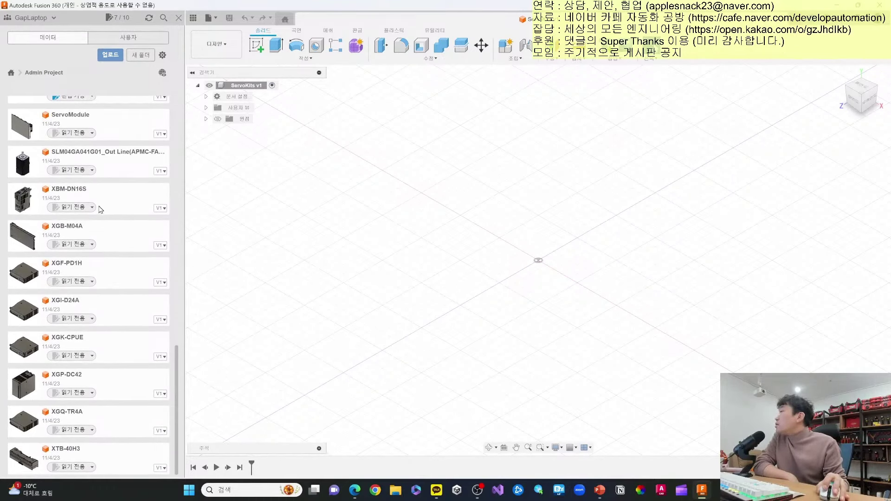
Place XGB-M04A from Admin Project at the origin as component XGB-M04A v1:1.
drag(95, 237, 499, 217)
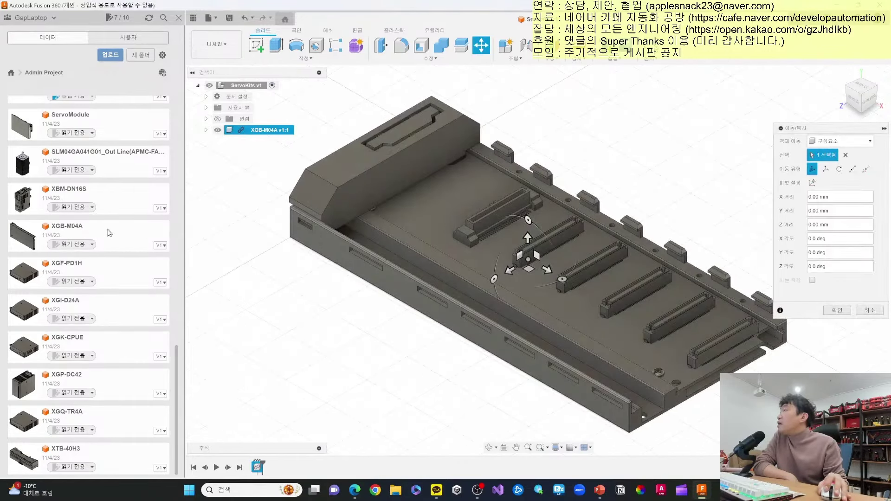
click(837, 310)
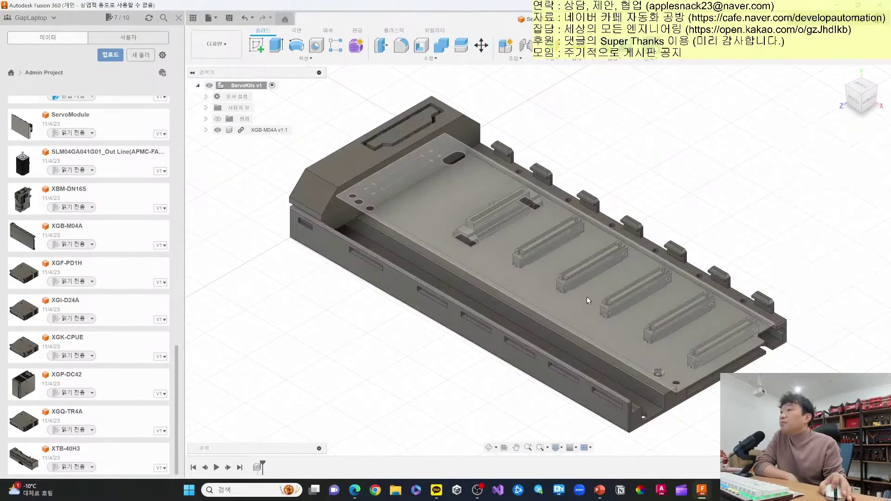
scroll(588, 300, down, 3)
scroll(588, 300, down, 2)
scroll(589, 300, down, 1)
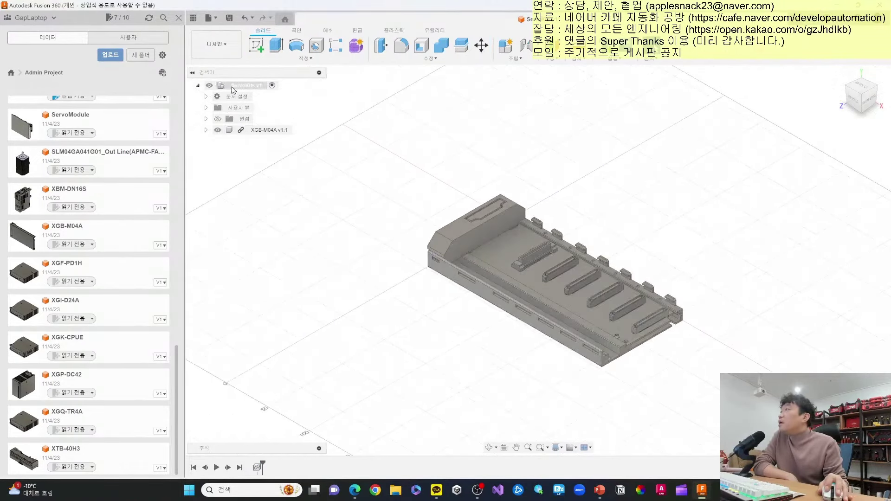
right_click(232, 89)
click(408, 113)
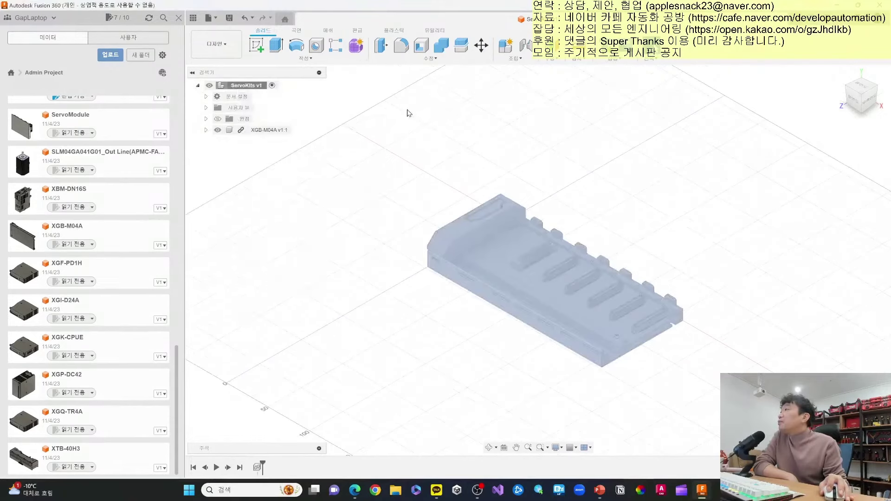
Create a new component named PLC_Kits inside the ServoKits assembly.
right_click(239, 90)
click(259, 106)
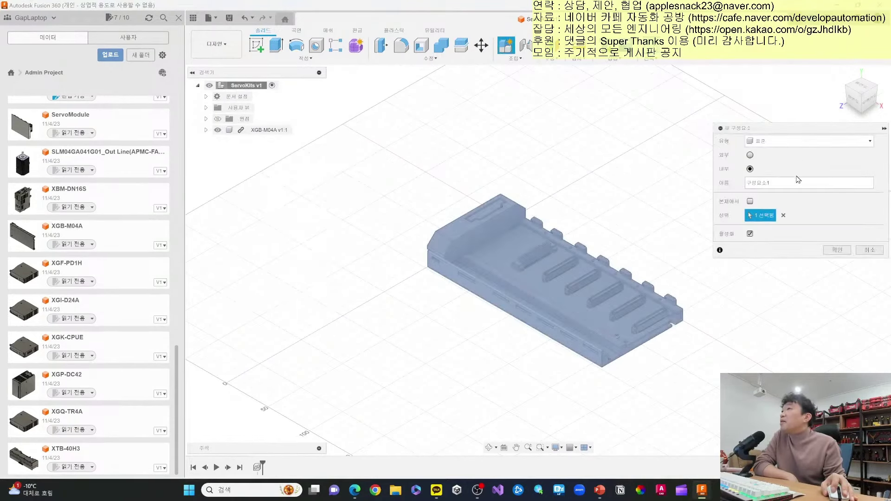
text(PLC)
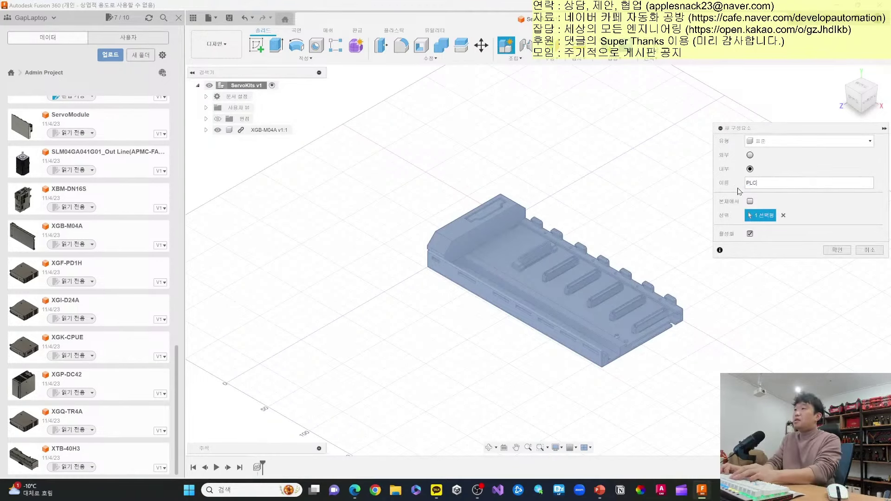
text(_Ki)
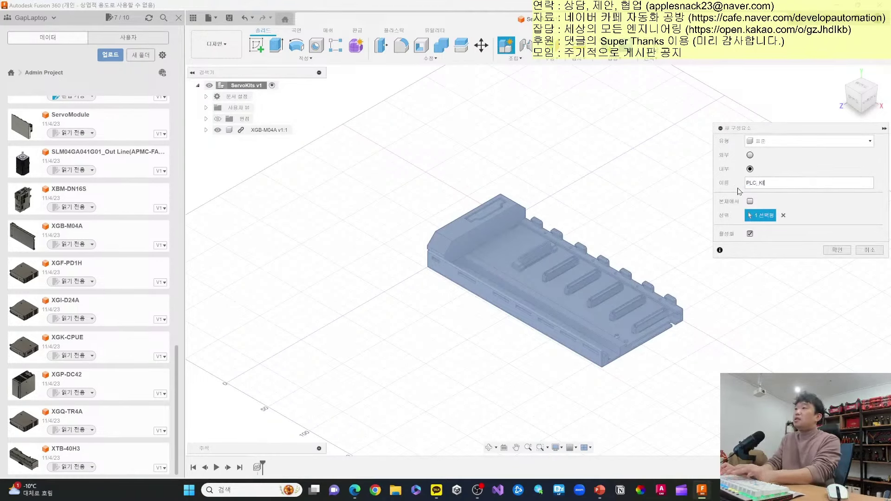
text(ts)
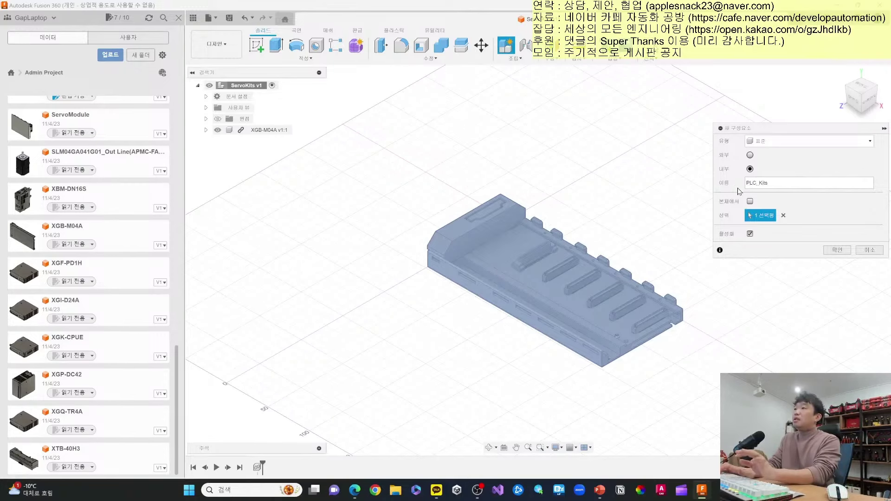
key(Return)
Move the XGB-M04A v1:1 rack into PLC_Kits:1 and expand it to show its contents.
click(228, 130)
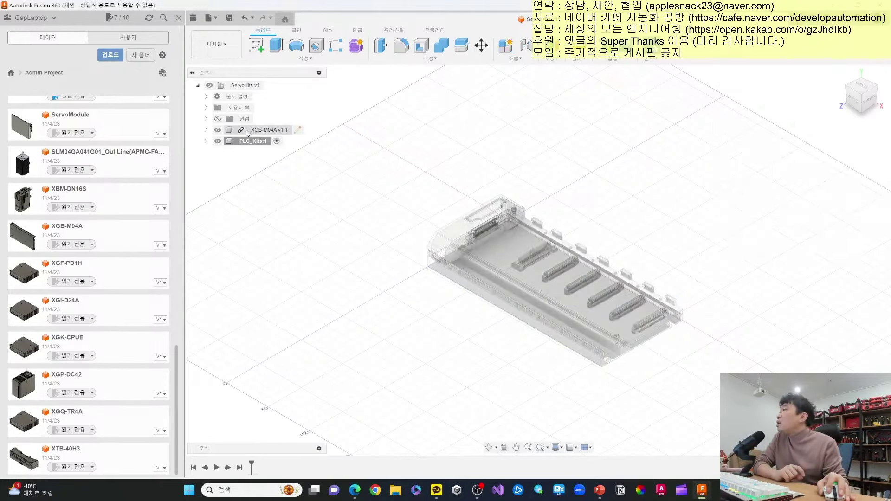
drag(228, 131, 246, 141)
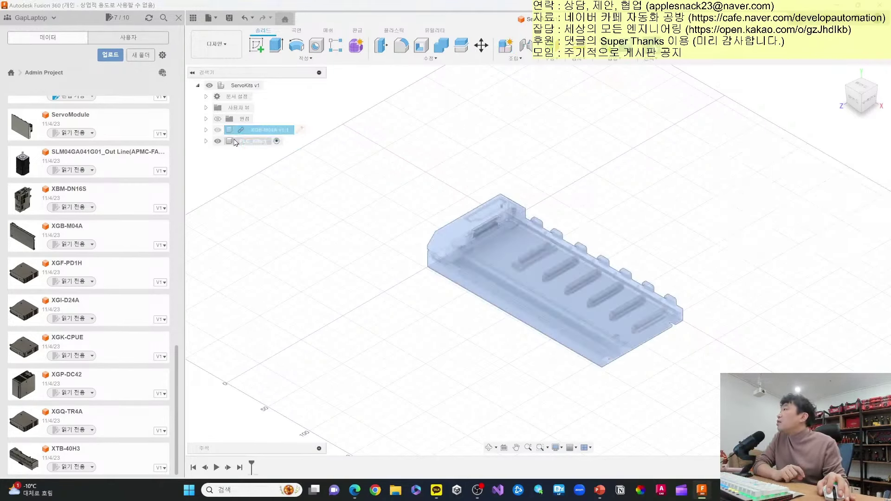
click(207, 131)
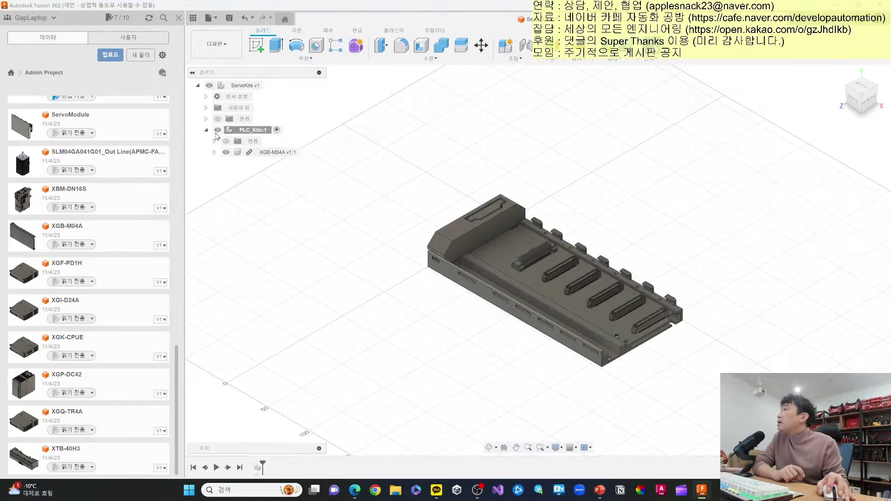
Insert the XGF-PD1H power module and the XGI-D24A input module, moving XGI-D24A aside.
click(259, 153)
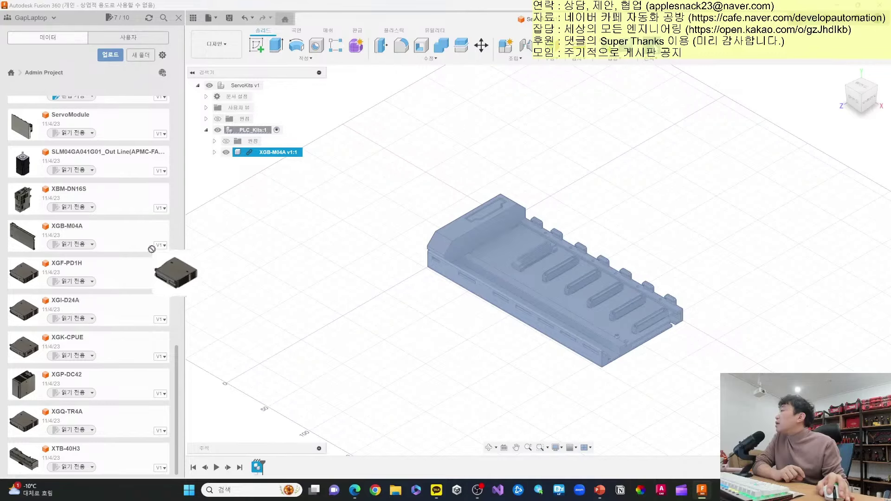
drag(20, 280, 318, 226)
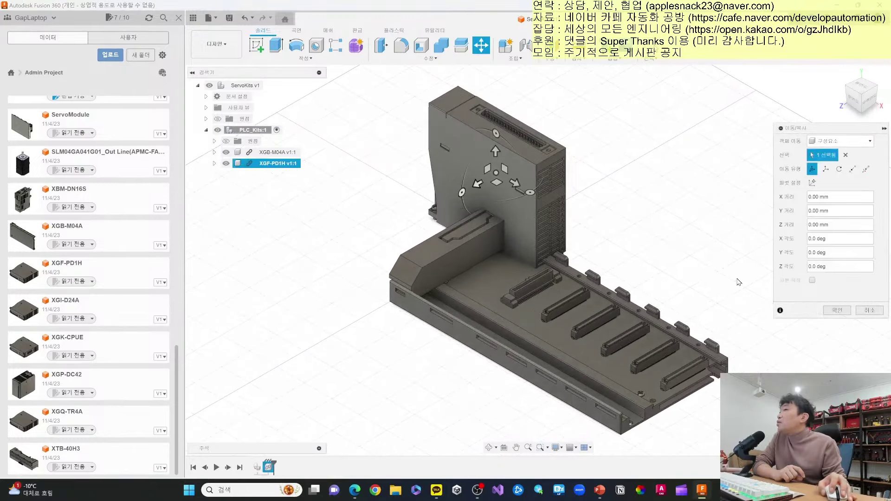
click(837, 310)
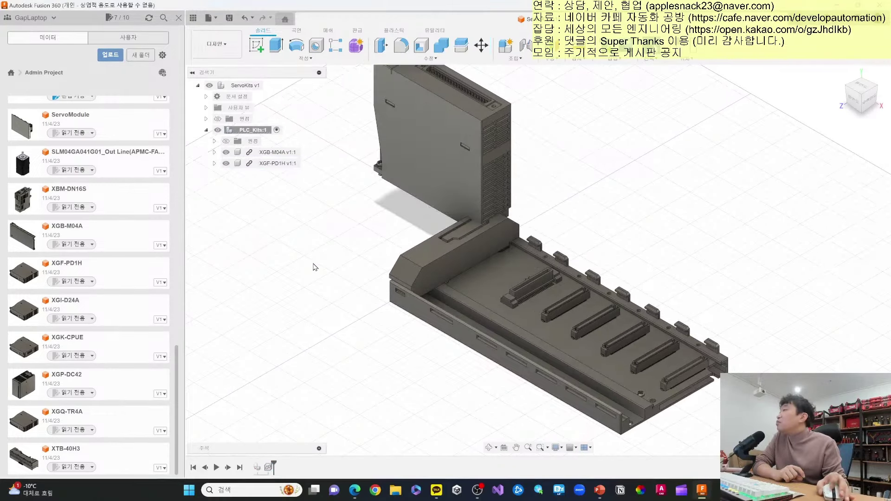
scroll(315, 267, down, 2)
drag(30, 310, 516, 158)
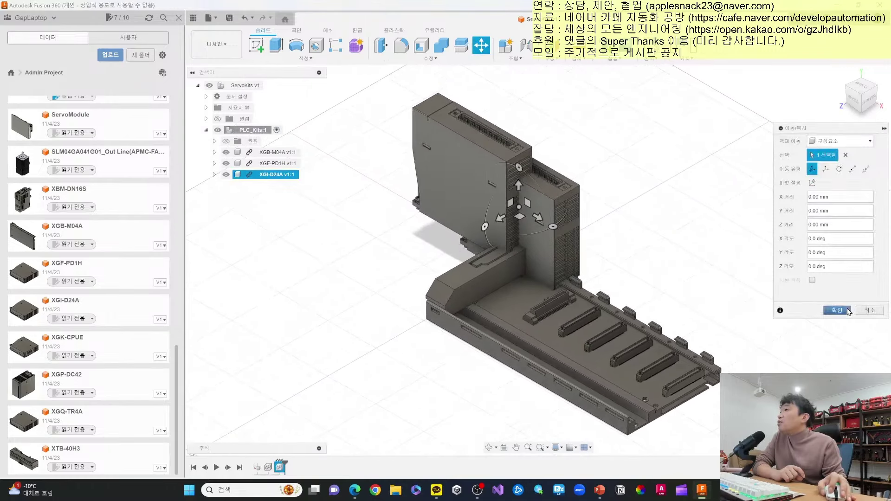
click(847, 311)
mouse_move(569, 221)
mouse_down()
mouse_move(595, 174)
mouse_move(603, 174)
mouse_up()
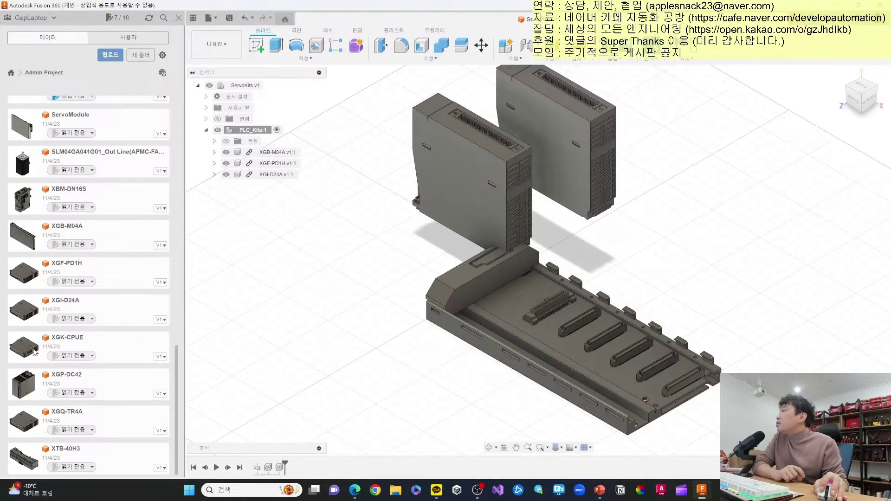
Insert the XGK-CPUE module and shift it, with XGF-PD1H, to the left of the rack.
drag(45, 349, 364, 251)
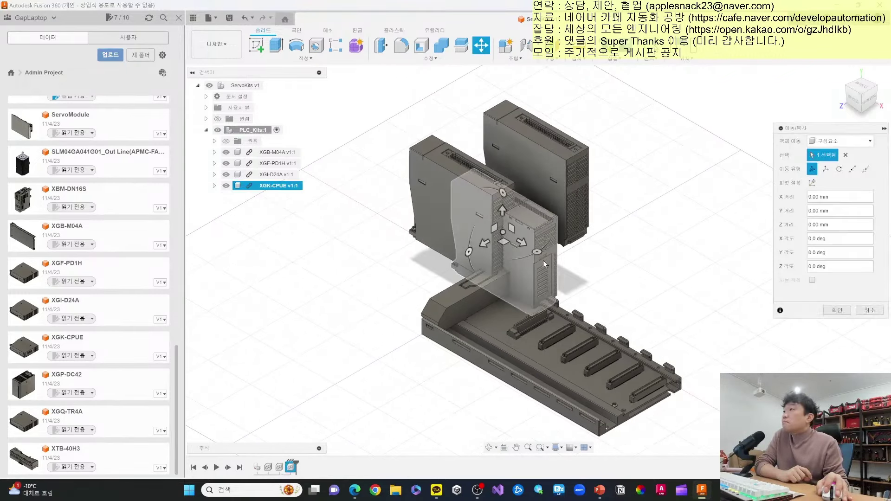
click(483, 250)
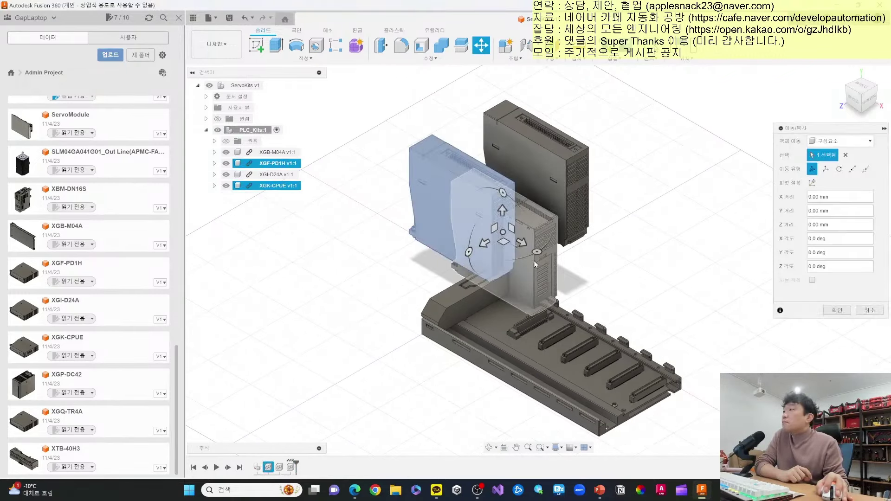
click(834, 308)
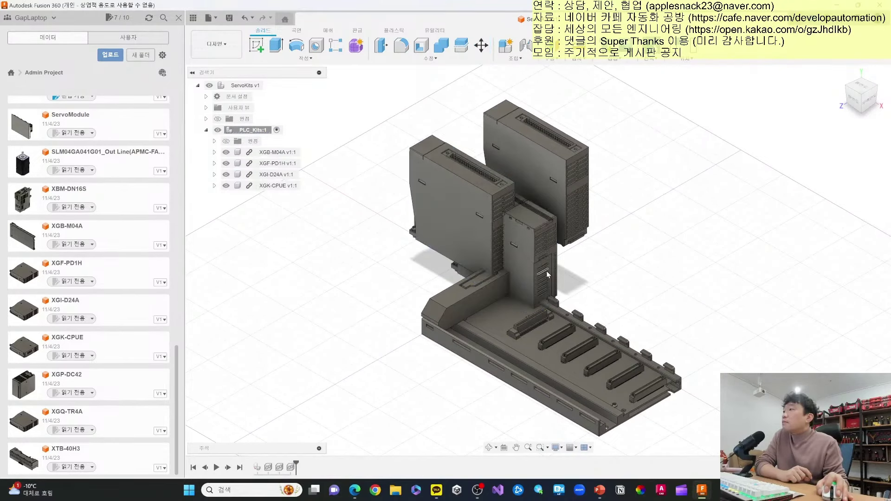
drag(525, 266, 366, 334)
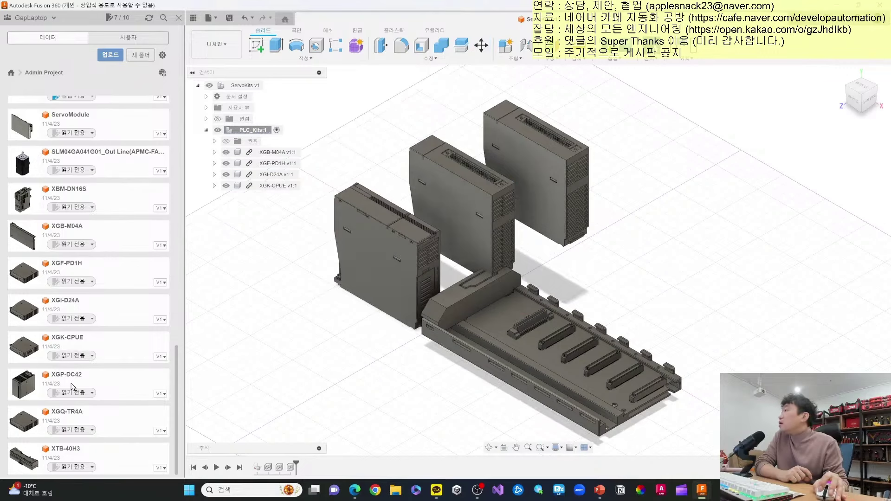
Insert XGP-DC42, pull it out from under the rack base, and drag in XGQ-TR4A.
mouse_move(32, 385)
mouse_down()
mouse_move(202, 358)
mouse_move(297, 304)
mouse_up()
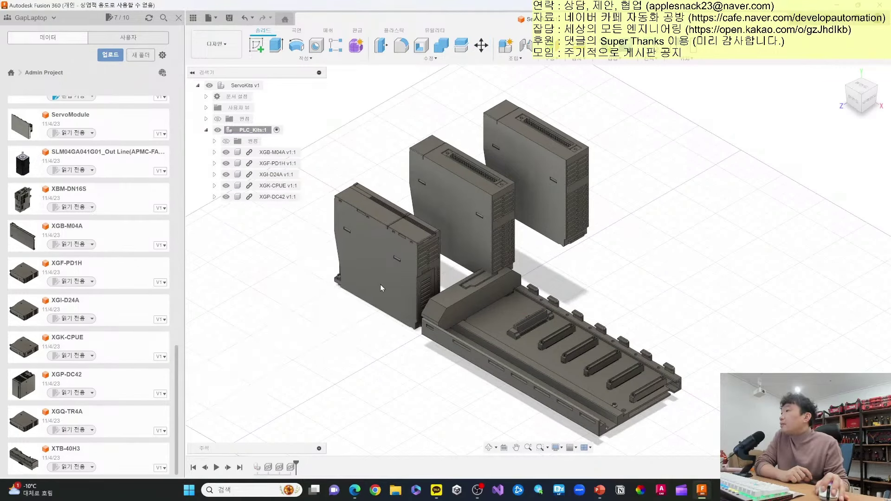
click(822, 313)
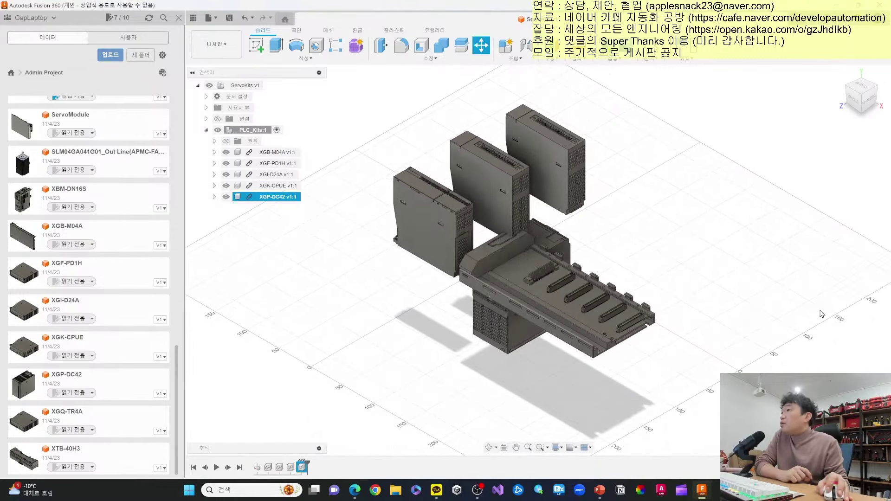
drag(503, 346, 328, 319)
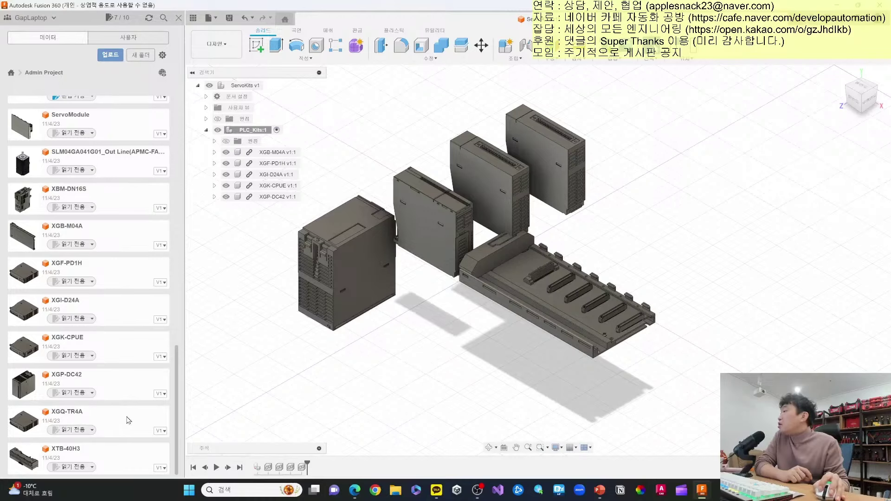
mouse_move(128, 420)
mouse_down()
mouse_move(591, 135)
mouse_move(624, 148)
mouse_up()
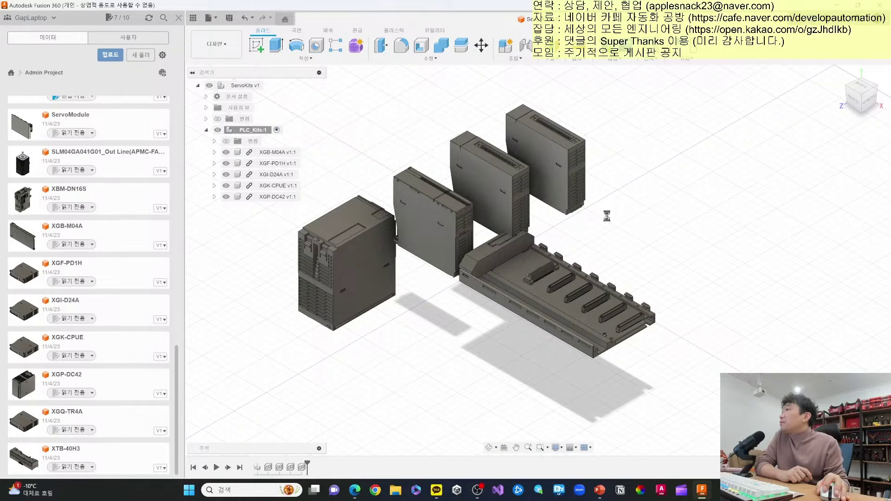
Place the XGQ-TR4A module, then try module repositioning and undo the last three moves.
click(833, 312)
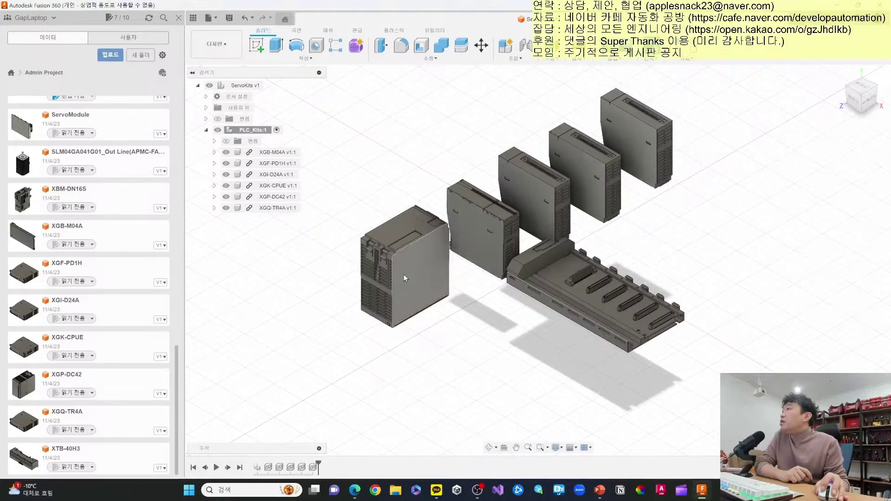
mouse_move(403, 274)
mouse_down()
mouse_move(407, 313)
mouse_move(372, 262)
mouse_up()
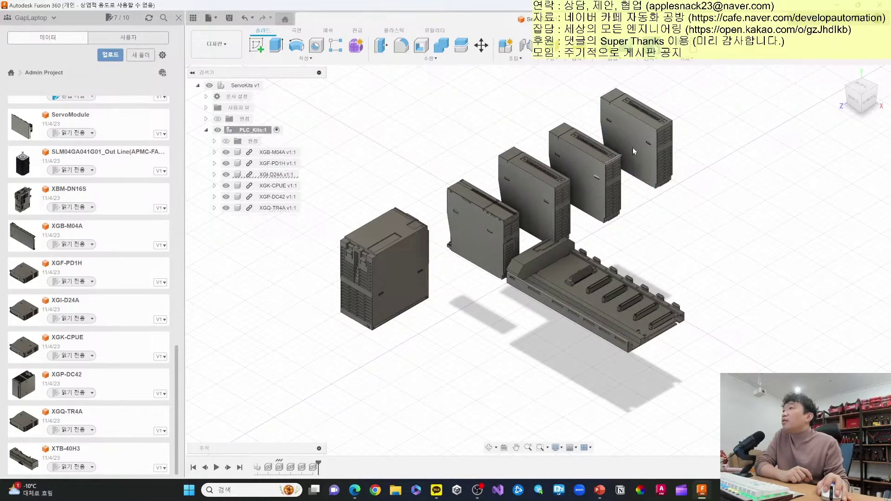
drag(633, 146, 691, 125)
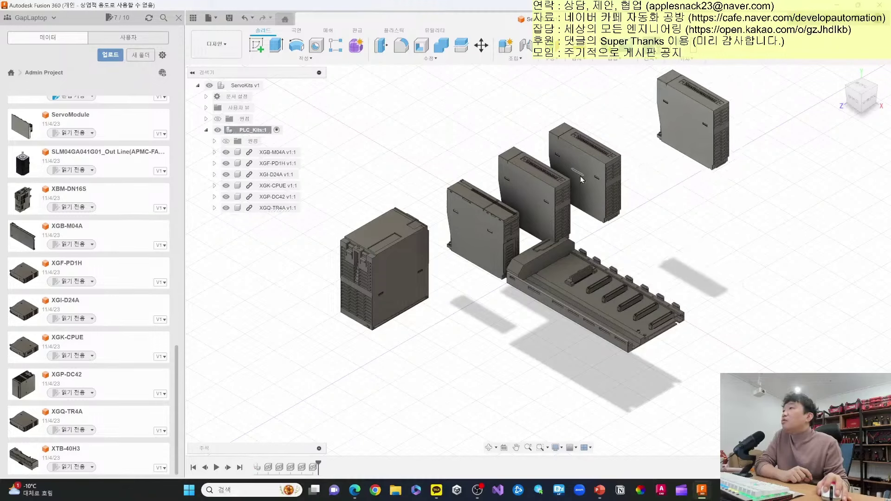
key(ctrl+z)
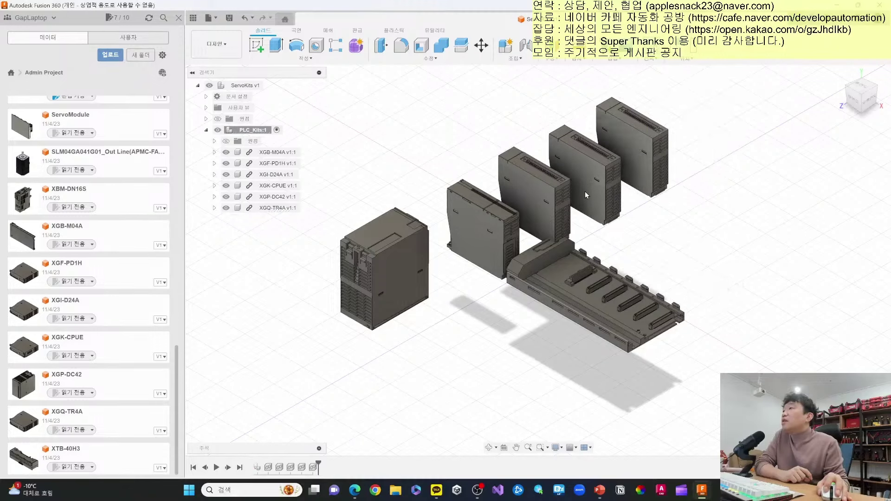
key(ctrl+z)
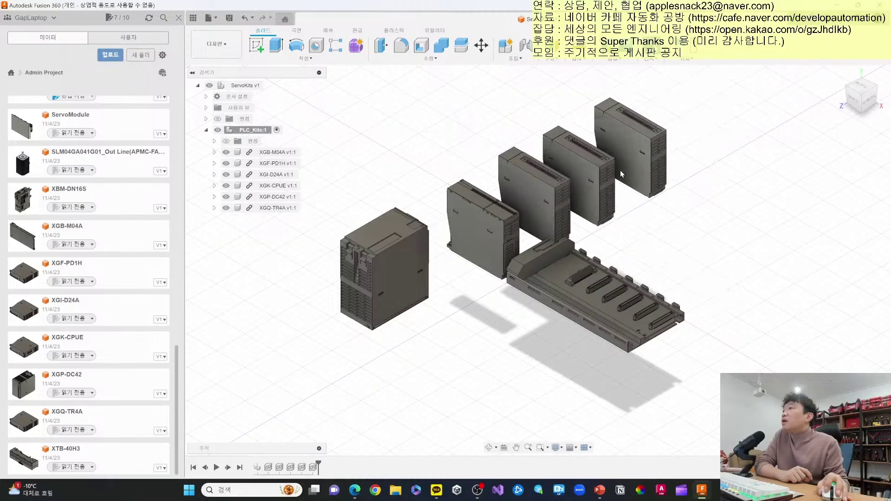
key(ctrl+z)
key(ctrl+z)
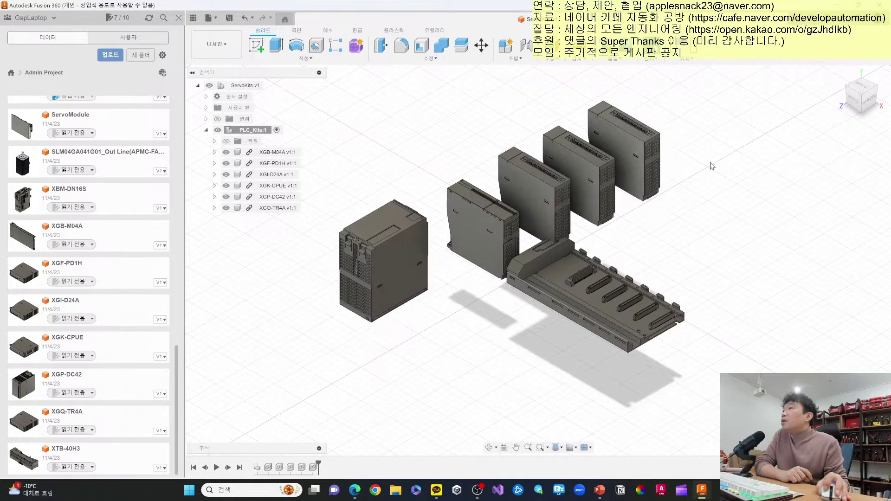
Nudge the large module down and right, then browse the Modify and Assemble menus.
mouse_move(854, 95)
shift+middle_down()
mouse_move(798, 135)
mouse_move(439, 244)
shift+middle_up()
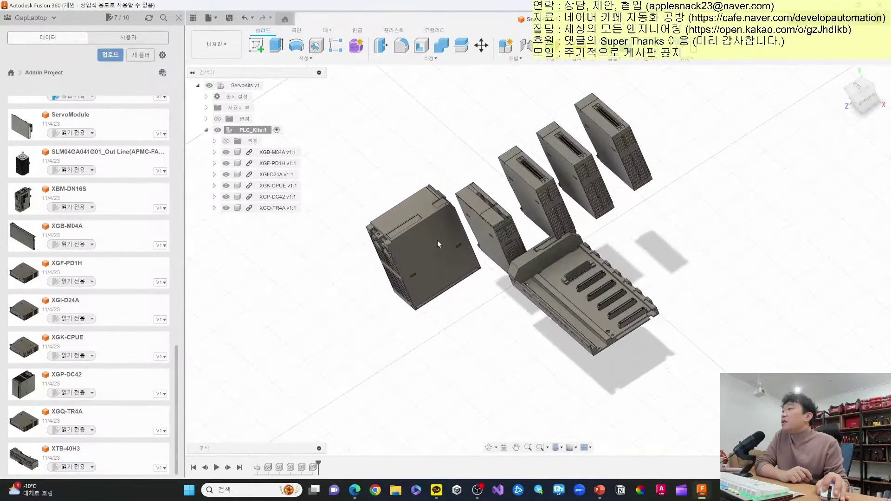
drag(439, 244, 462, 307)
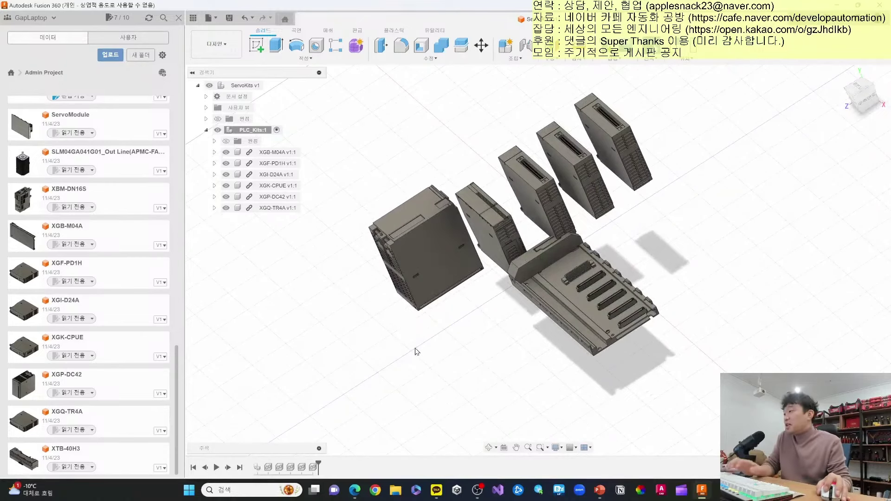
drag(462, 332, 471, 338)
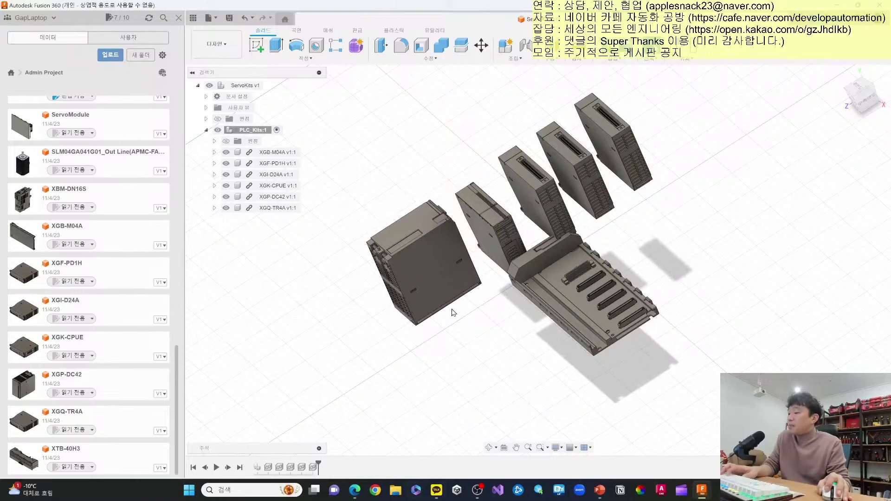
click(428, 59)
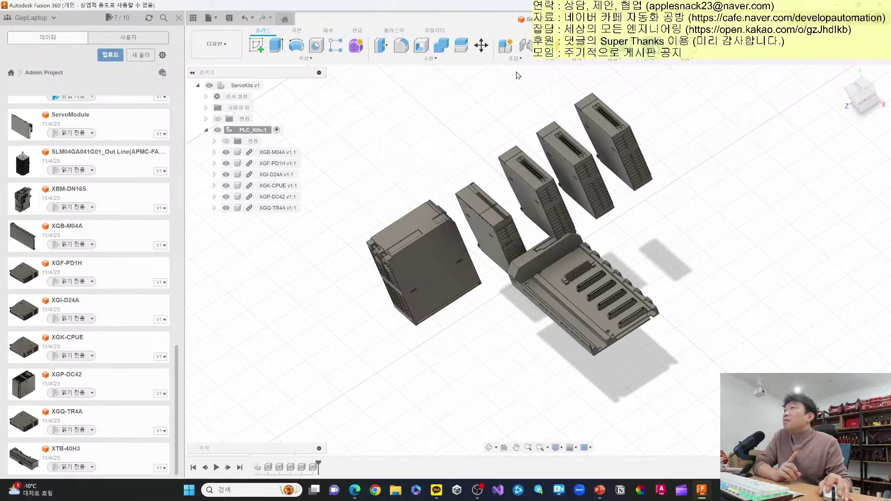
click(519, 59)
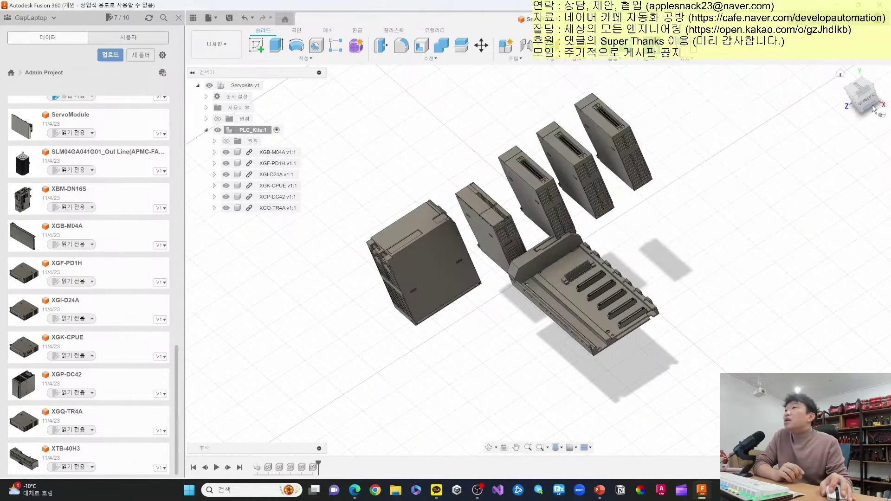
Frame the large module and rack base in an isometric view.
click(862, 92)
scroll(588, 322, up, 2)
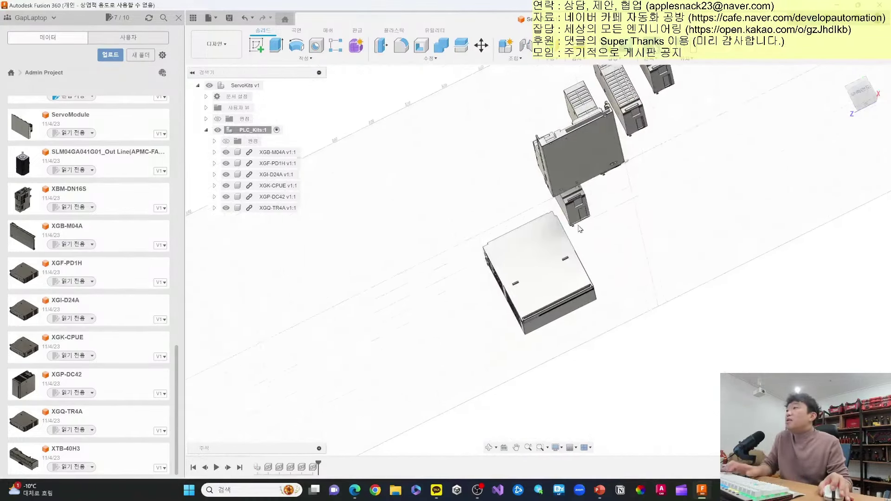
scroll(588, 322, up, 2)
scroll(588, 322, up, 2)
scroll(588, 322, up, 1)
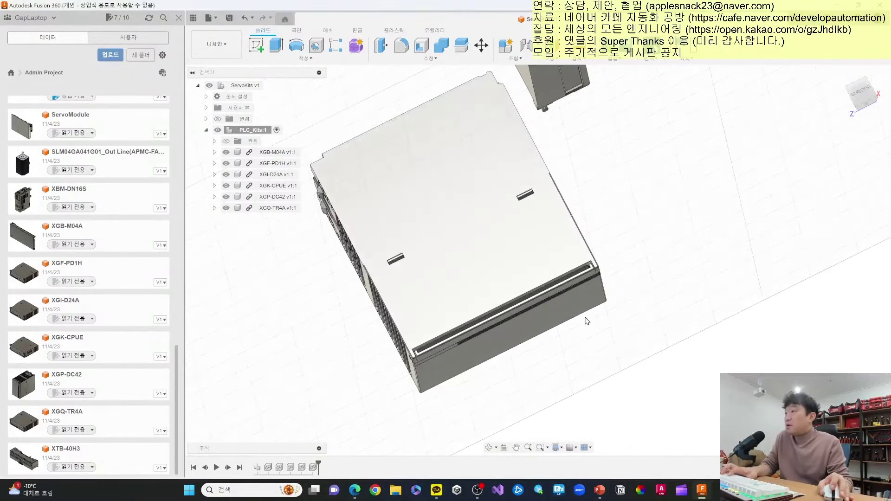
scroll(574, 322, up, 1)
scroll(580, 320, down, 2)
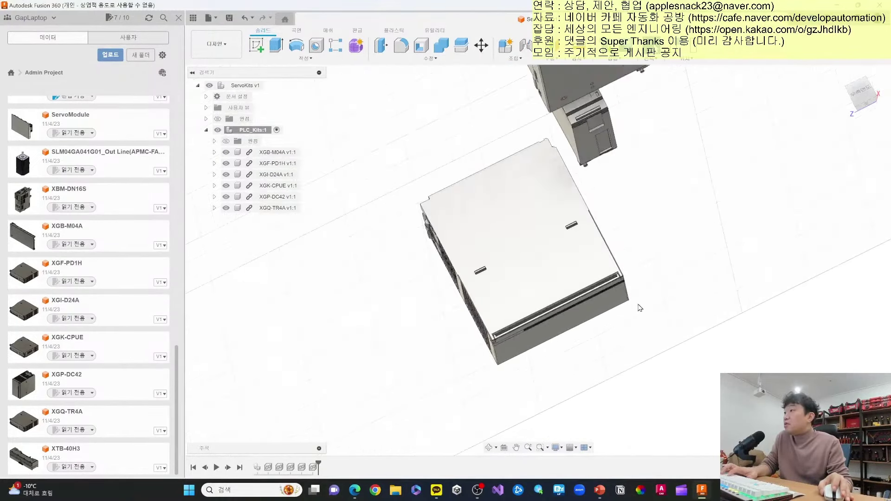
scroll(636, 305, down, 1)
shift+middle_drag(537, 257, 565, 269)
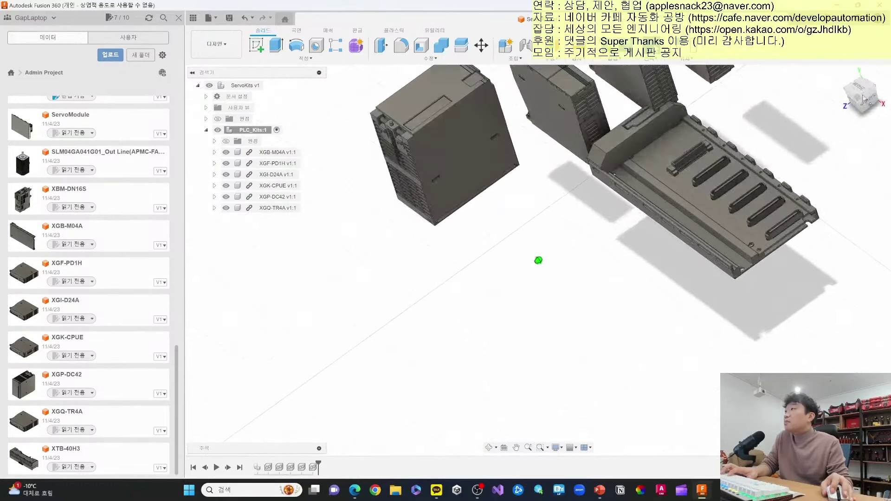
drag(506, 196, 552, 274)
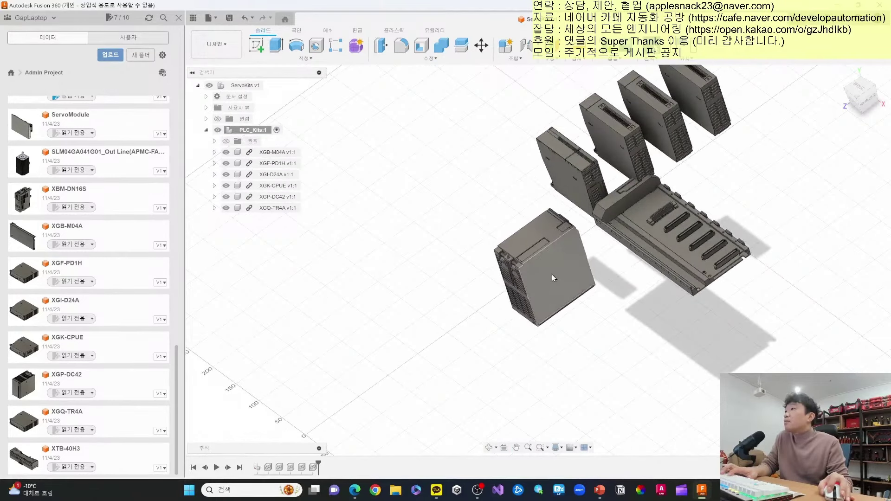
Align the large module's top face to the rack's top face, flipped.
key(a)
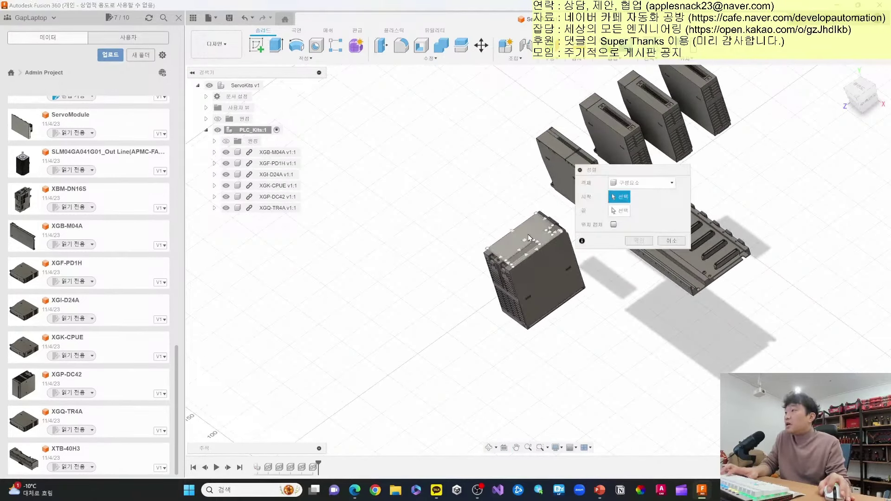
drag(594, 170, 421, 104)
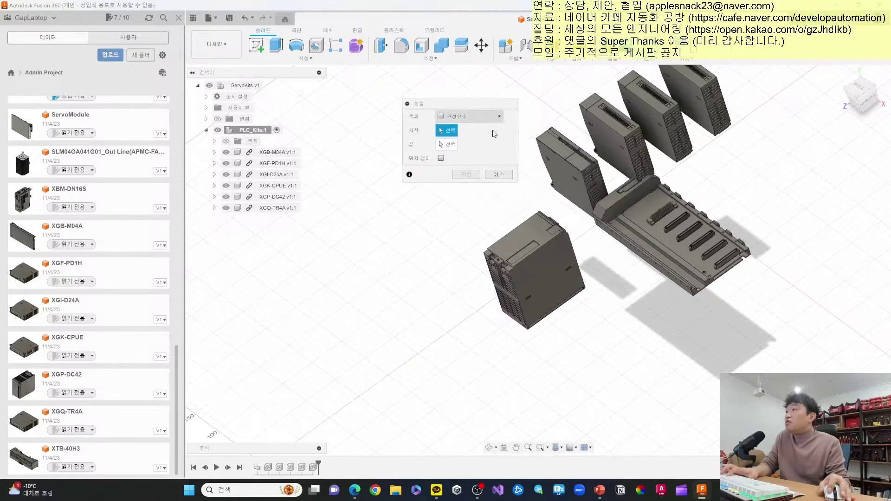
click(525, 243)
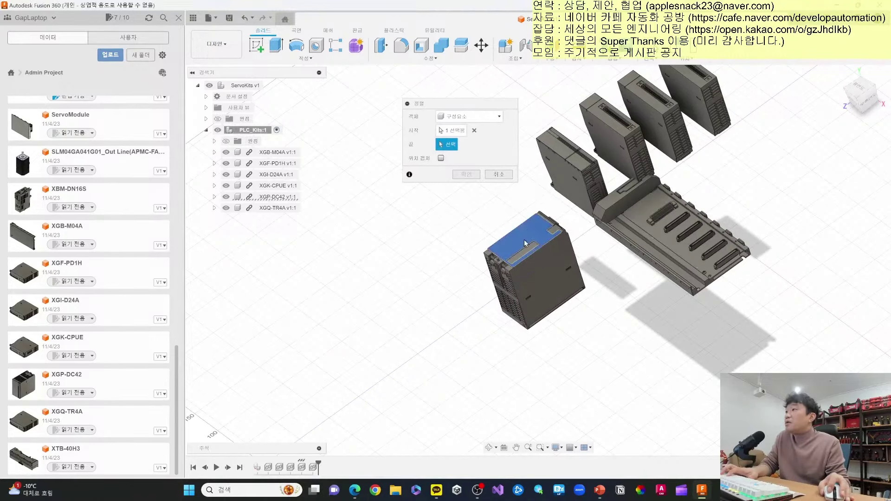
click(646, 216)
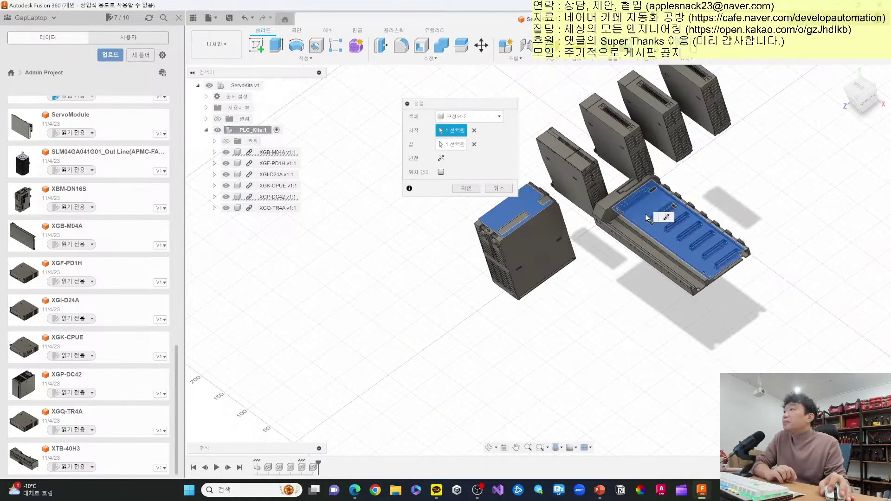
click(441, 159)
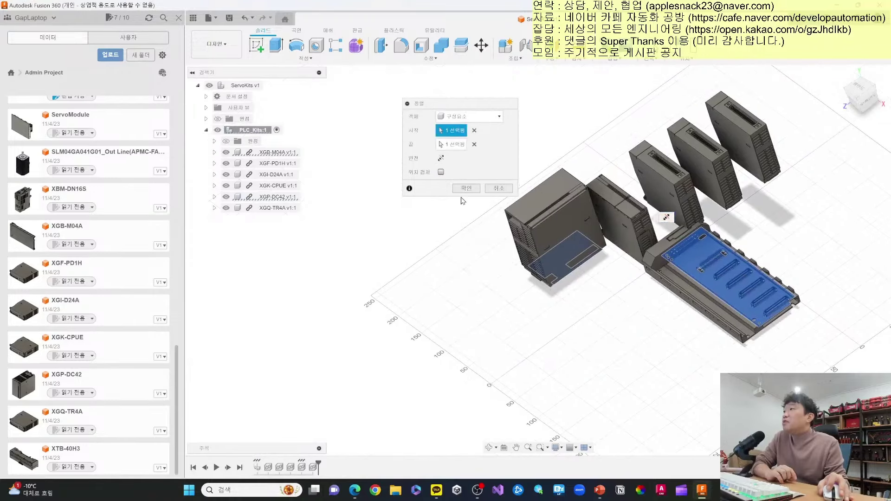
click(465, 189)
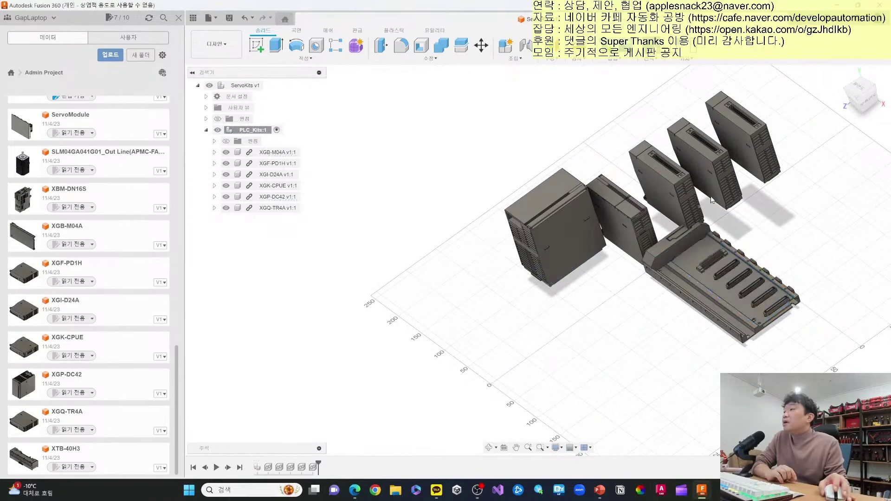
Orbit and zoom the view to see the modules from below.
click(857, 103)
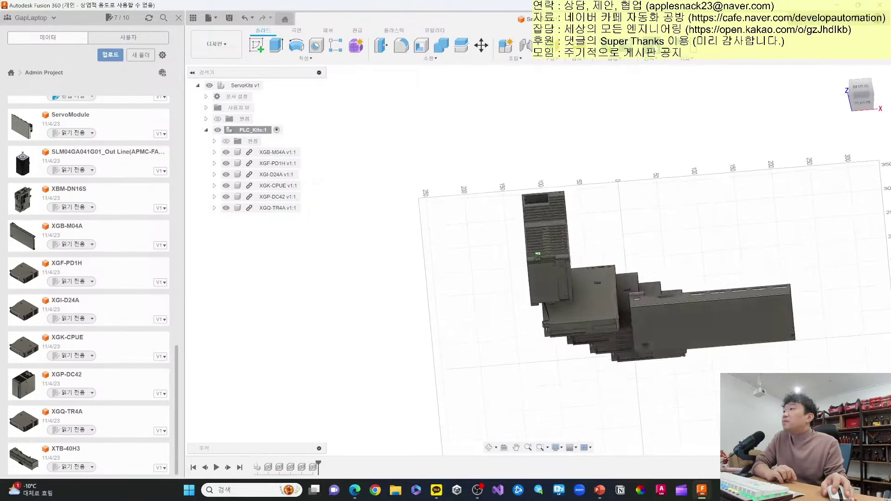
shift+middle_drag(557, 241, 567, 308)
scroll(561, 291, up, 3)
scroll(574, 257, up, 2)
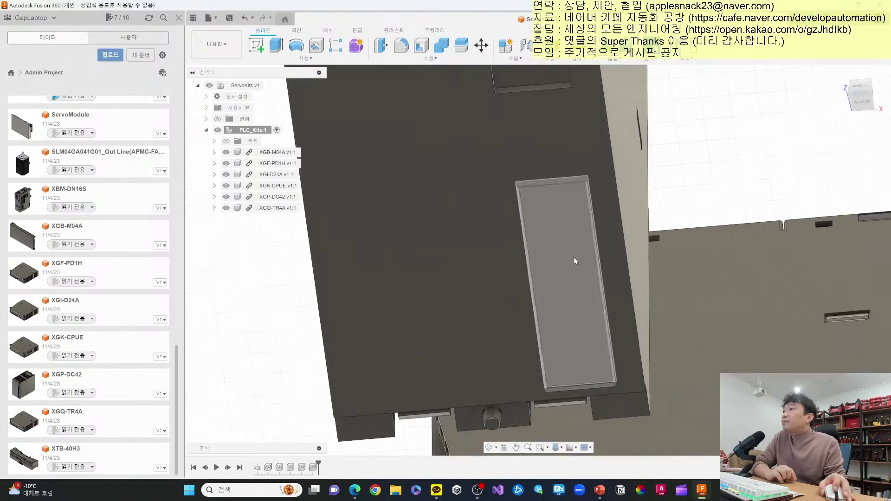
scroll(650, 223, down, 1)
scroll(727, 184, down, 2)
scroll(727, 185, down, 2)
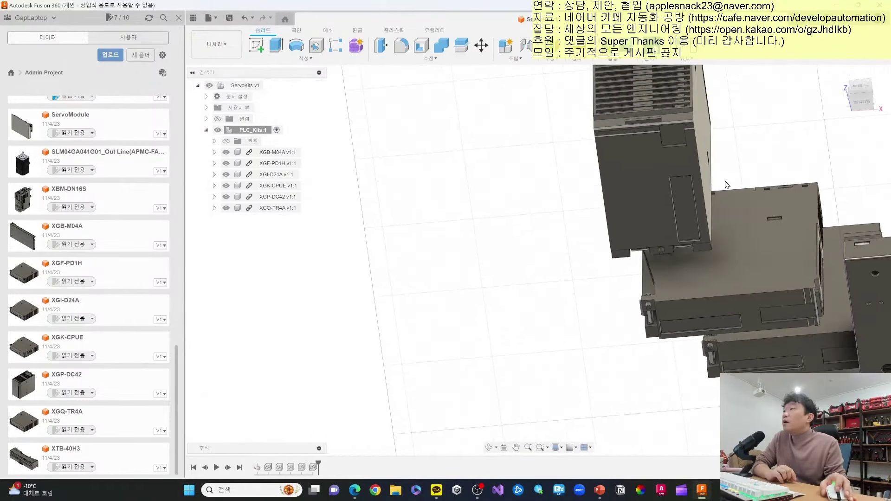
shift+middle_drag(539, 260, 538, 260)
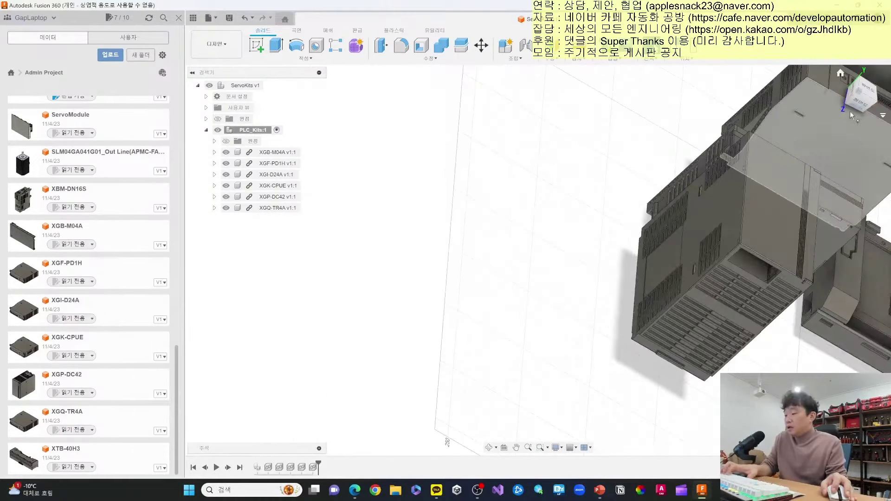
Align the large module's side face flush with a side face of the rack base.
key(a)
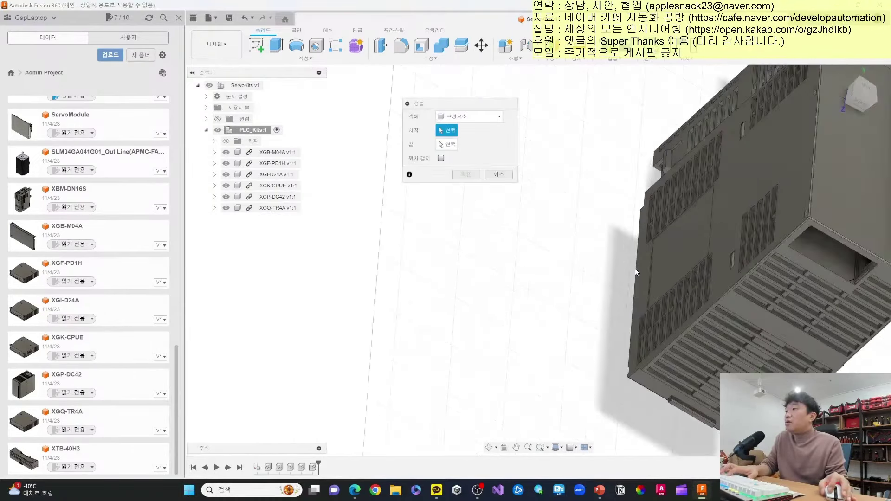
click(642, 264)
scroll(714, 293, down, 2)
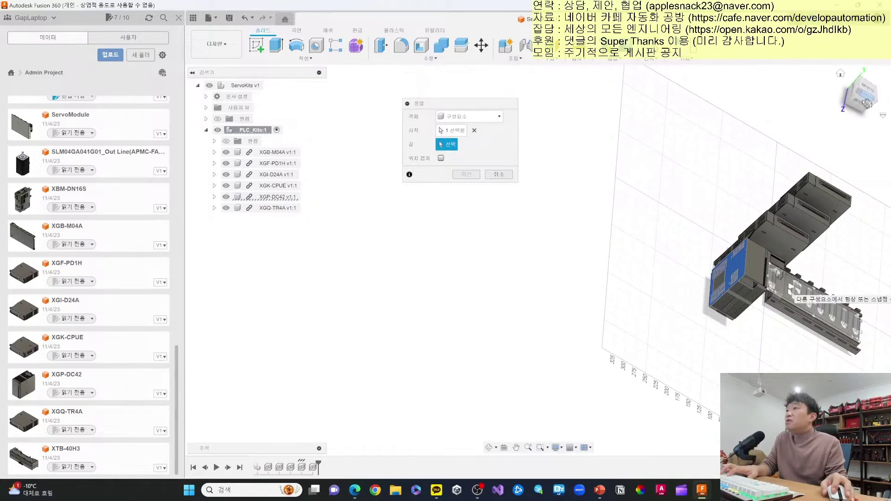
drag(867, 103, 863, 110)
scroll(737, 214, up, 5)
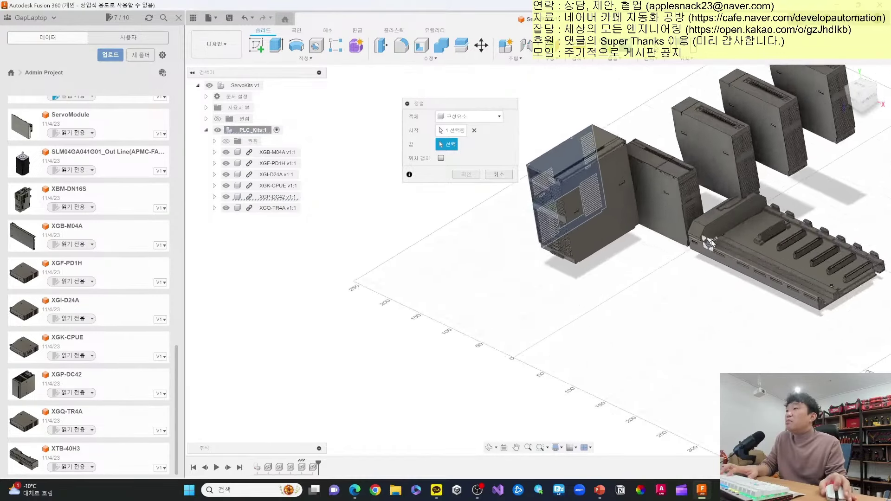
click(717, 217)
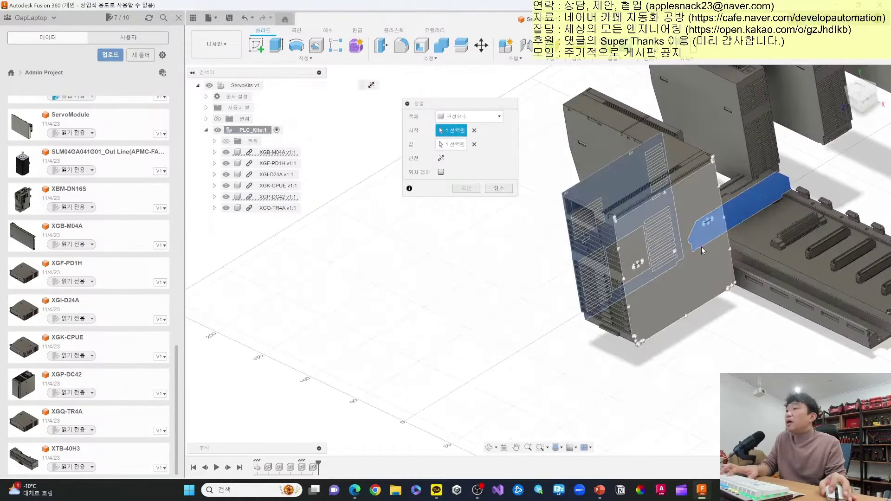
mouse_move(718, 264)
middle_down()
mouse_move(681, 279)
mouse_move(709, 230)
middle_up()
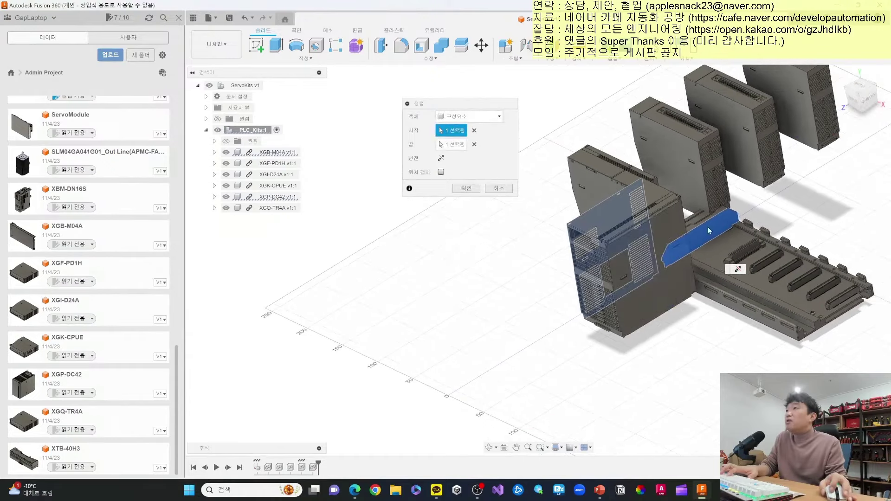
click(468, 188)
Align the large module's side face against the end face of the rack base.
click(851, 106)
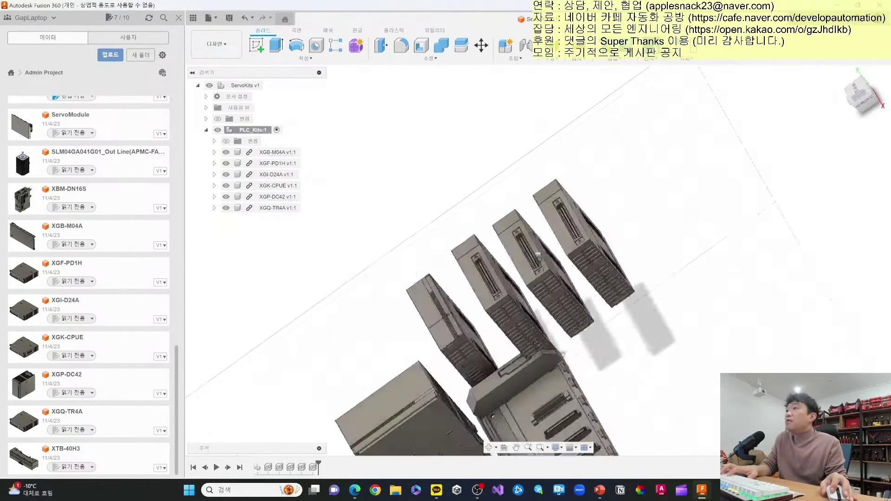
scroll(603, 260, up, 2)
scroll(601, 278, up, 3)
scroll(600, 277, up, 3)
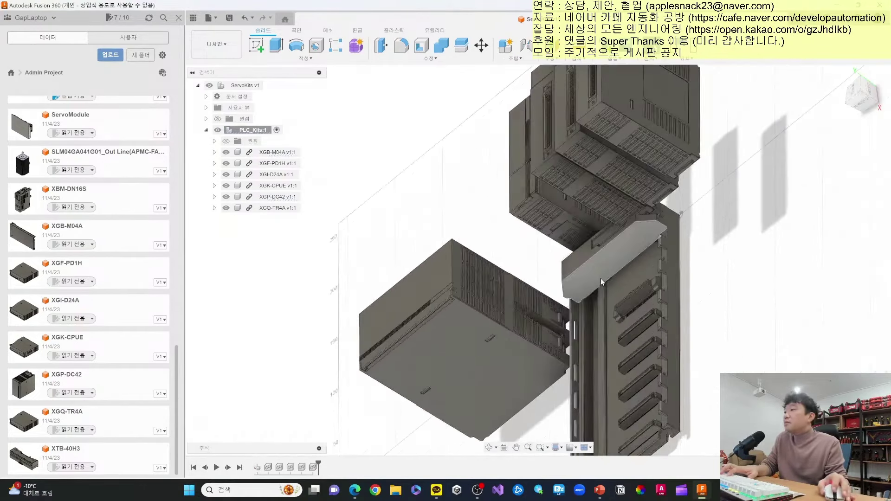
scroll(580, 322, up, 3)
scroll(580, 322, up, 2)
scroll(566, 341, up, 2)
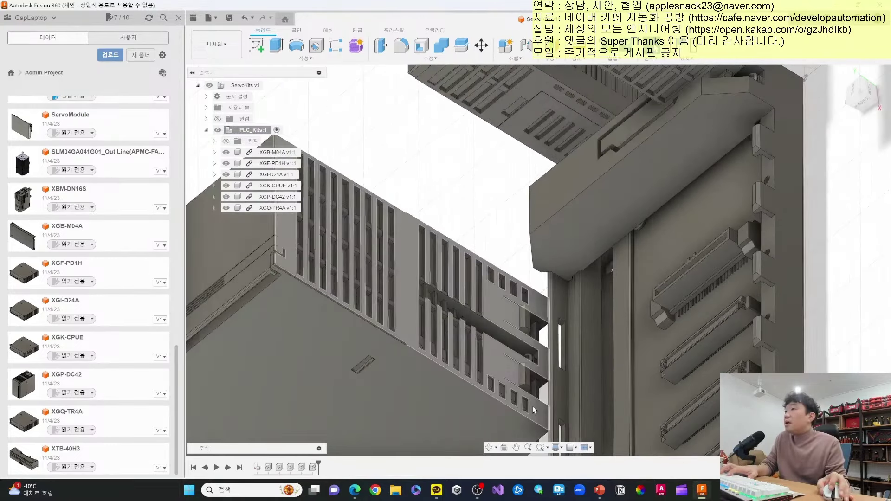
key(Return)
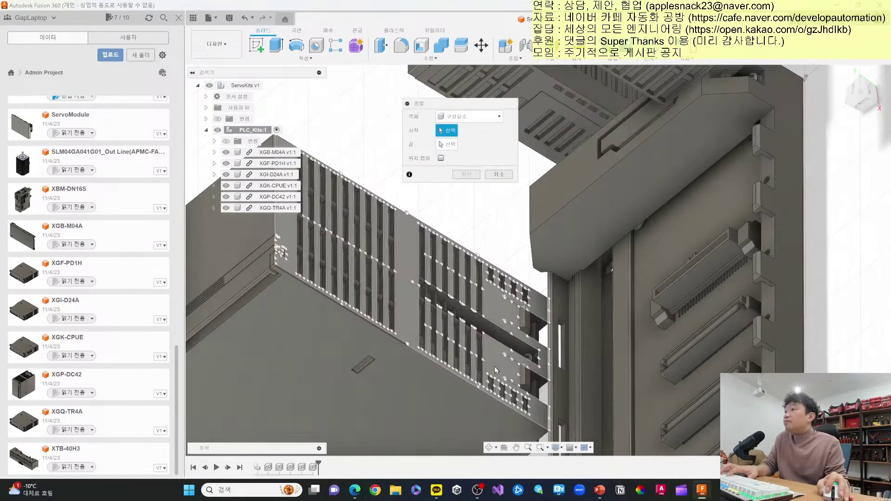
click(507, 371)
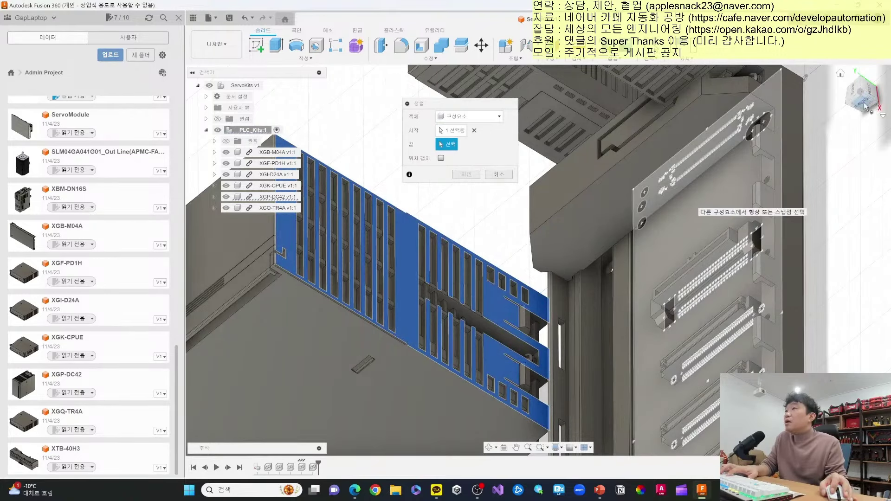
shift+middle_drag(538, 259, 643, 200)
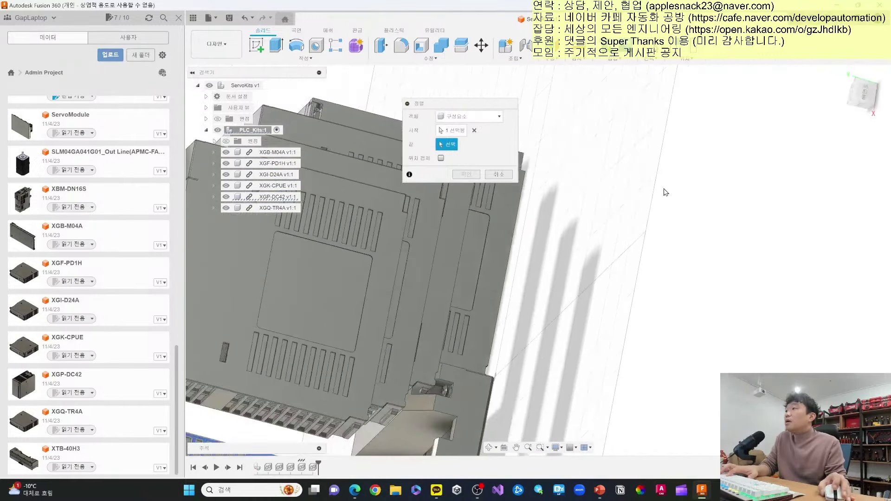
click(539, 353)
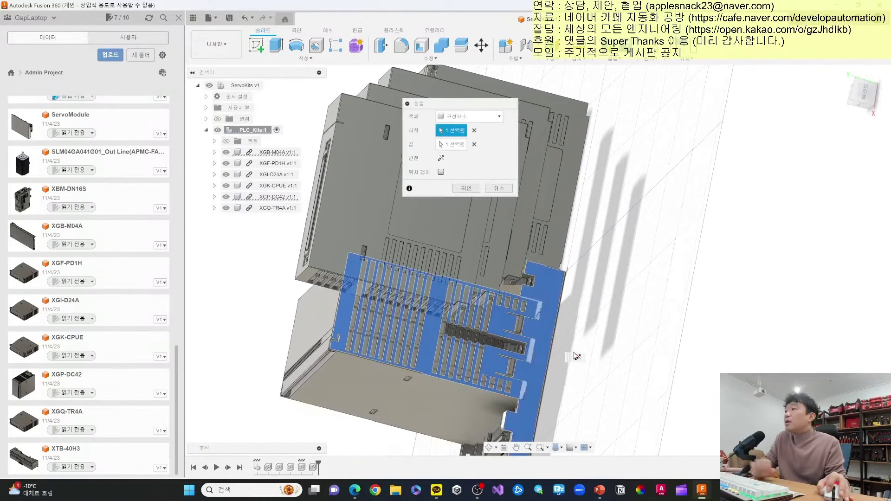
shift+middle_drag(727, 227, 538, 174)
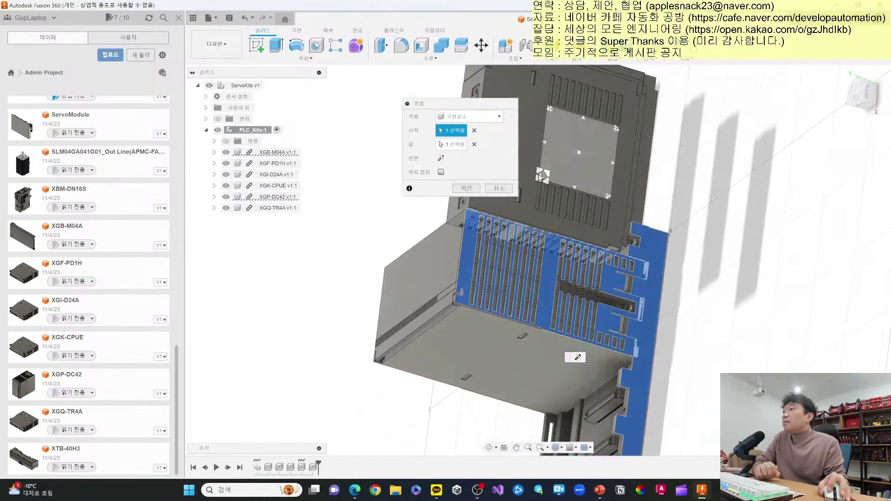
click(466, 189)
Orbit around the assembly to inspect the aligned modules from several angles.
shift+middle_drag(869, 103, 845, 138)
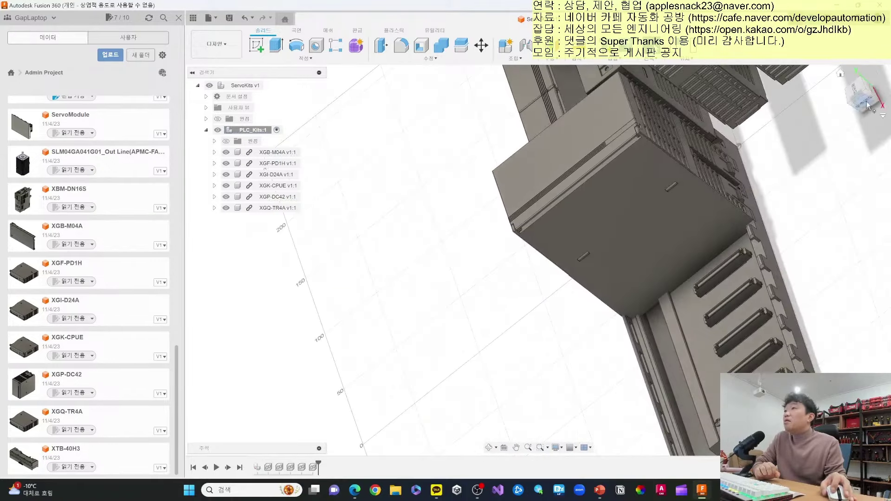
shift+middle_drag(868, 105, 852, 142)
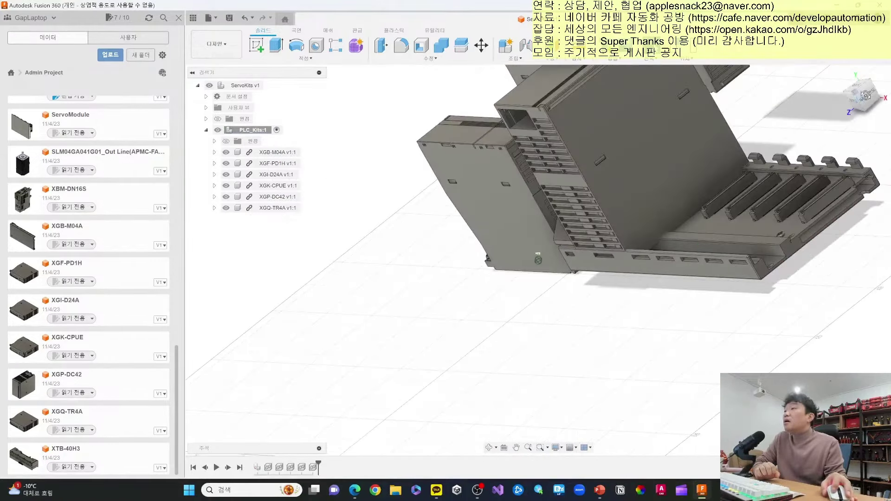
mouse_move(538, 260)
shift+middle_down()
mouse_move(575, 297)
mouse_move(539, 257)
shift+middle_up()
middle_drag(726, 204, 759, 148)
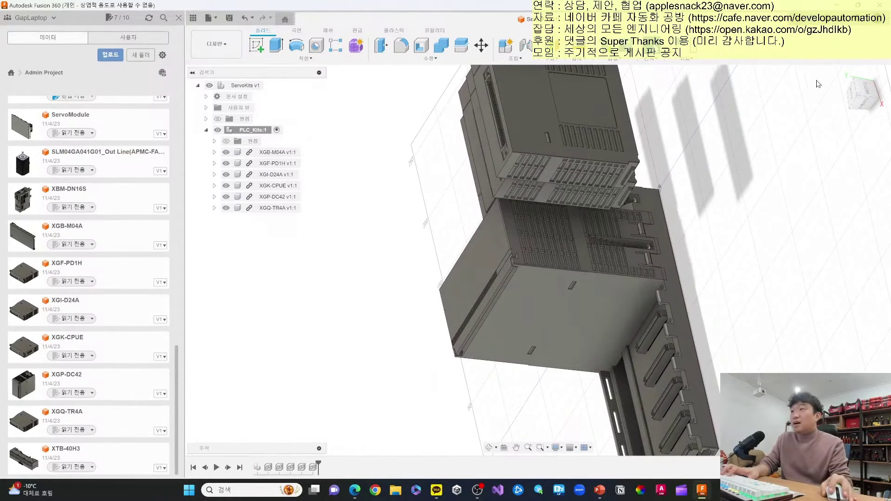
mouse_move(863, 92)
mouse_move(861, 98)
mouse_down()
mouse_move(537, 255)
mouse_move(847, 108)
mouse_move(817, 123)
mouse_up()
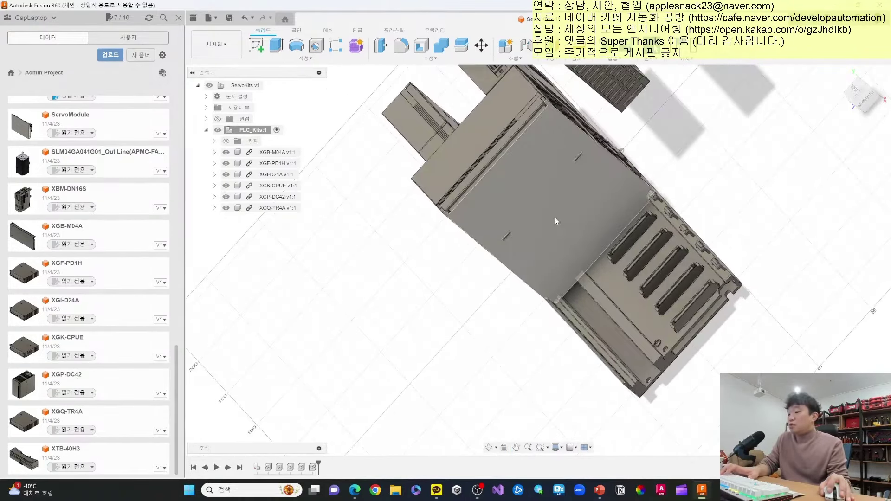
Rigidly join XGP-DC42 to the XGB-M04A rack base with an as-built joint.
key(shift+j)
click(555, 218)
click(618, 280)
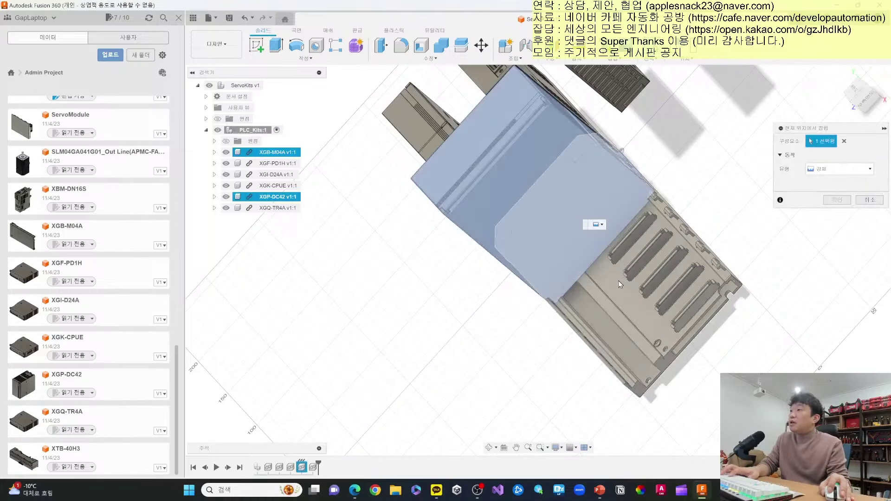
click(837, 201)
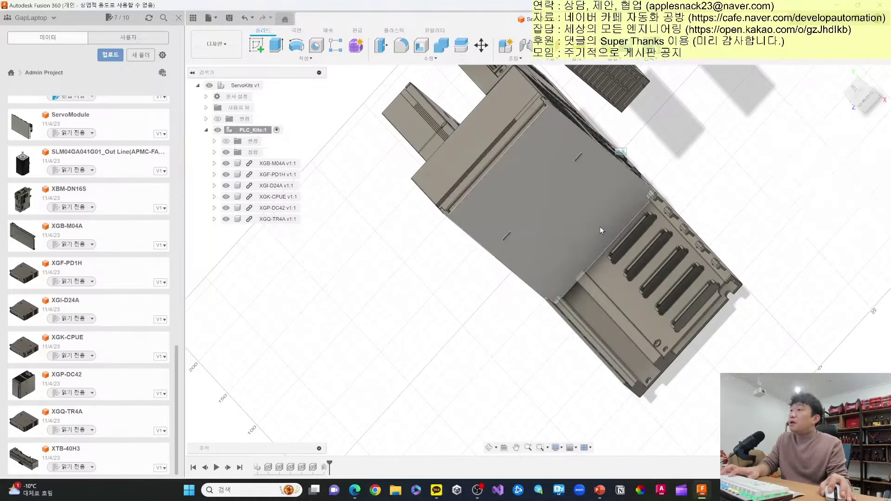
Test the joint and drag the loose module beside the main one.
mouse_move(599, 226)
mouse_down()
mouse_move(641, 231)
mouse_move(622, 240)
mouse_up()
drag(435, 163, 405, 274)
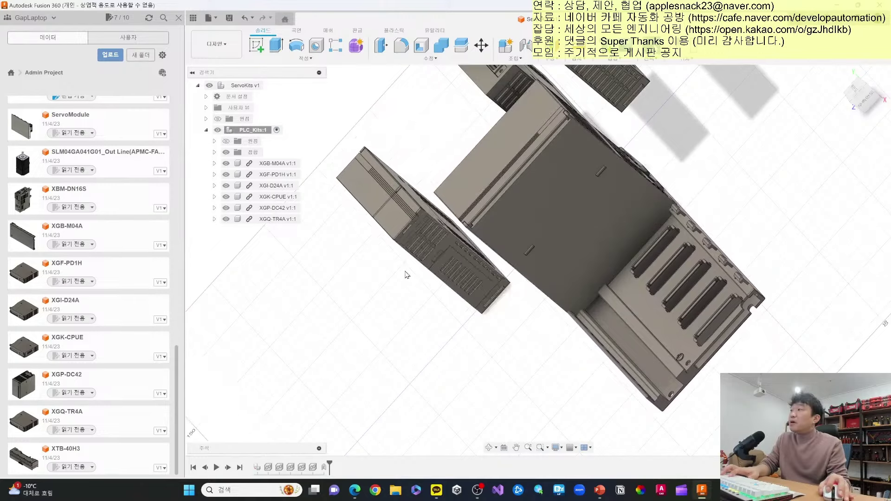
shift+middle_drag(785, 158, 538, 258)
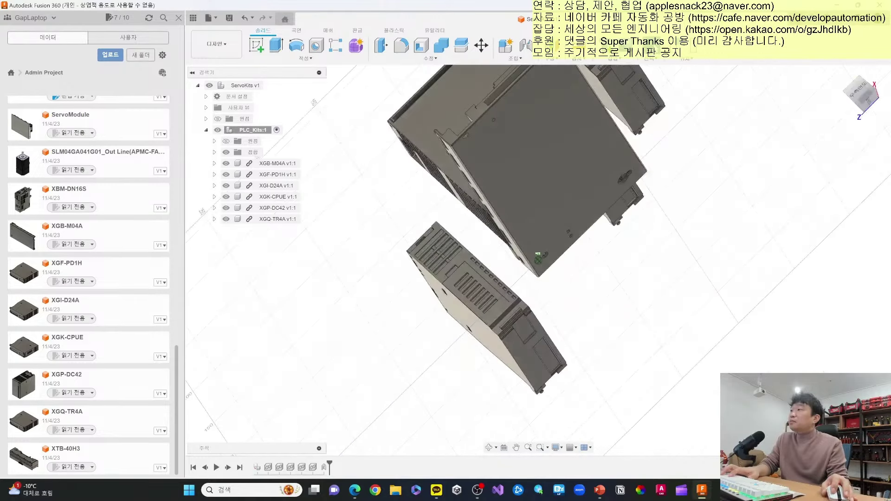
Align the loose module's side face to the base board face.
key(a)
click(533, 353)
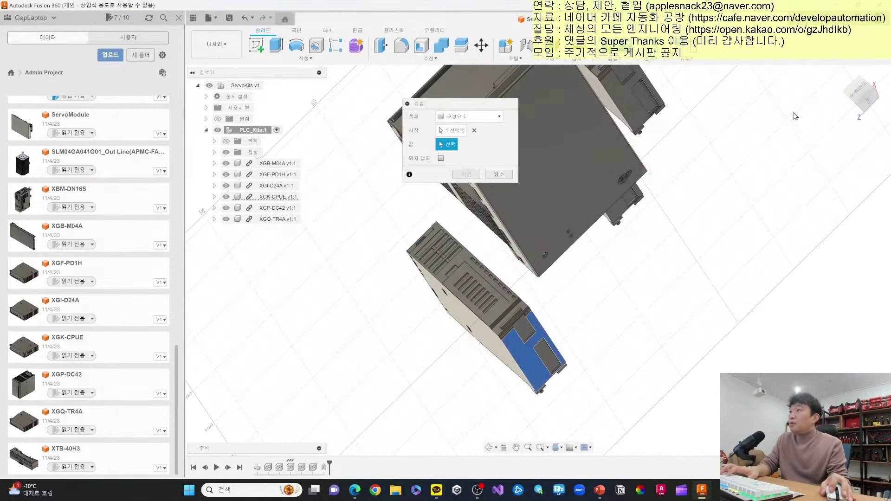
shift+middle_drag(537, 254, 701, 243)
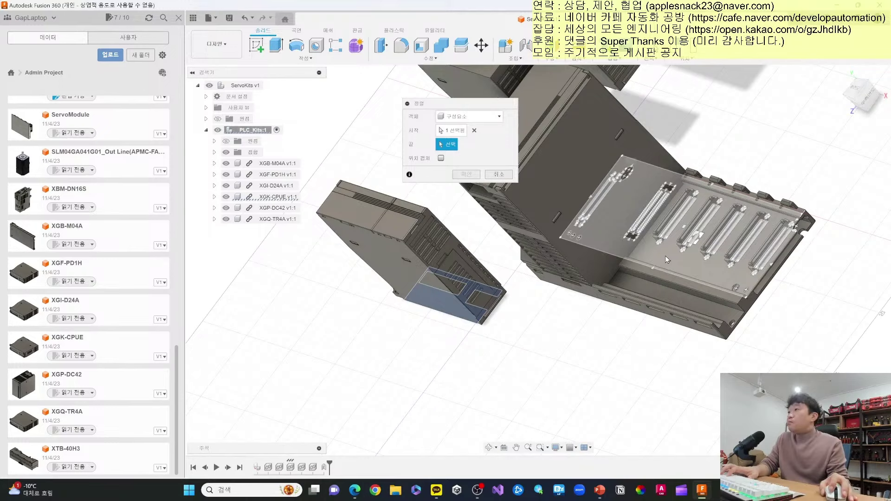
click(667, 259)
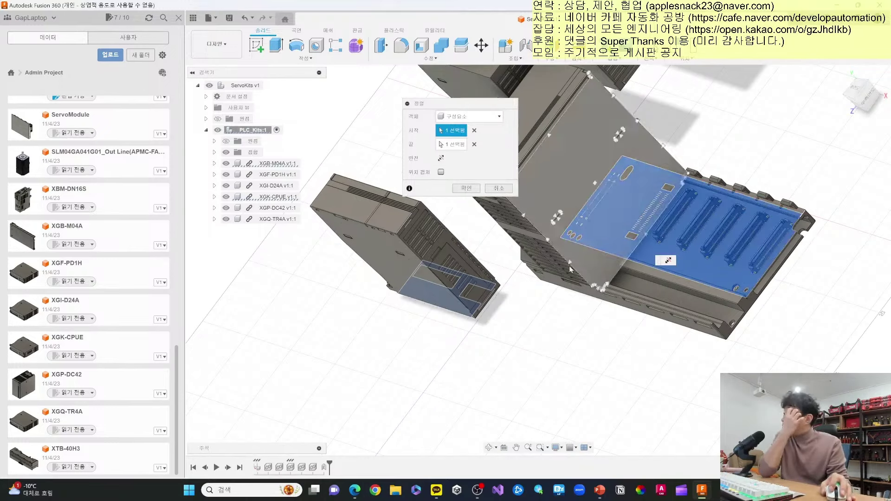
click(463, 189)
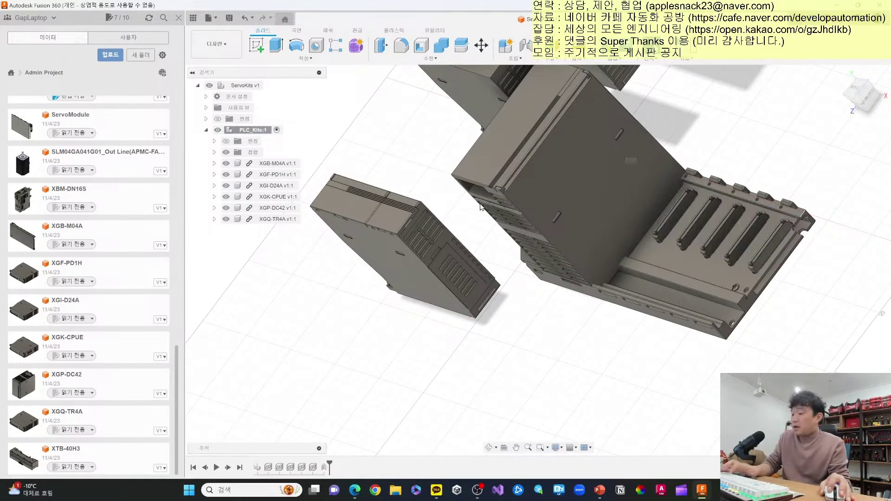
Align the loose module's back face against the large XGP-DC42 module's face.
key(Return)
click(414, 286)
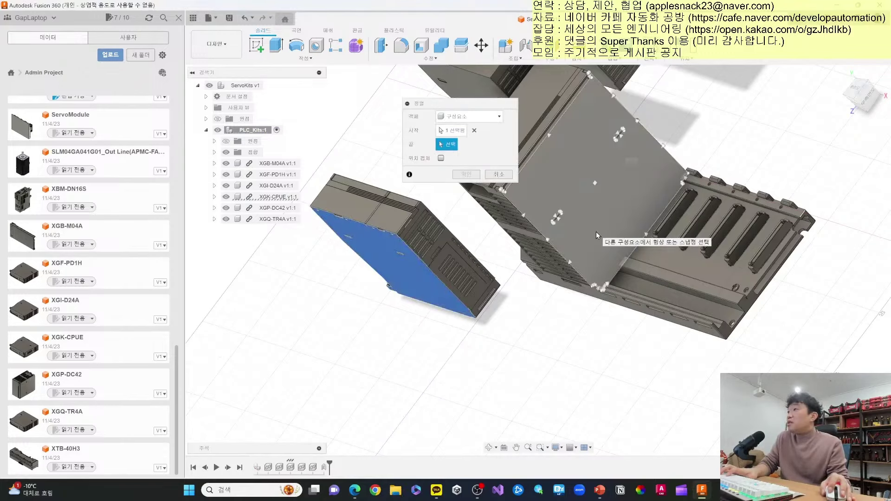
click(596, 233)
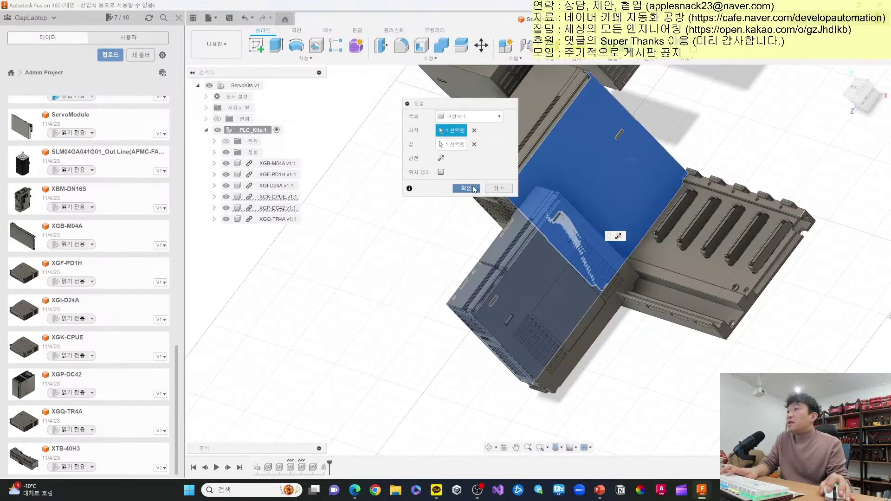
click(475, 189)
drag(861, 98, 864, 95)
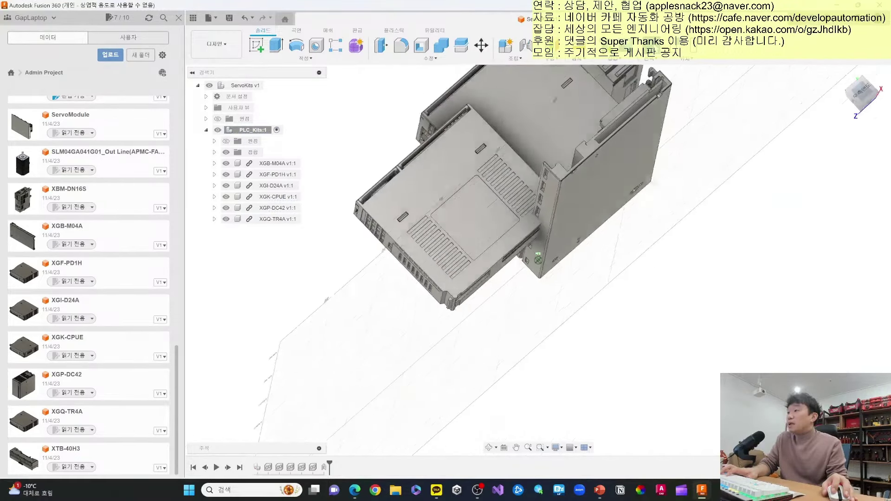
Align a module's face flush onto the matching face of the base.
key(s)
key(Return)
scroll(486, 273, up, 3)
scroll(486, 273, up, 2)
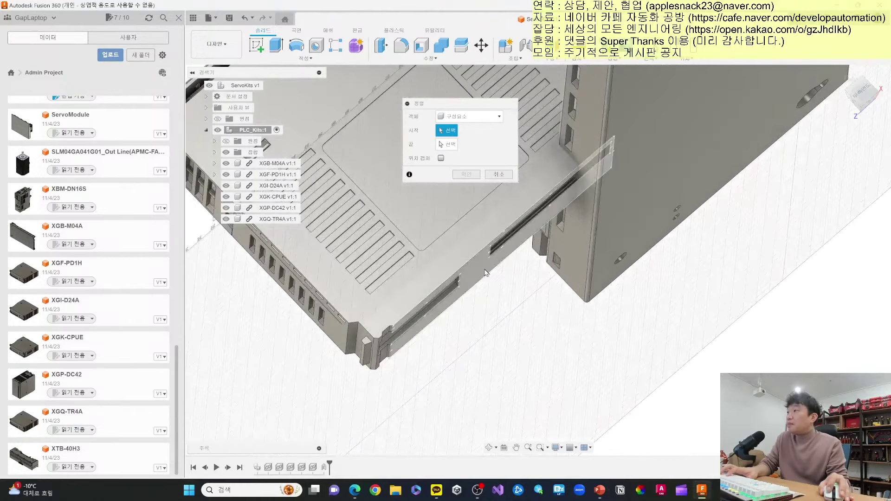
click(486, 273)
shift+middle_drag(486, 273, 748, 212)
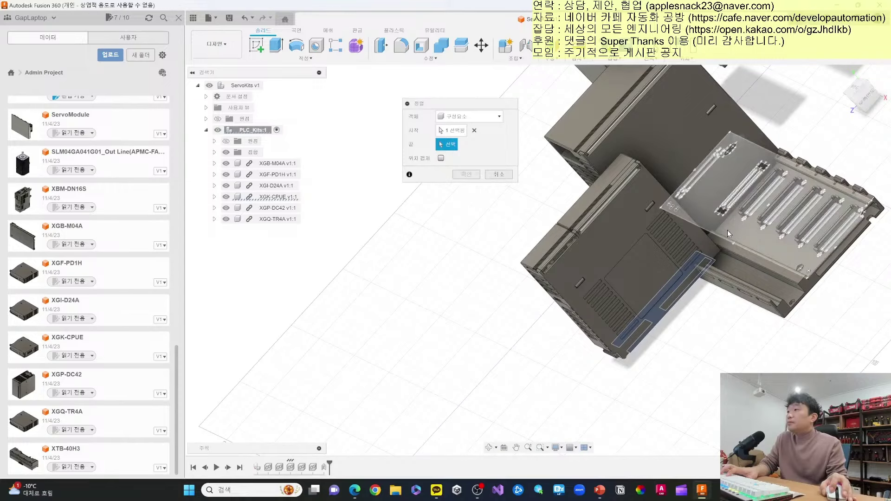
click(704, 213)
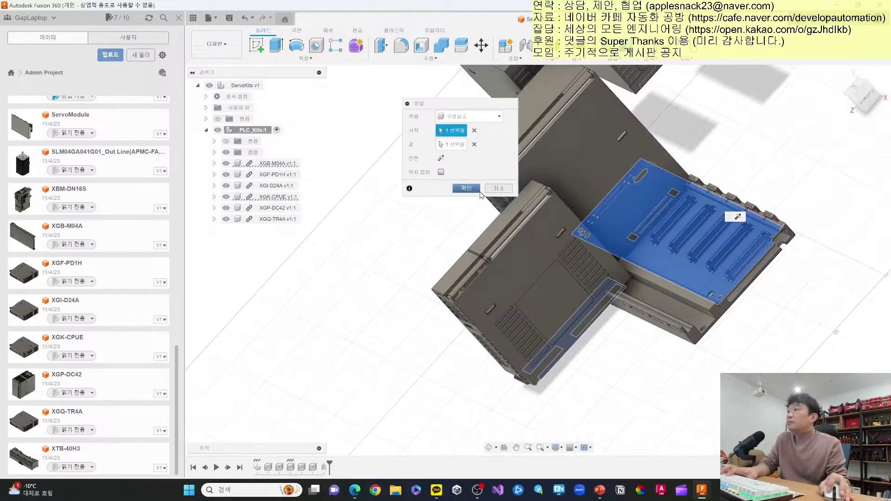
click(472, 192)
Align the next module's face against the neighbouring panel face.
shift+middle_drag(830, 116, 668, 236)
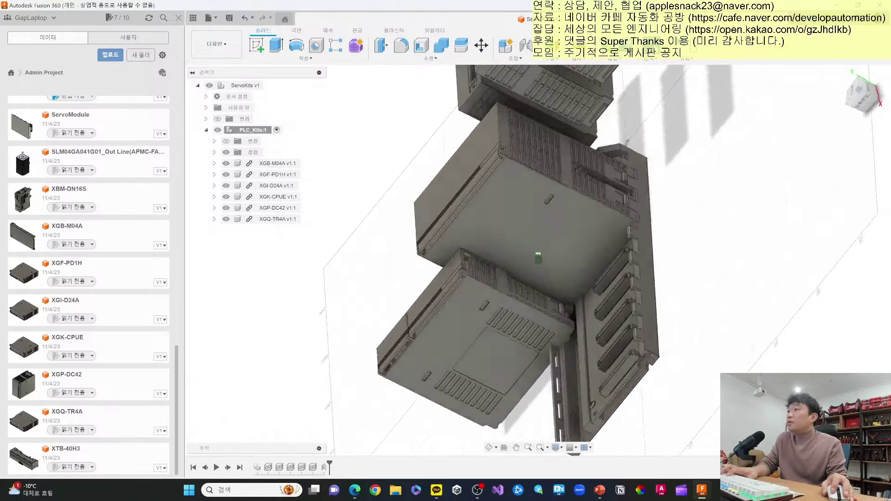
scroll(561, 289, up, 3)
scroll(559, 289, up, 3)
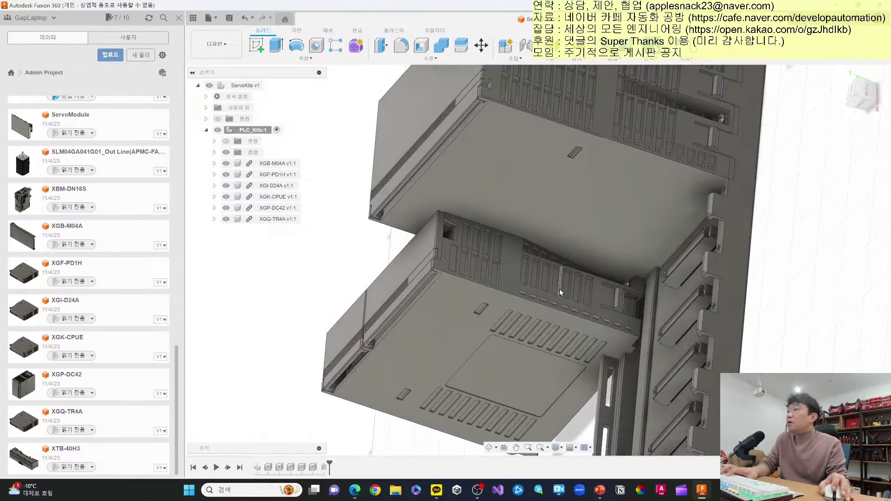
key(Return)
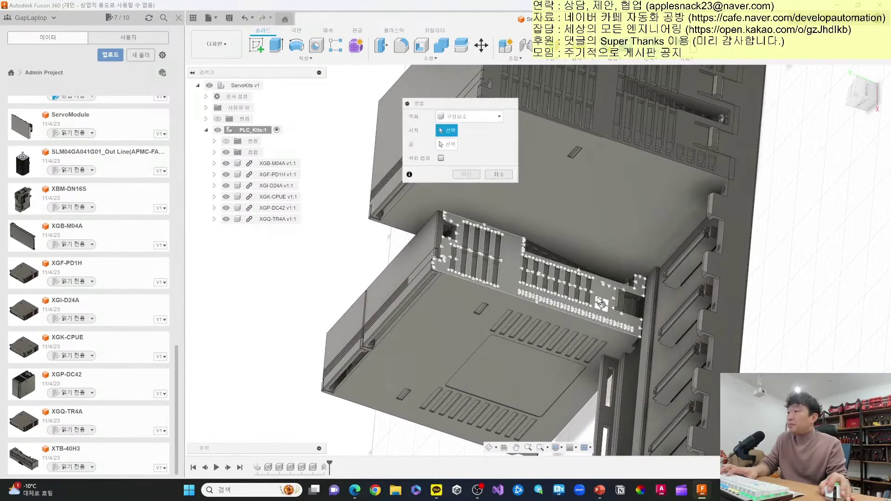
click(509, 263)
click(740, 208)
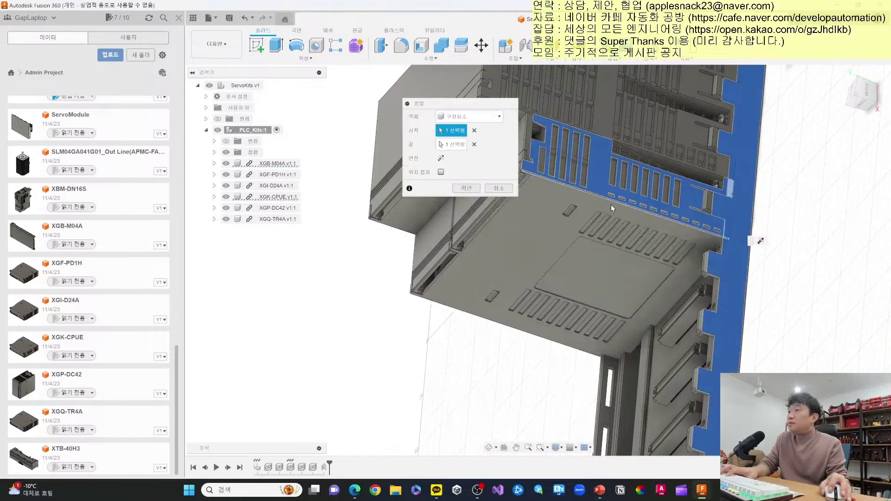
click(470, 189)
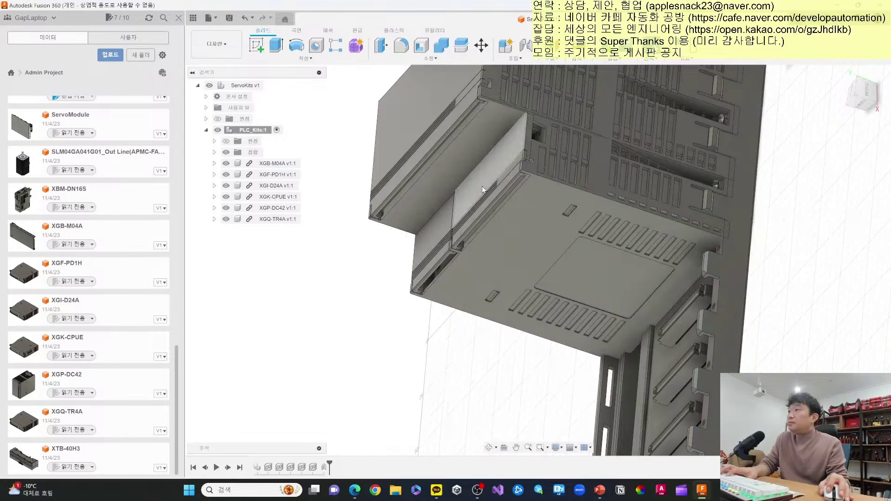
shift+middle_drag(510, 232, 537, 258)
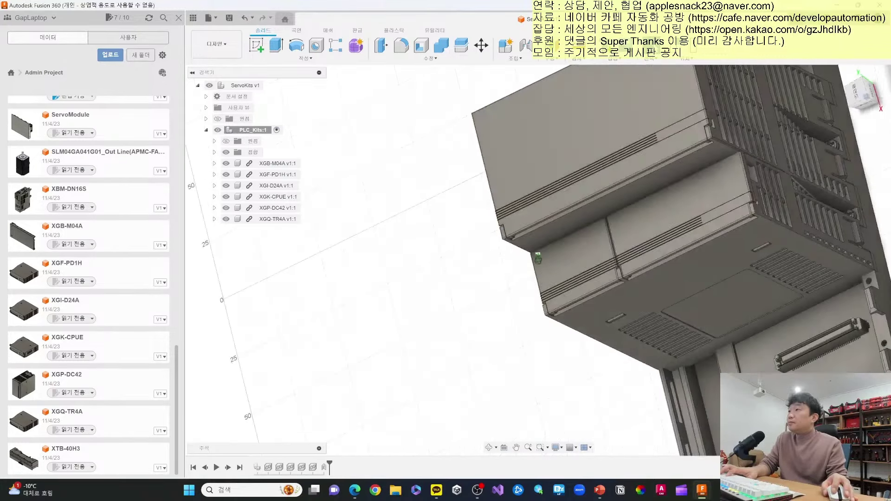
Lock XGK-CPUE to the XGB-M04A rack base with a rigid as-built joint.
key(shift+j)
click(734, 222)
click(746, 364)
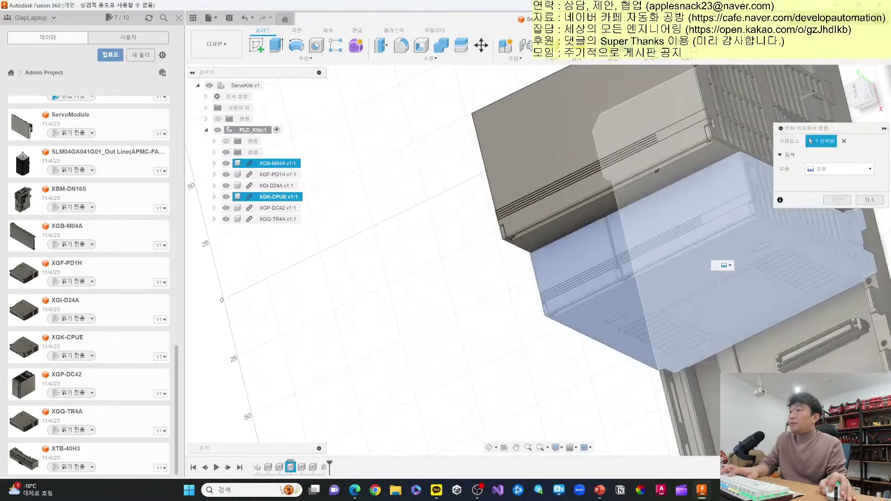
click(841, 200)
scroll(637, 263, down, 3)
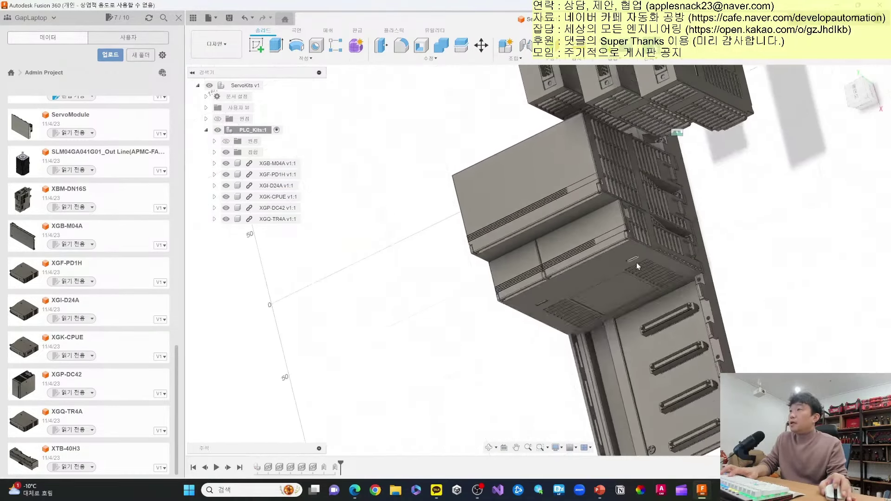
mouse_move(608, 261)
shift+middle_down()
mouse_move(540, 275)
mouse_move(537, 259)
mouse_move(648, 153)
shift+middle_up()
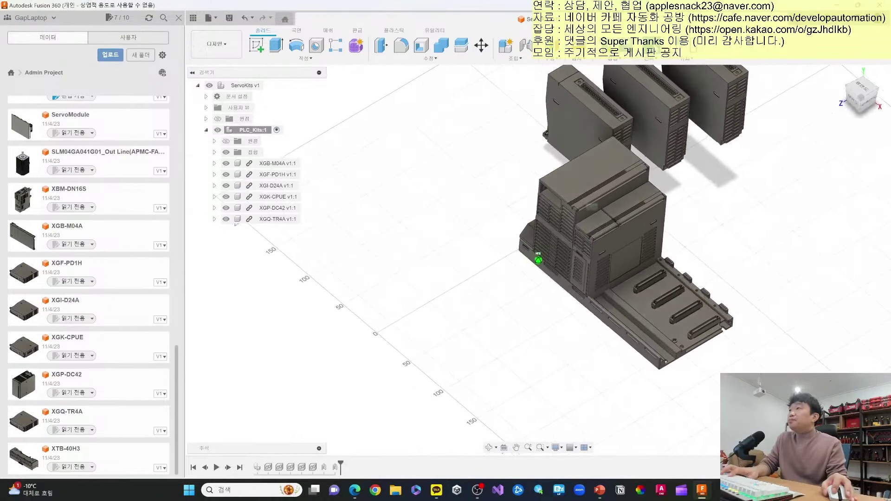
Align the next module's face to the target face beside the stack.
key(a)
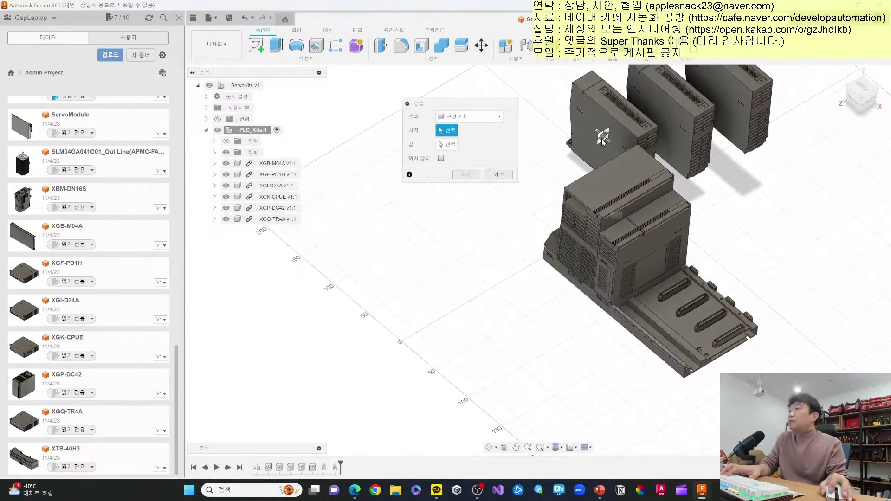
click(584, 127)
scroll(594, 209, up, 3)
scroll(604, 218, up, 2)
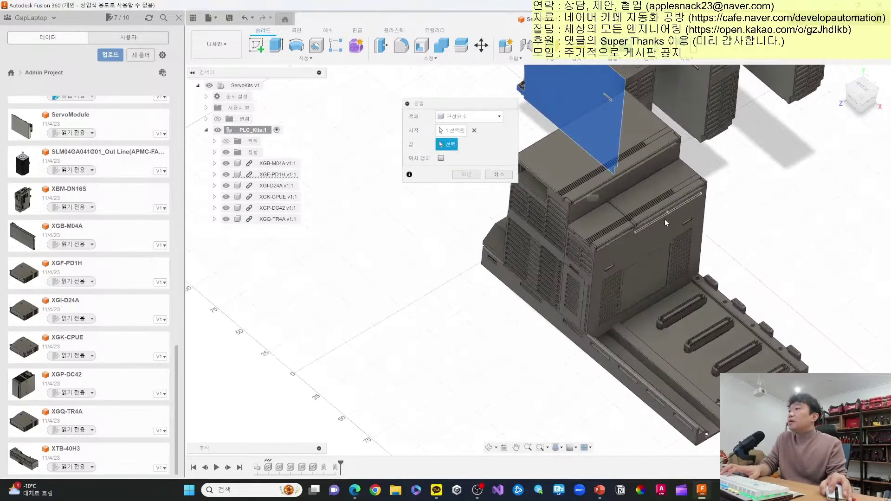
click(656, 238)
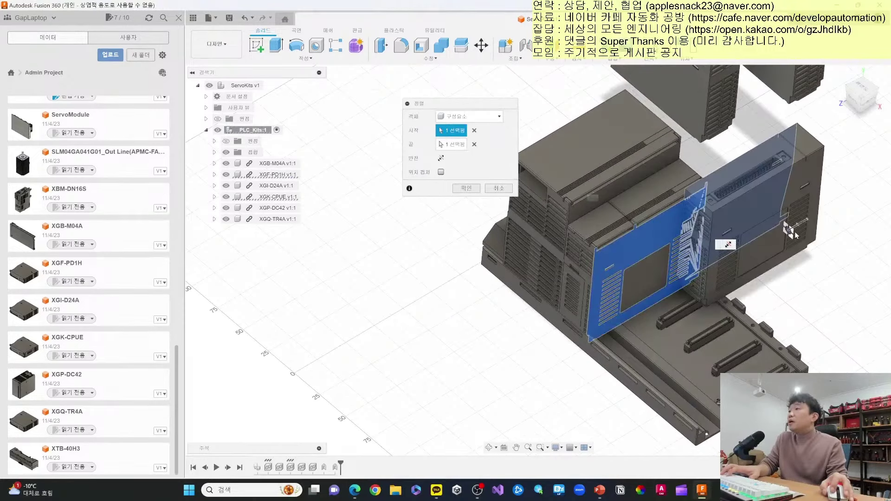
click(471, 188)
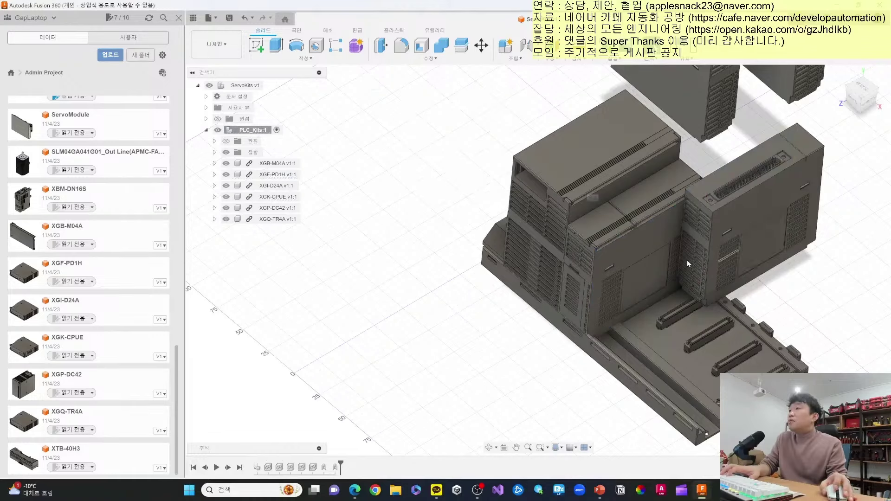
mouse_move(779, 241)
middle_down()
mouse_move(730, 241)
mouse_move(831, 93)
middle_up()
shift+middle_drag(538, 254, 720, 269)
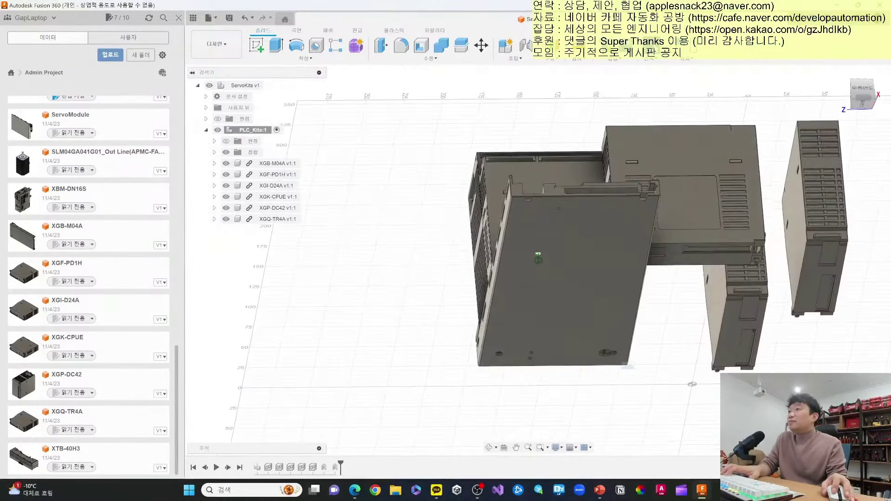
Align the connector base plate beneath the modules against the base face.
key(a)
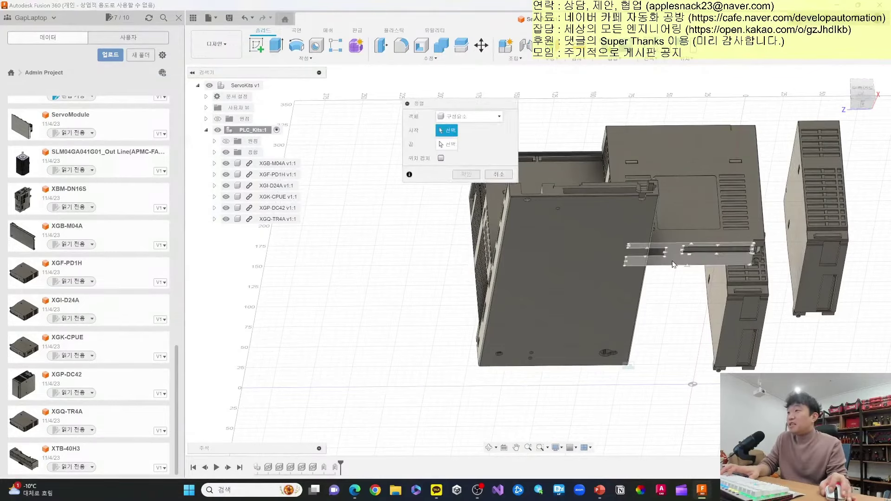
click(673, 264)
mouse_move(674, 265)
shift+middle_down()
mouse_move(538, 254)
mouse_move(652, 293)
shift+middle_up()
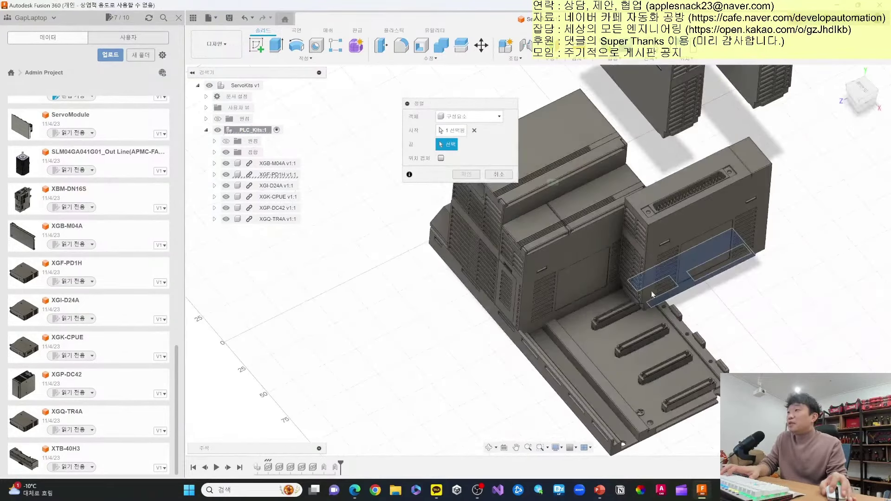
click(579, 325)
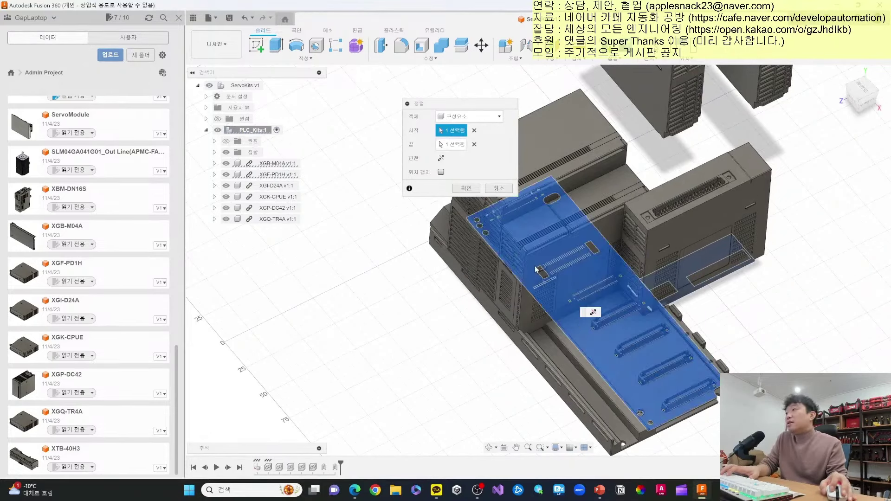
click(474, 190)
key(Return)
Align the right-hand module's side face flush against the neighbouring module's face.
scroll(645, 268, up, 5)
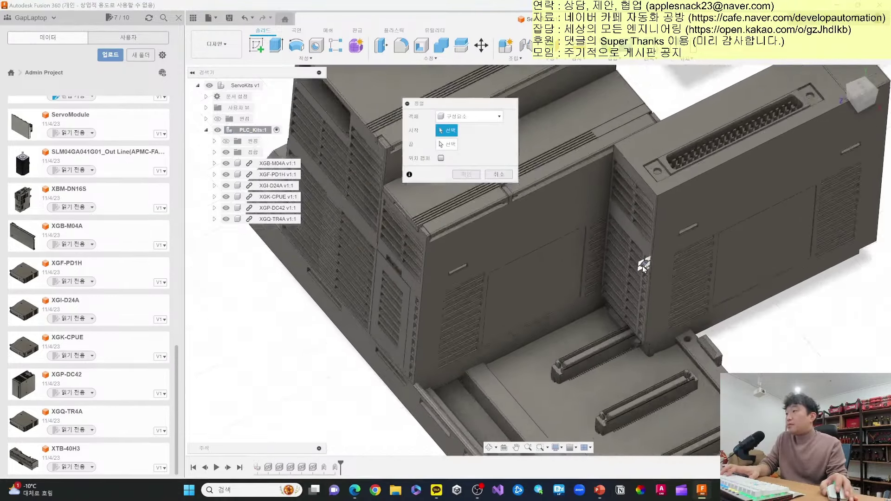
click(640, 237)
scroll(532, 277, down, 3)
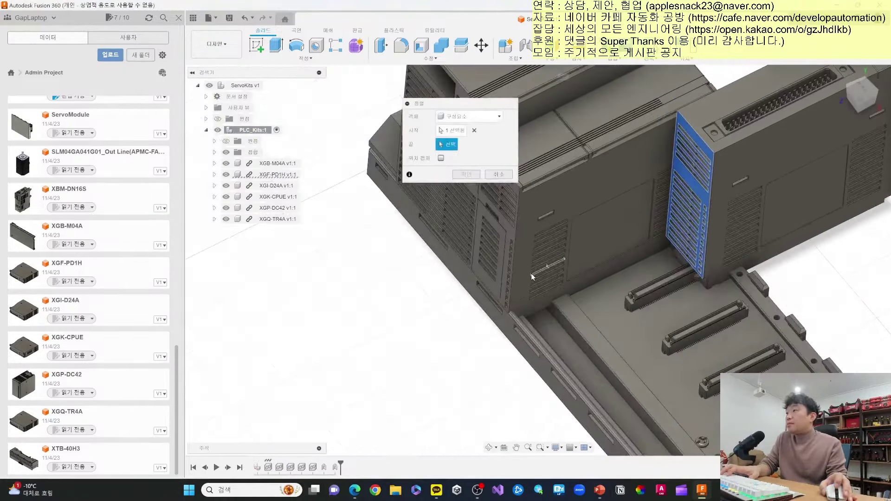
scroll(532, 277, up, 3)
scroll(499, 298, up, 3)
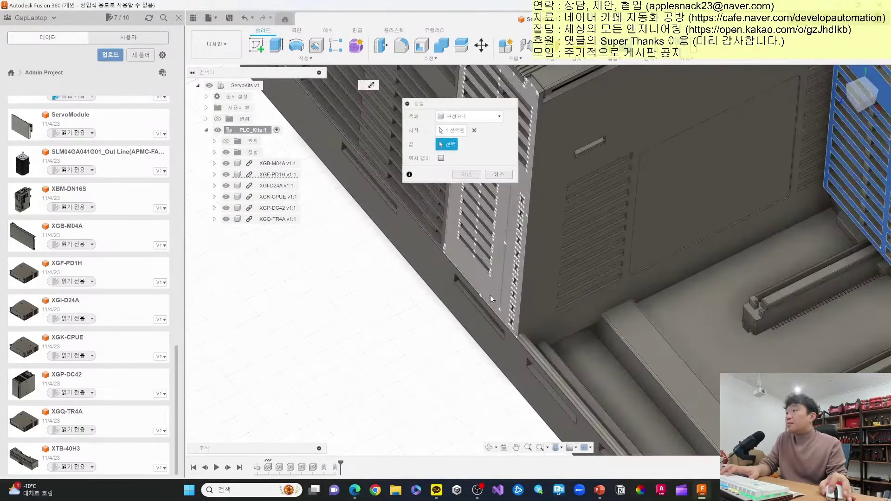
scroll(492, 298, down, 3)
click(511, 295)
key(Return)
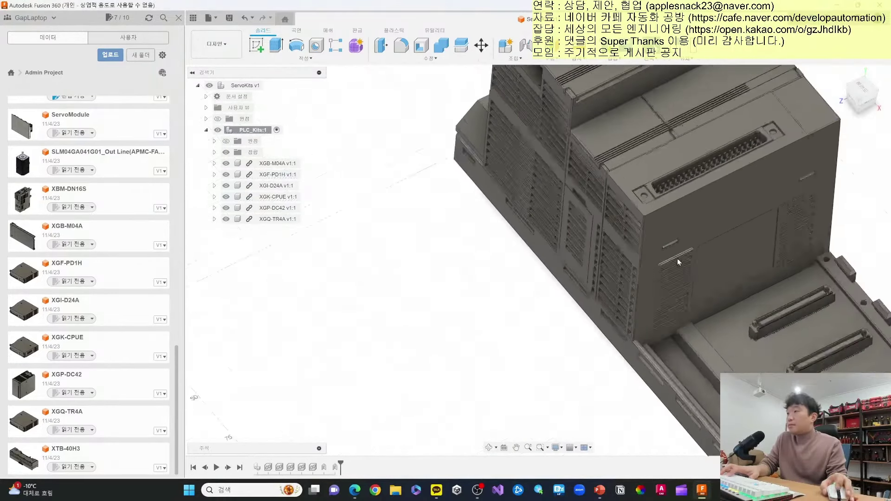
Rigidly join the two modules where they sit with an As-built Joint.
key(shift+j)
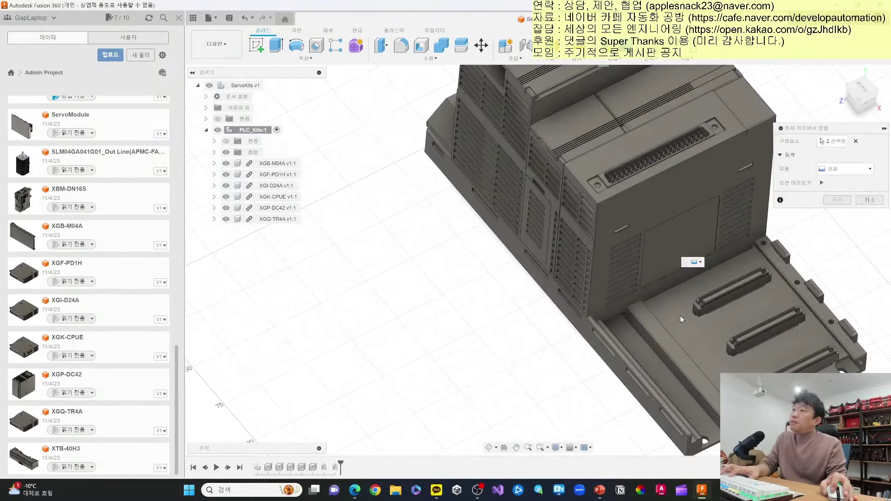
scroll(680, 319, down, 3)
middle_drag(724, 239, 738, 229)
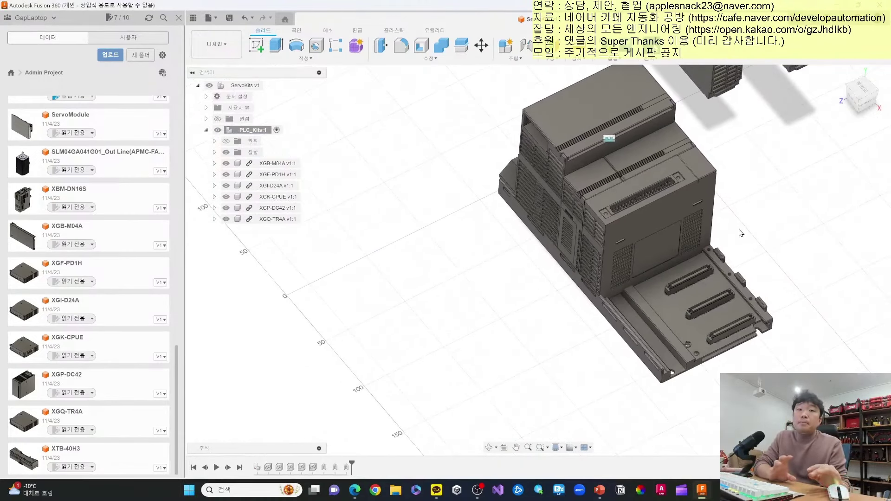
Align the upper I/O module's face to the rack's target face at the stack front.
scroll(741, 233, down, 2)
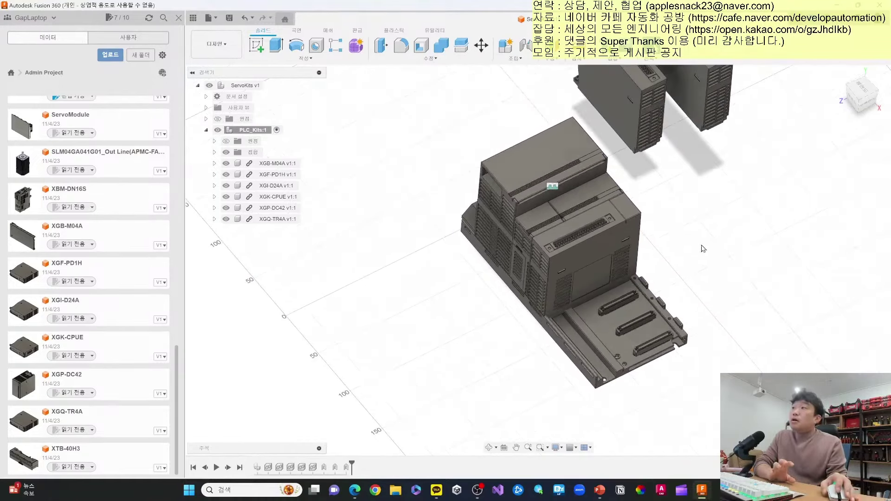
mouse_move(856, 104)
mouse_down()
mouse_move(858, 96)
mouse_move(855, 104)
mouse_up()
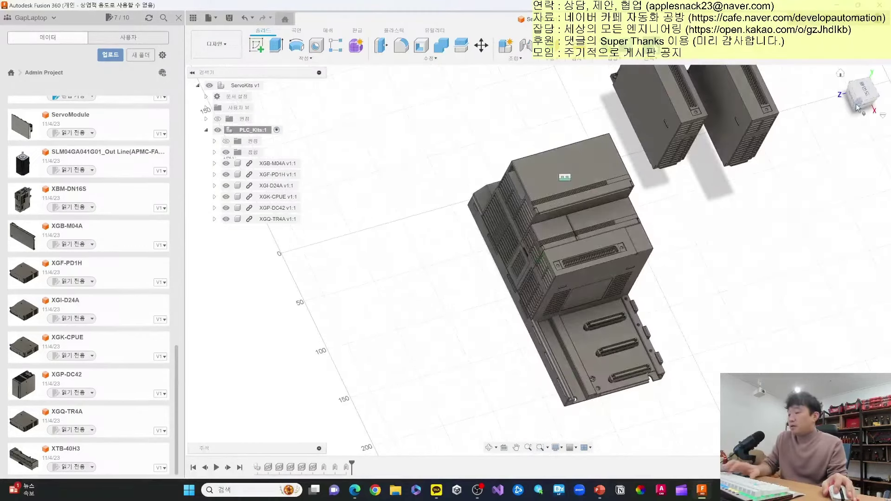
key(a)
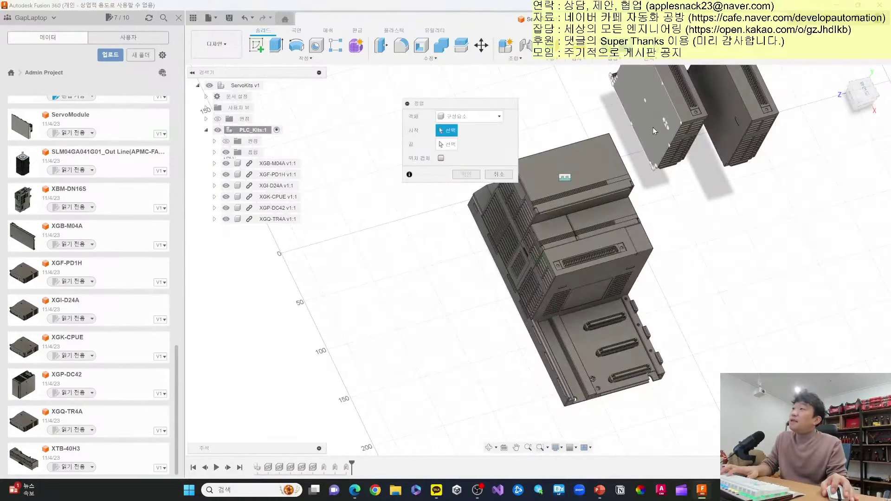
click(655, 131)
drag(869, 101, 864, 108)
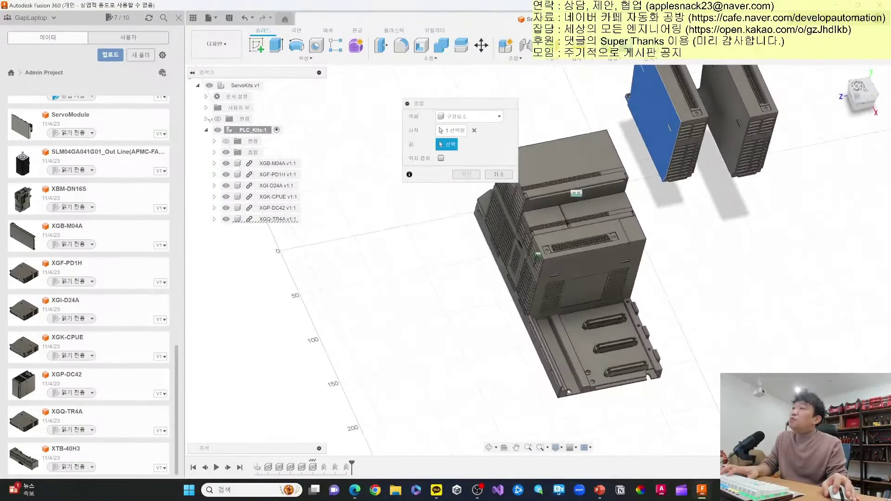
click(589, 254)
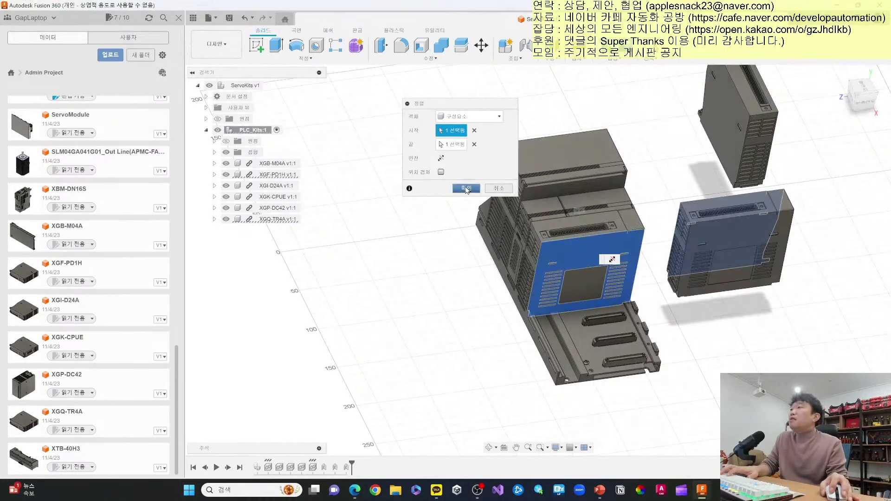
click(466, 189)
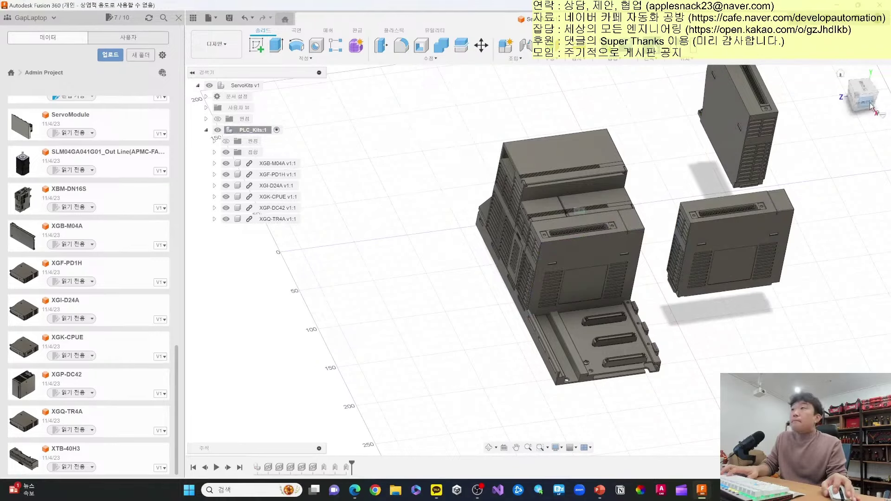
drag(858, 97, 864, 105)
Align a module's bottom face to the matching face on the rack base.
scroll(627, 172, up, 2)
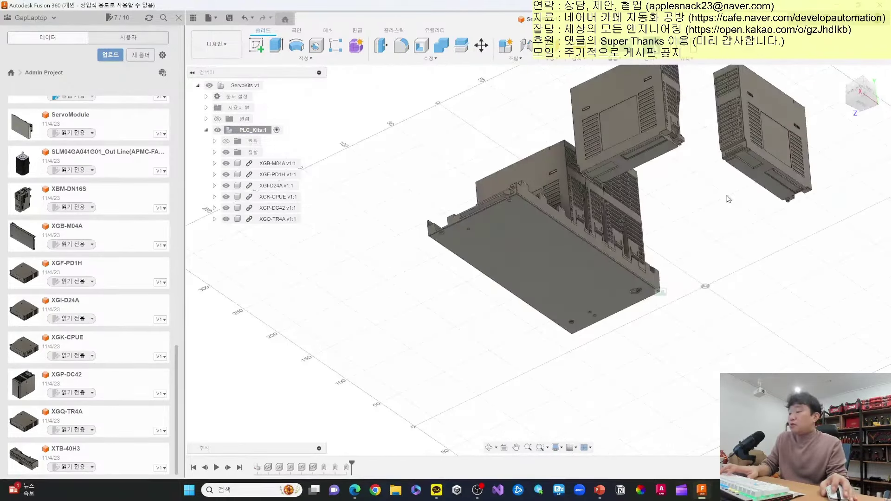
key(Return)
scroll(627, 172, up, 2)
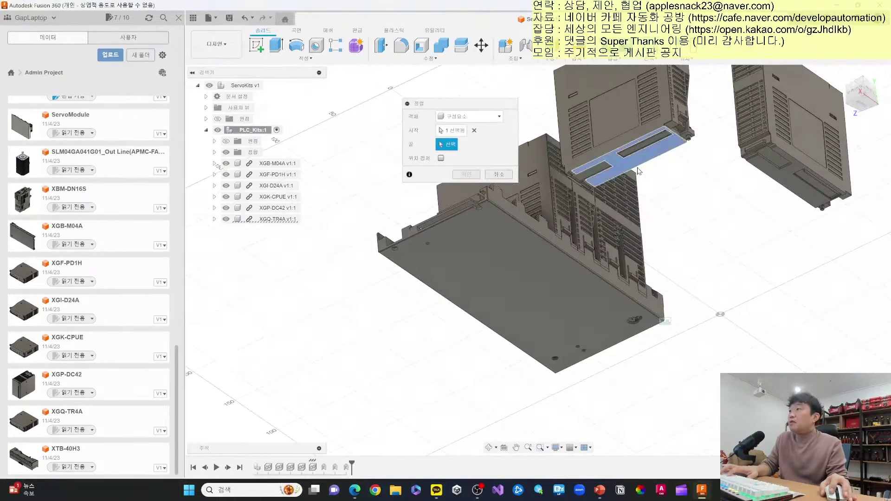
click(626, 173)
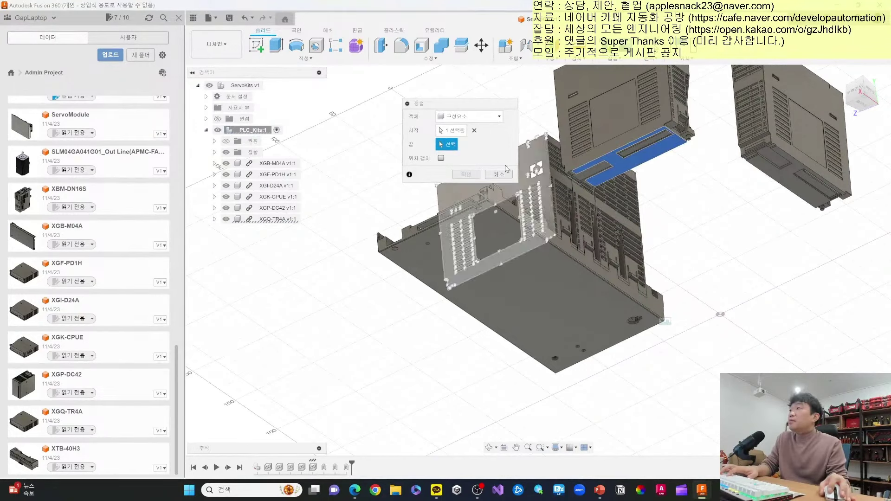
click(474, 130)
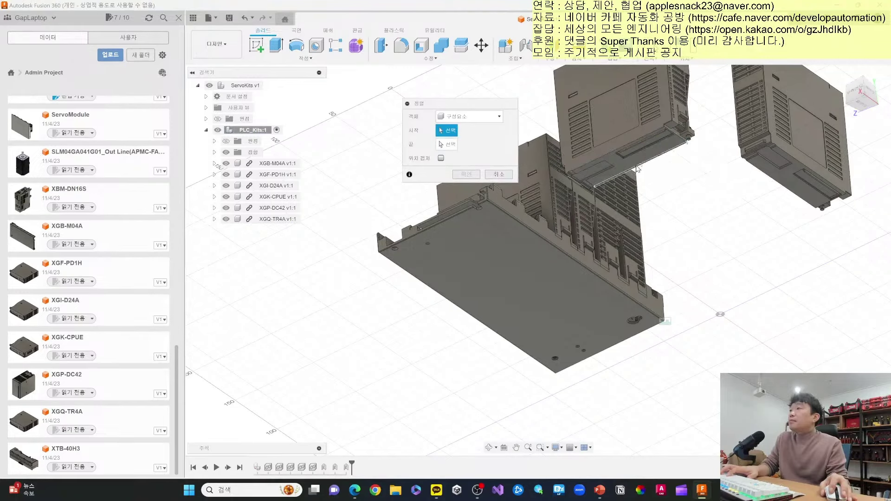
click(654, 158)
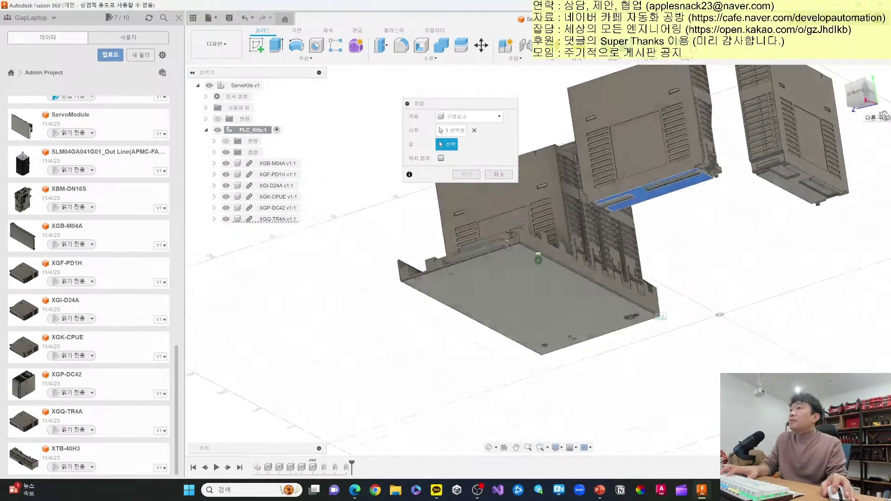
shift+middle_drag(655, 158, 634, 318)
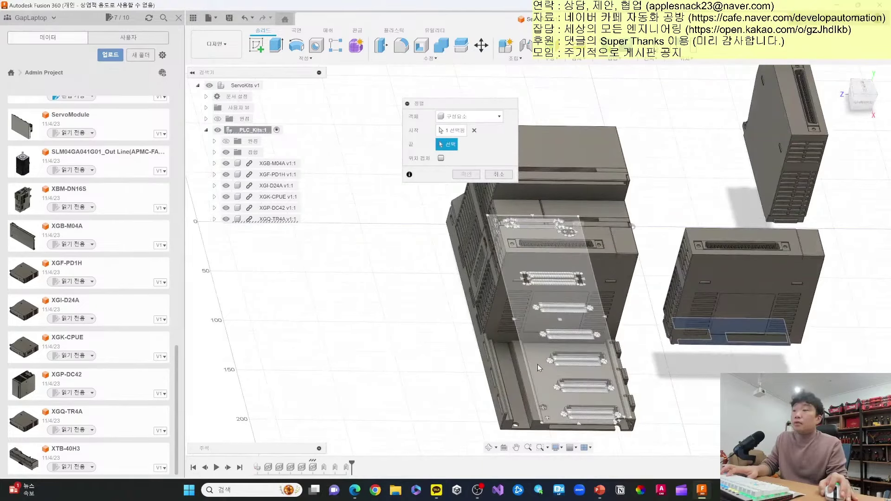
click(570, 359)
key(Return)
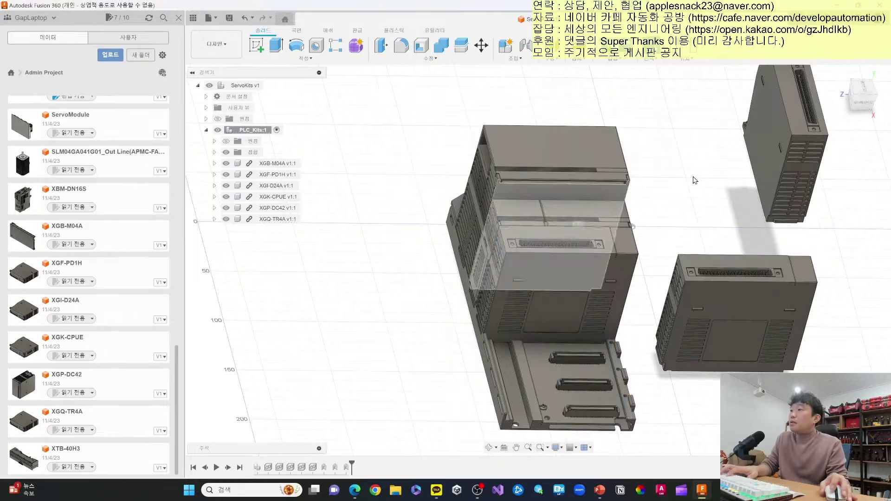
mouse_move(695, 180)
shift+middle_down()
mouse_move(745, 229)
mouse_move(730, 223)
shift+middle_up()
Align the next module's face to the matching rack face.
key(Return)
scroll(677, 288, up, 5)
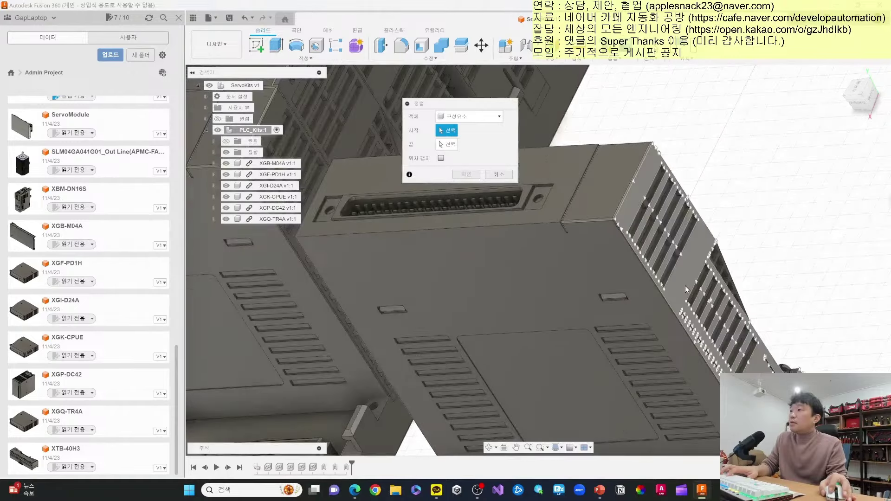
scroll(609, 310, down, 5)
click(609, 311)
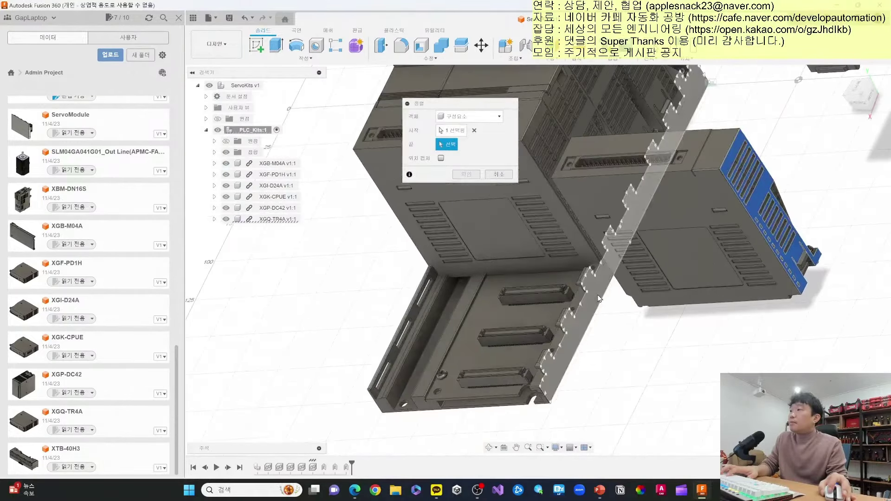
click(599, 298)
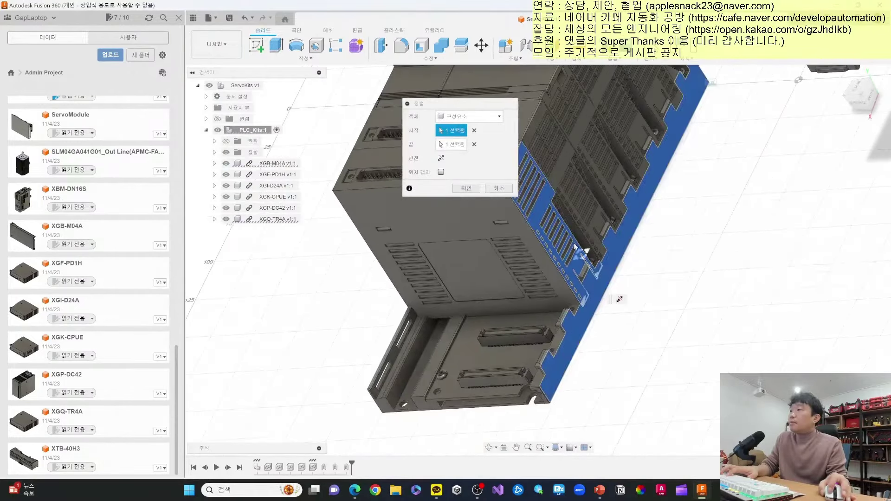
click(464, 190)
Start an As-built Joint between XGB-M04A and XGQ-TR4A, then cancel it.
key(shift+j)
click(519, 221)
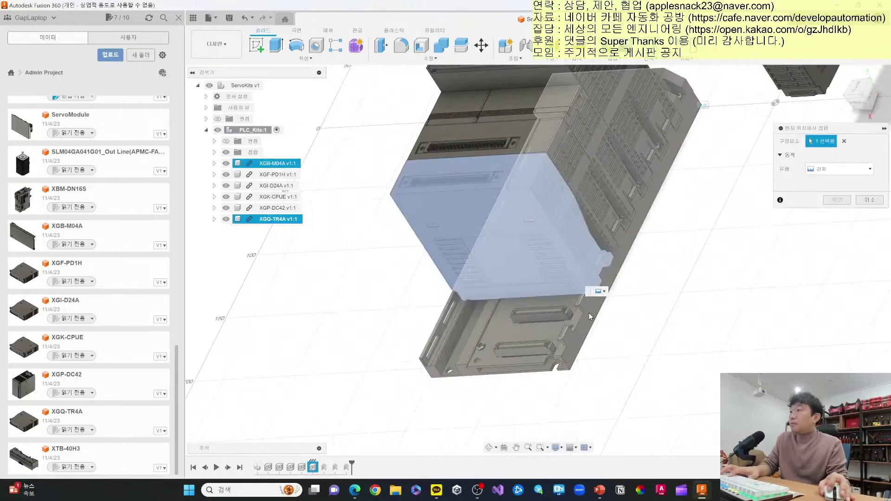
key(Escape)
key(Escape)
scroll(653, 347, down, 5)
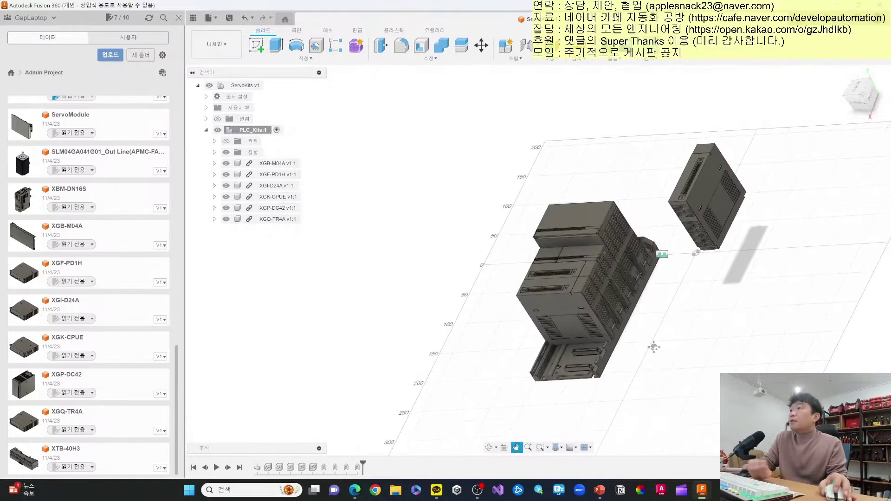
Align the loose module's face to the rack's base plate face.
mouse_move(654, 347)
shift+middle_down()
mouse_move(537, 258)
mouse_move(640, 212)
shift+middle_up()
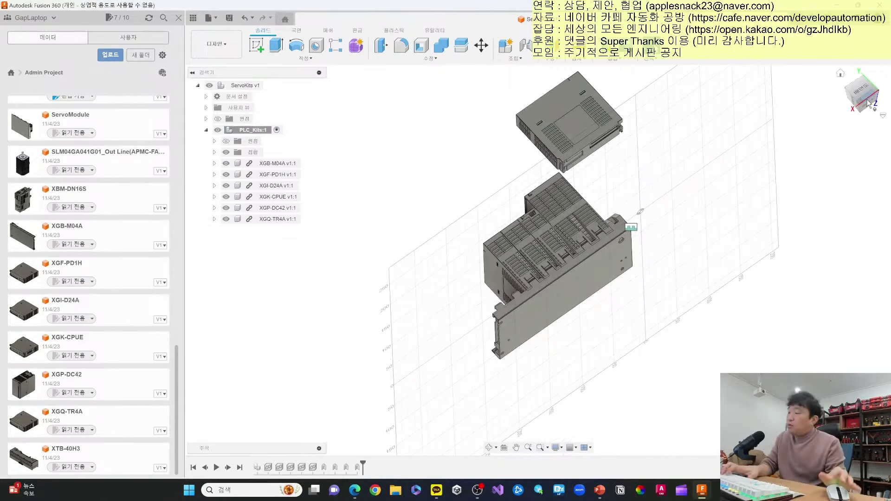
shift+middle_drag(651, 135, 656, 152)
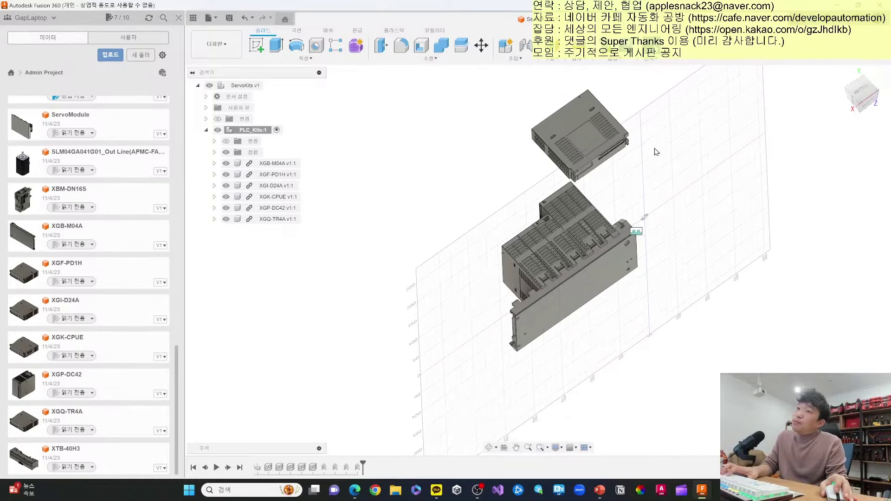
scroll(576, 182, up, 3)
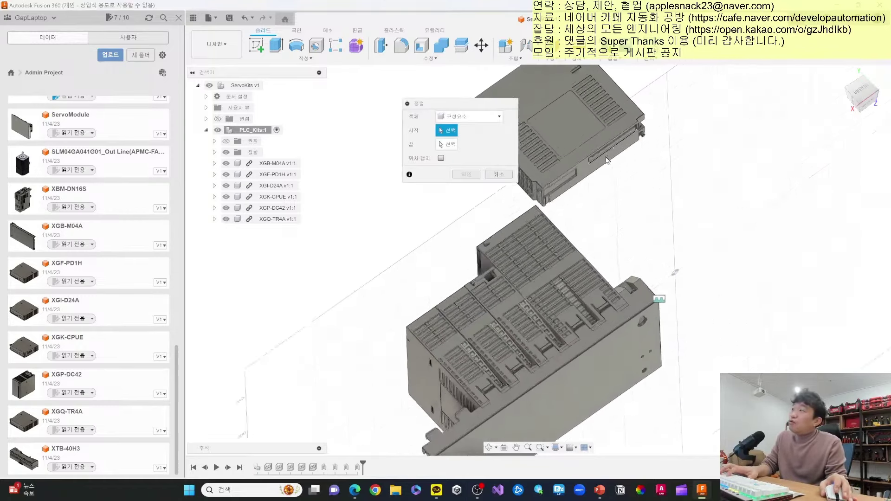
scroll(576, 182, up, 3)
click(573, 182)
scroll(670, 217, down, 3)
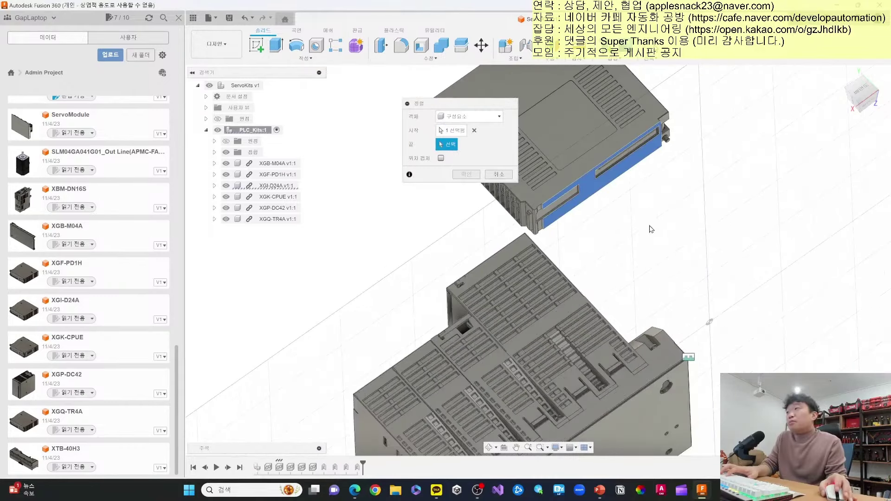
scroll(670, 217, down, 3)
shift+middle_drag(857, 100, 782, 156)
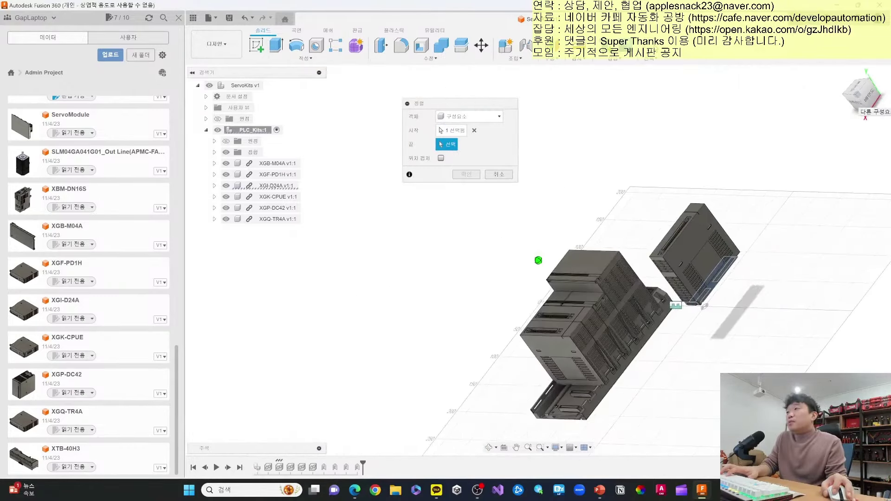
scroll(617, 341, up, 3)
scroll(596, 363, up, 2)
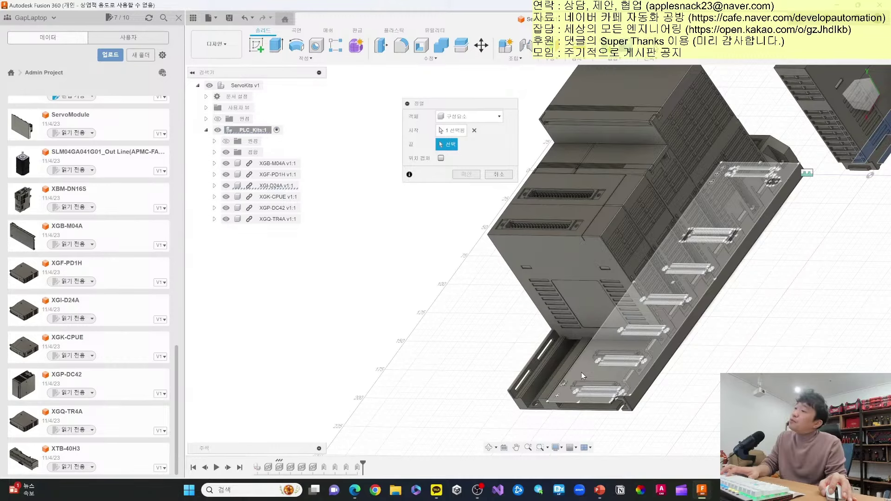
click(645, 271)
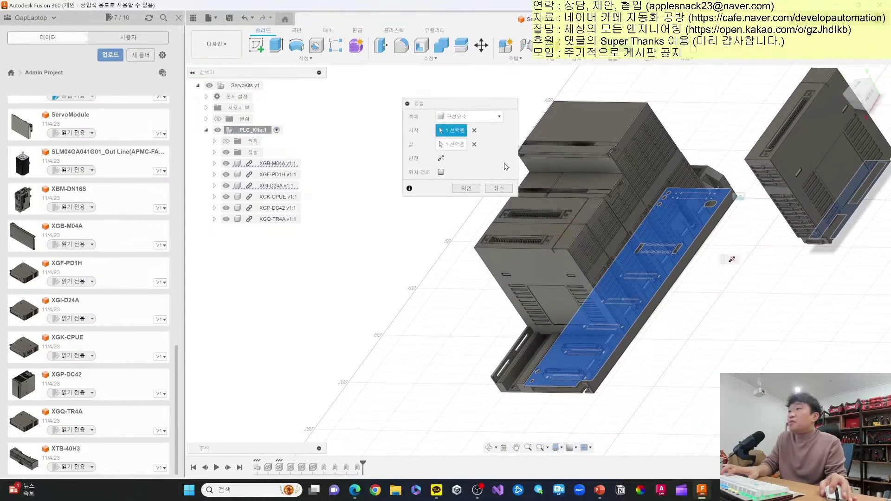
shift+middle_drag(591, 205, 723, 243)
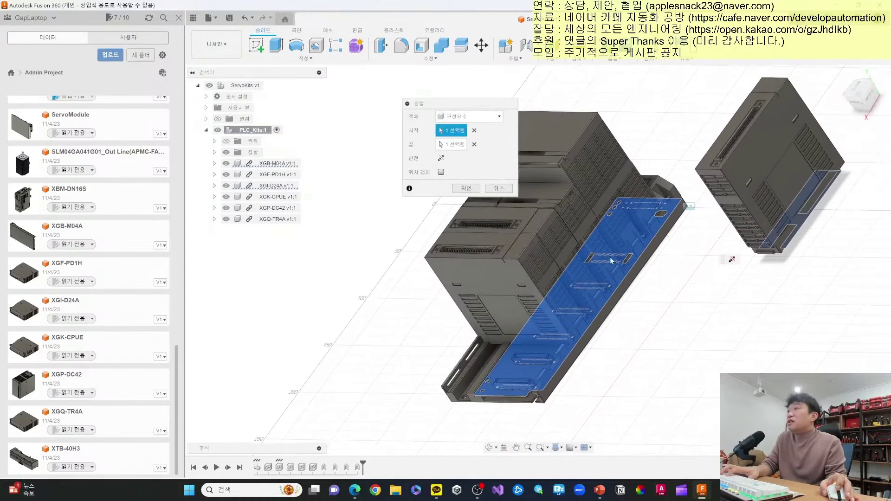
click(463, 189)
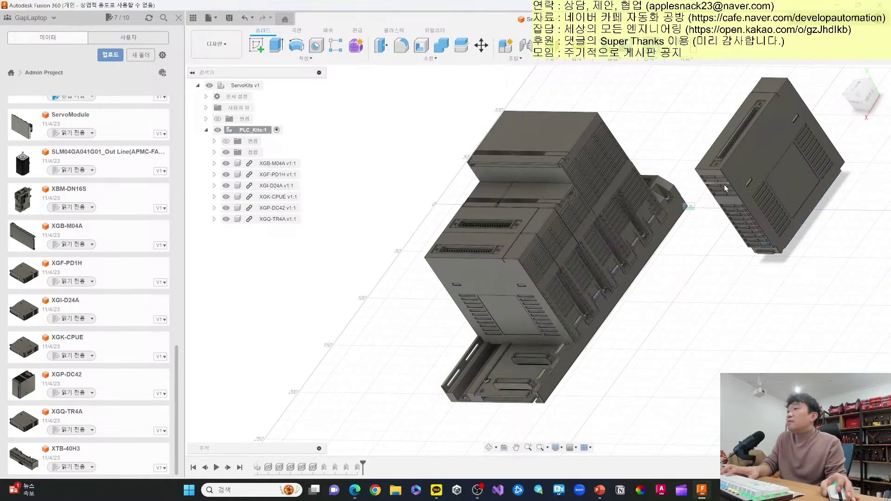
scroll(724, 185, up, 2)
scroll(764, 237, up, 3)
shift+middle_drag(764, 237, 826, 214)
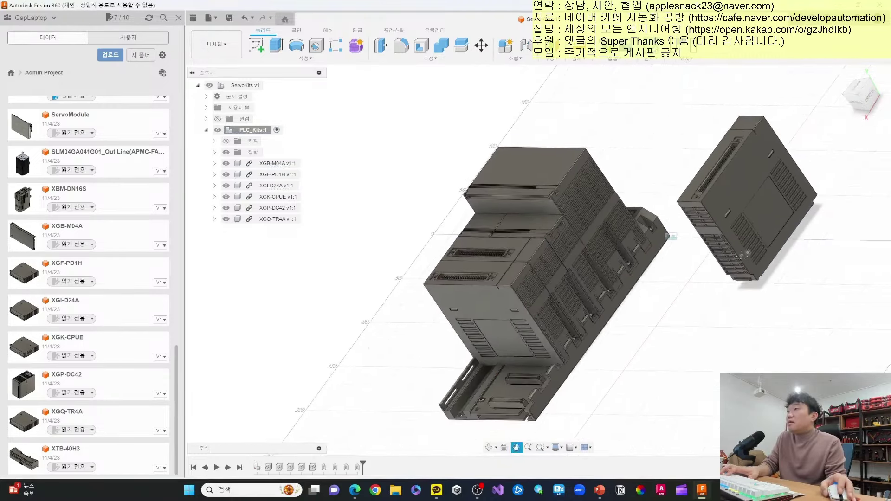
Align the last module's top face to the rack face, flipped to face the other way.
key(Return)
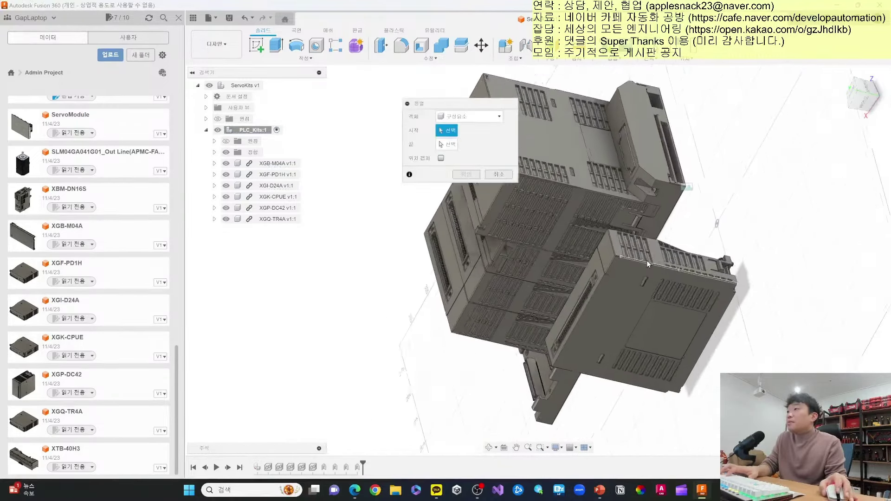
scroll(647, 260, up, 3)
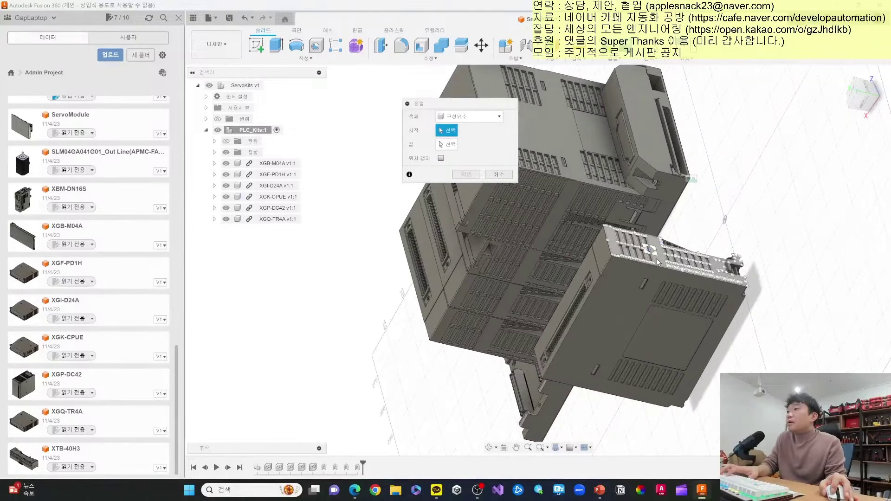
click(658, 262)
middle_drag(549, 406, 579, 337)
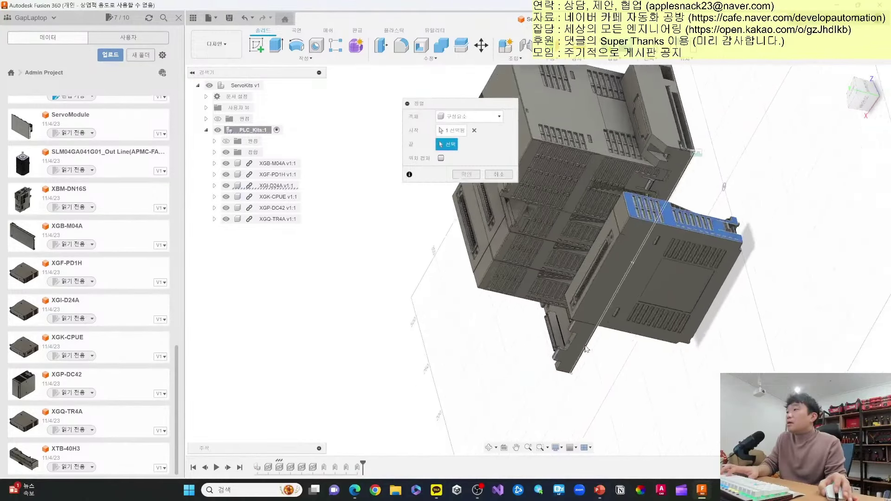
click(578, 344)
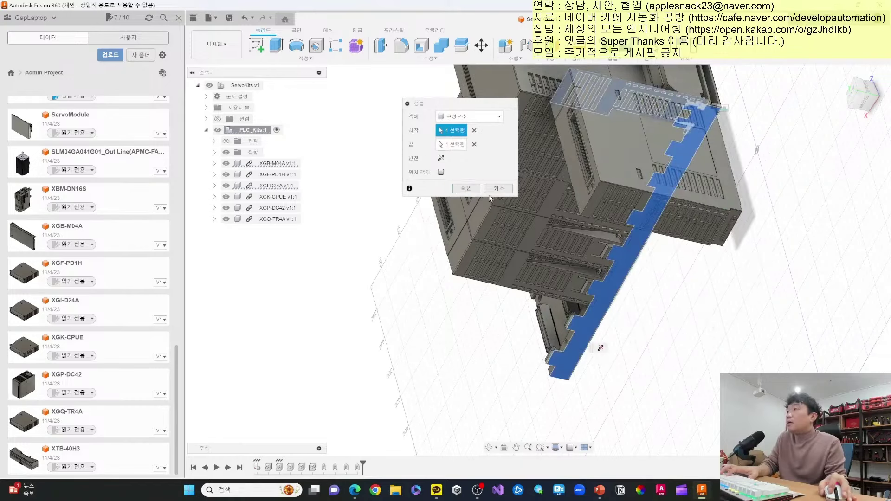
middle_drag(490, 199, 518, 191)
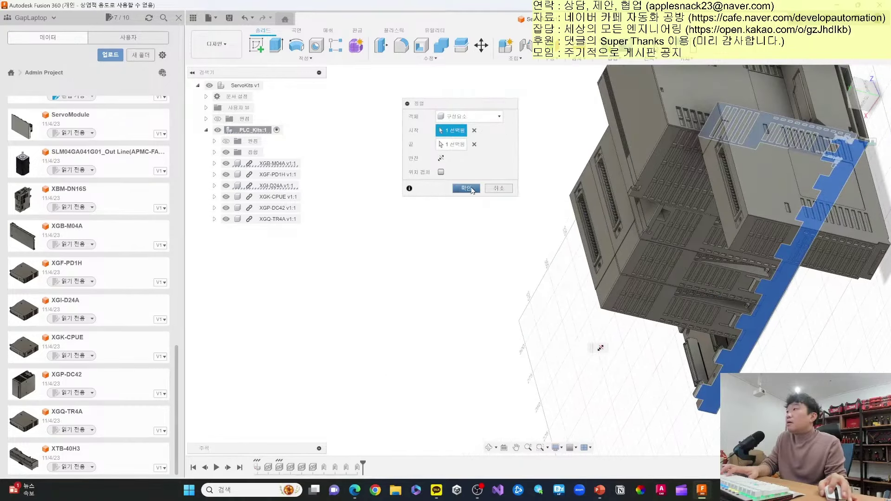
click(440, 159)
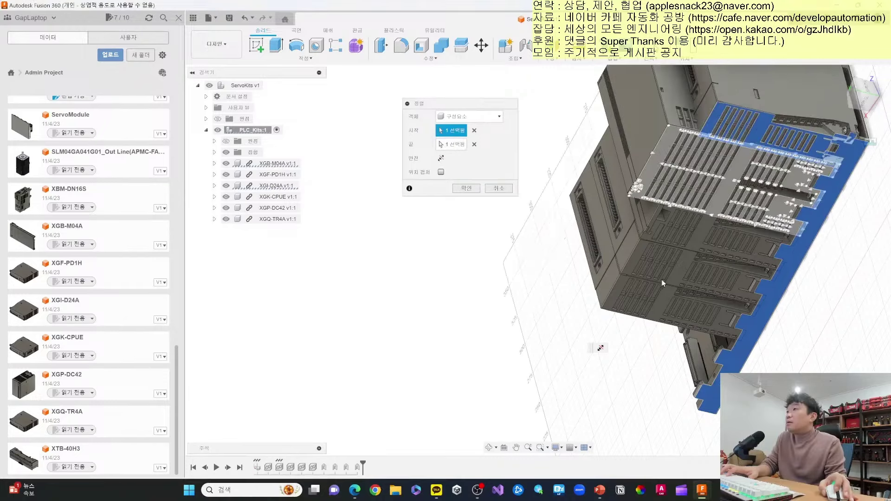
click(465, 189)
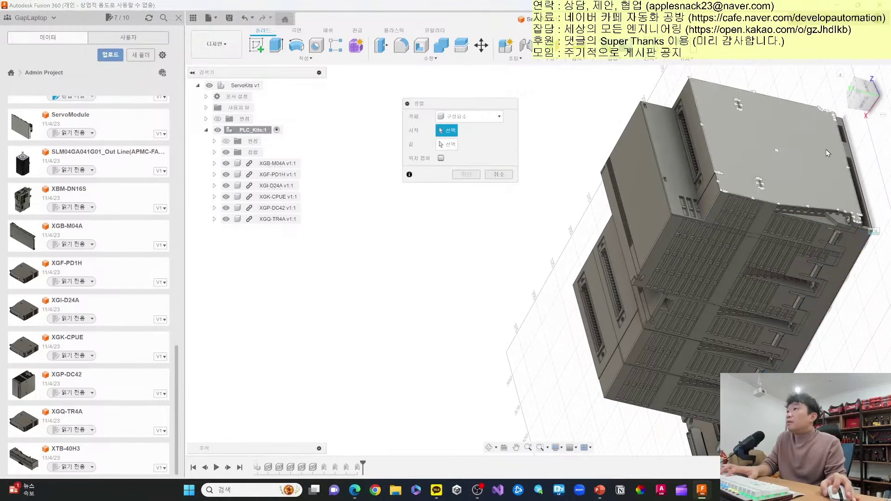
Align the module's top face to the matching face on the other side.
click(789, 119)
drag(863, 103, 630, 364)
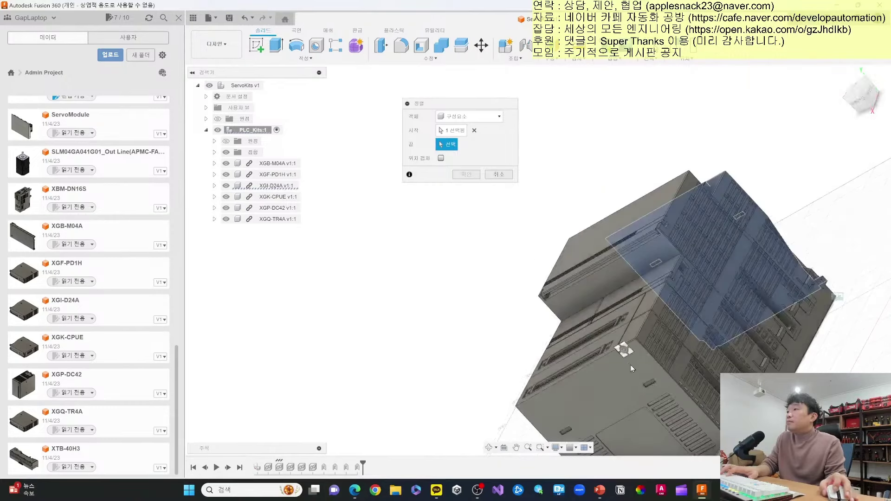
click(677, 258)
shift+middle_drag(676, 258, 592, 268)
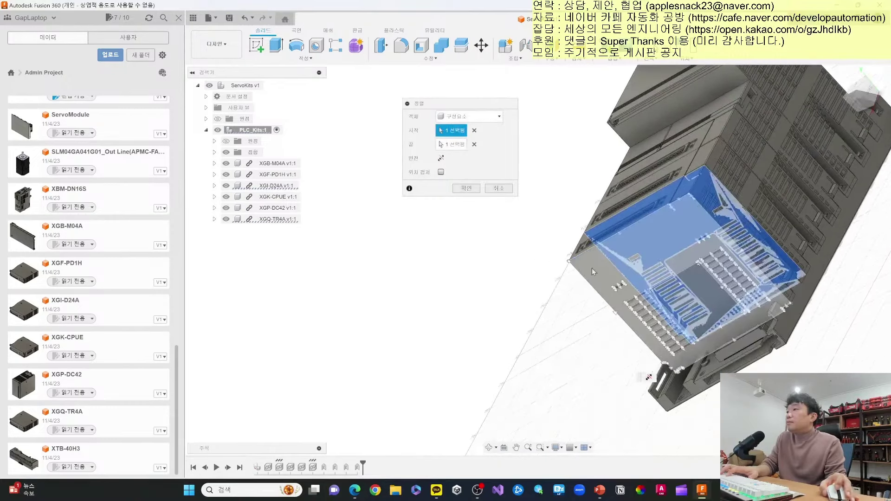
click(465, 189)
Fix the module to its neighbour with a rigid As-built Joint.
click(684, 238)
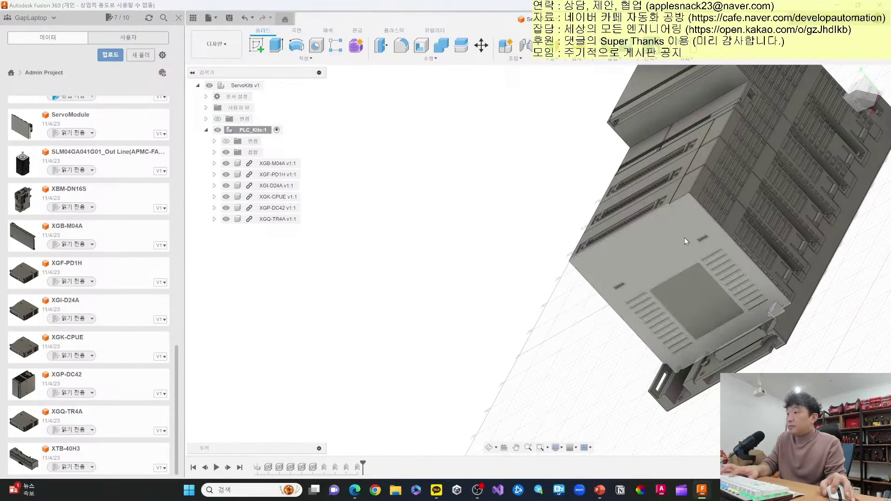
key(shift+j)
click(795, 331)
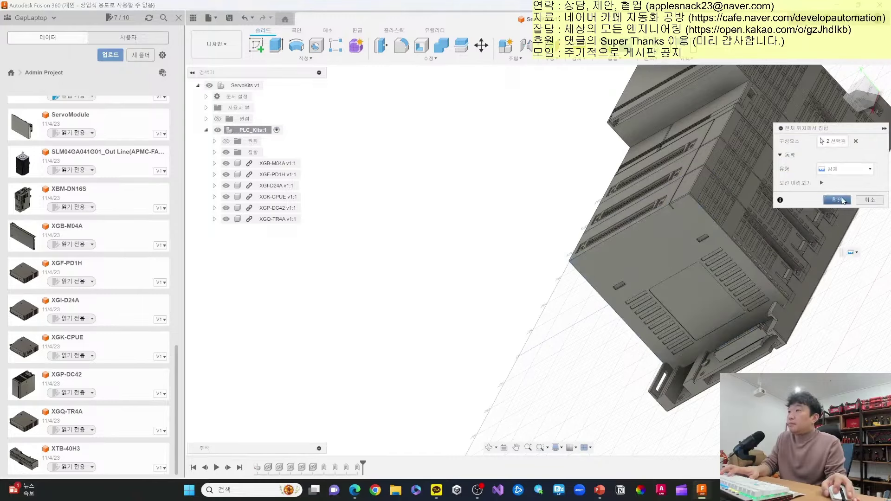
click(838, 200)
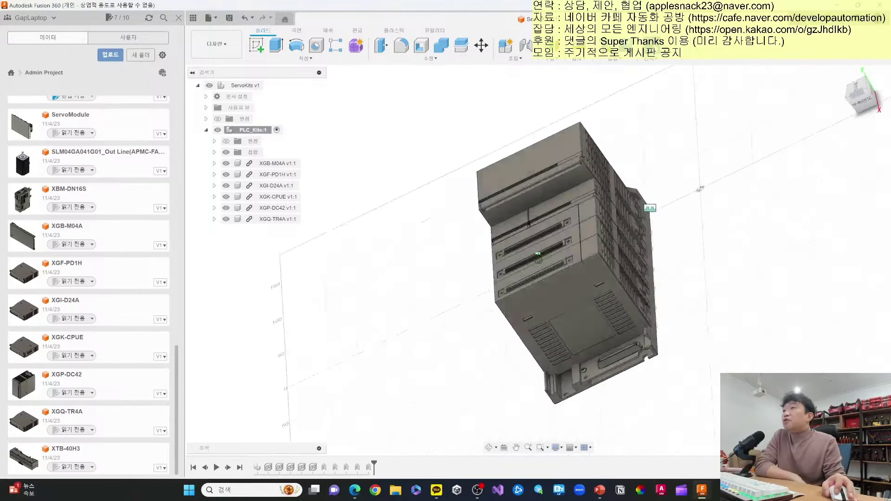
shift+middle_drag(538, 260, 696, 282)
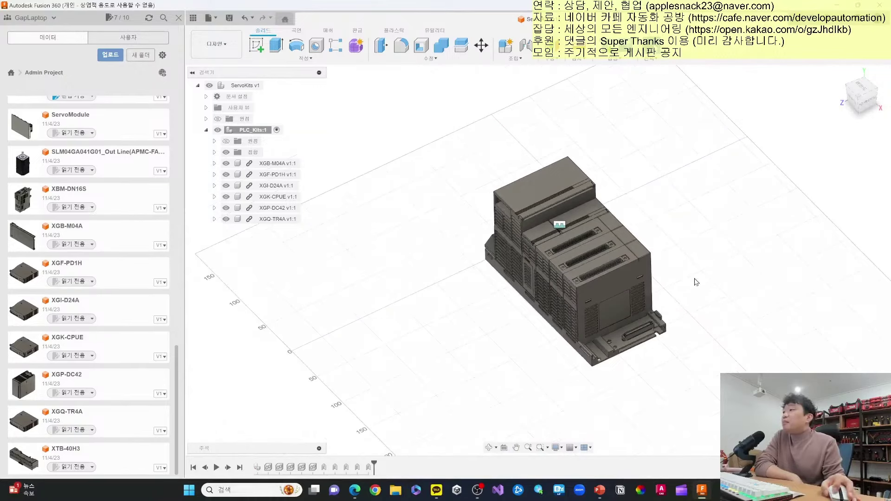
Activate the top-level ServoKits assembly and open the Appearance settings.
right_click(601, 276)
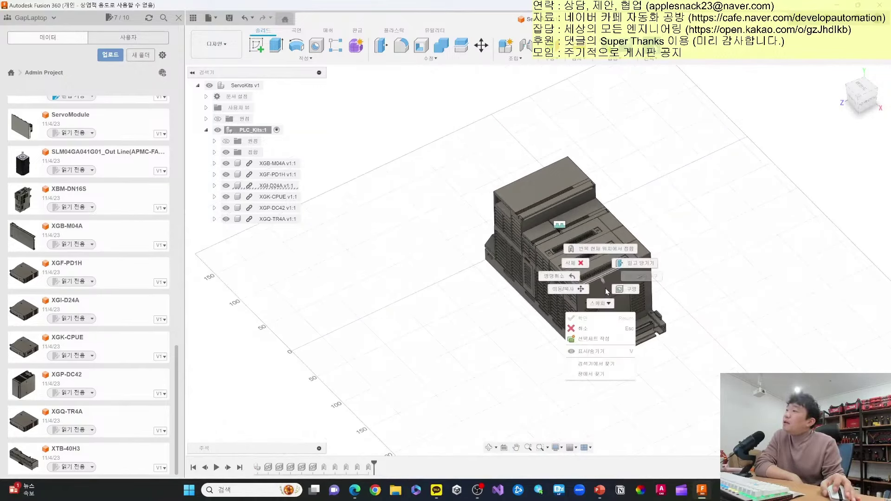
key(Escape)
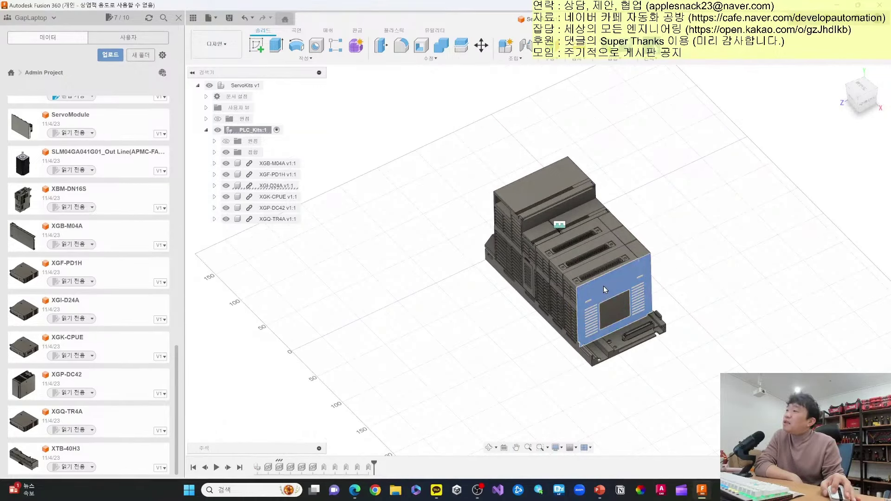
right_click(610, 299)
click(594, 353)
click(432, 58)
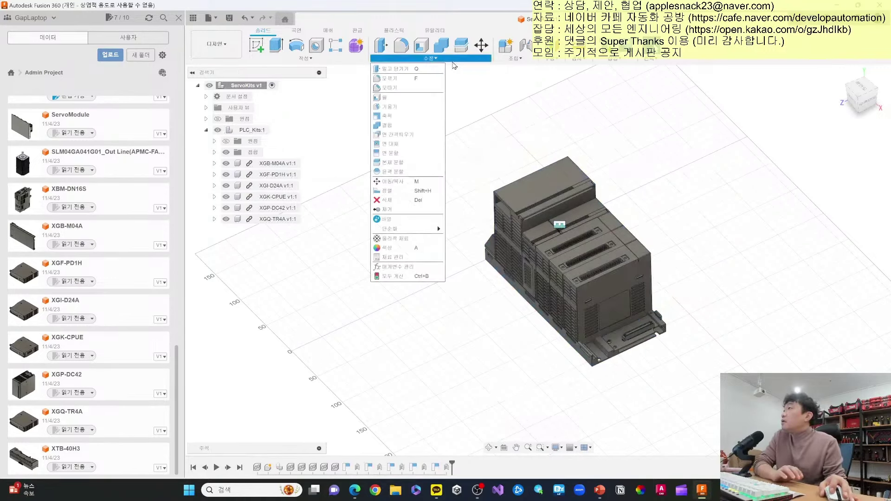
click(421, 248)
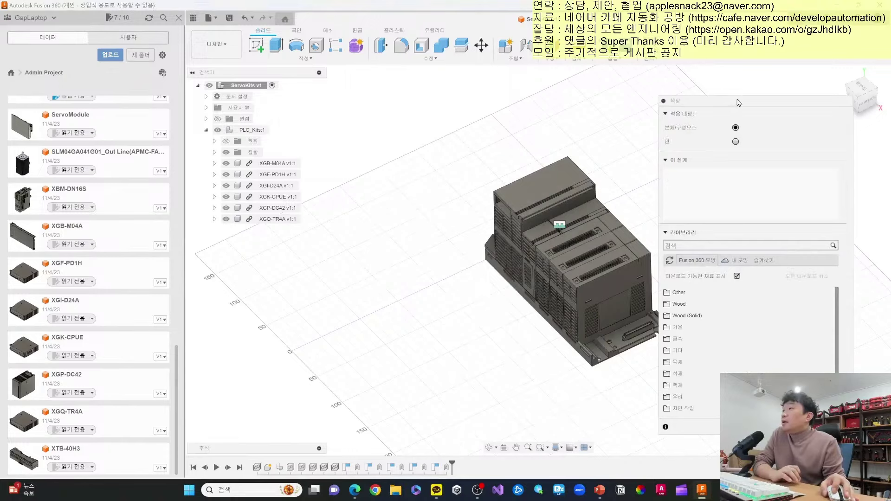
Expand the Plastic library and add yellow, FR4 green and green plastics to the design.
drag(739, 102, 754, 96)
scroll(701, 355, down, 2)
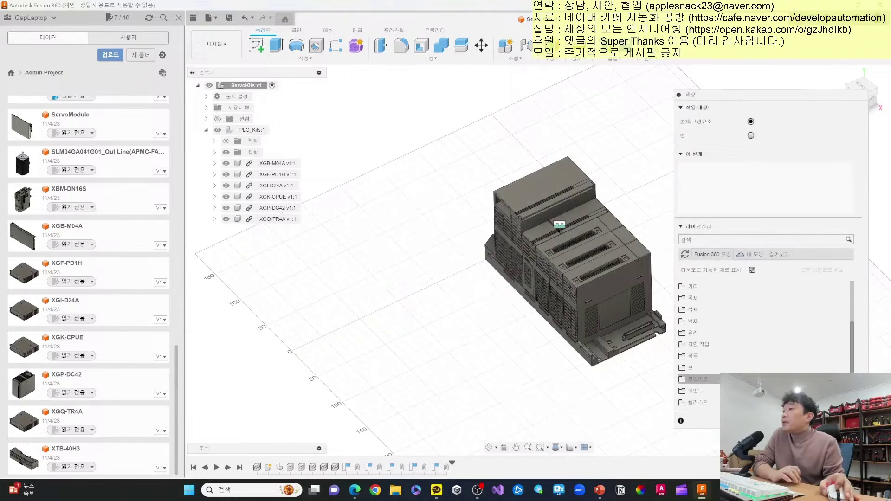
click(711, 401)
scroll(707, 385, down, 3)
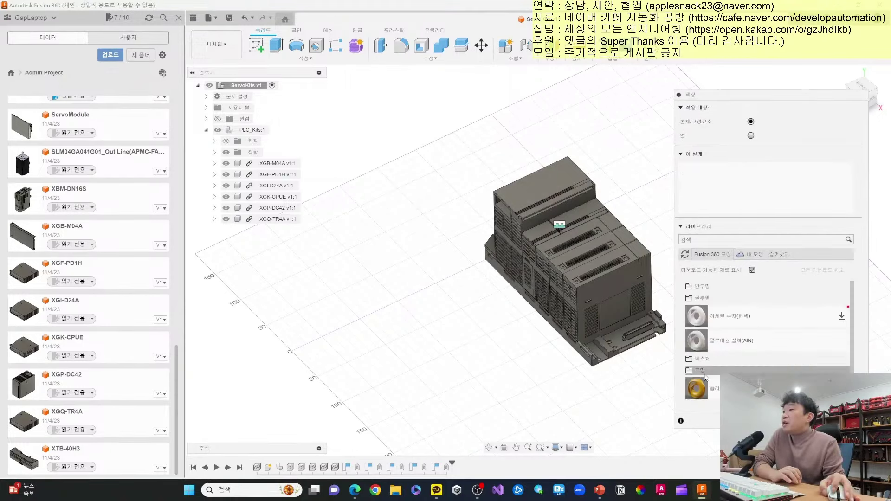
click(689, 298)
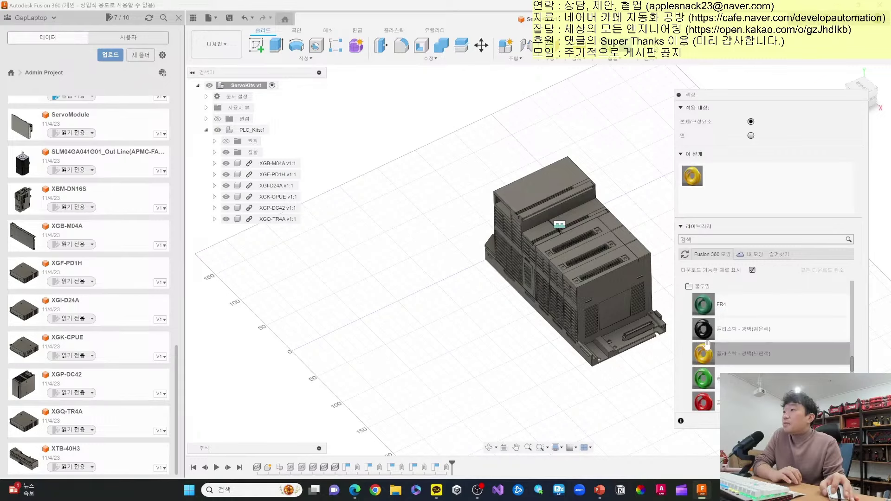
drag(702, 310, 734, 200)
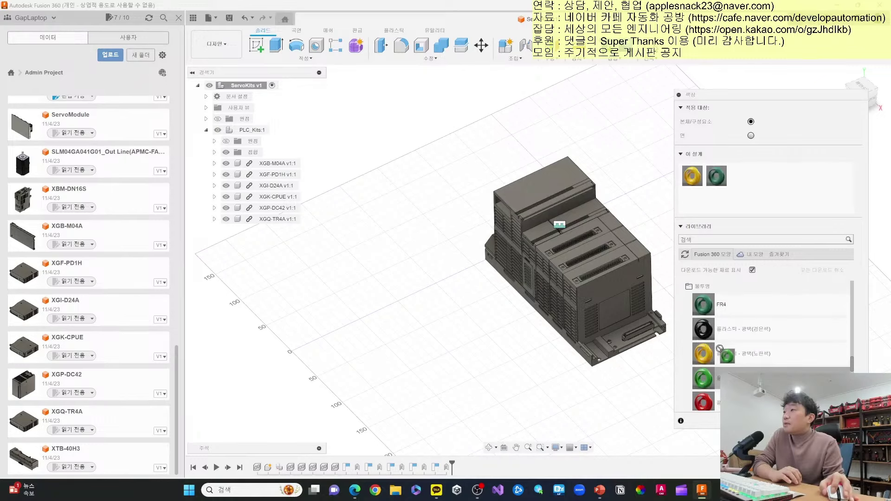
drag(703, 379, 738, 200)
Add the remaining plastics, including blue and black, to In This Design.
scroll(742, 324, down, 2)
drag(703, 342, 765, 177)
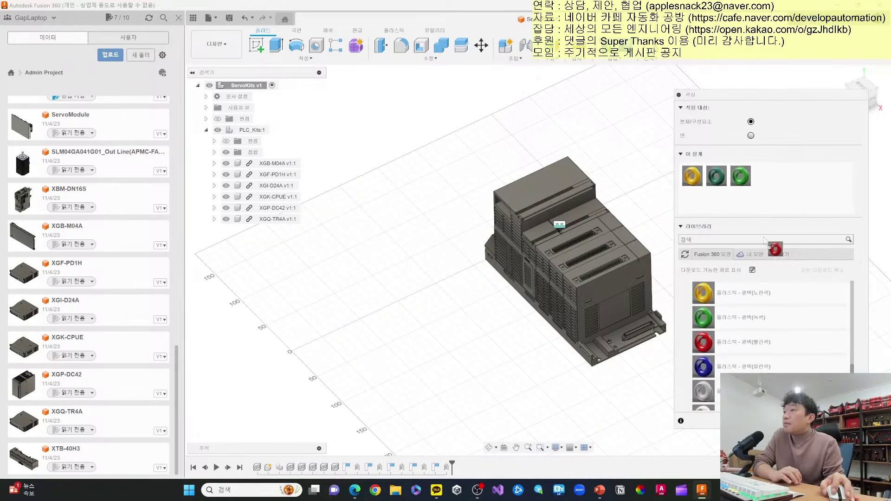
drag(704, 367, 789, 177)
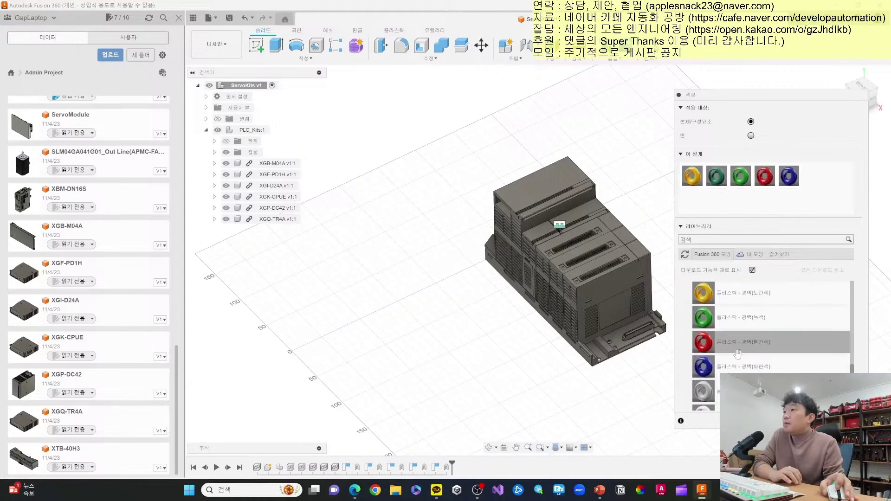
drag(713, 393, 813, 177)
scroll(709, 373, down, 1)
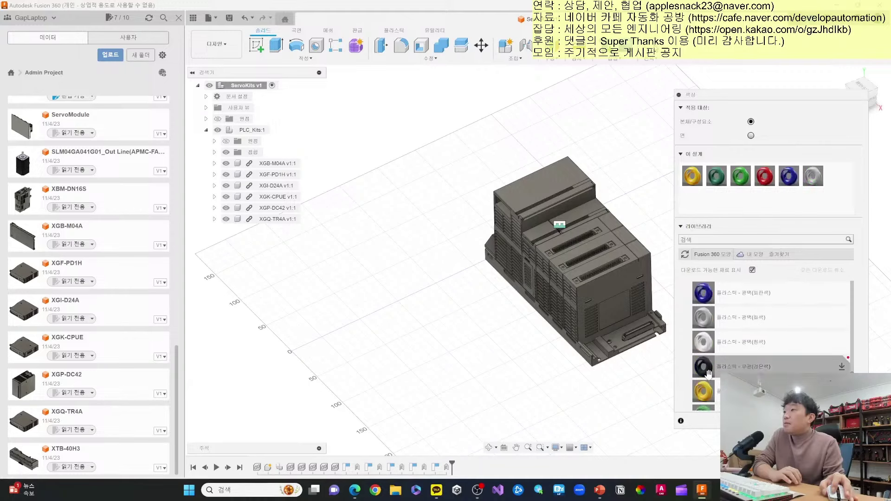
drag(709, 373, 837, 177)
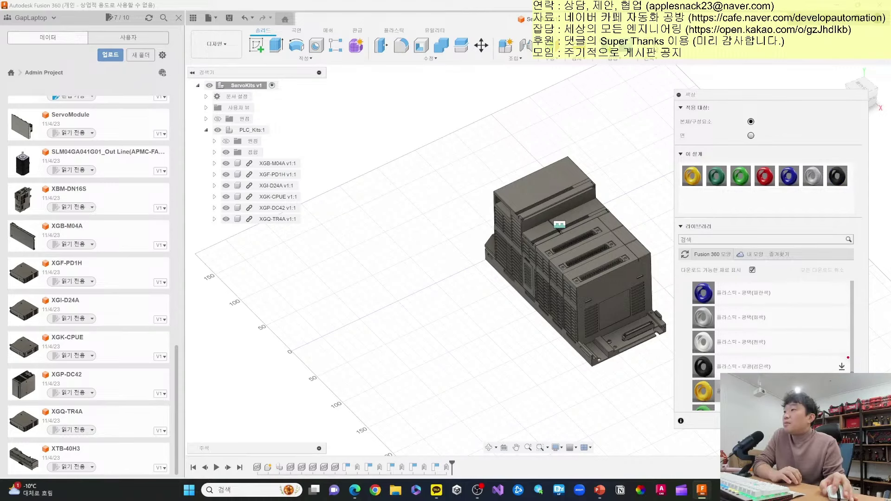
scroll(724, 356, down, 2)
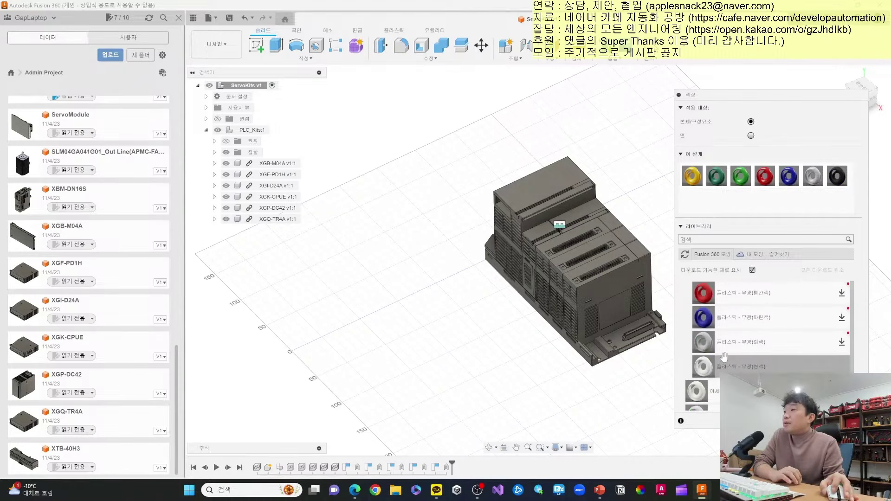
Colour the modules yellow, bright green, red and light grey and the base plate black.
mouse_move(723, 359)
mouse_down()
mouse_move(721, 199)
mouse_move(543, 209)
mouse_up()
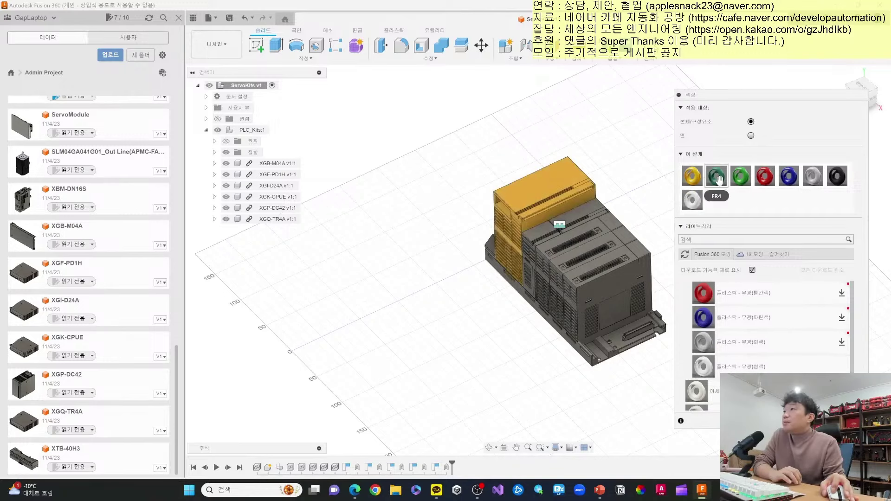
drag(716, 176, 561, 234)
drag(741, 176, 597, 255)
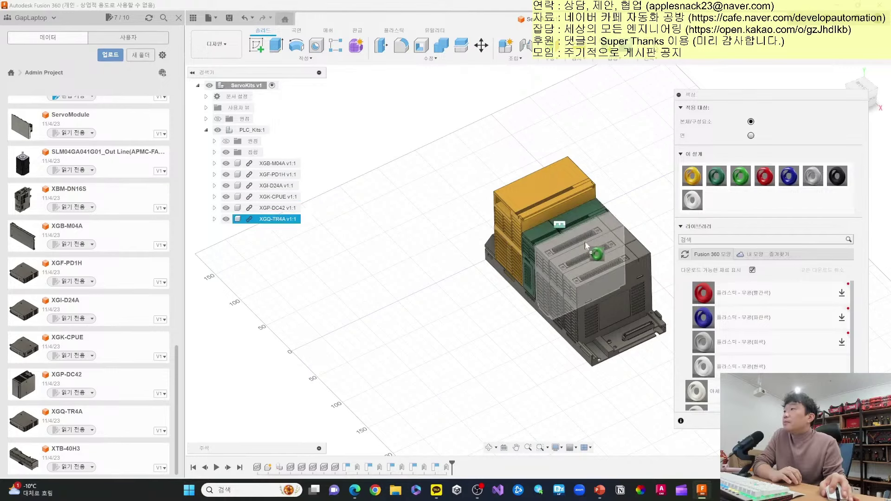
drag(764, 178, 598, 253)
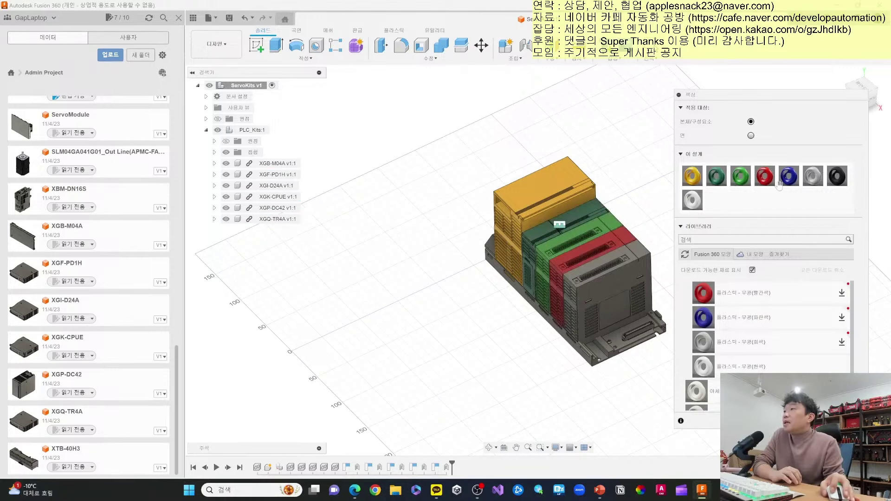
drag(812, 177, 631, 271)
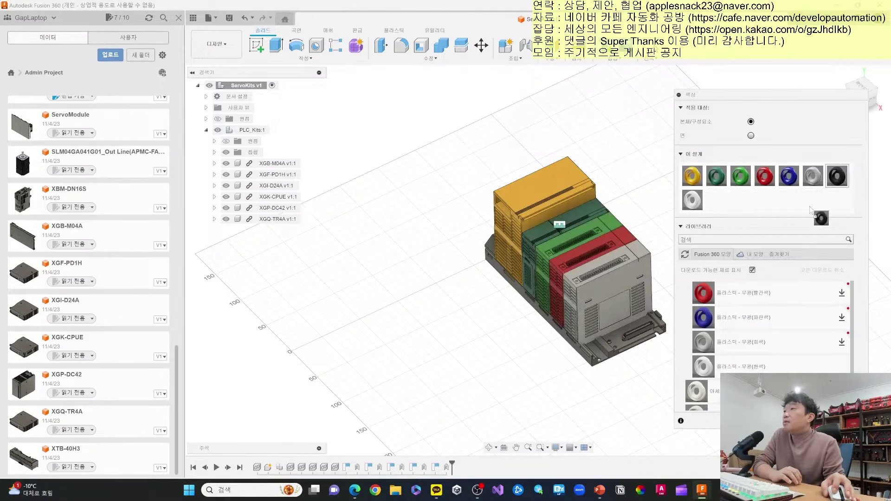
drag(837, 176, 603, 353)
scroll(576, 393, down, 2)
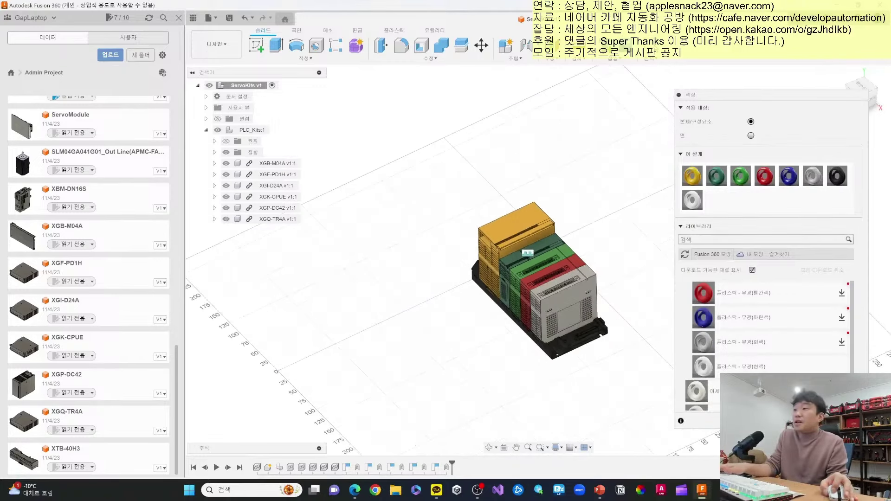
click(843, 420)
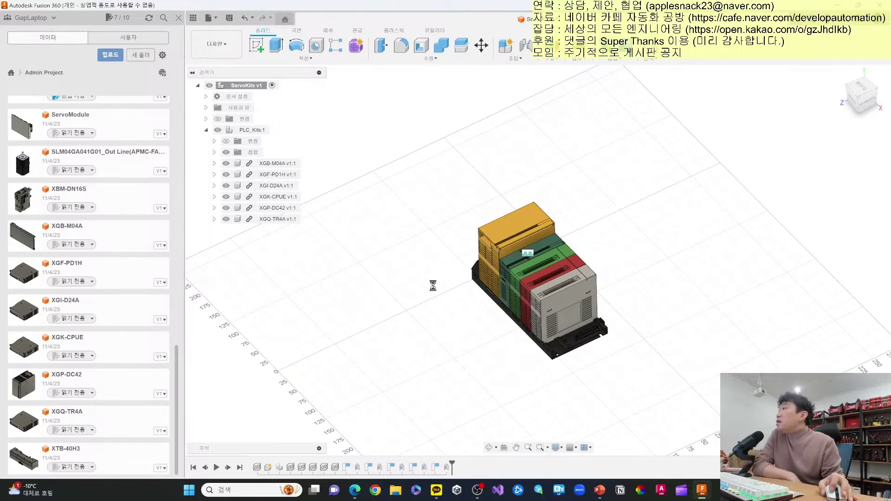
key(alt+Tab)
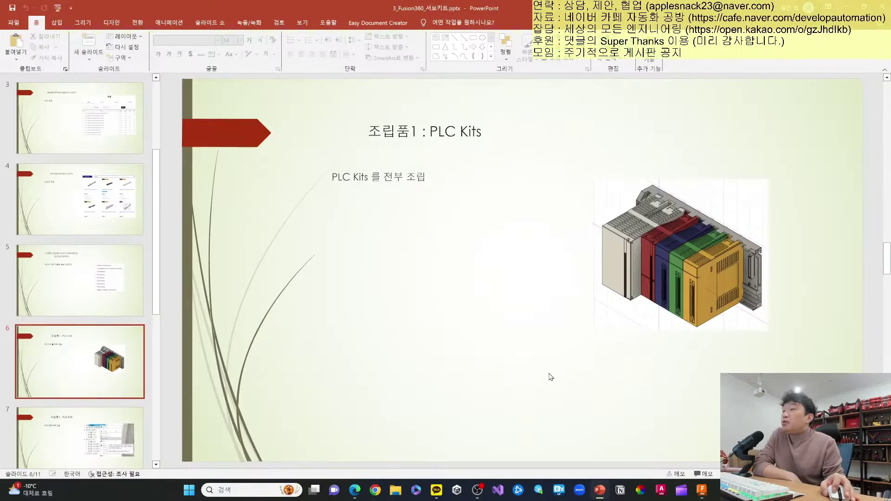
scroll(488, 378, down, 3)
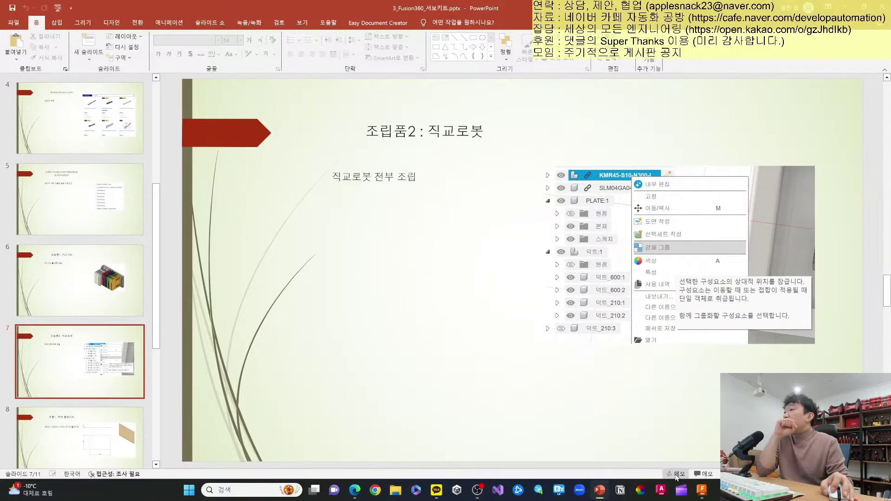
click(702, 490)
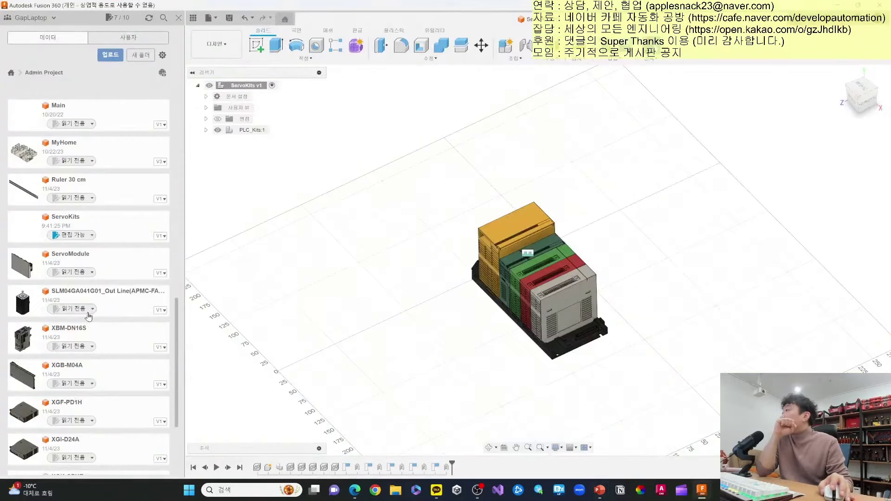
Insert KMR45-S10-N300-L10 from the Data panel onto the canvas beside the rack.
scroll(89, 310, down, 3)
scroll(84, 312, up, 2)
scroll(82, 313, up, 2)
scroll(82, 311, up, 2)
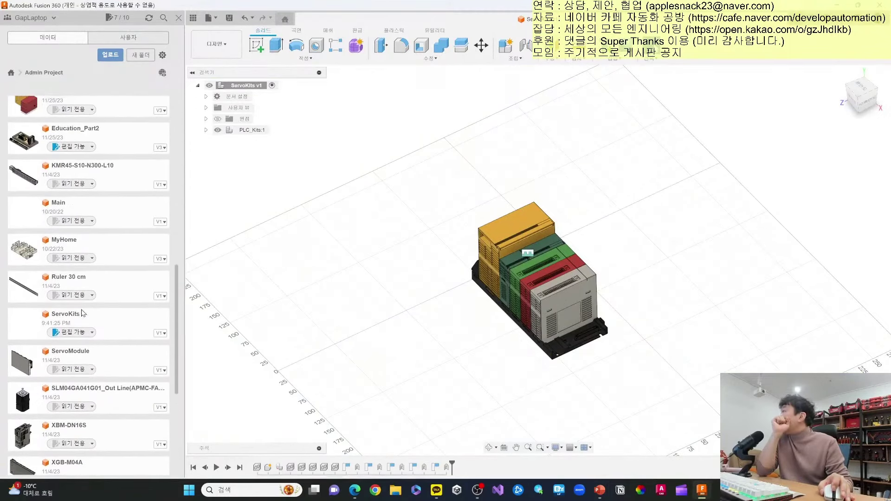
scroll(84, 308, up, 1)
scroll(104, 277, up, 1)
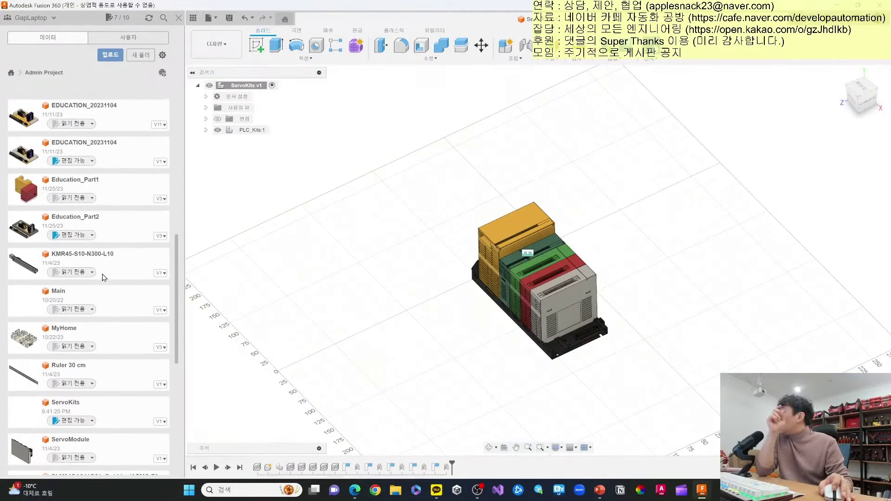
drag(86, 259, 401, 261)
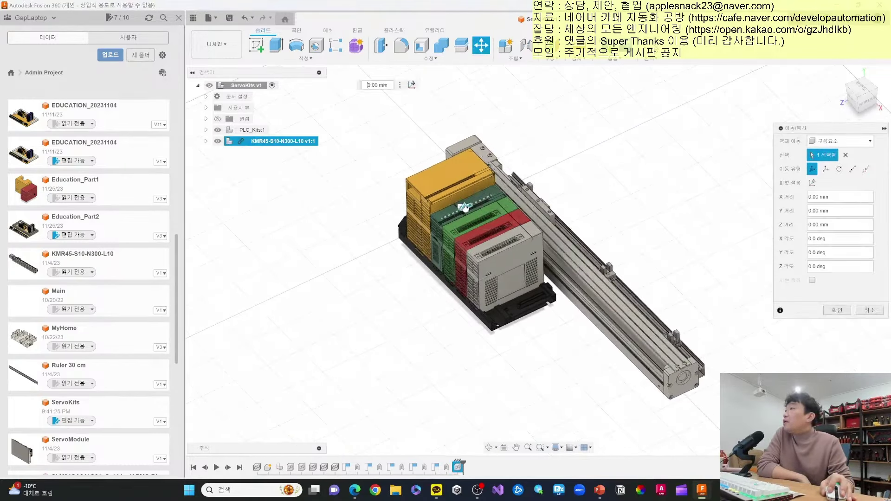
Move the KMR45 actuator -130 mm along Z and undo the stray cover plate shift.
drag(463, 207, 555, 176)
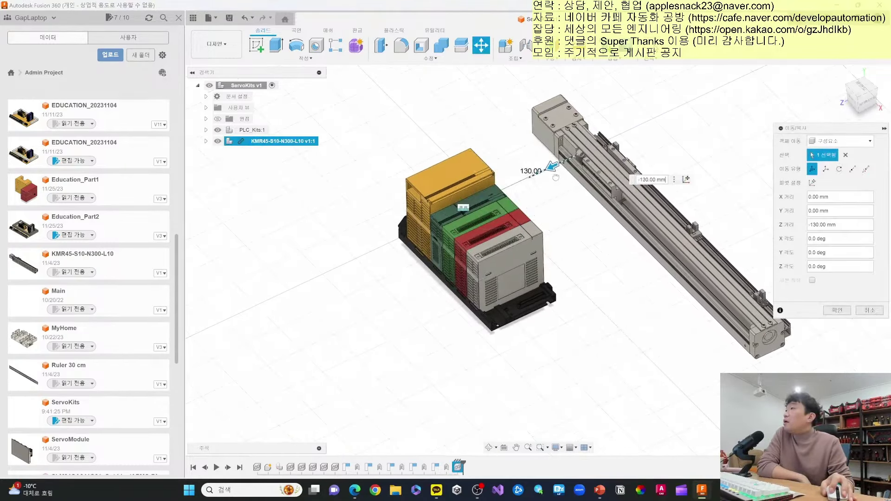
click(836, 311)
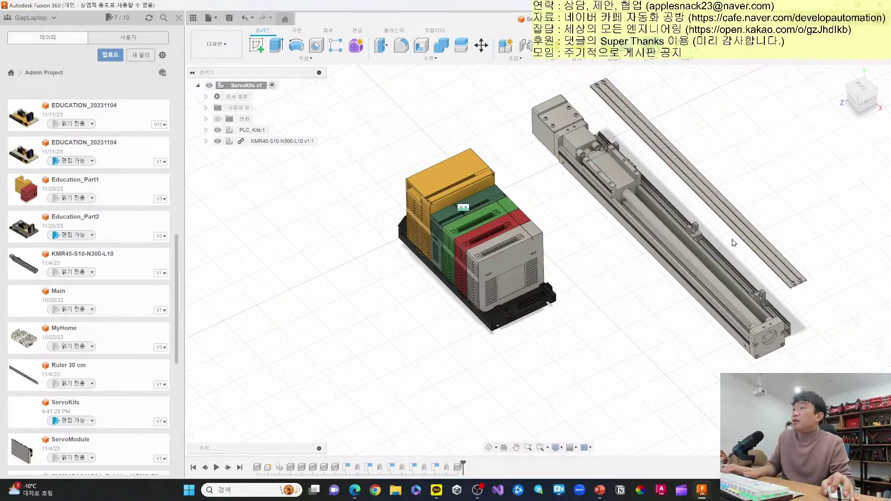
key(ctrl+z)
Lock the KMR45 actuator's components together as one rigid group.
click(319, 141)
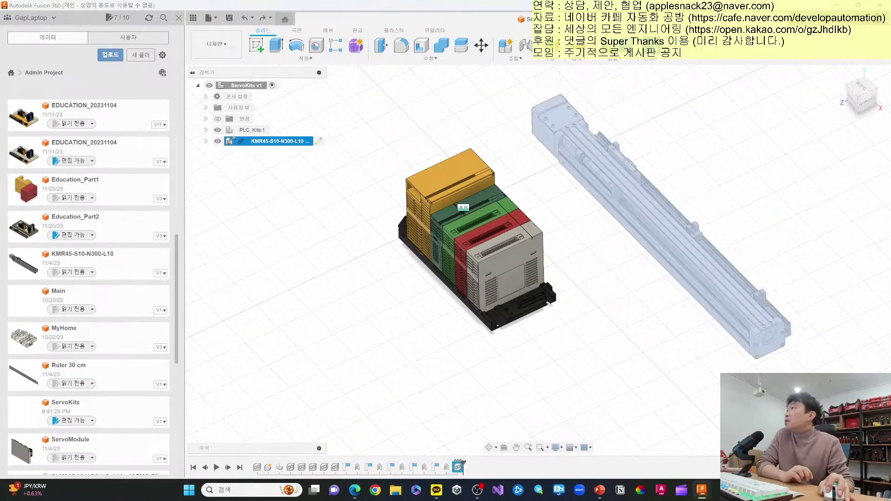
right_click(232, 143)
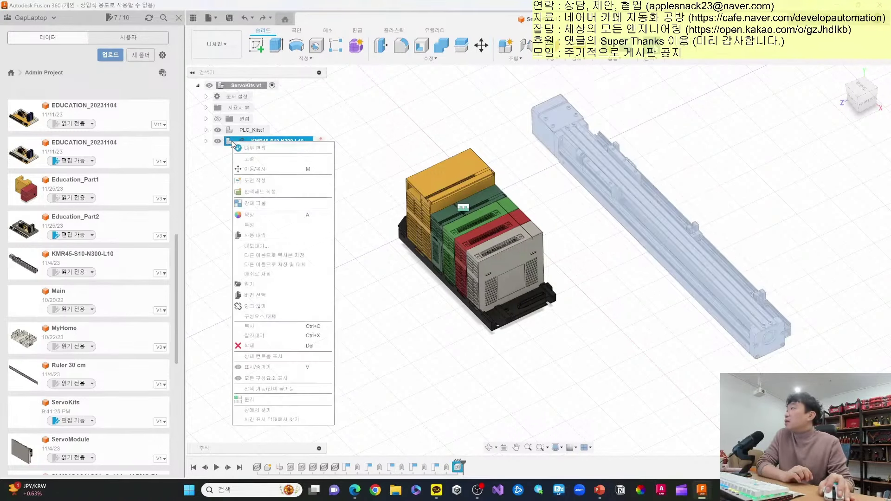
click(197, 175)
right_click(230, 144)
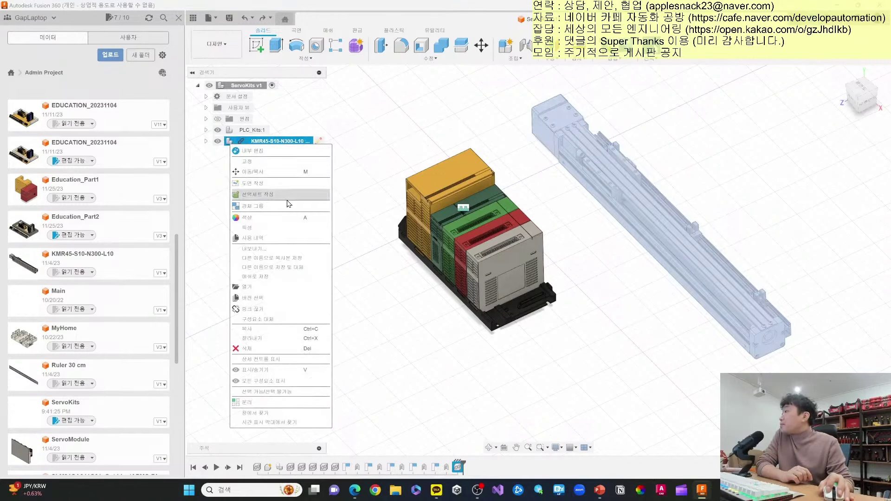
click(283, 210)
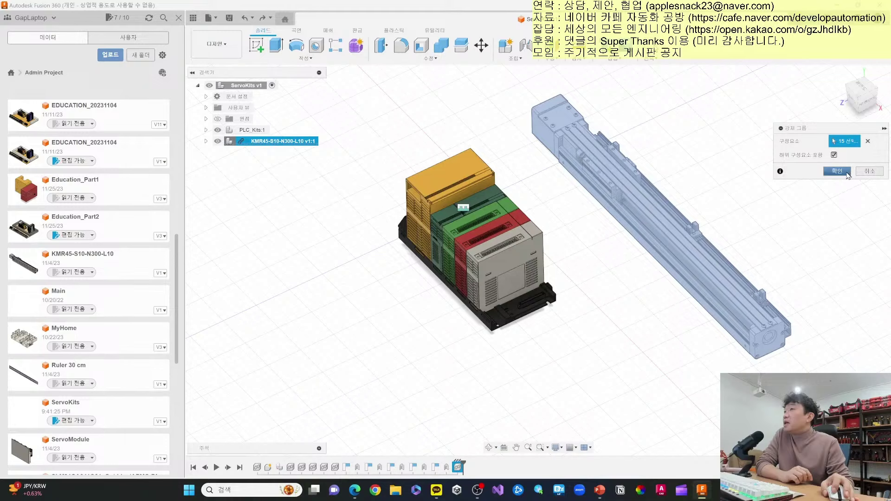
click(845, 175)
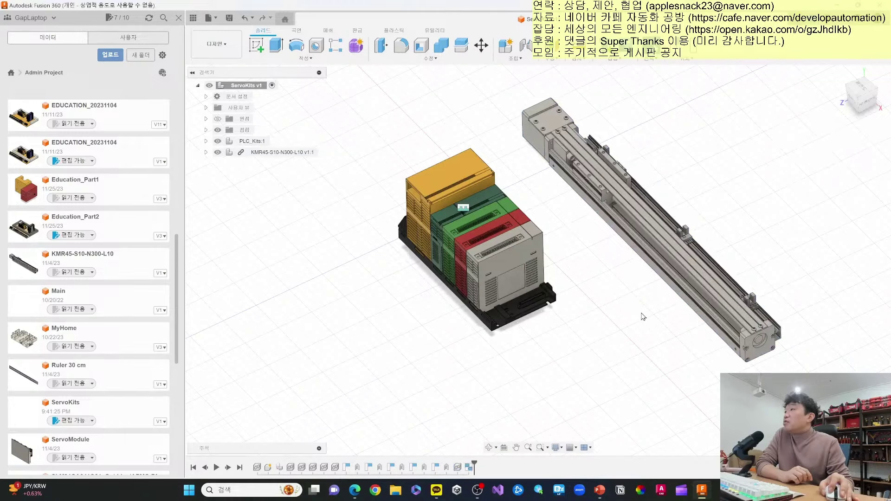
Move the actuator closer to the PLC rack, view it from above, and start a screen capture.
drag(703, 245, 664, 261)
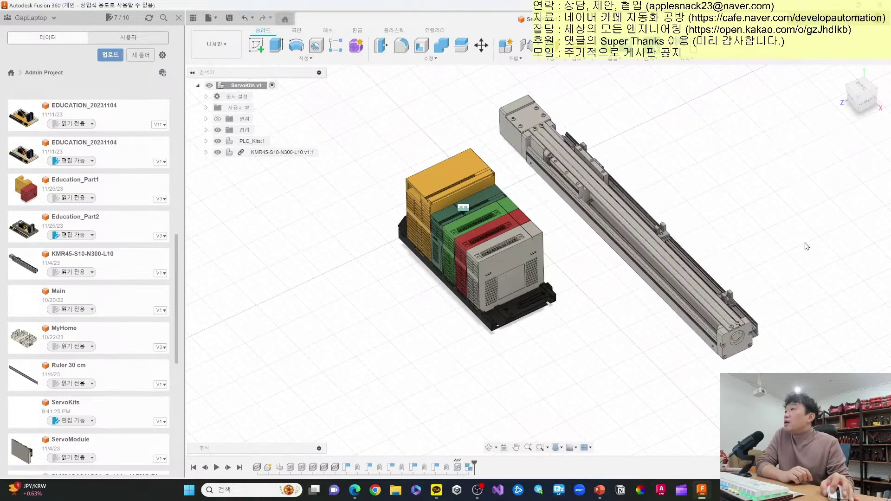
mouse_move(858, 95)
mouse_down()
mouse_move(837, 109)
mouse_move(851, 100)
mouse_up()
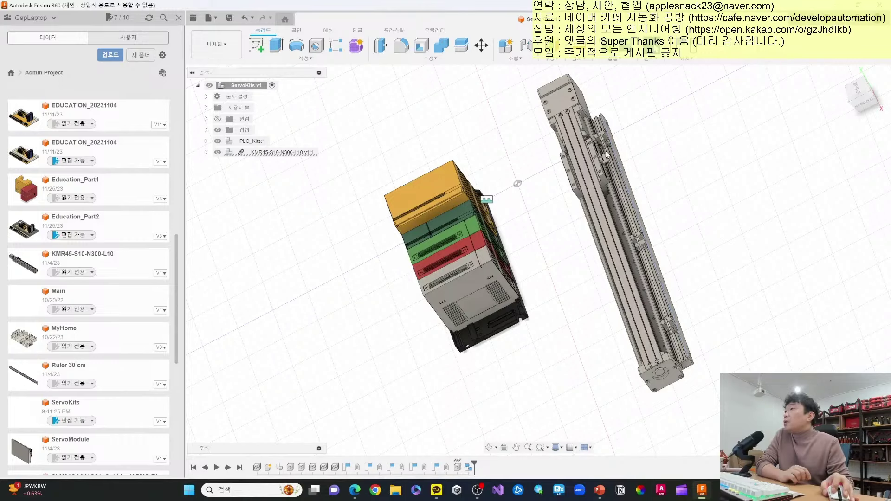
key(super+shift+s)
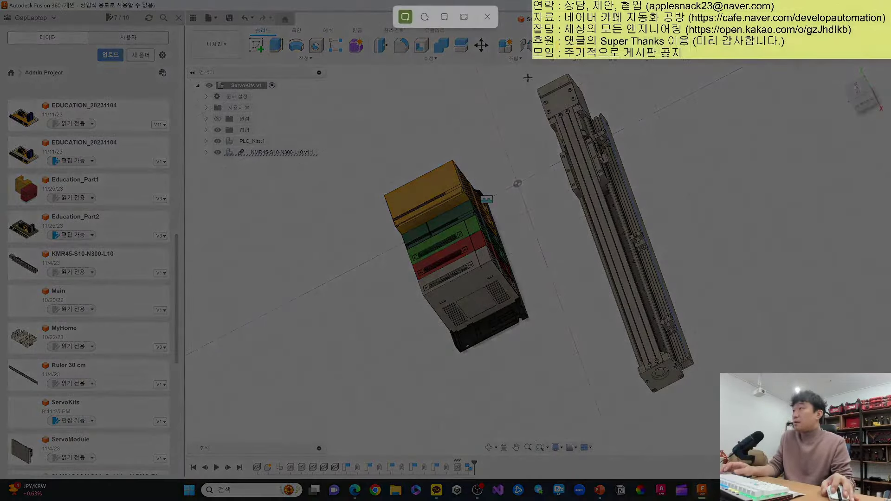
Snip the KMR45 actuator and paste the screenshot onto PowerPoint slide 1.
drag(528, 78, 719, 412)
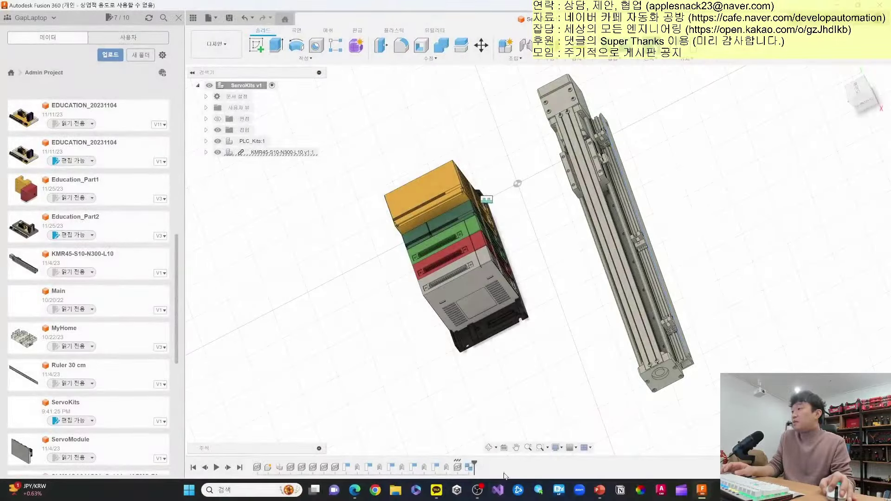
click(600, 490)
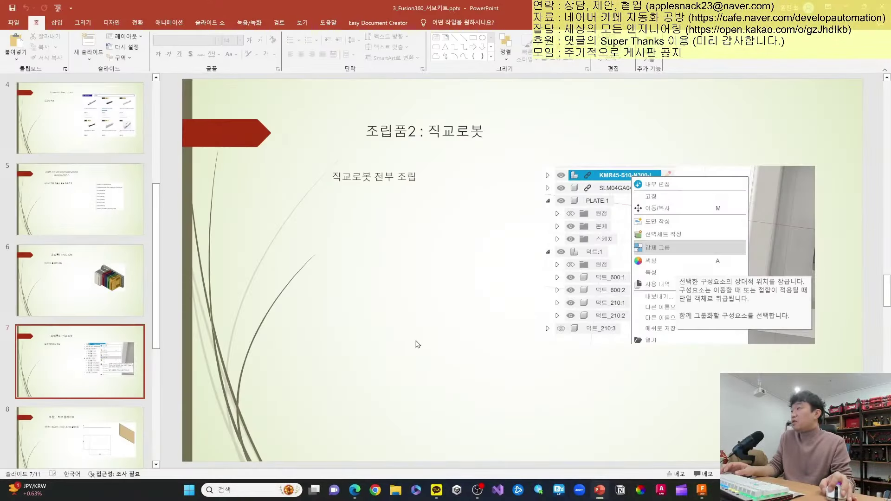
key(Down)
key(Down)
key(Down)
key(Down)
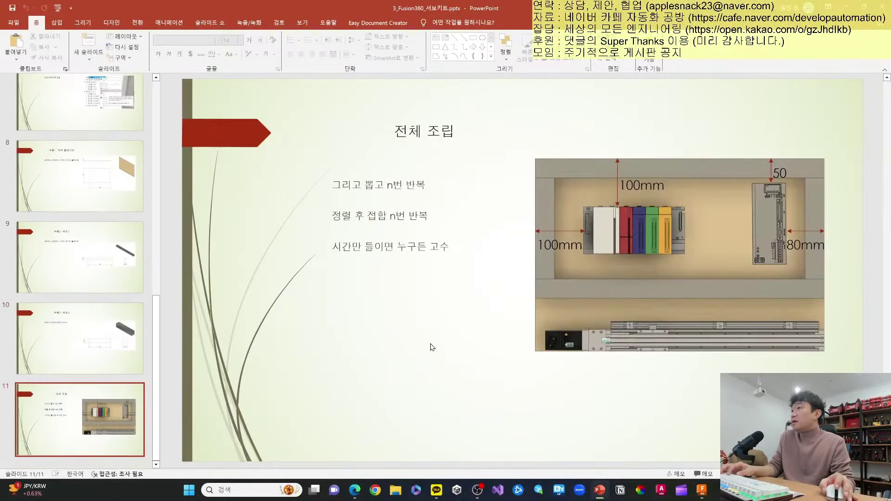
key(Up)
key(Up)
key(Up)
key(Up)
key(Up)
key(Up)
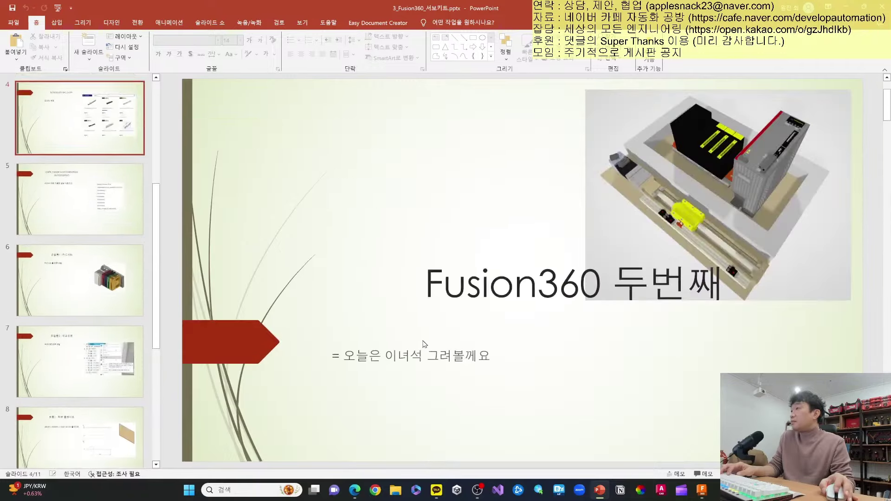
key(ctrl+v)
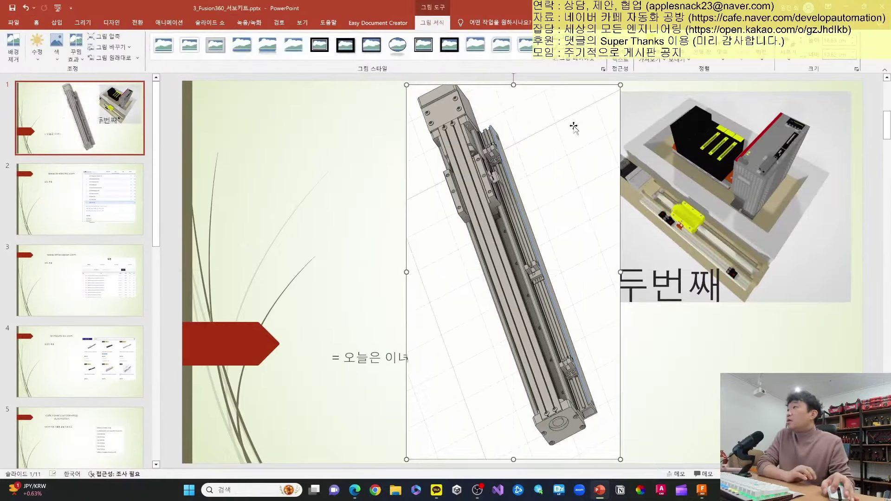
Shrink the actuator screenshot beside the title and circle its rail and carriage in pink ink.
drag(622, 85, 532, 241)
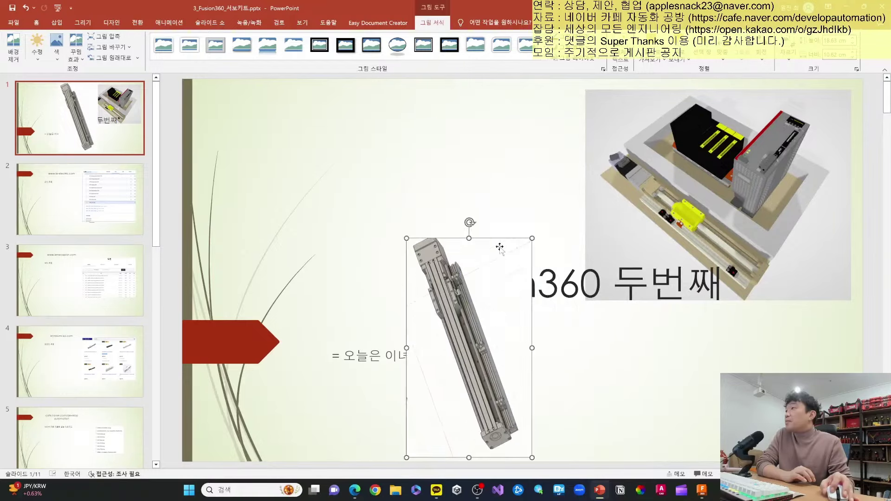
drag(469, 353, 493, 228)
key(alt+j)
key(alt+i)
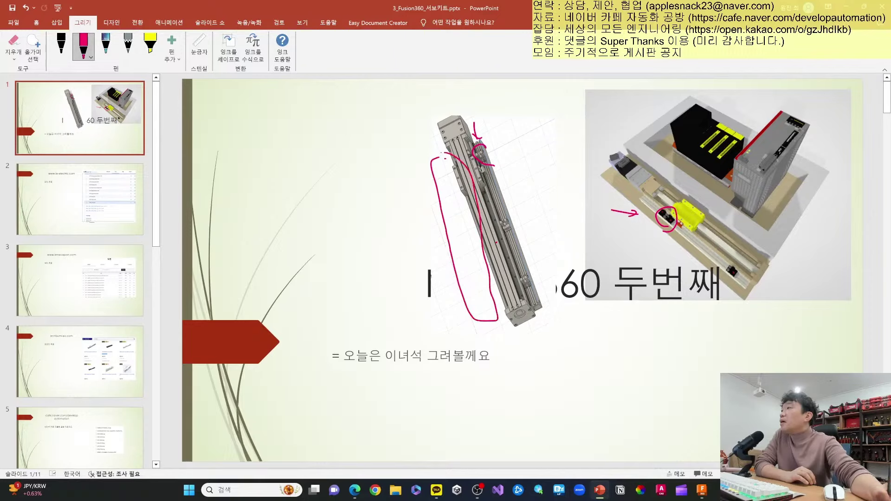
drag(432, 160, 444, 157)
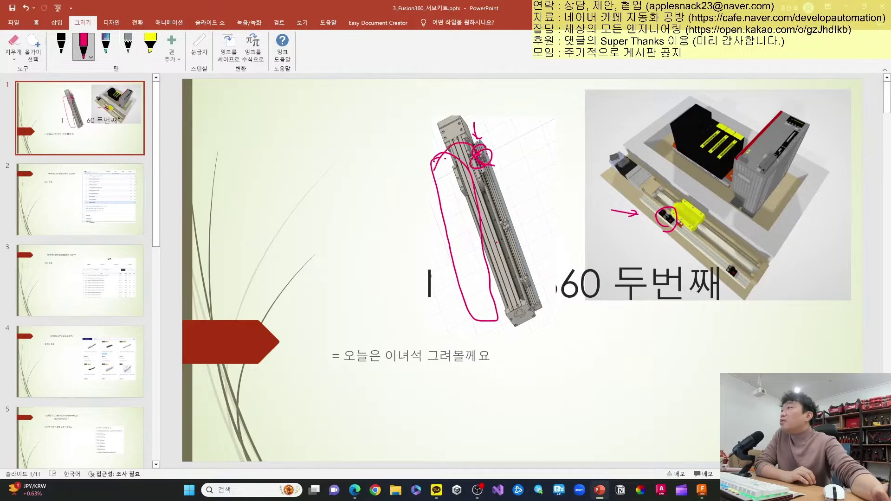
drag(434, 168, 449, 162)
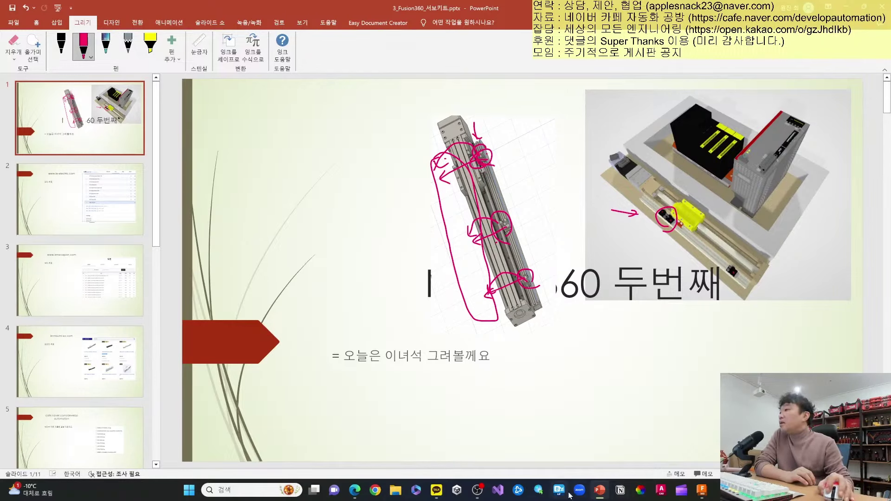
In Fusion 360, move the actuator rail farther from the PLC stack, then return to slide 8.
click(707, 496)
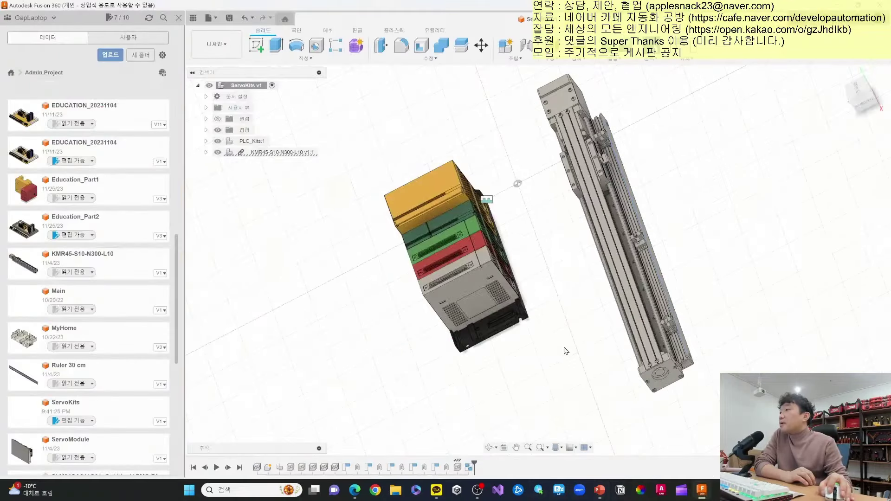
mouse_move(590, 210)
shift+middle_down()
mouse_move(420, 328)
mouse_move(507, 262)
mouse_move(508, 273)
shift+middle_up()
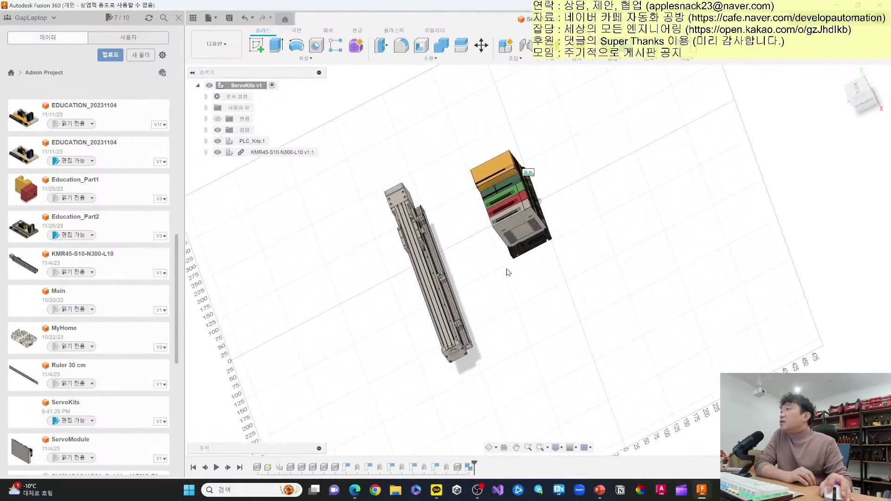
drag(453, 301, 497, 331)
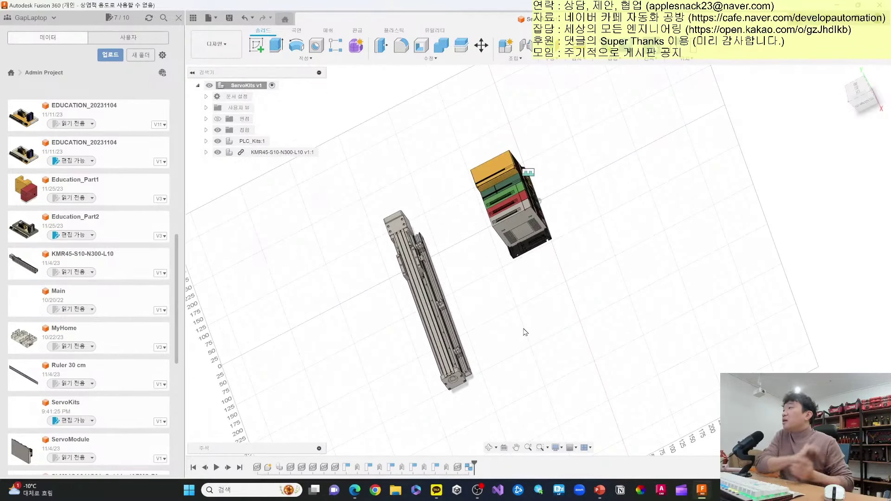
key(alt+Tab)
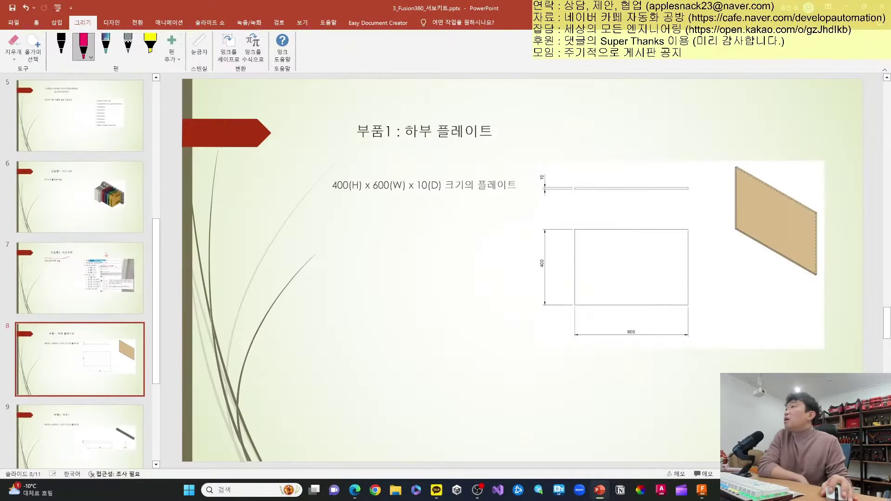
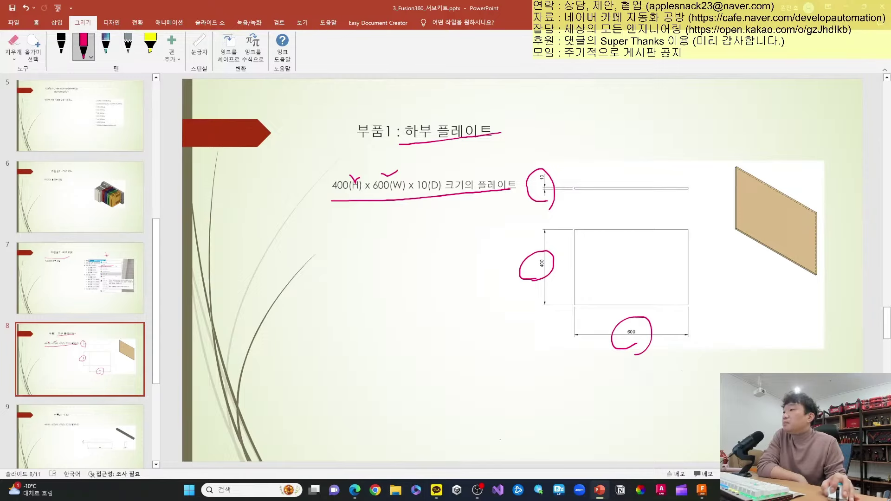
Bring the Fusion 360 ServoKits design to the front, leaving the PowerPoint plate slide.
click(702, 489)
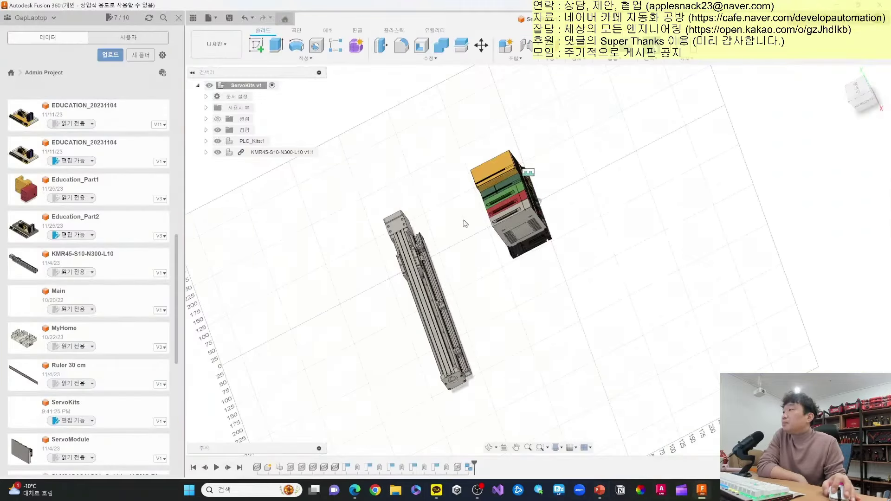
Create a new component named 하부플레이트 under ServoKits v1.
right_click(251, 88)
click(273, 93)
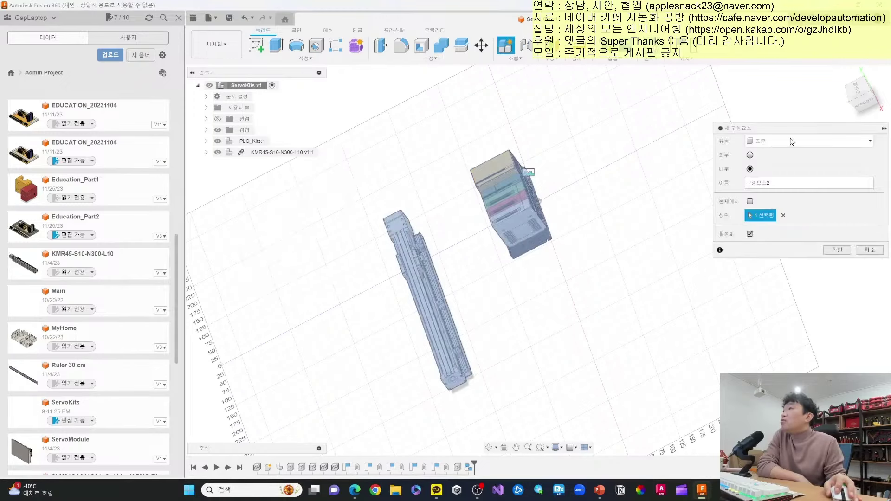
drag(710, 189, 623, 202)
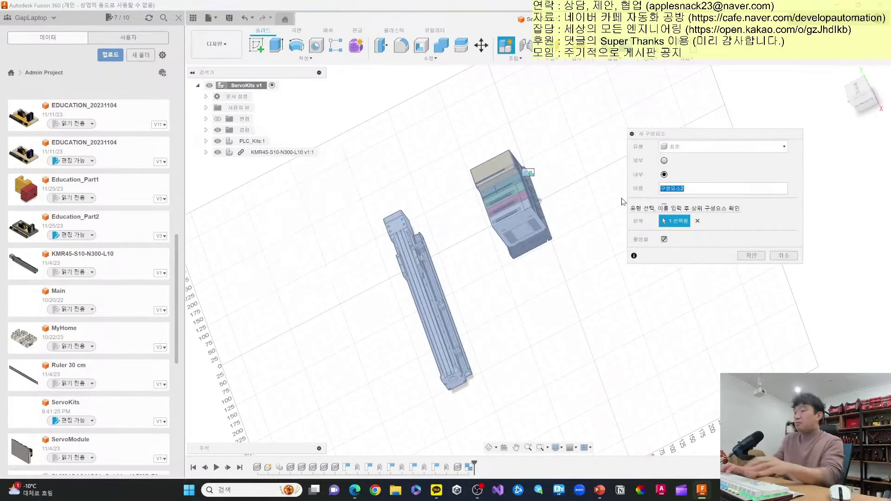
text(하부플레이)
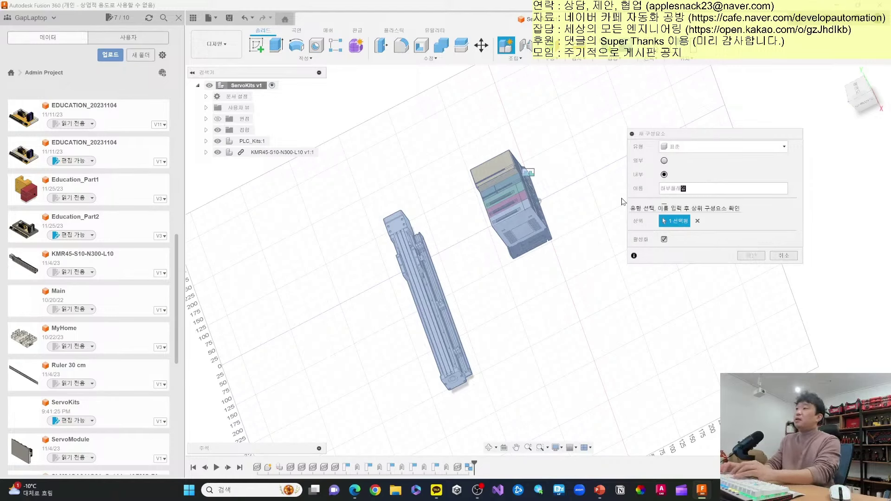
text(트)
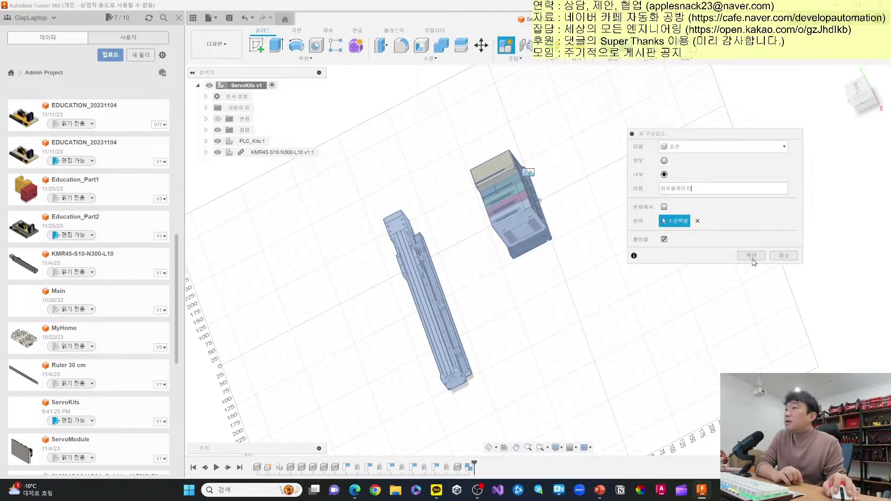
click(752, 255)
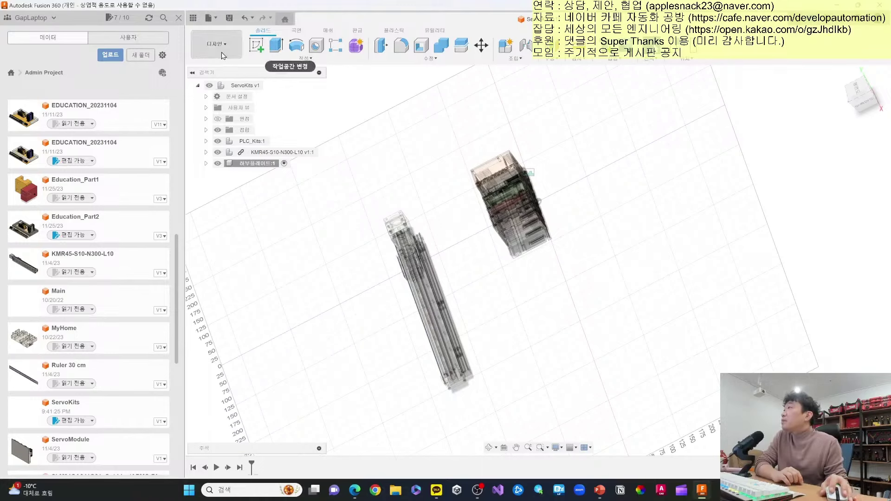
Start a sketch on a plane of 하부플레이트, capturing the current part positions.
click(257, 40)
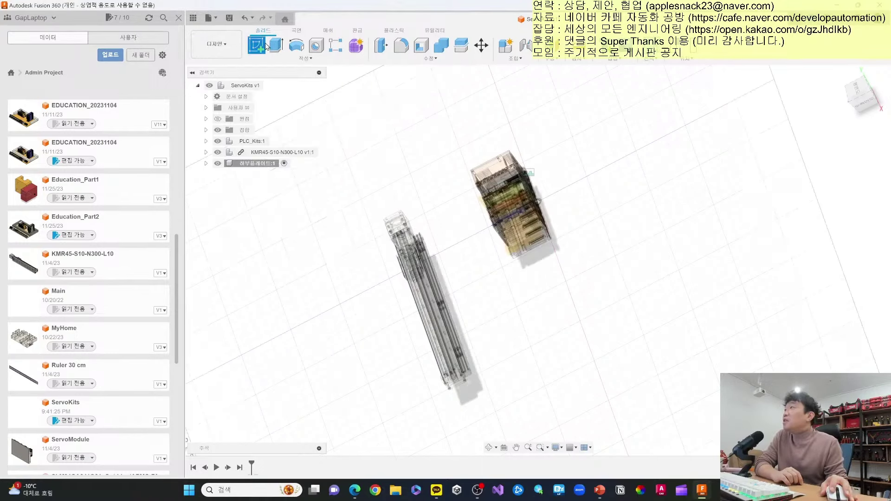
click(237, 166)
click(206, 164)
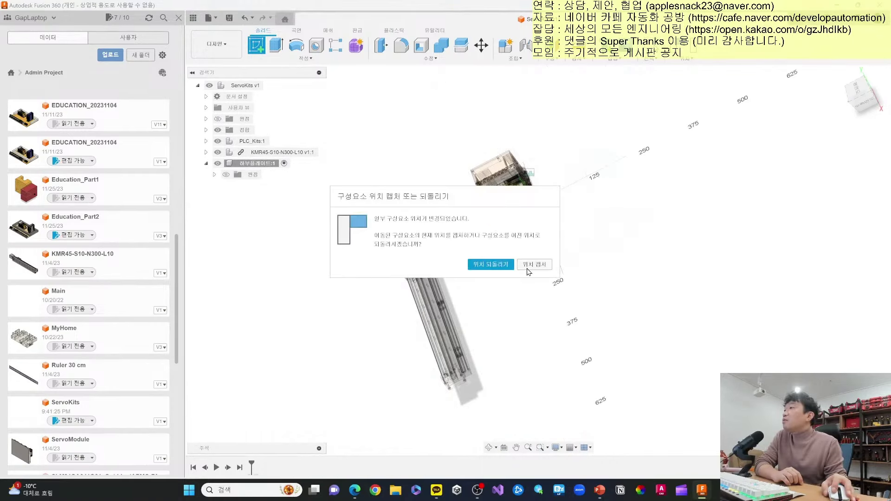
click(542, 264)
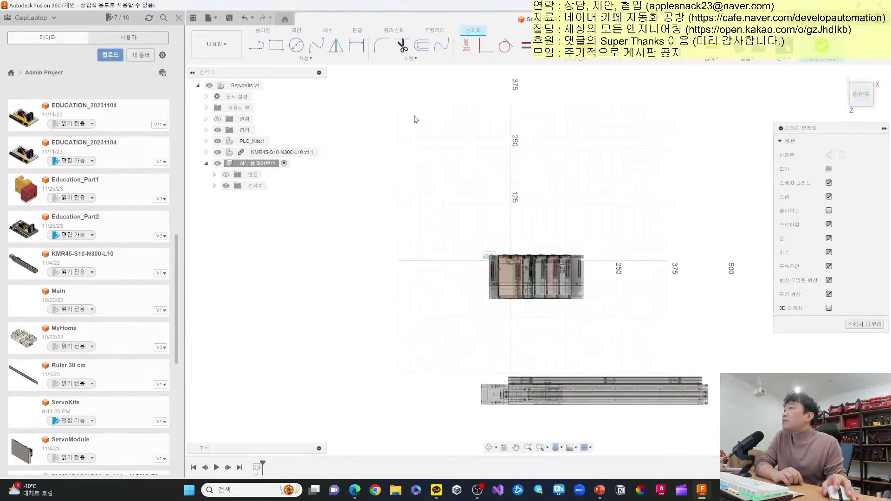
Draw a rectangle around the PLC kit and dimension it 600 by 400.
key(r)
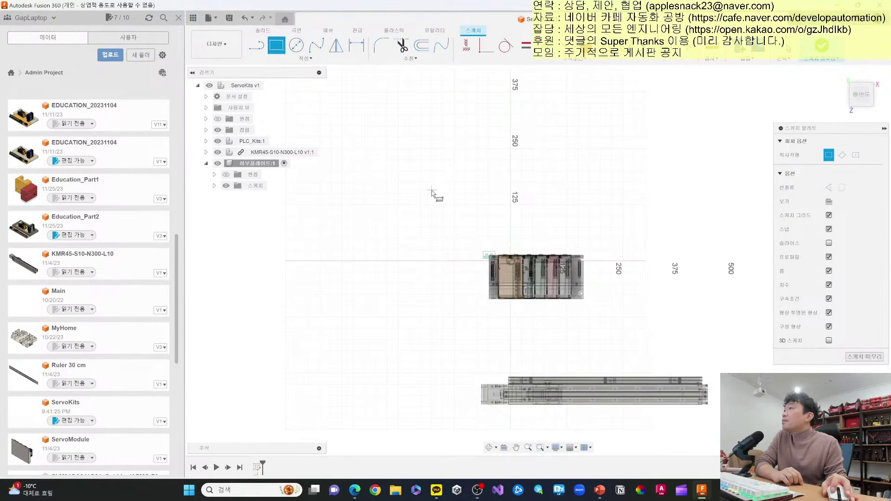
click(432, 191)
click(613, 318)
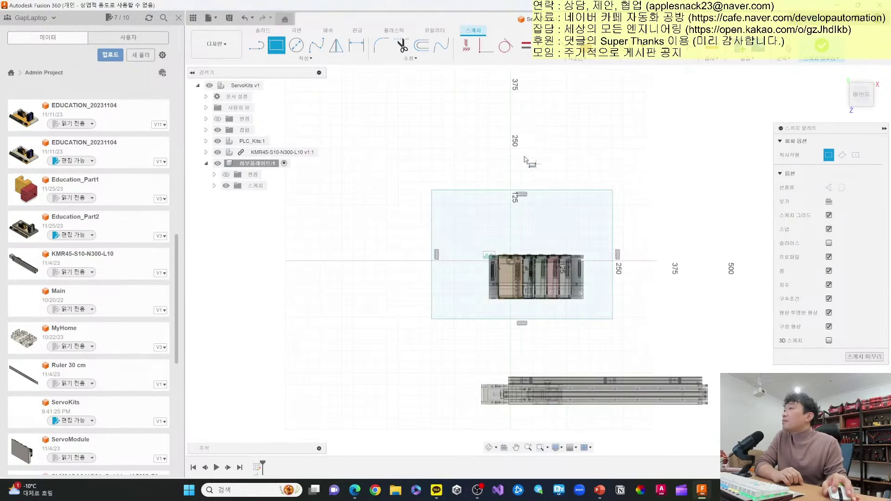
click(357, 45)
click(491, 172)
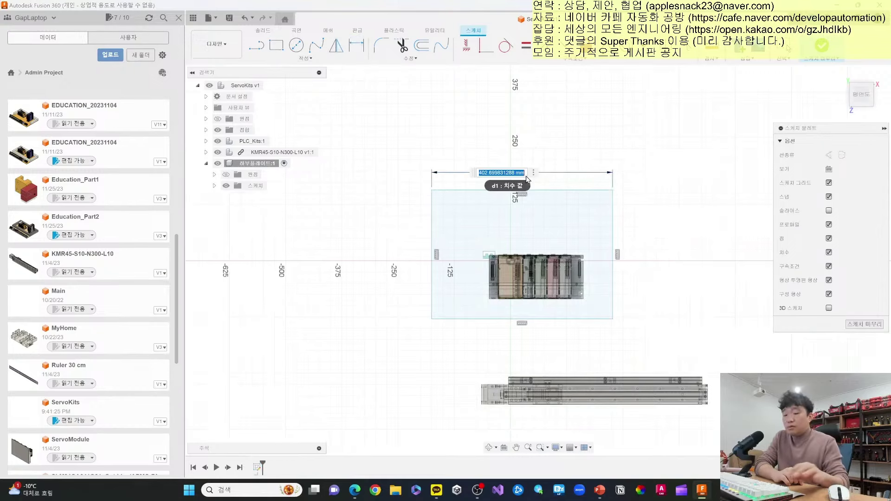
text(600)
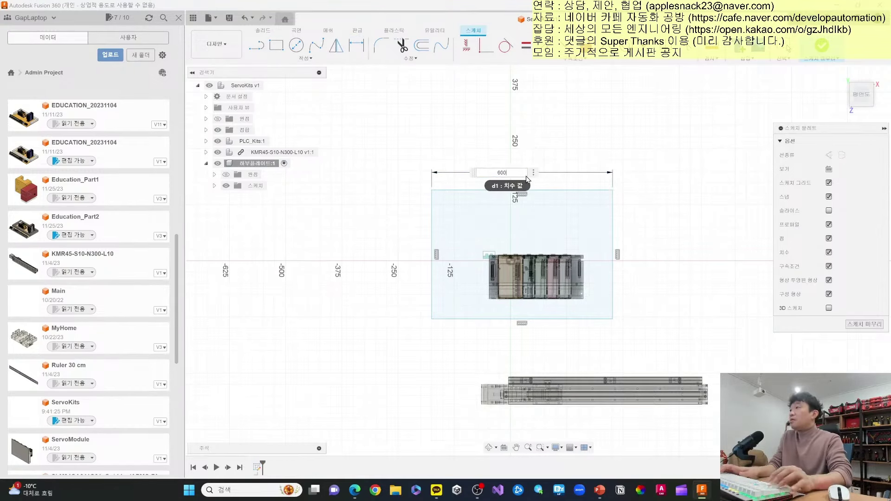
key(Return)
click(702, 225)
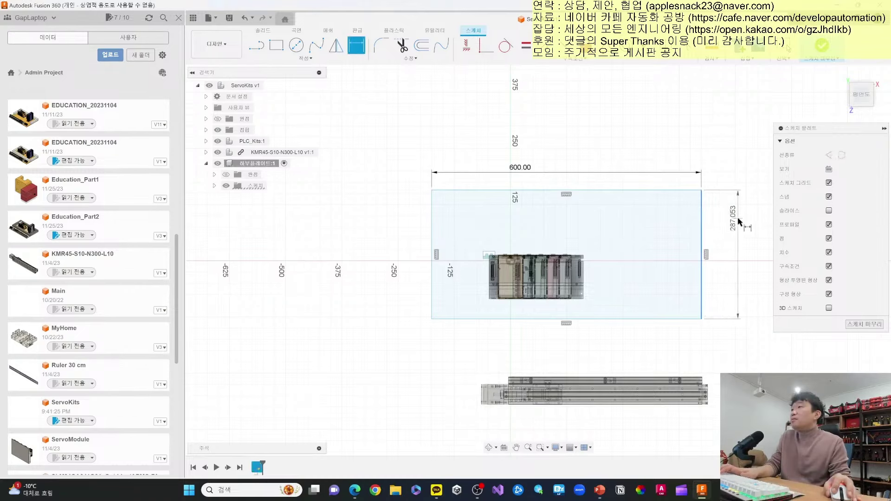
click(738, 223)
text(400)
key(Return)
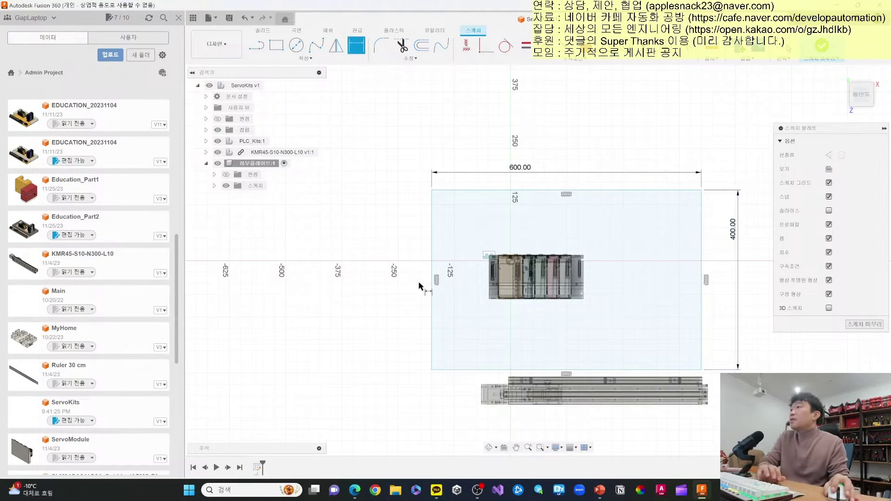
Centre it on the PLC kit's point with offsets d2/2 and d1/2, then finish the sketch.
click(511, 262)
click(659, 190)
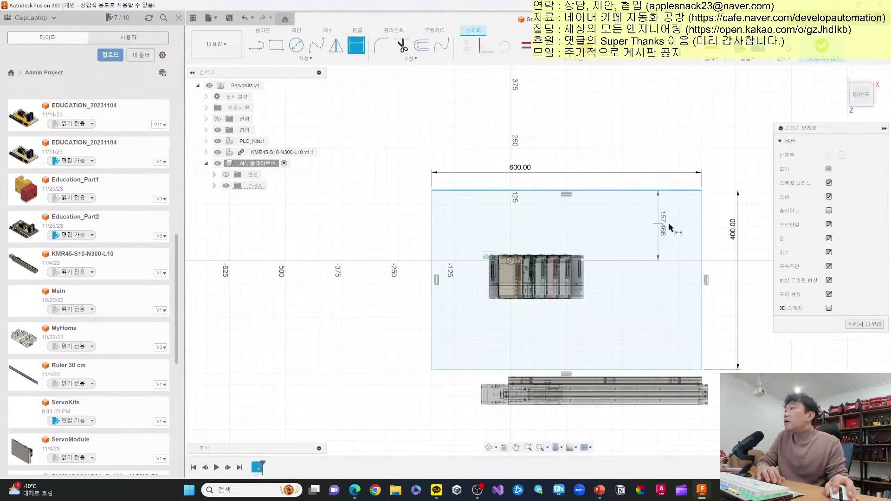
click(717, 234)
text(d2/2)
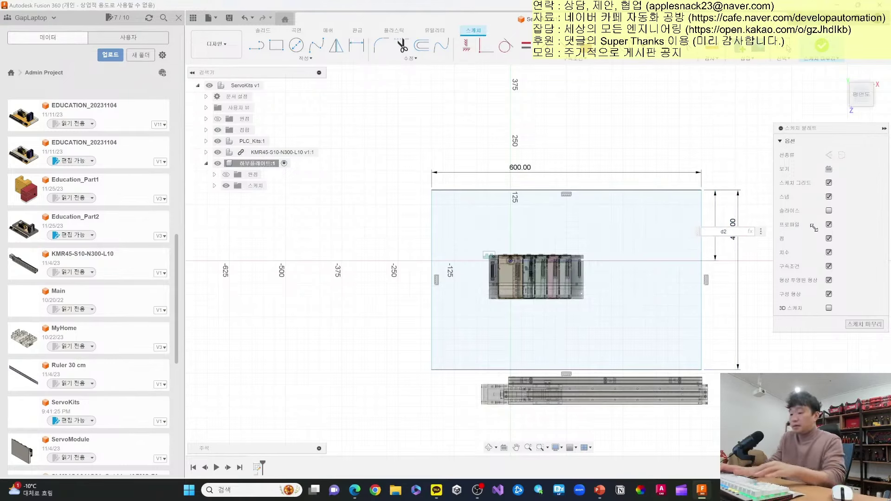
key(Return)
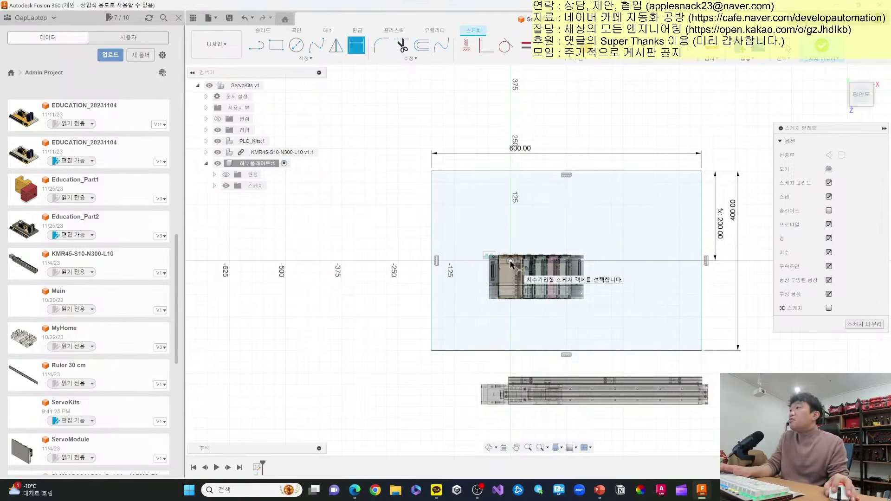
click(510, 262)
click(430, 255)
click(479, 168)
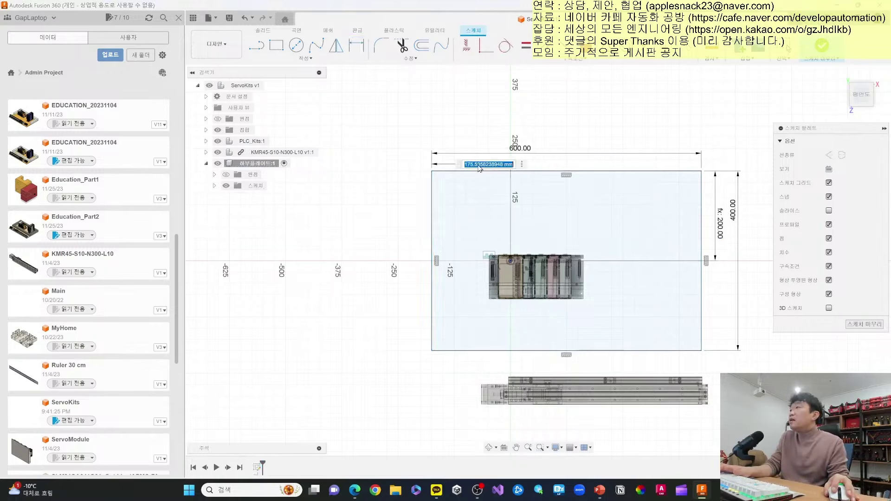
text(d1/2)
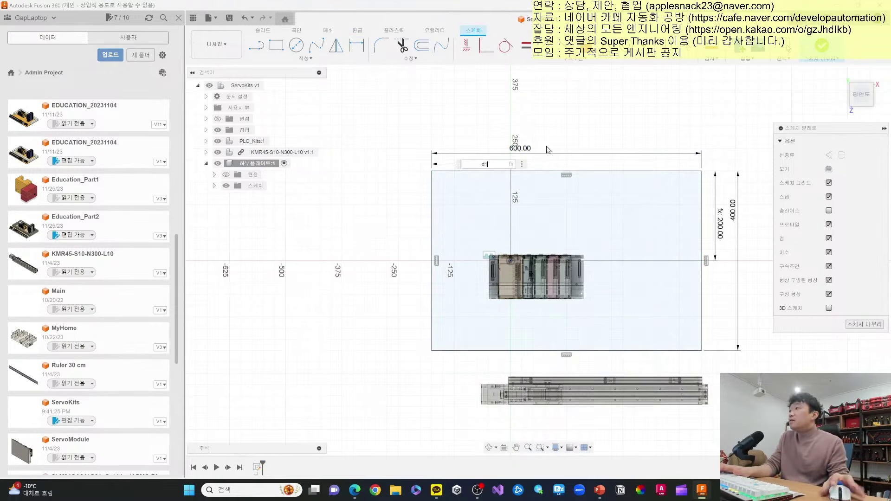
key(Return)
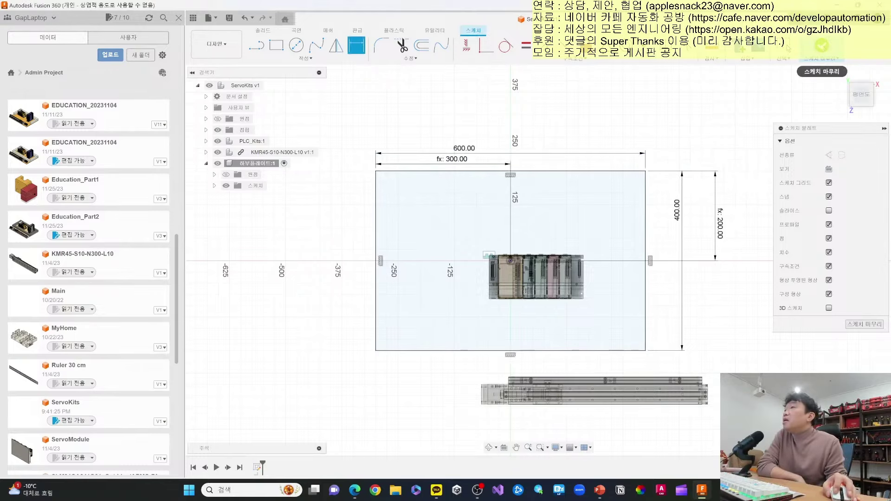
click(822, 45)
Extrude the rectangle into a solid plate and move the linear actuator onto its left side.
click(275, 46)
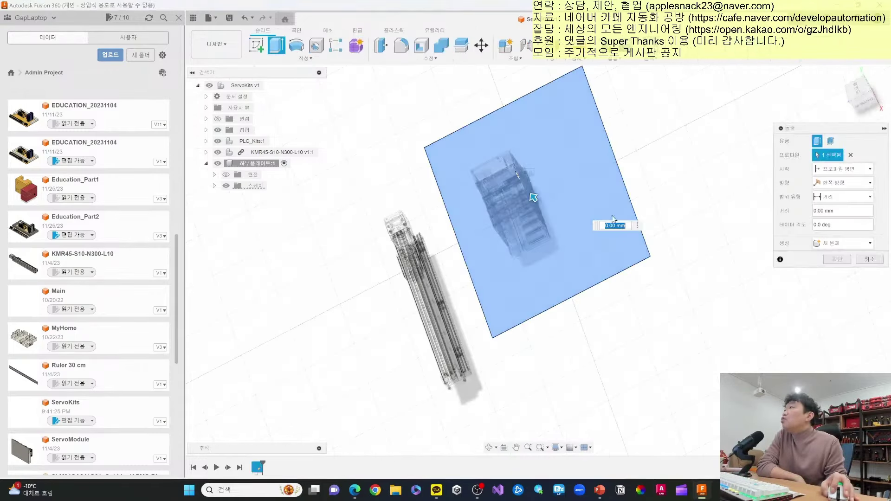
key(Return)
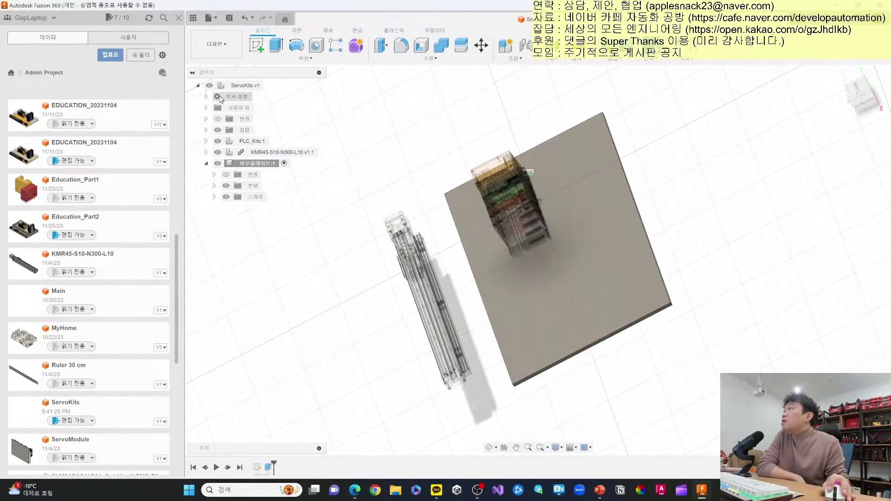
double_click(245, 85)
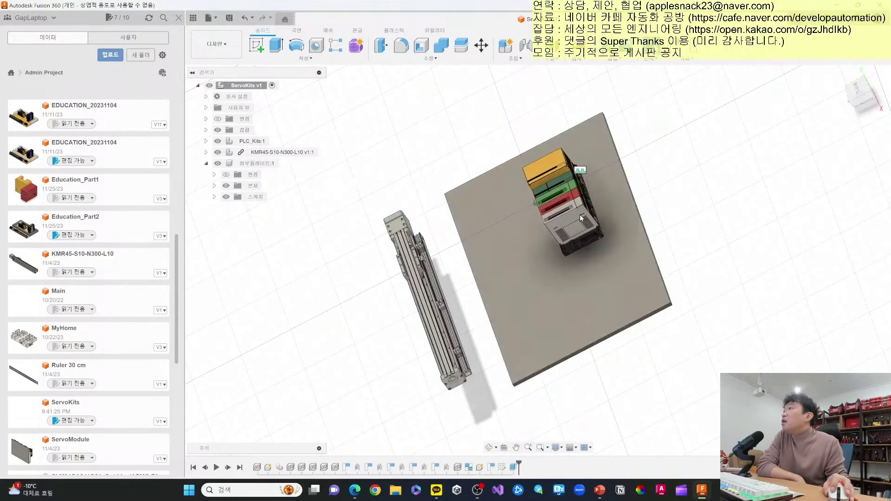
drag(424, 311, 481, 284)
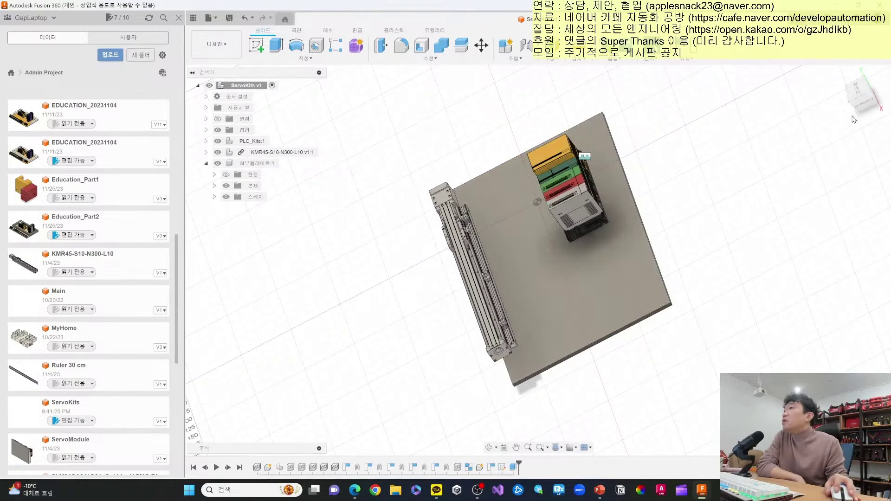
shift+middle_drag(538, 261, 566, 165)
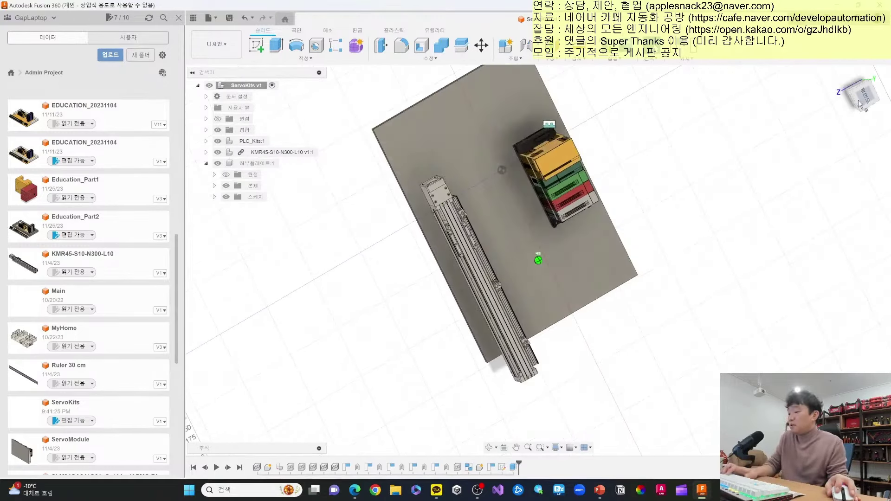
Start an Align with the linear actuator's top face as the source.
key(a)
scroll(464, 180, up, 2)
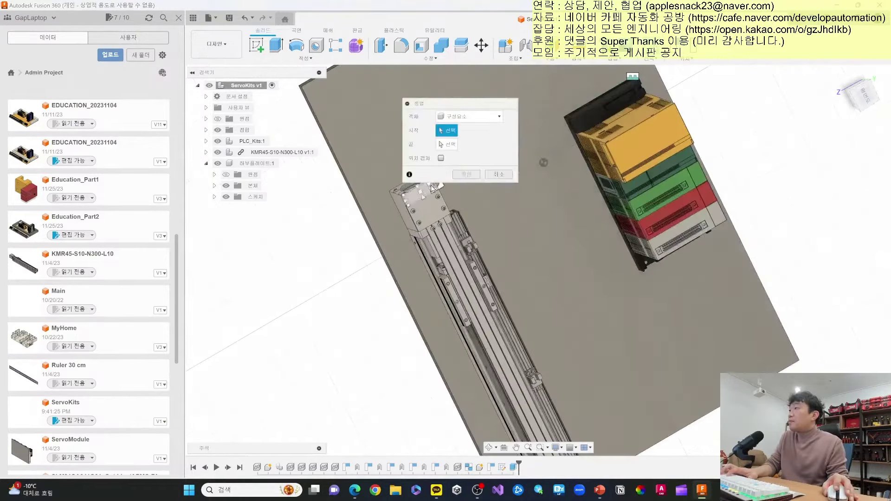
scroll(417, 223, up, 3)
scroll(389, 256, up, 2)
scroll(389, 256, up, 2)
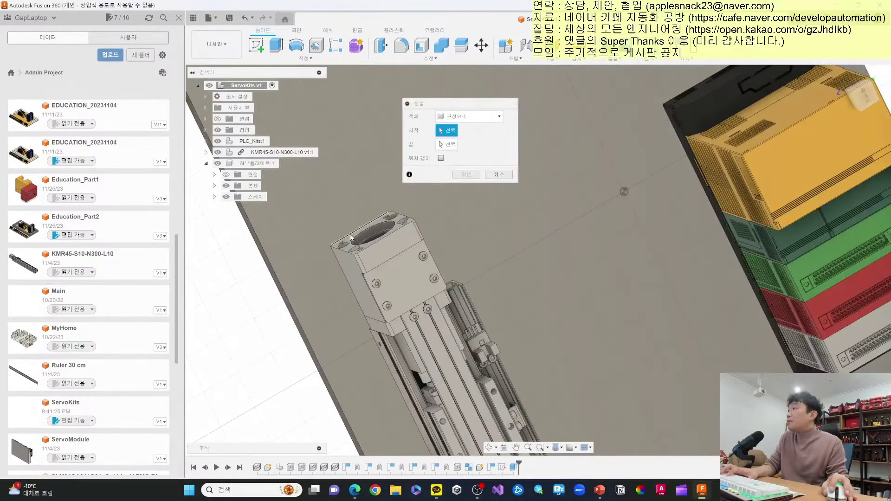
click(349, 238)
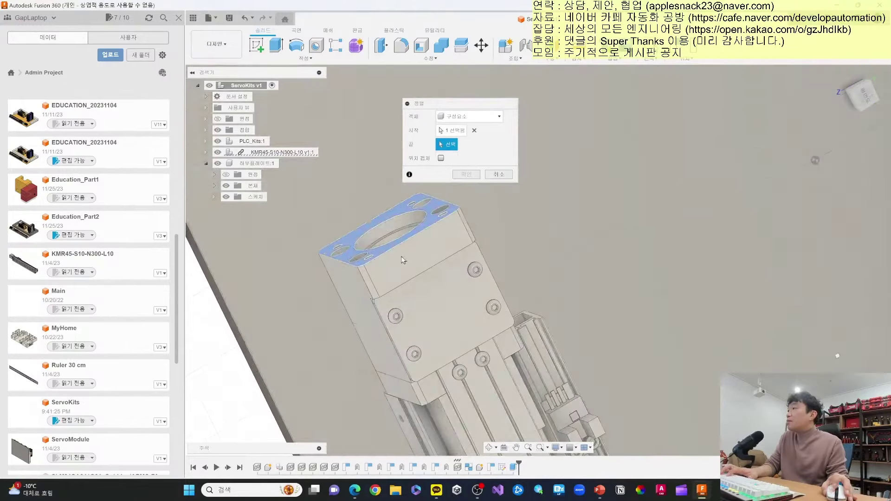
scroll(558, 275, down, 5)
scroll(678, 319, down, 2)
scroll(678, 320, down, 3)
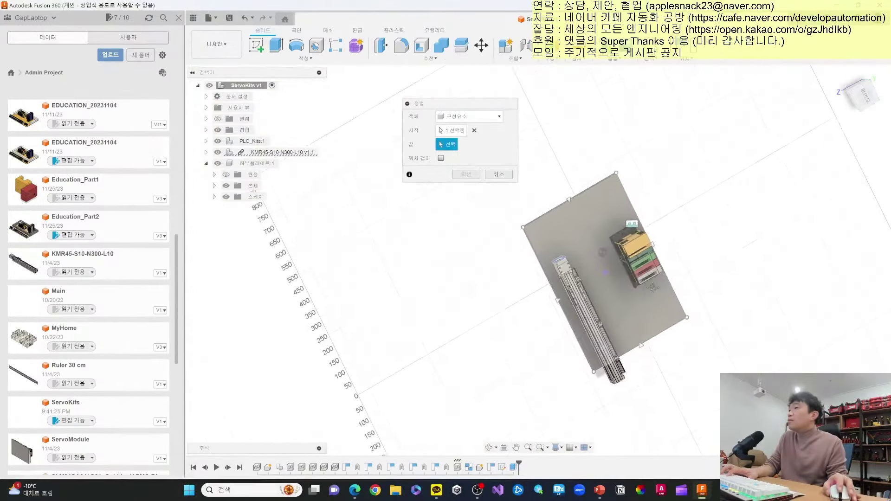
Align the rail, flipped, to the base plate edge and check its placement from above.
click(861, 109)
scroll(570, 232, up, 2)
scroll(571, 232, up, 2)
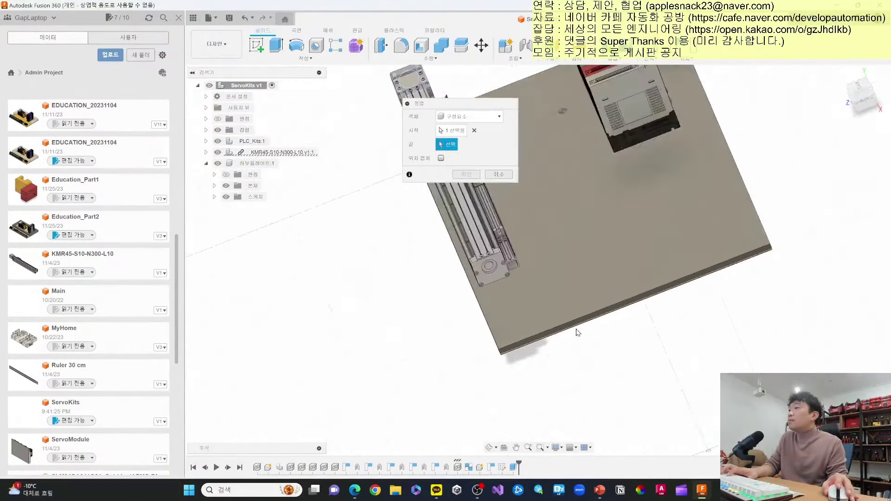
scroll(585, 279, up, 2)
click(603, 306)
scroll(604, 330, down, 2)
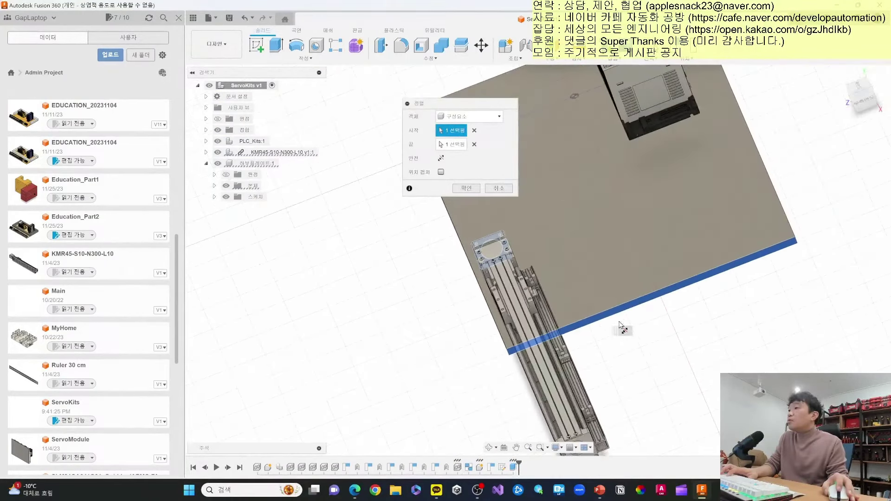
scroll(784, 147, down, 1)
click(440, 158)
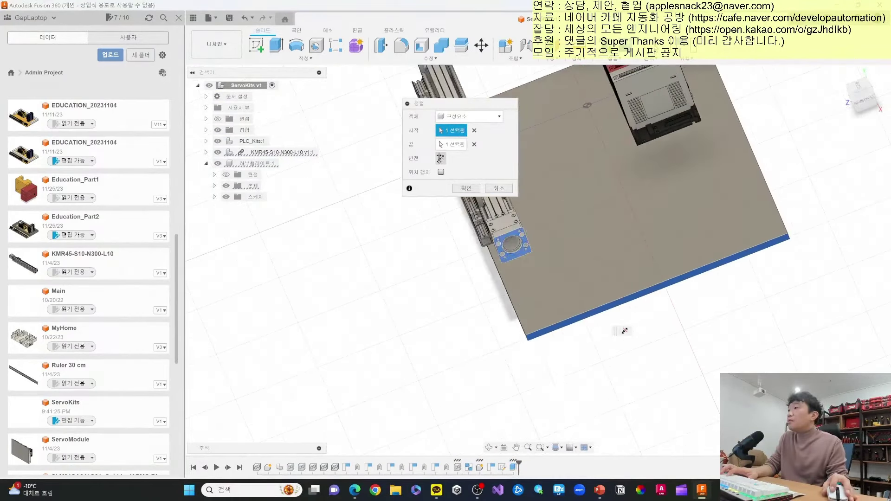
click(466, 186)
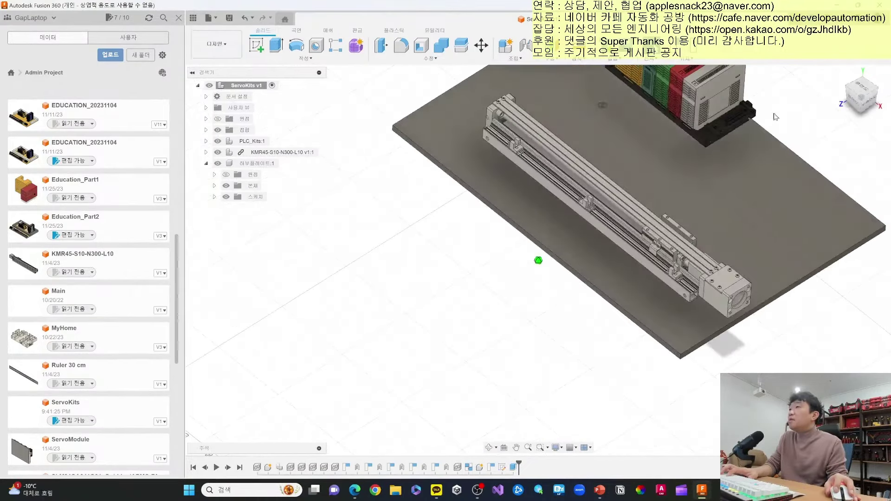
shift+middle_drag(747, 147, 667, 213)
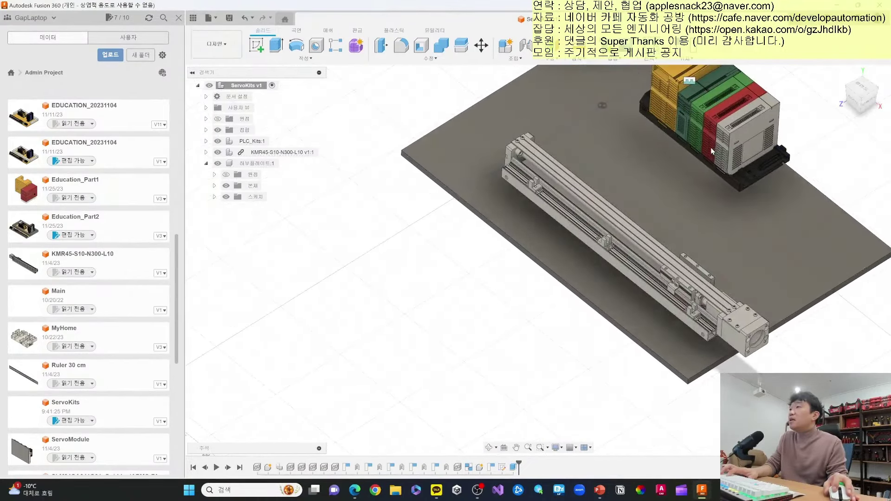
mouse_move(711, 147)
mouse_down()
mouse_move(562, 271)
mouse_move(571, 273)
mouse_move(540, 241)
mouse_move(546, 264)
mouse_up()
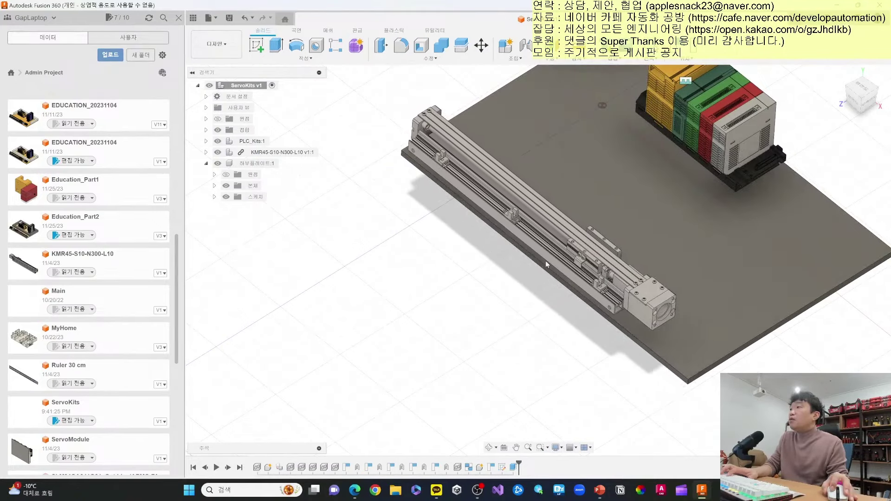
shift+middle_drag(816, 131, 748, 228)
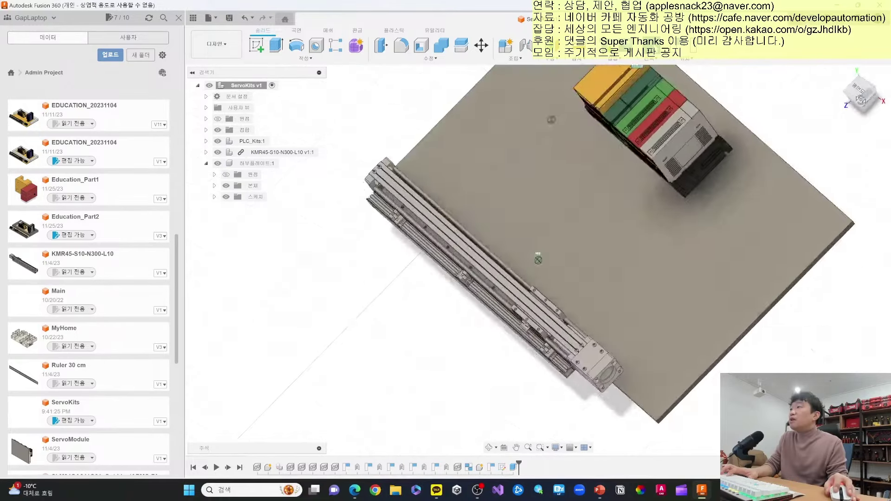
Highlight the enclosure in slide 1's assembly image in yellow.
key(alt+Tab)
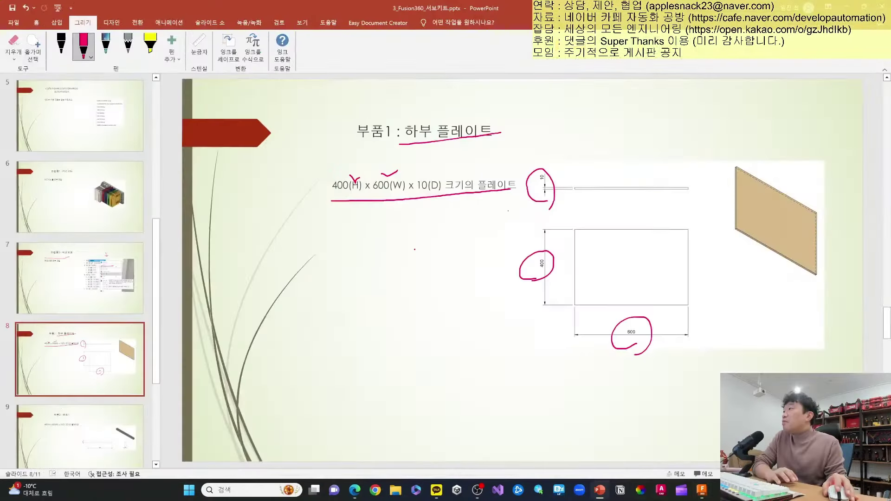
scroll(415, 250, down, 1)
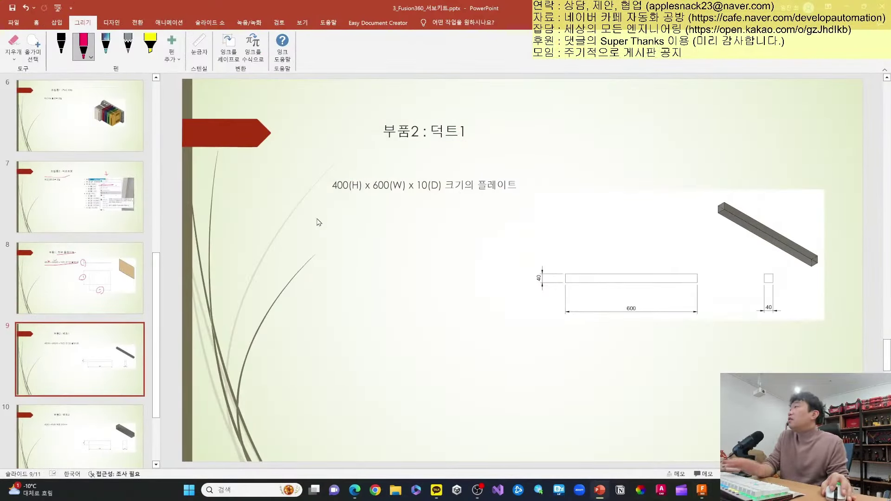
scroll(328, 188, up, 5)
scroll(508, 182, up, 3)
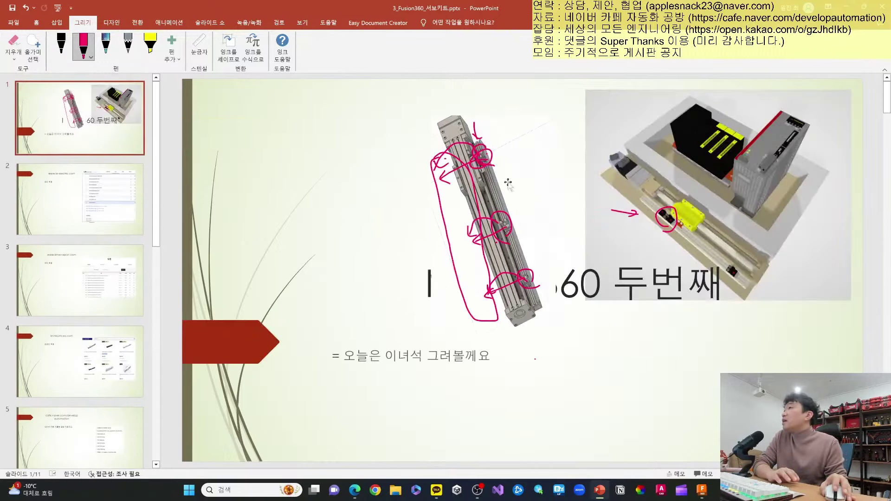
click(150, 45)
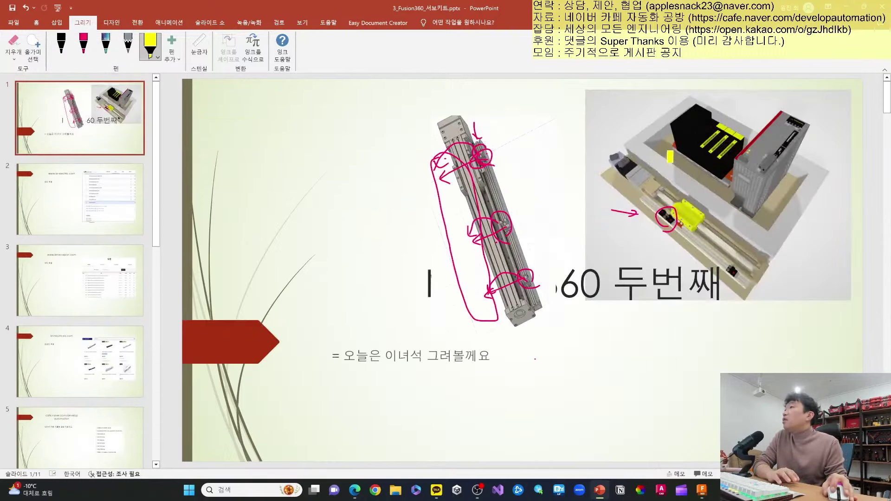
drag(680, 178, 765, 236)
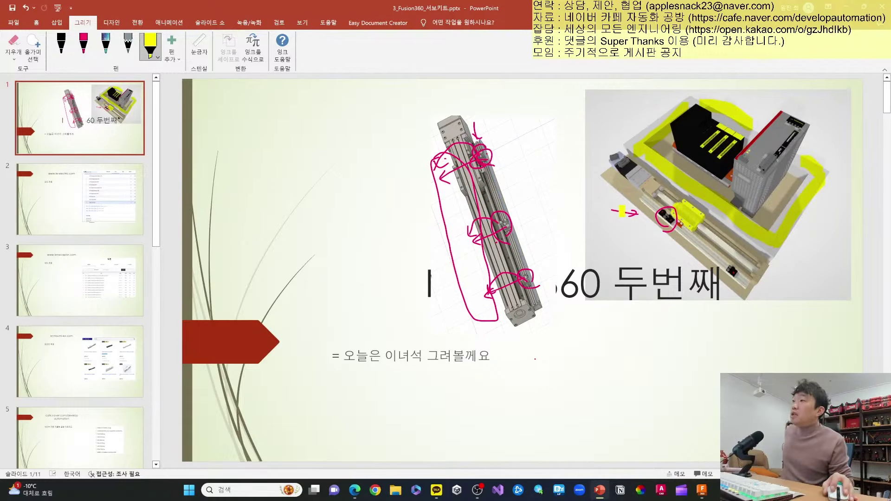
Circle the 40 and 600 dimensions on slide 9's duct drawing in red, then restore the window.
click(81, 47)
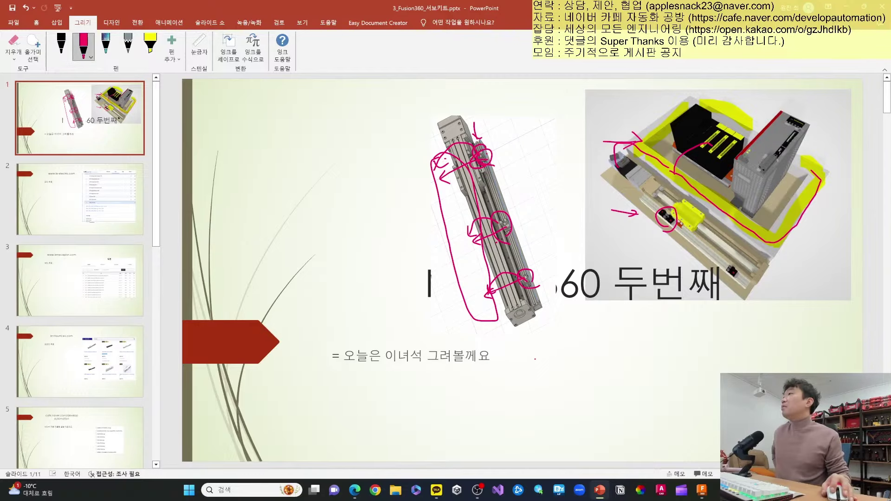
scroll(535, 359, down, 4)
scroll(535, 359, down, 4)
scroll(415, 249, up, 1)
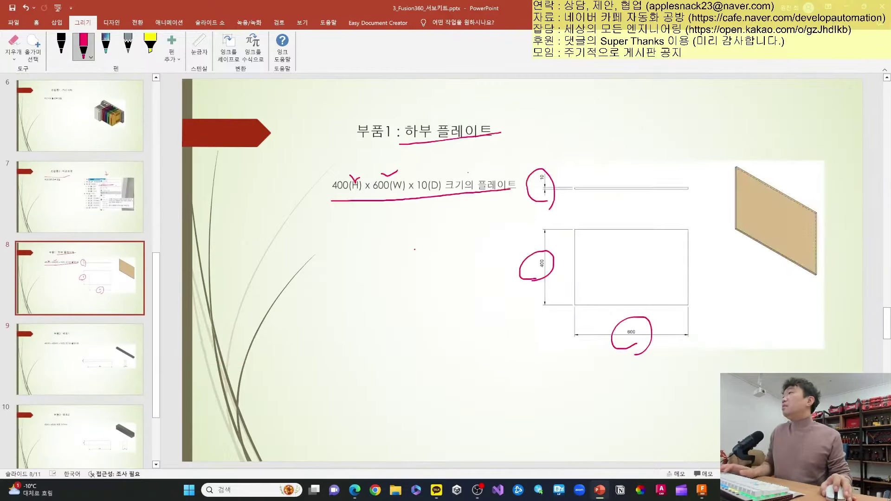
scroll(415, 249, down, 1)
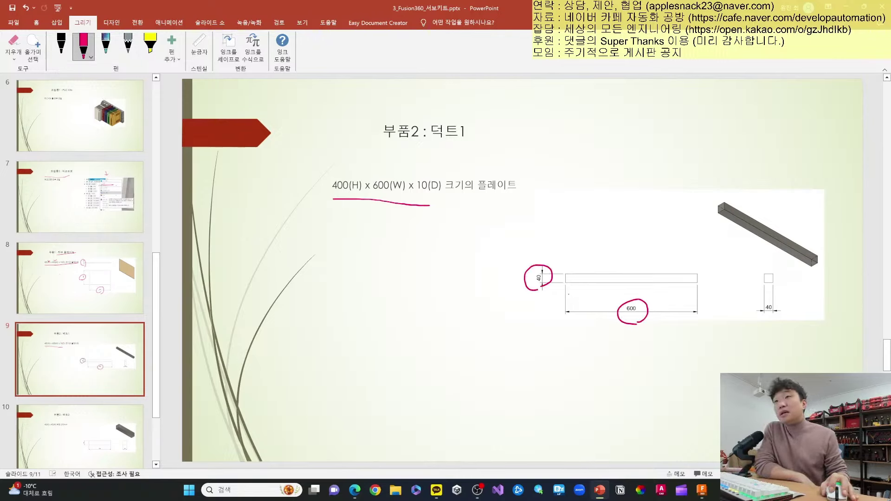
key(super+Down)
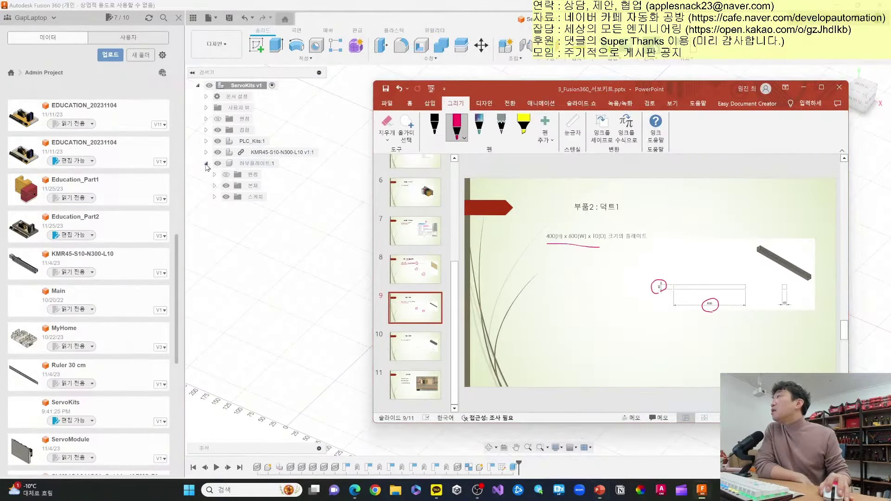
Create a new component named 덕트 under ServoKits v1.
click(207, 164)
right_click(235, 88)
click(274, 154)
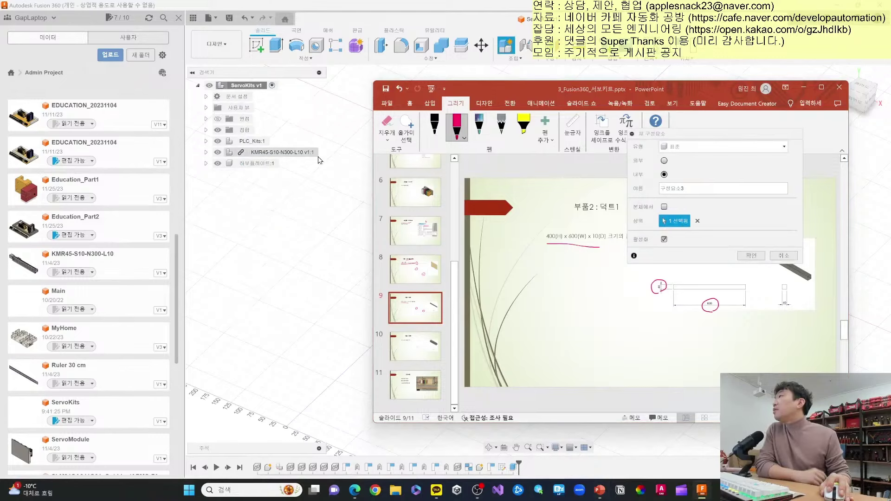
text(덕)
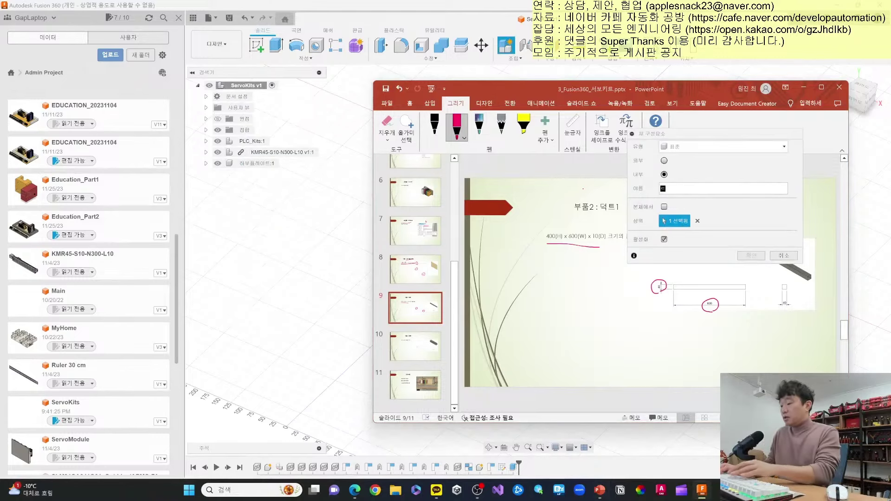
text(트)
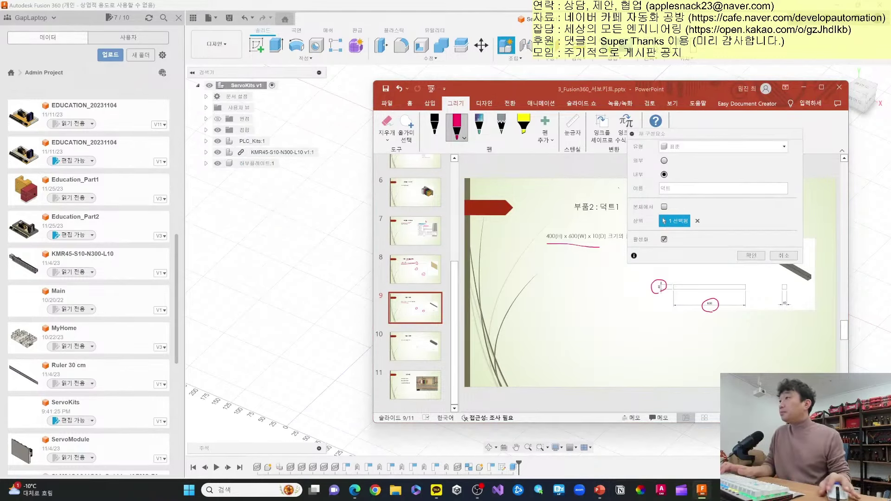
click(758, 257)
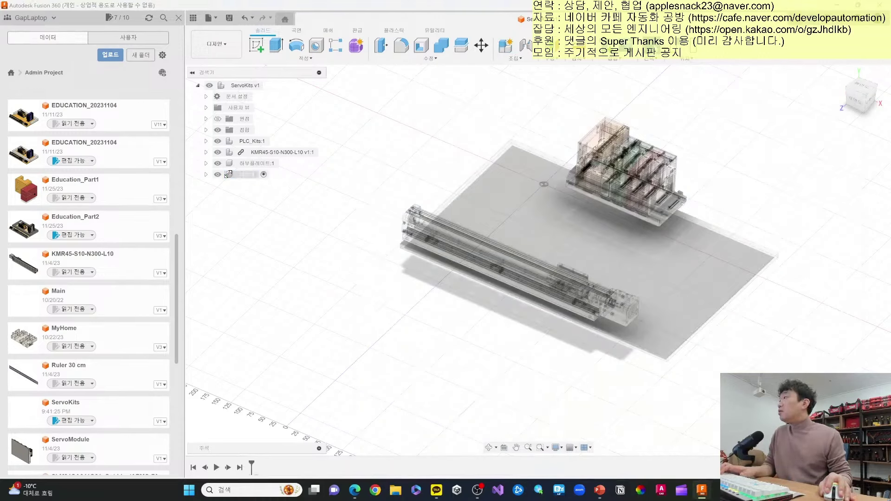
Create a nested component named 덕트_600 inside 덕트:1.
right_click(231, 174)
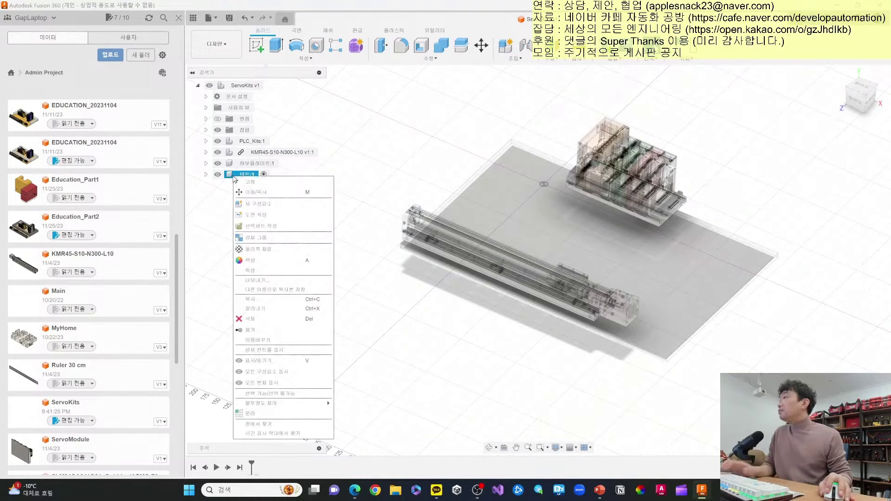
click(260, 202)
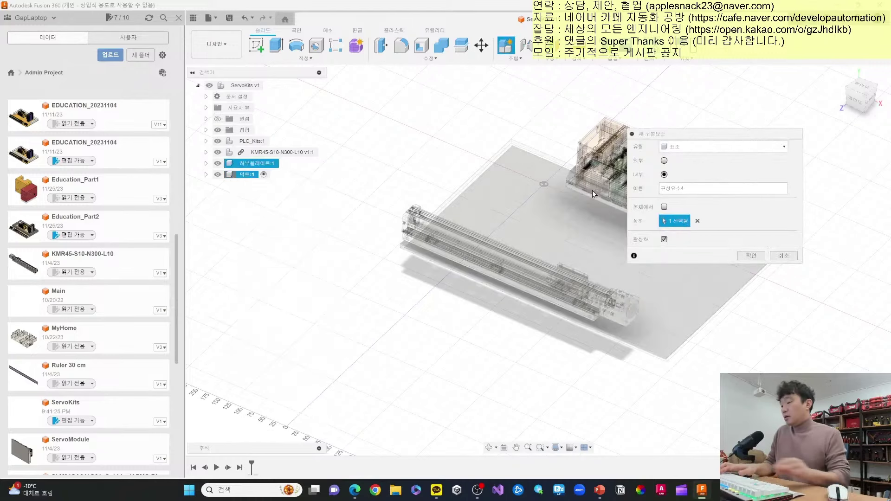
text(덕)
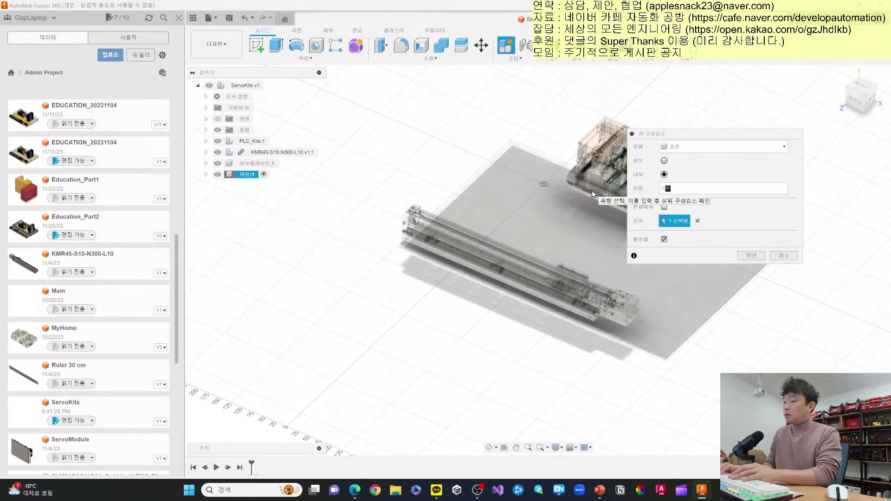
text(트_600)
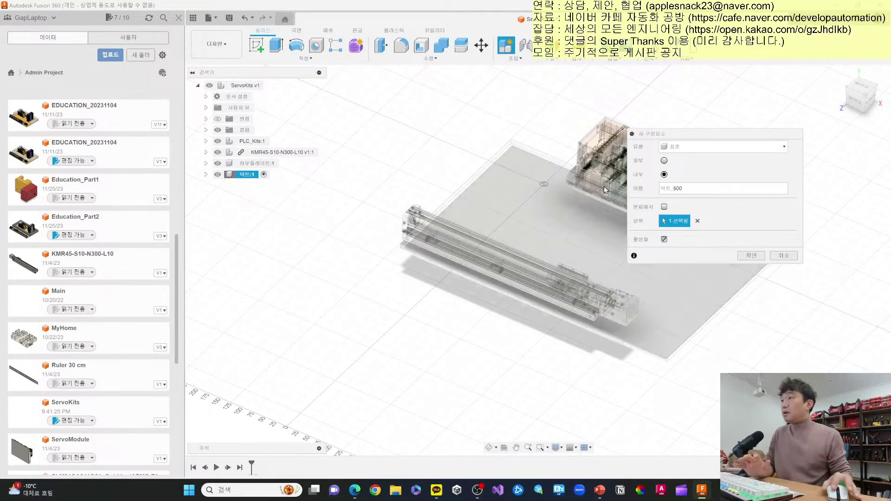
click(744, 257)
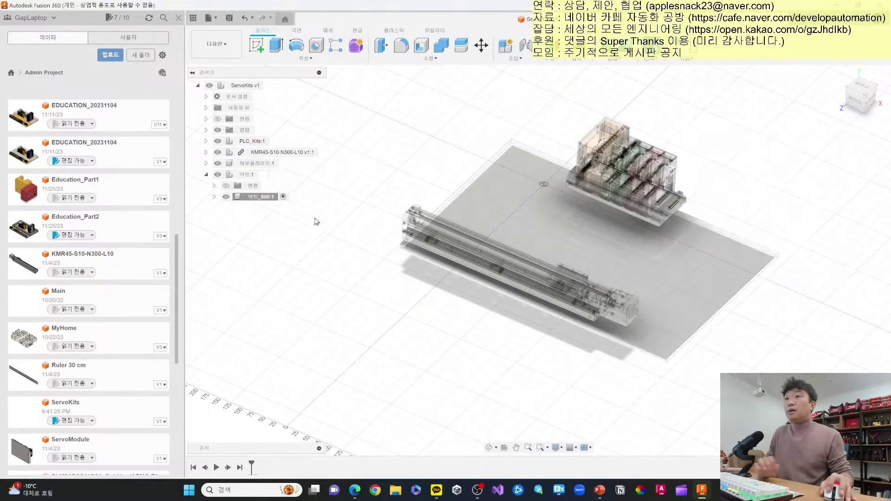
Sketch a 40 × 40 mm square for the duct profile.
click(256, 45)
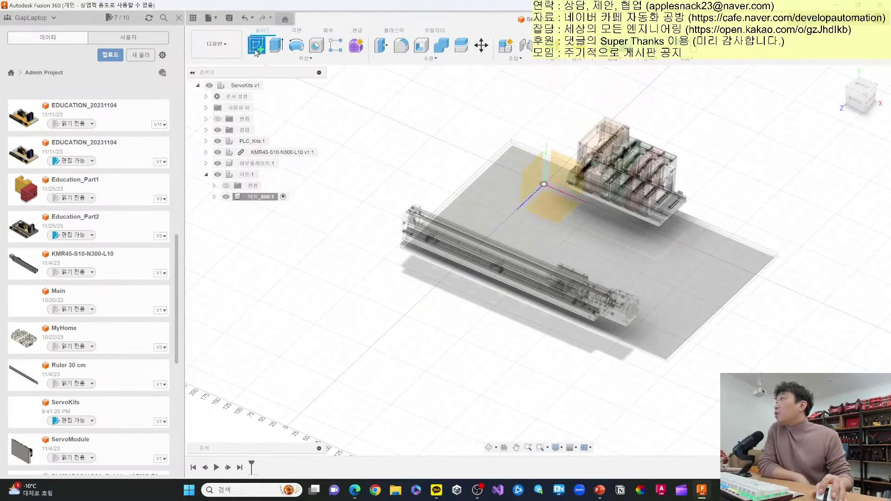
click(533, 188)
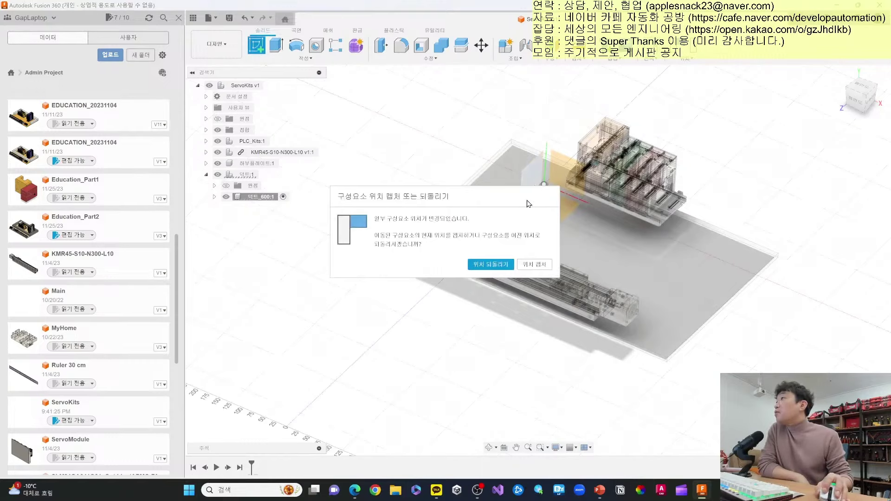
click(525, 264)
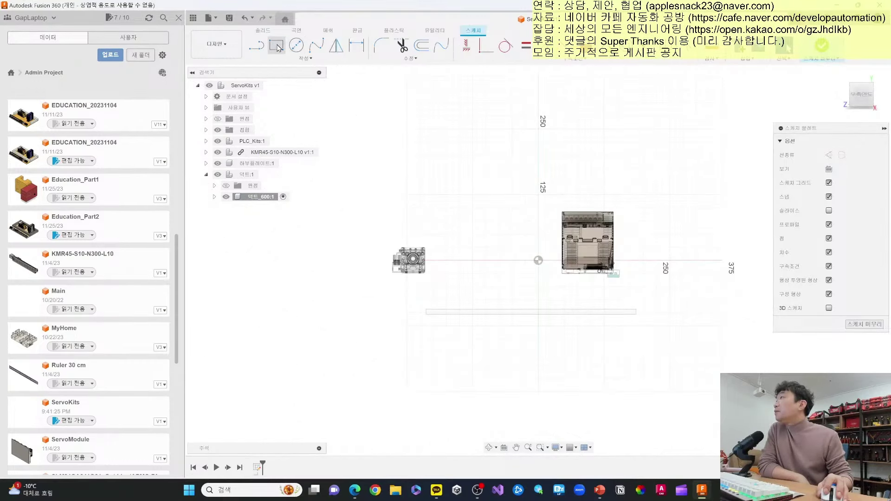
click(276, 46)
click(551, 282)
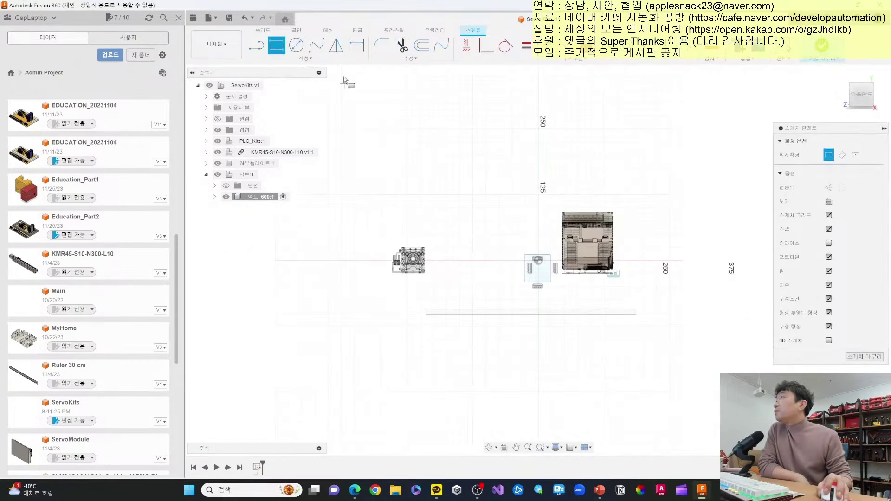
click(356, 45)
click(538, 241)
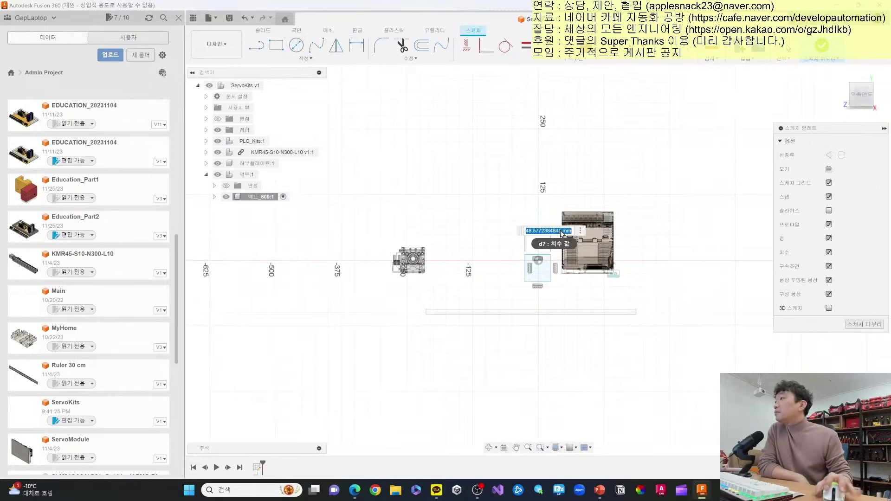
text(40)
key(Return)
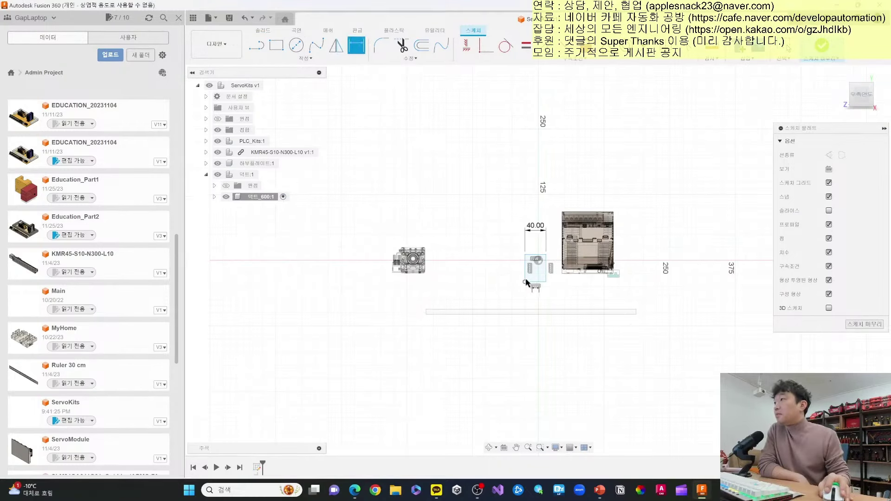
click(525, 274)
click(505, 268)
text(40)
key(Return)
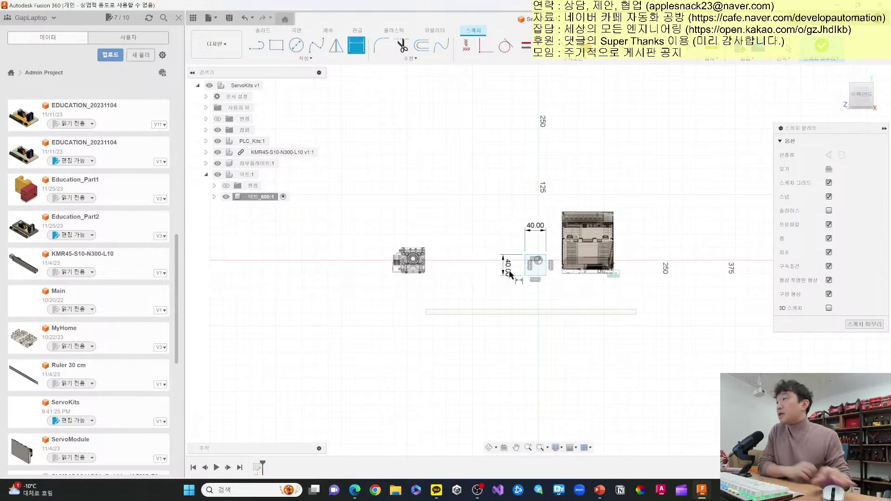
Centre the square on the origin with half-width and half-height offsets.
scroll(580, 301, up, 3)
click(518, 235)
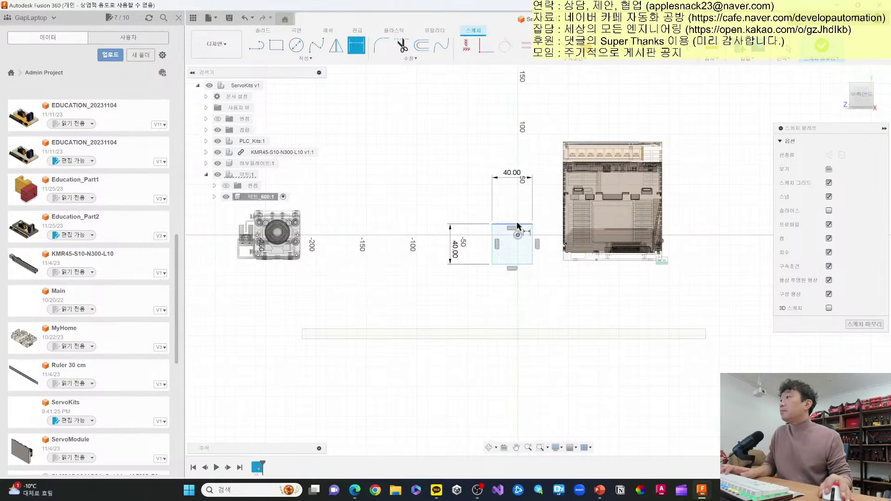
click(479, 231)
text(/2)
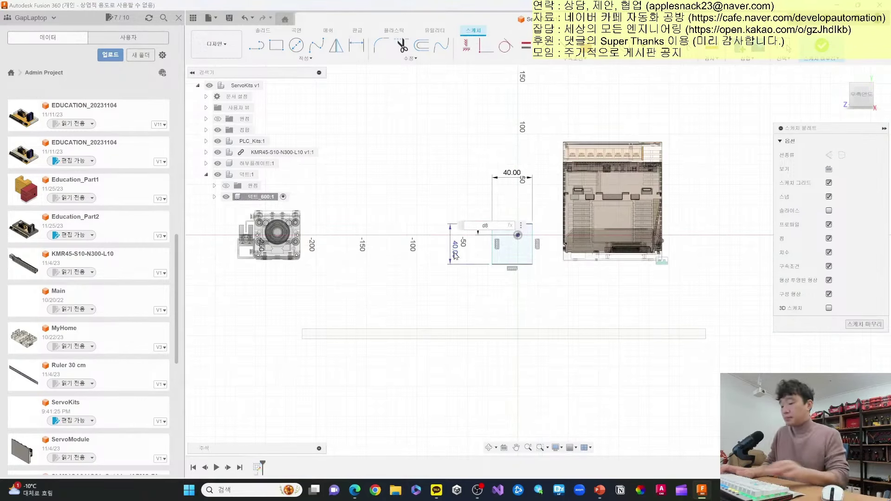
key(Return)
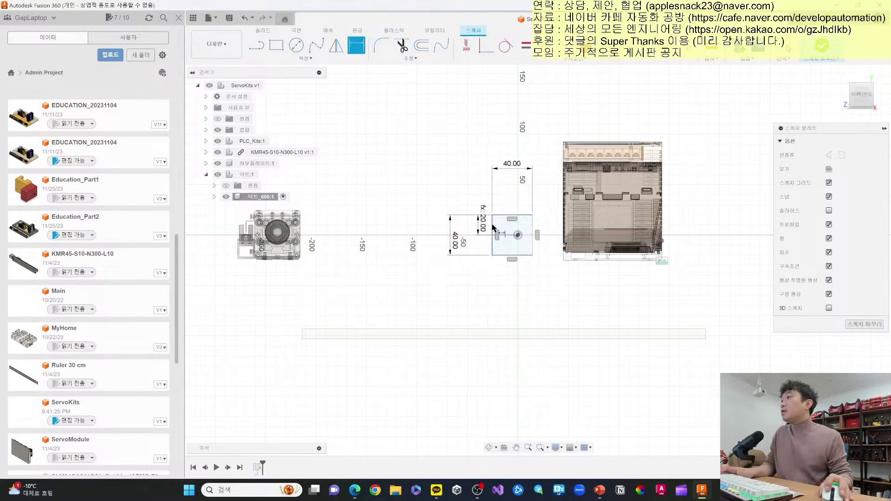
click(519, 195)
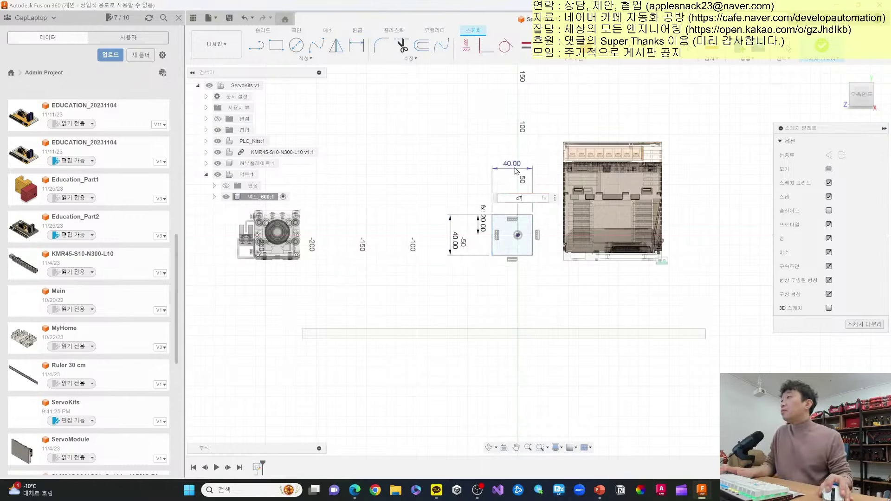
text(/2)
key(Return)
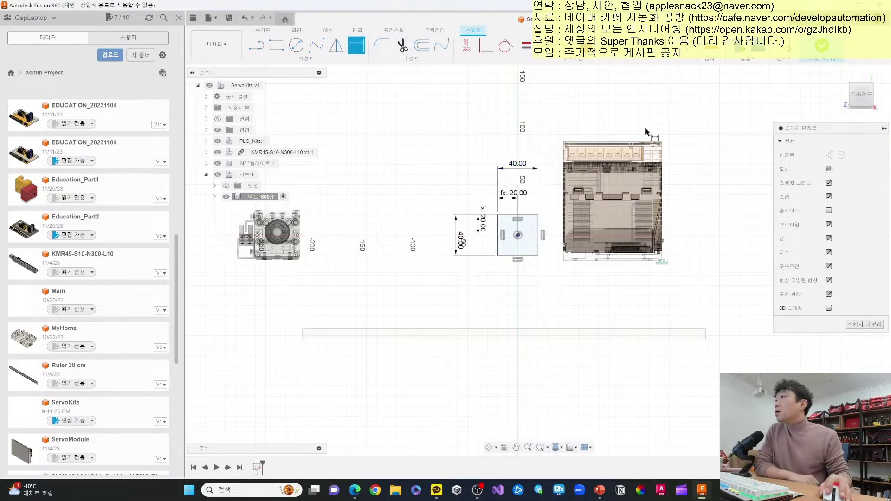
Finish the sketch and extrude the square 600 mm into a duct bar.
click(822, 45)
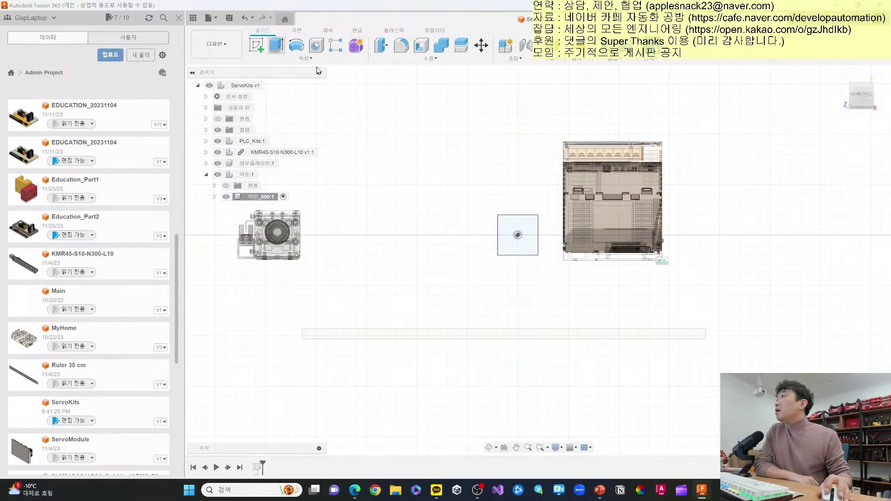
text(e)
text(600)
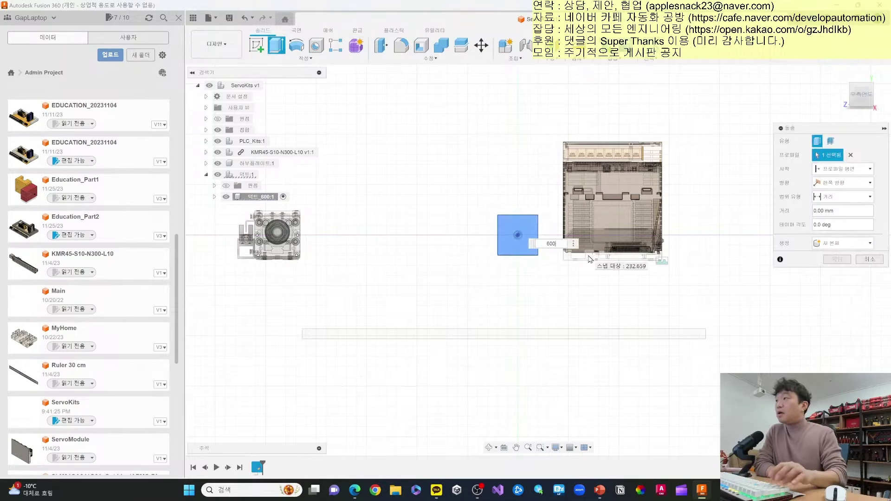
key(Return)
click(857, 100)
mouse_move(538, 260)
shift+middle_down()
mouse_move(630, 316)
mouse_move(637, 249)
shift+middle_up()
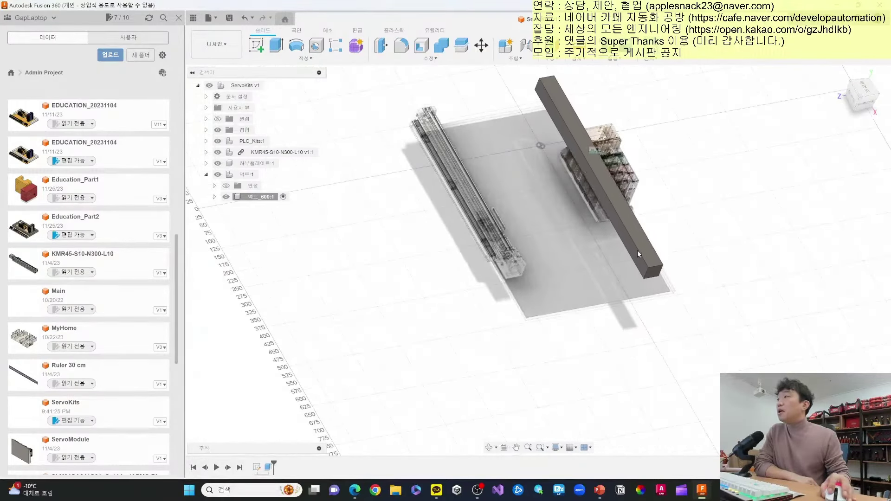
click(856, 97)
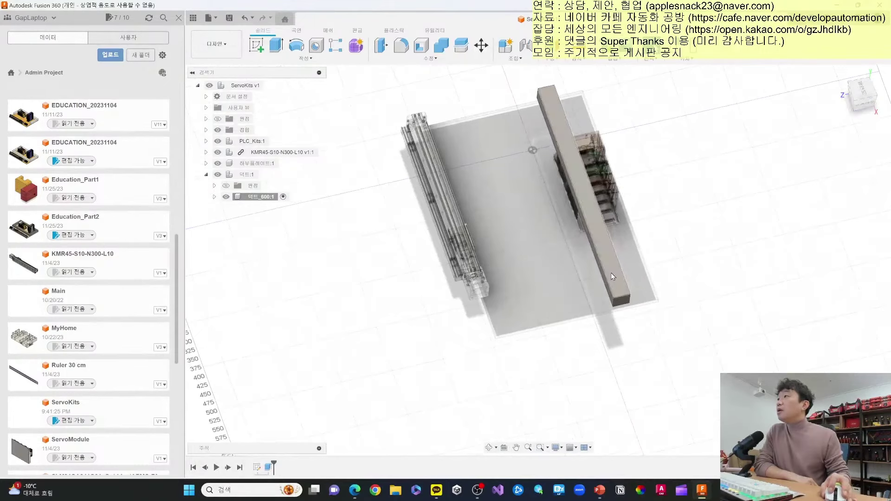
With ServoKits active, give the duct bar a white plastic appearance.
click(255, 197)
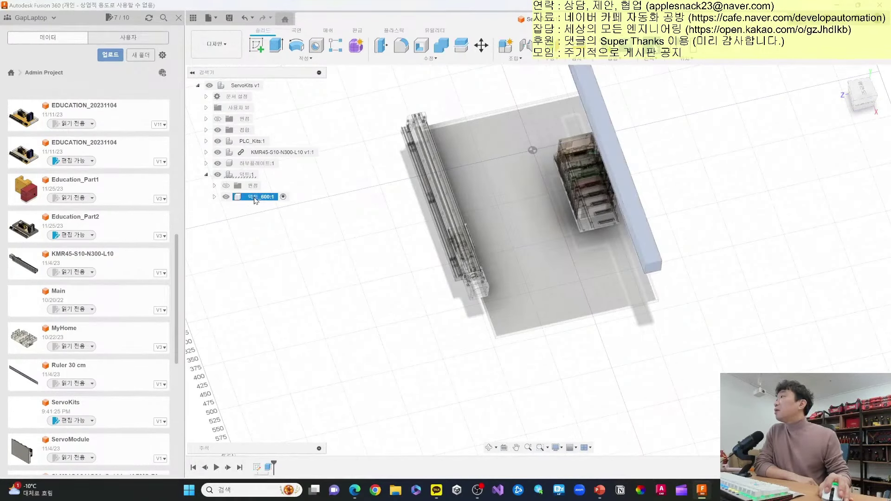
right_click(254, 198)
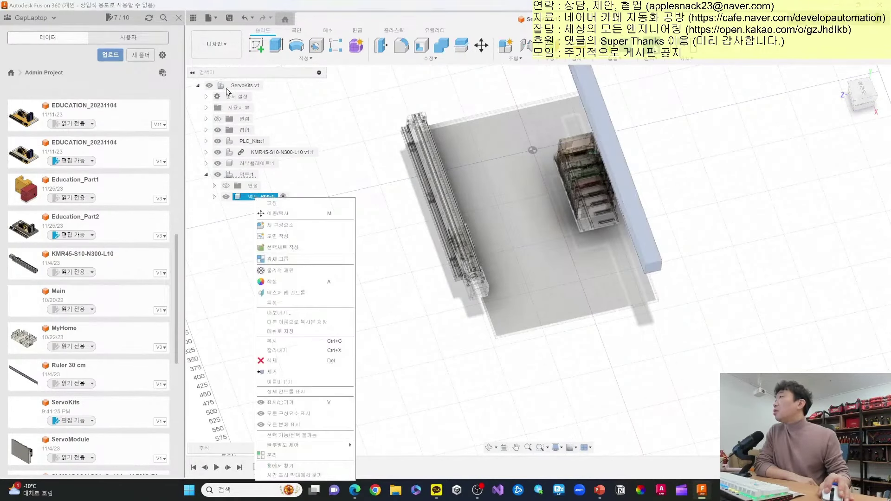
double_click(244, 86)
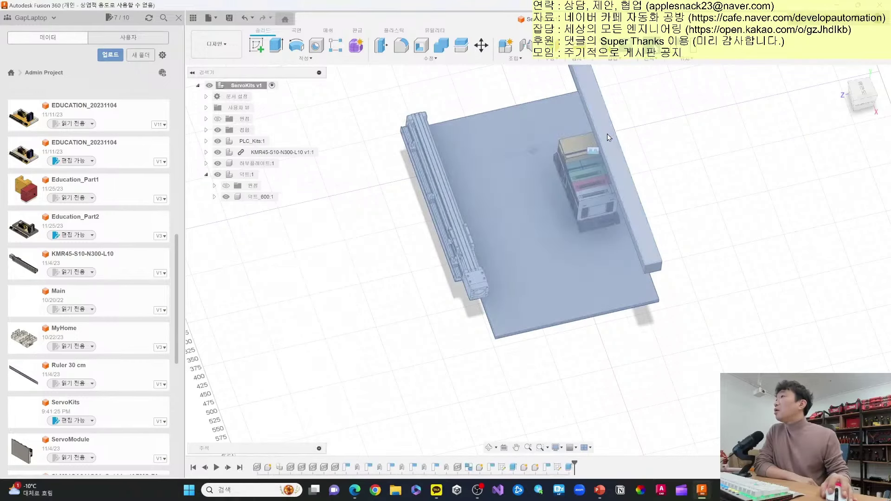
right_click(607, 137)
click(608, 279)
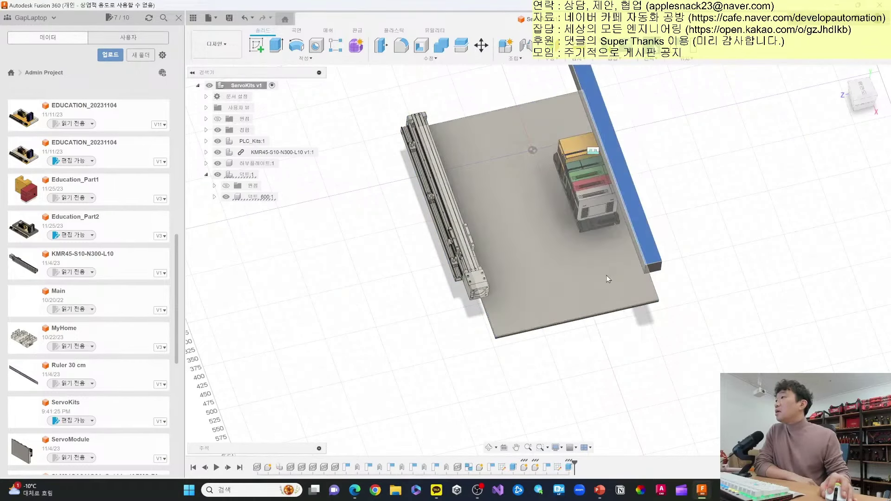
key(a)
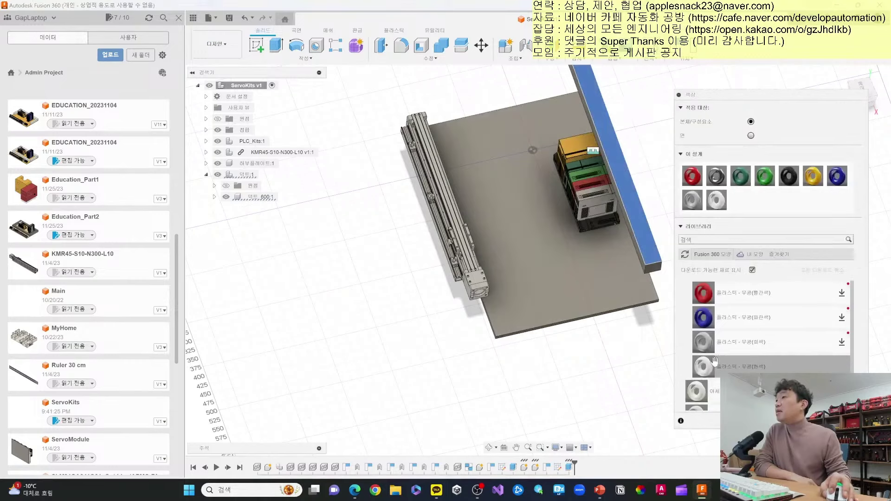
drag(715, 197, 629, 199)
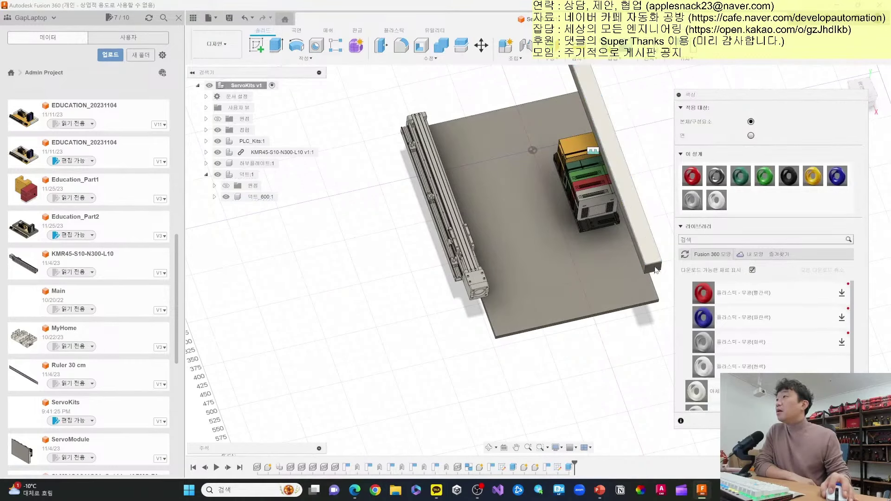
drag(707, 202, 634, 278)
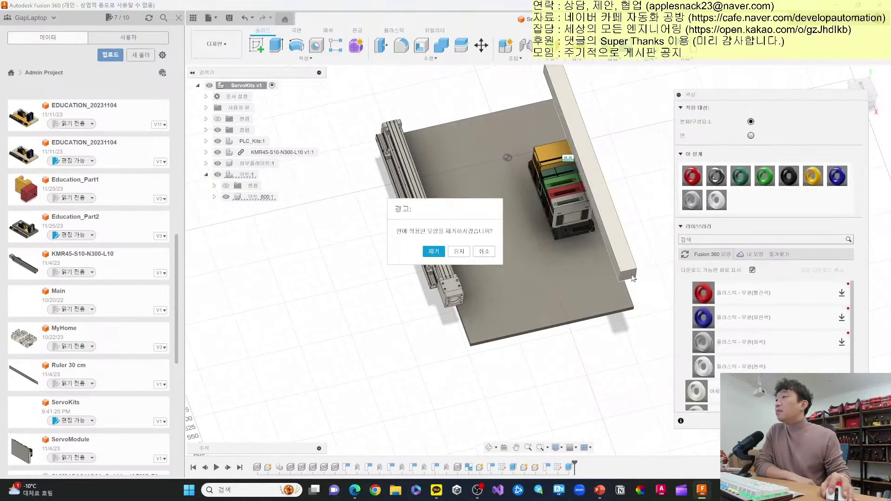
click(459, 253)
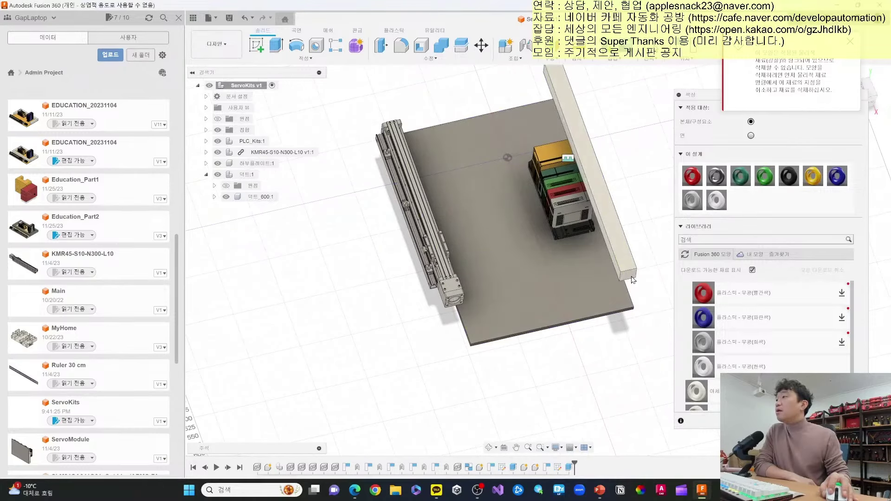
Shift the duct past the plate edge and paste a copy 325 mm away.
shift+middle_drag(653, 335, 597, 246)
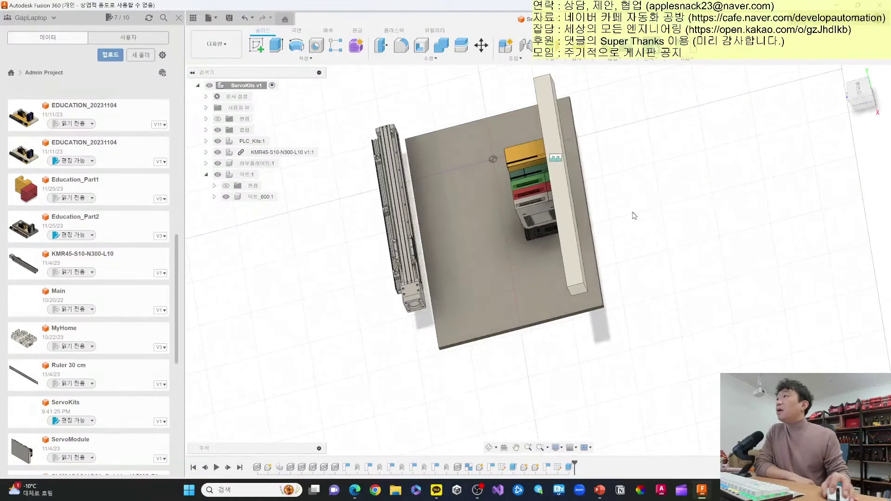
drag(597, 241, 616, 241)
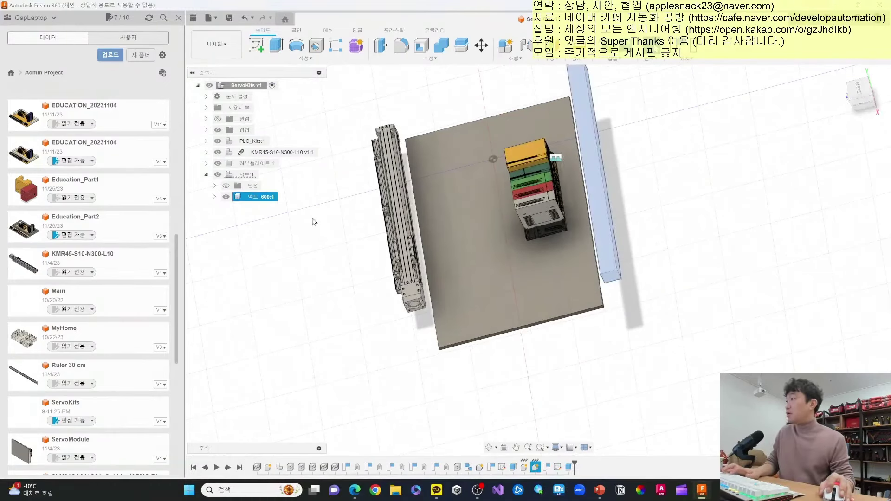
key(j)
click(528, 266)
key(ctrl+c)
key(ctrl+v)
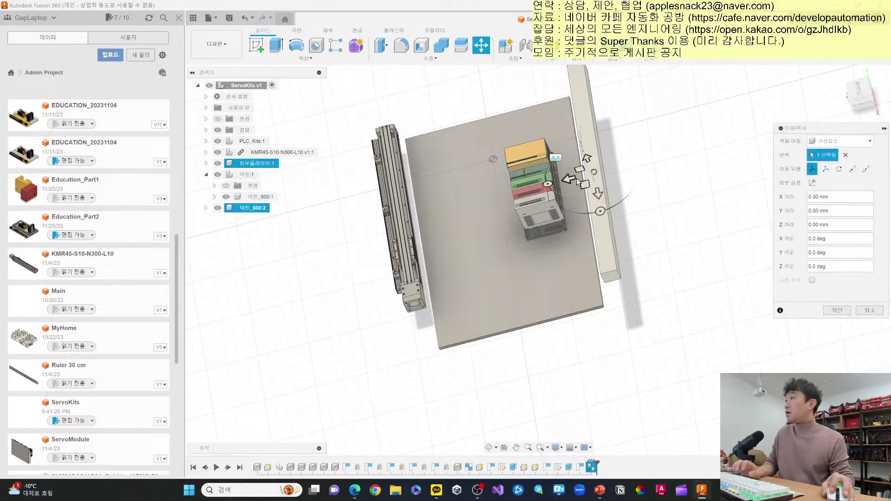
text(325)
key(Return)
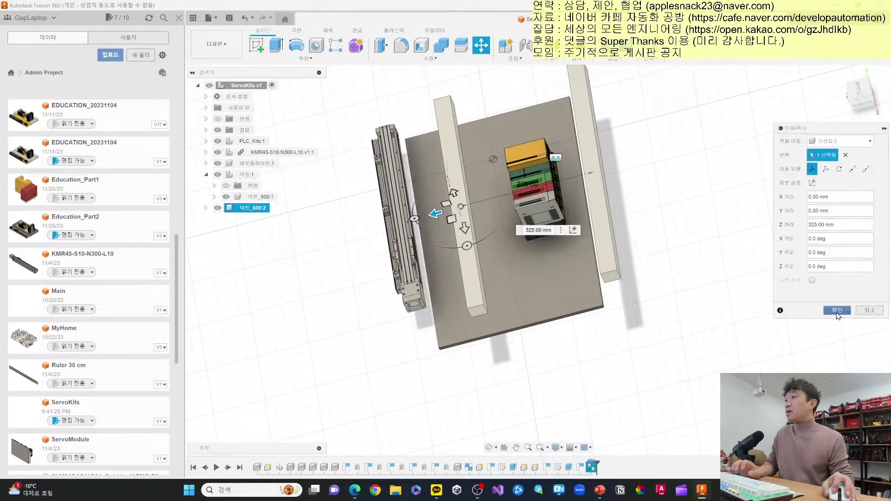
click(839, 311)
shift+middle_drag(584, 408, 561, 459)
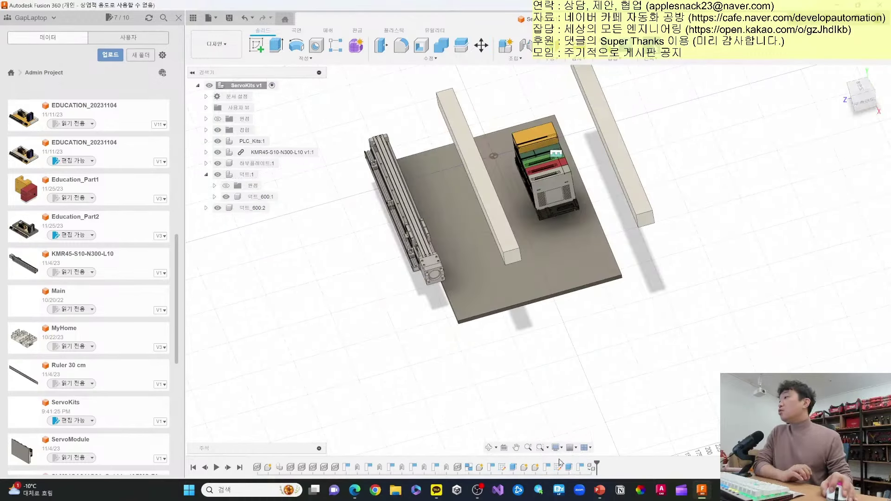
Check slide 10's duct 2 spec (40 × 40 mm, 210 mm) and return to Fusion 360.
click(599, 491)
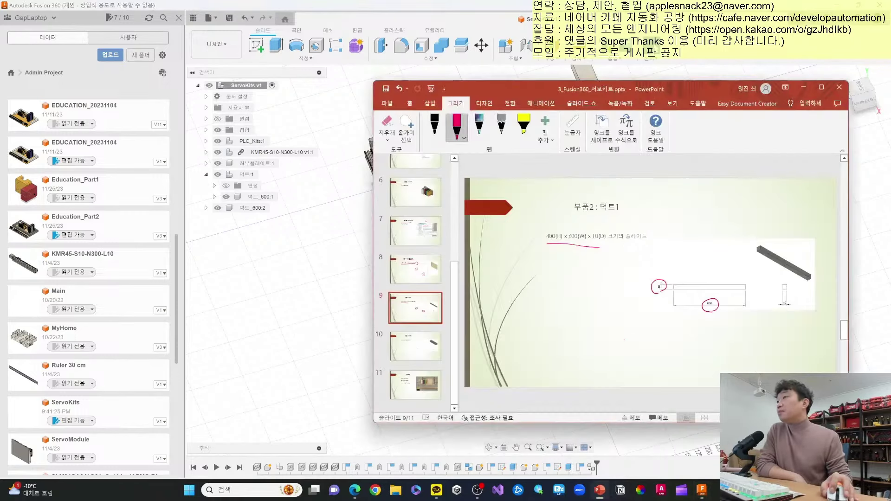
scroll(624, 340, down, 1)
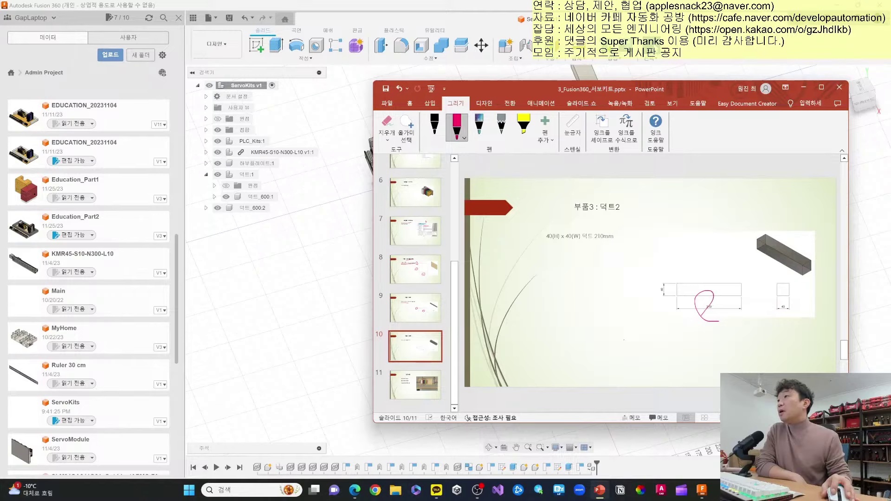
key(alt+Tab)
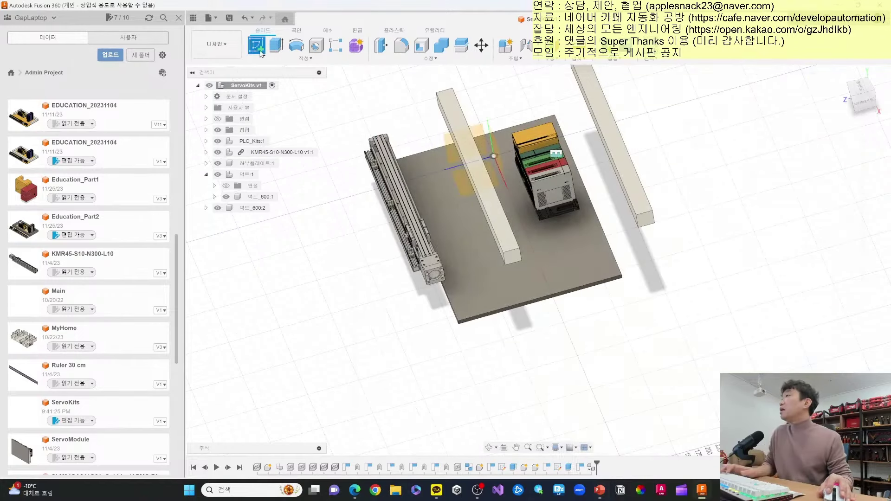
Draw a rectangle on a sketch plane and dimension it 40 × 40 mm.
click(505, 173)
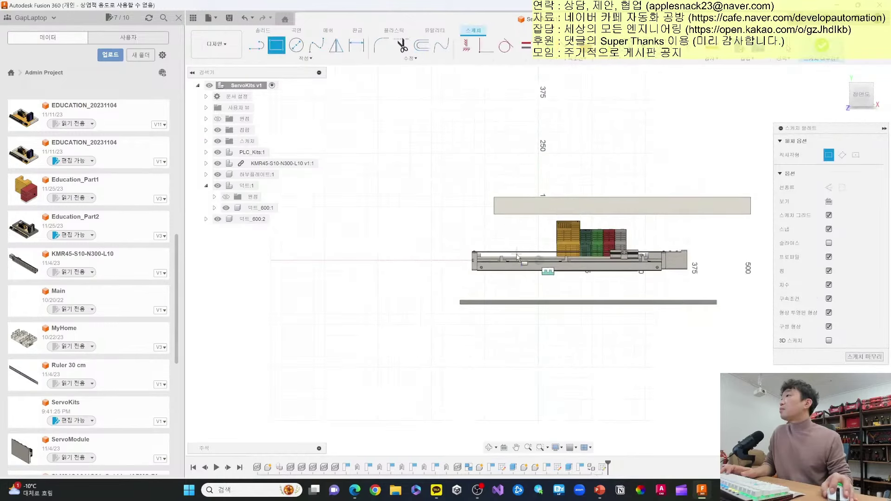
click(563, 298)
click(356, 45)
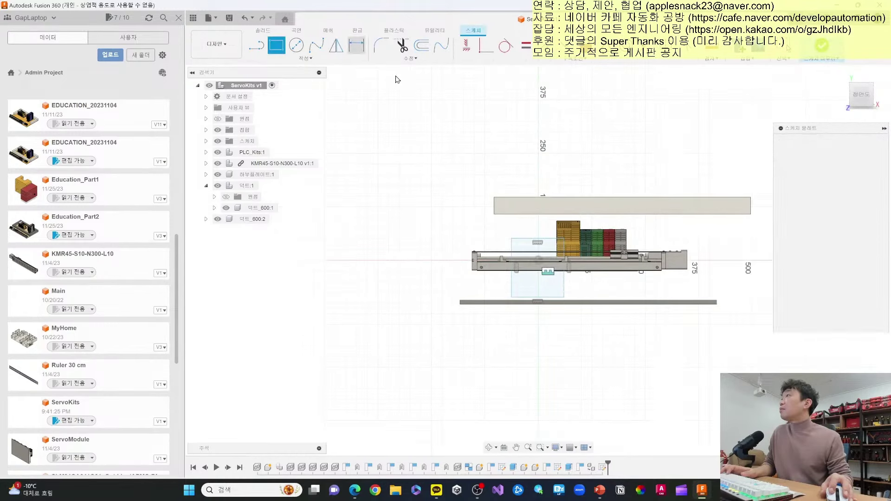
click(517, 179)
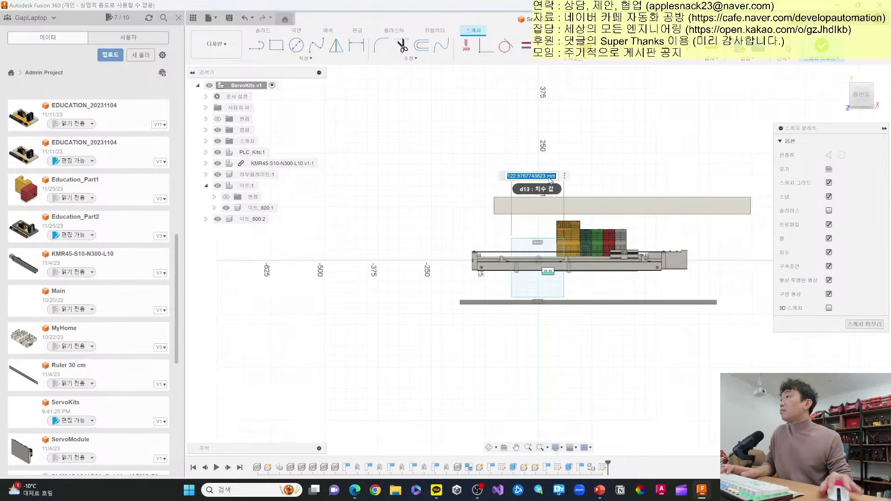
text(40)
key(Return)
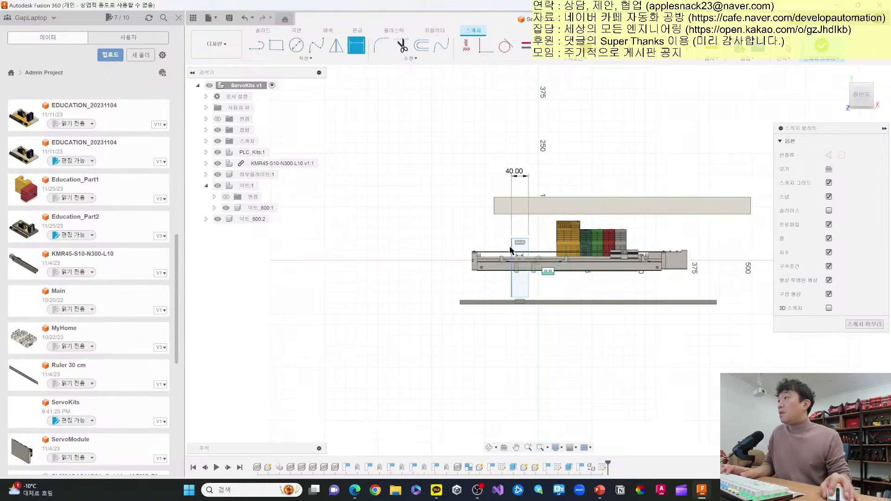
click(511, 251)
click(471, 241)
text(40)
key(Return)
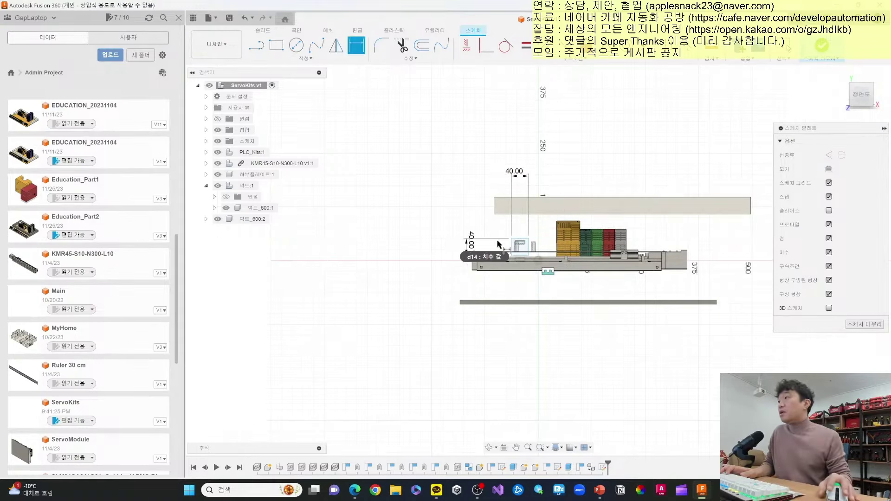
Set both offset dimensions to half the distance (20 mm) and finish the sketch.
scroll(498, 244, up, 2)
scroll(530, 259, up, 3)
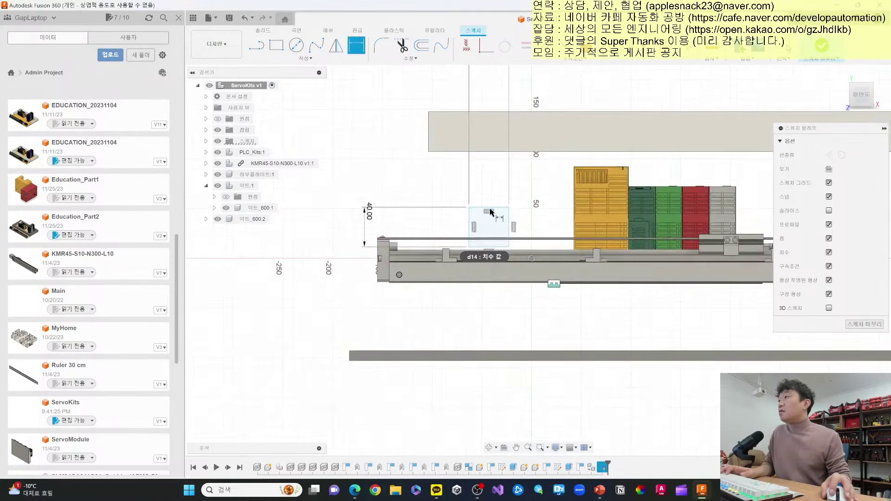
click(443, 220)
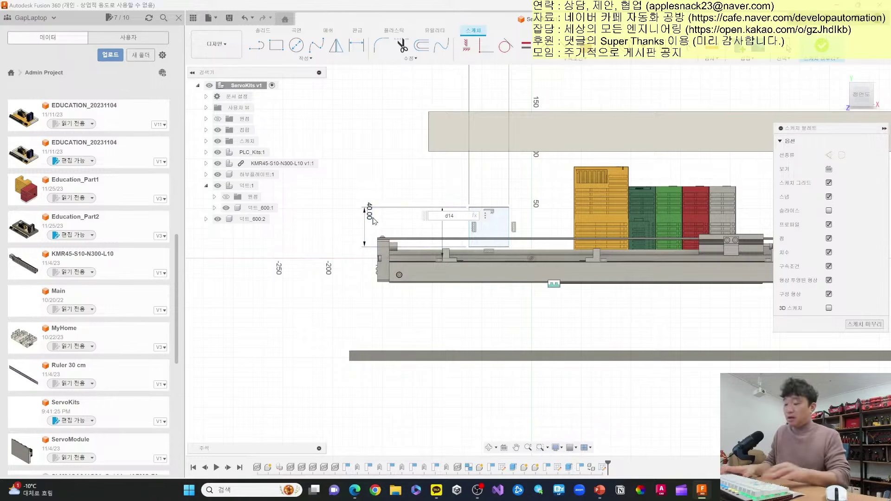
text(/2)
key(Return)
scroll(390, 263, up, 1)
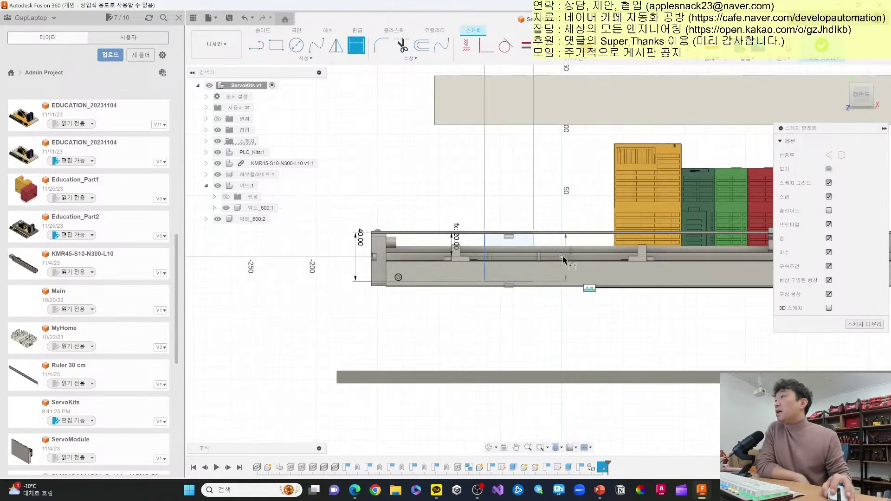
click(516, 205)
scroll(534, 177, down, 2)
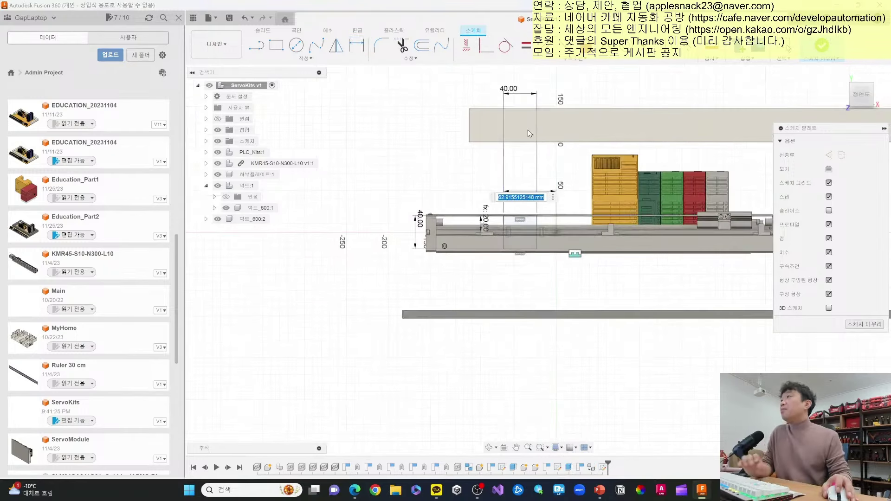
key(Return)
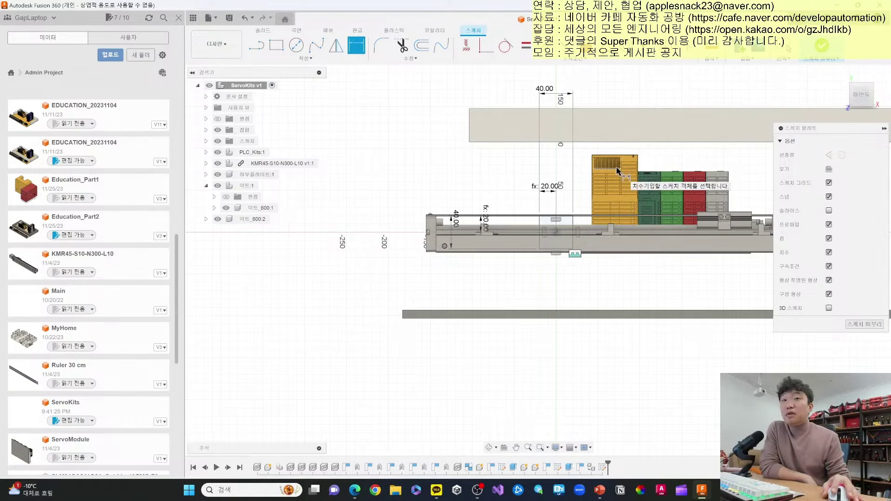
click(857, 325)
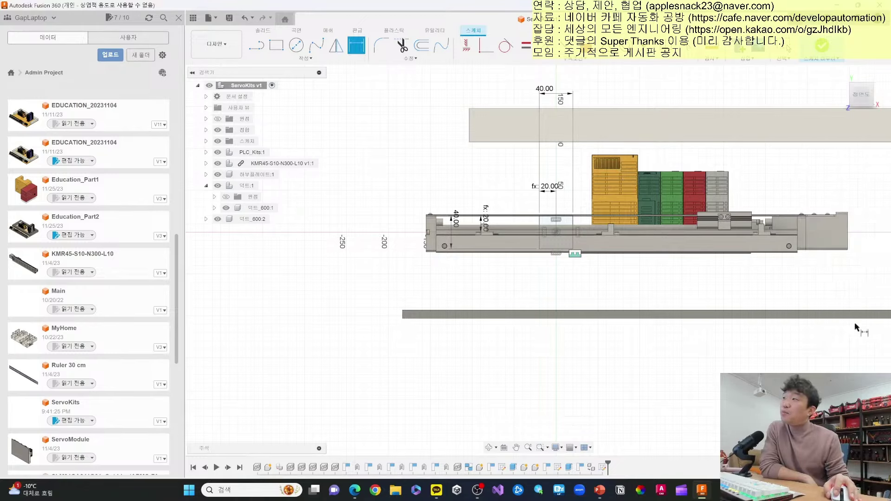
Extrude the 40 × 40 square 100 mm into a block on the base plate.
shift+middle_drag(538, 260, 809, 123)
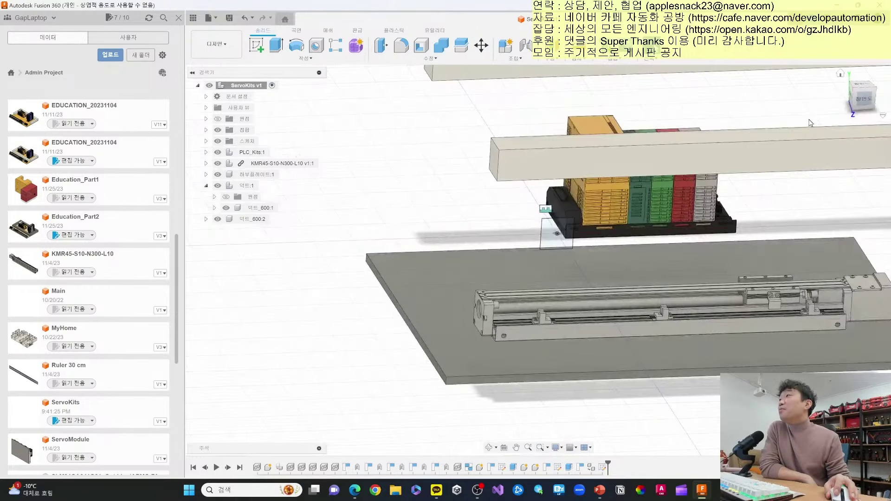
click(276, 45)
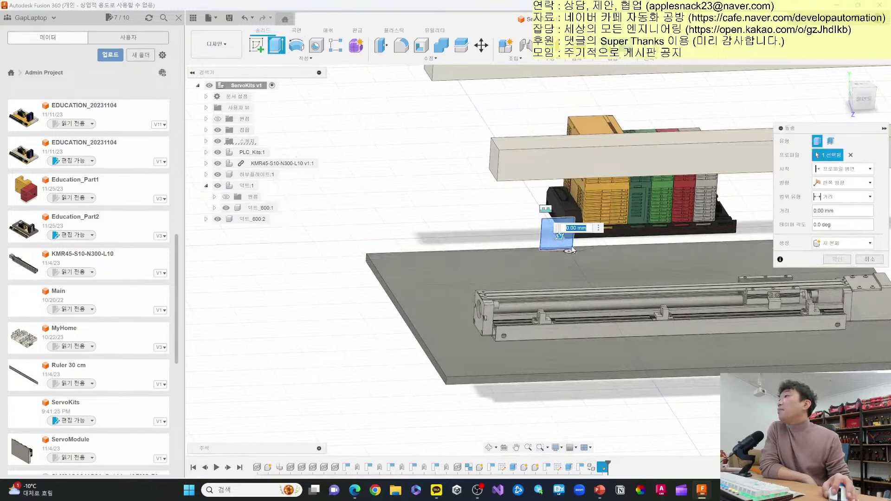
text(100)
key(Return)
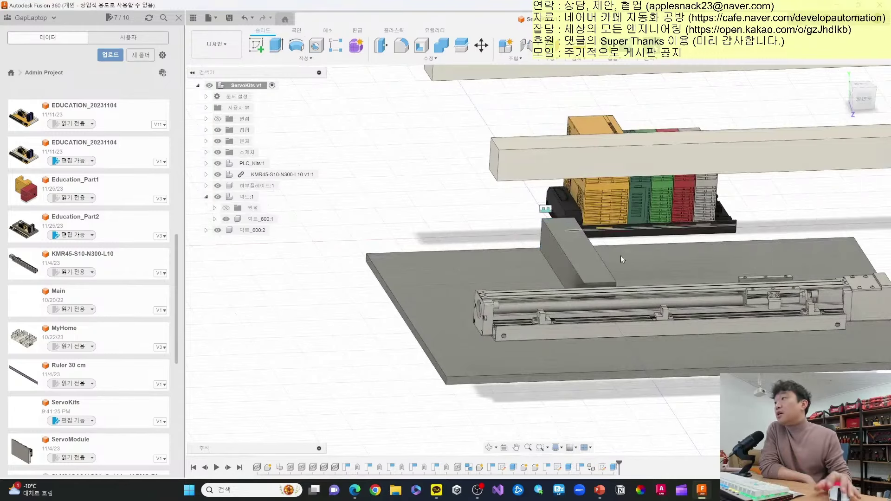
mouse_move(620, 255)
shift+middle_down()
mouse_move(645, 265)
mouse_move(838, 148)
shift+middle_up()
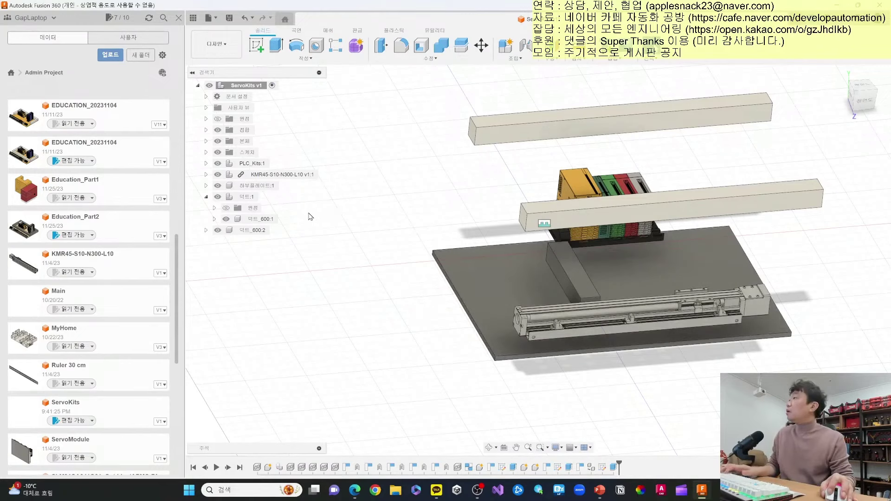
Move the 덕트_600:2 beam into the 덕트:1 component in the browser.
click(249, 230)
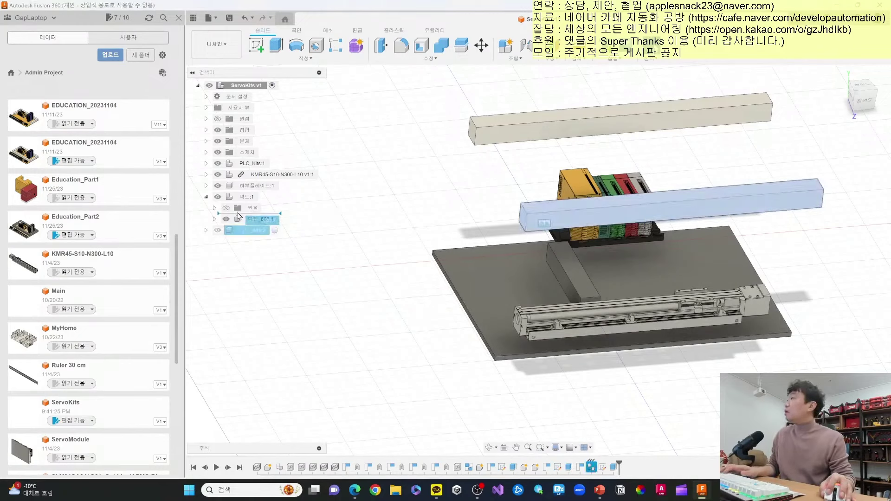
drag(230, 232, 249, 197)
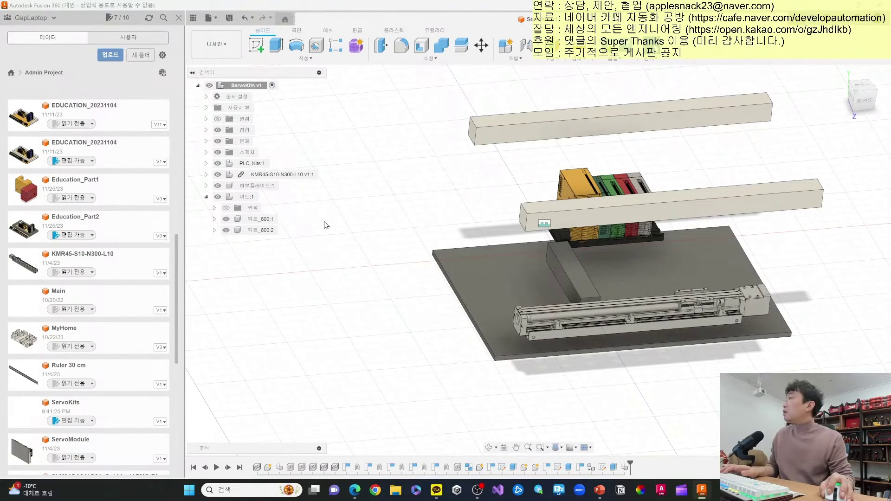
double_click(565, 263)
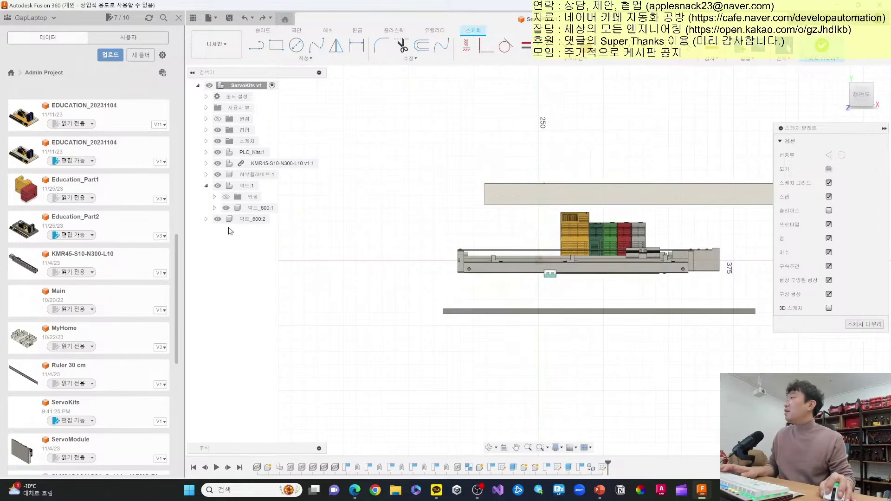
drag(227, 225, 246, 183)
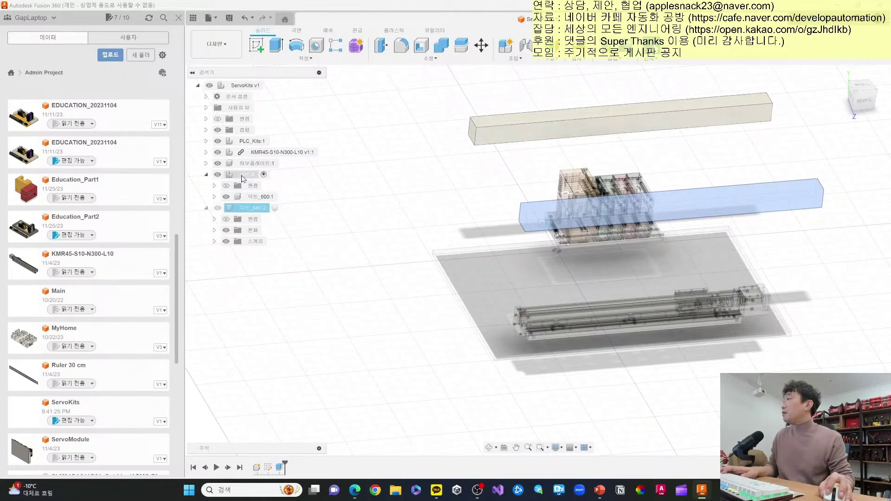
Create a new empty component named 덕트_210 inside 덕트:1.
click(215, 207)
click(246, 175)
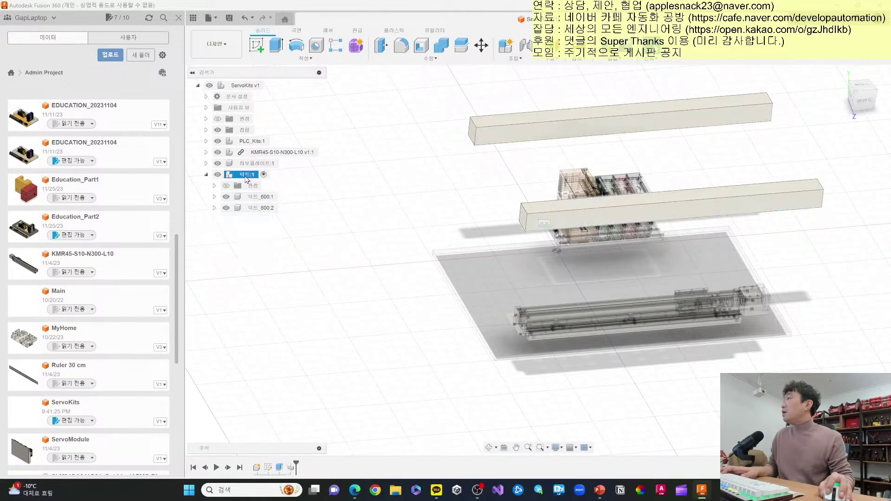
right_click(247, 175)
click(273, 205)
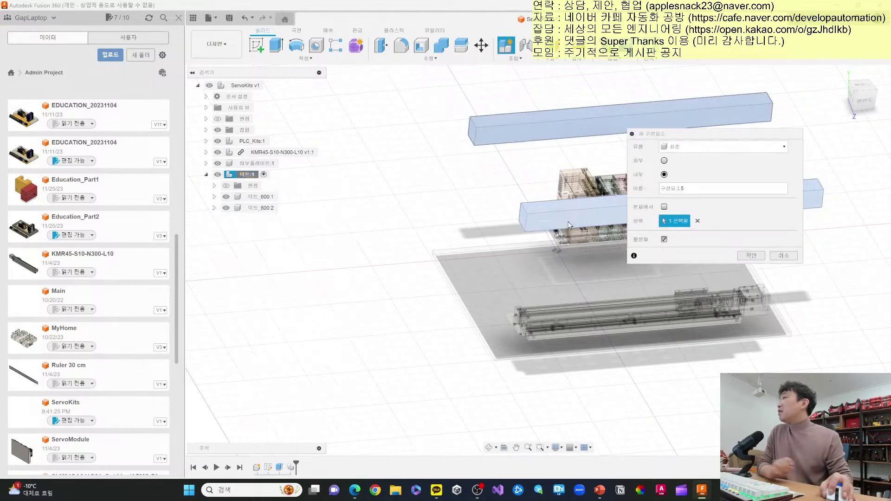
text(ㄷ)
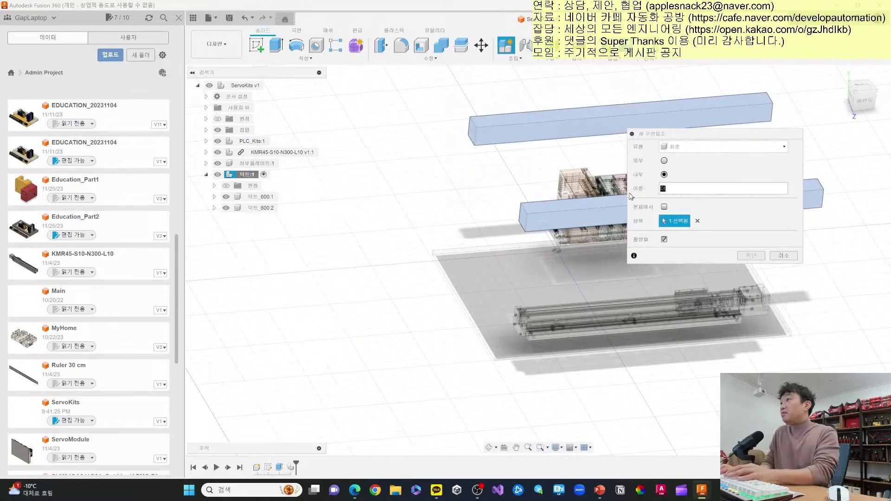
text(덕트_210)
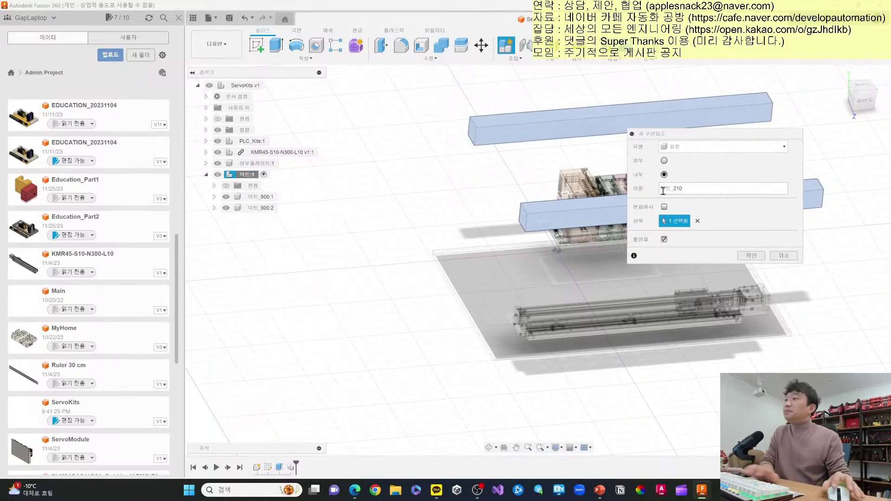
click(761, 257)
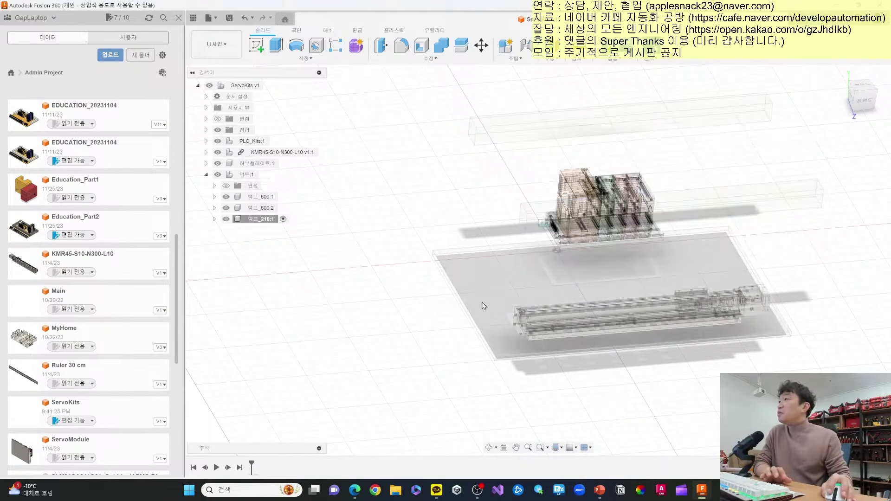
click(255, 49)
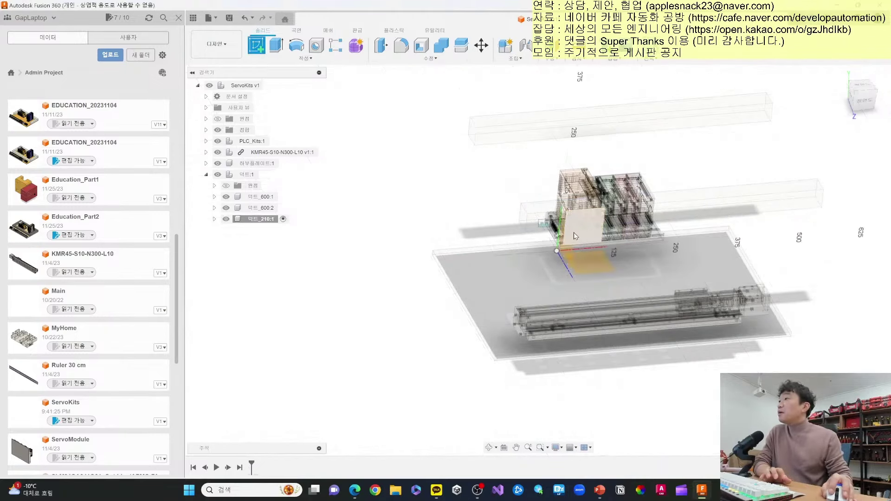
Draw a rectangle in 덕트_210 dimensioned 40 × 40 mm.
click(583, 223)
text(40)
key(Return)
key(d)
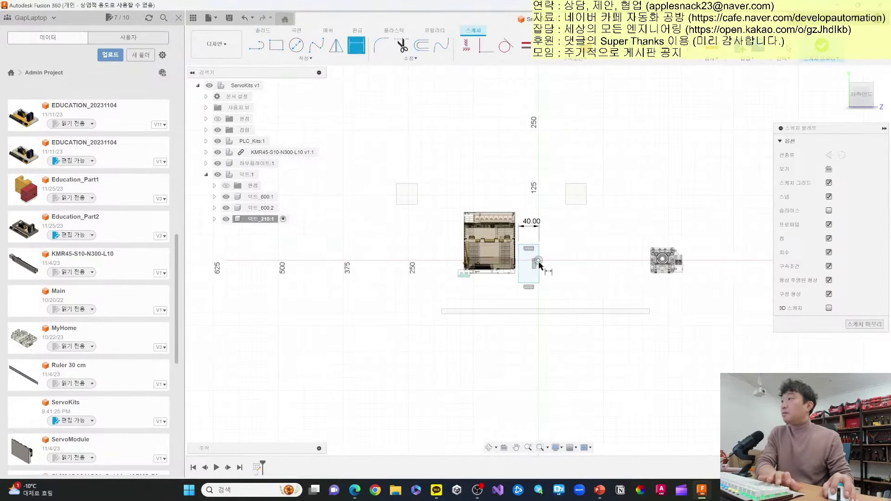
click(538, 269)
click(578, 274)
text(40)
key(Return)
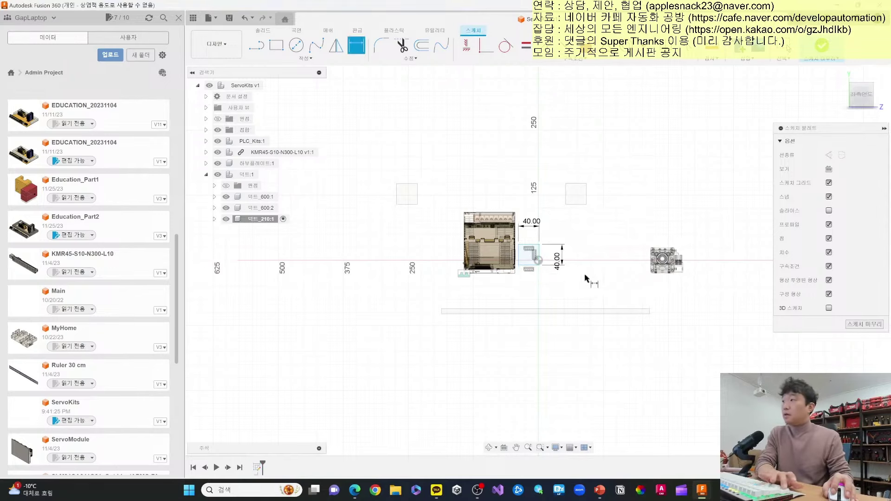
Set both offset dimensions to 20 mm and finish the sketch.
scroll(532, 267, up, 2)
scroll(540, 262, up, 2)
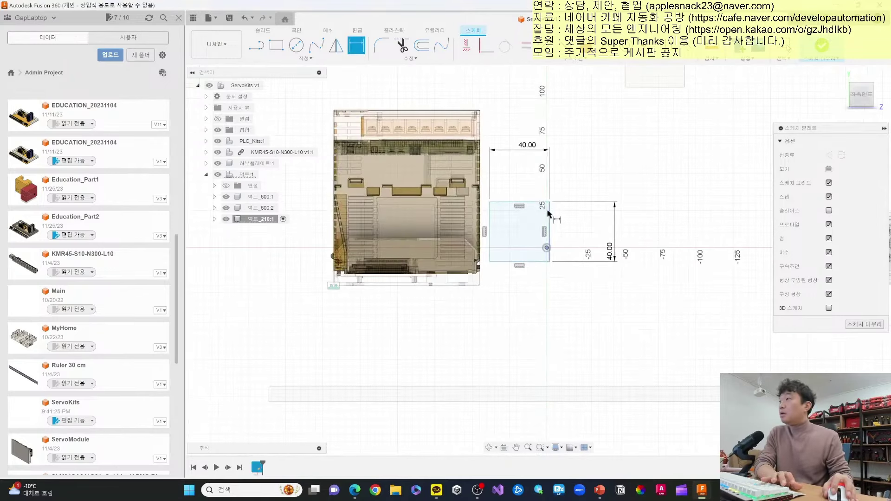
click(584, 213)
text(d14/2)
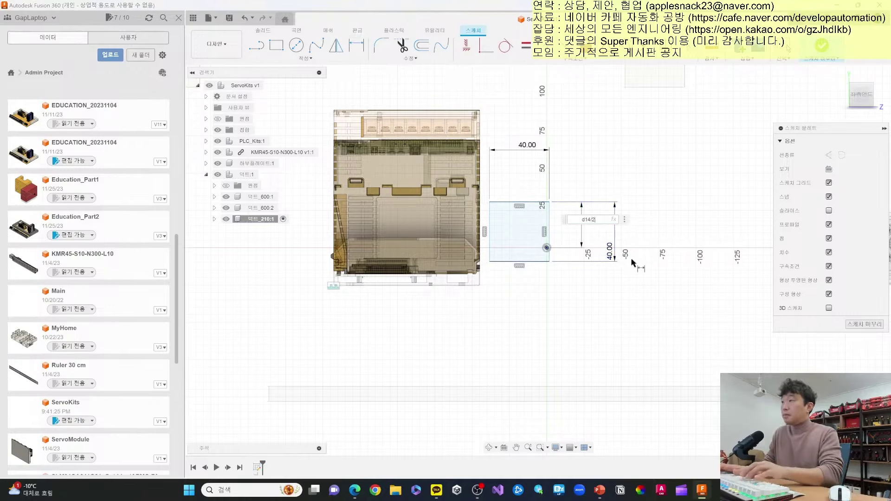
key(Return)
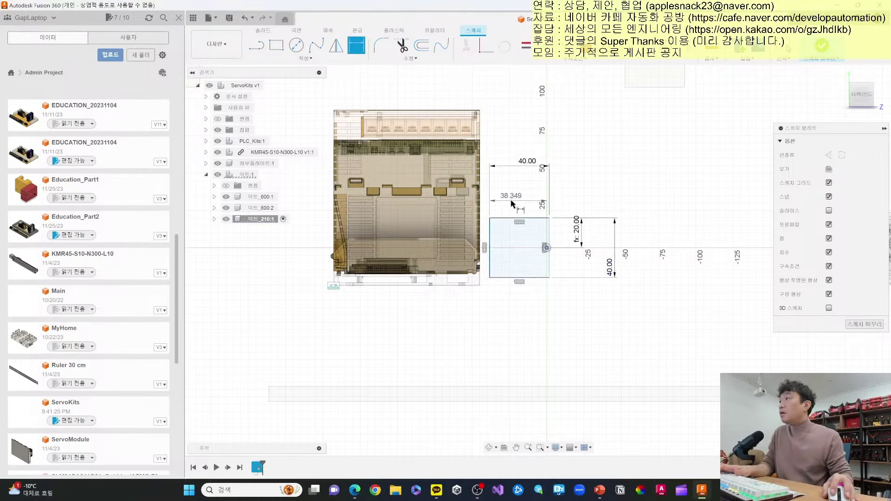
click(511, 203)
text(20)
key(Return)
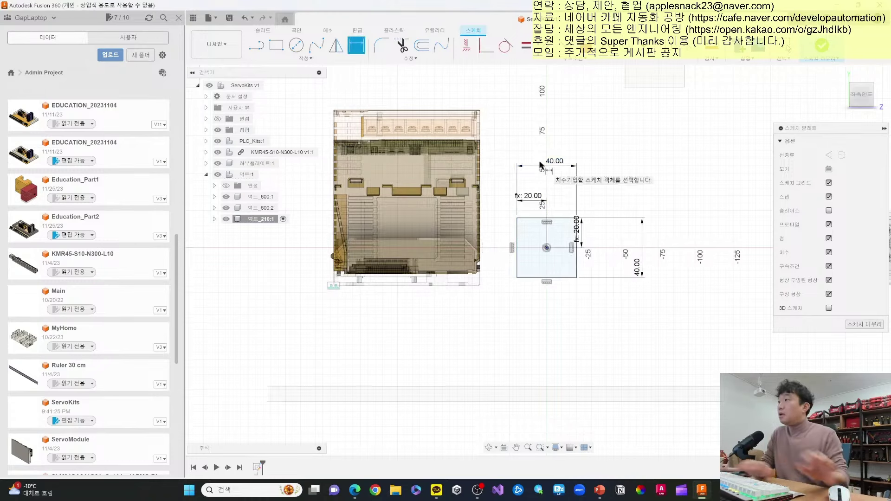
click(822, 46)
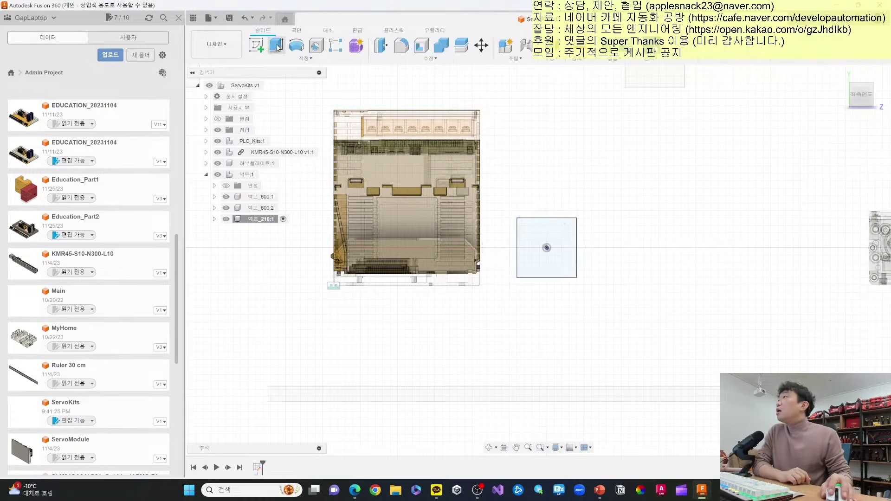
Extrude the 덕트_210 square 210 mm as a solid body.
click(278, 46)
text(210)
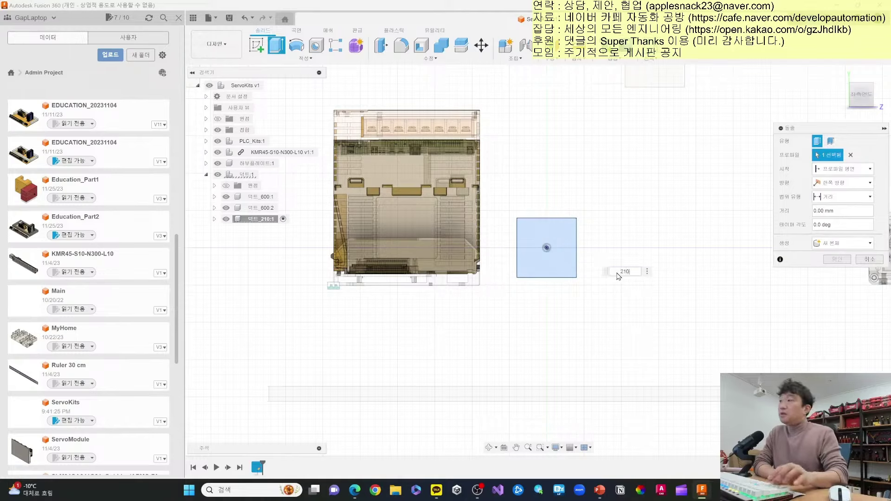
key(Return)
key(F6)
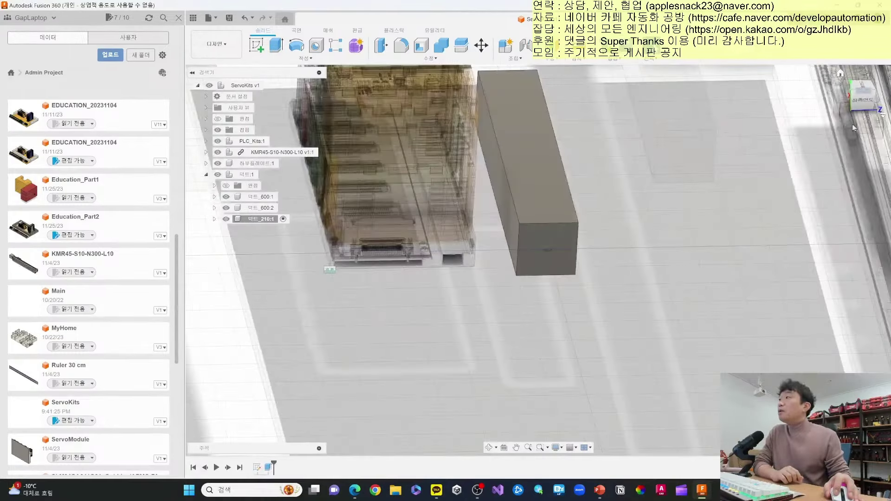
Activate the top-level ServoKits v1 assembly and drag the new duct to the plate's left edge.
click(269, 86)
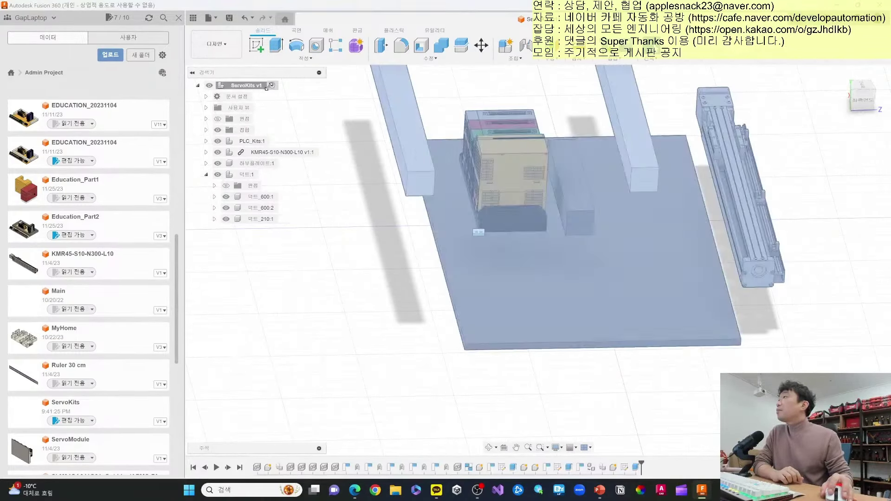
drag(555, 204, 436, 273)
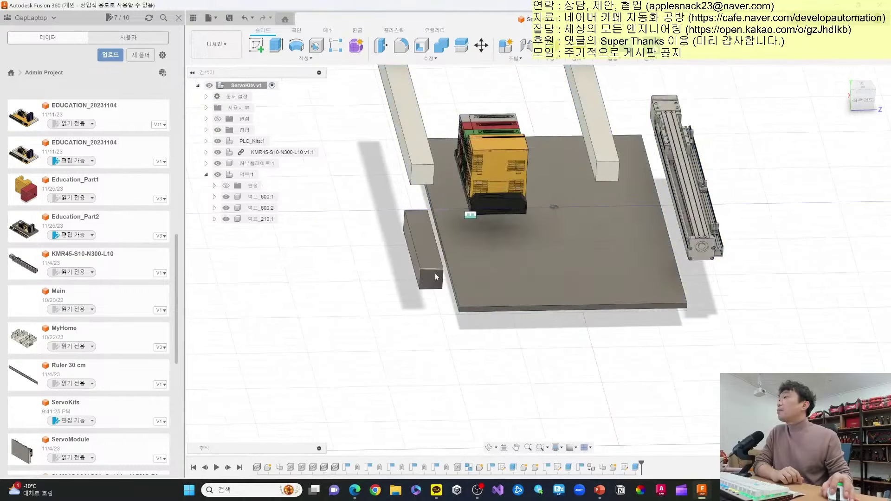
shift+middle_drag(538, 260, 533, 297)
shift+middle_drag(538, 260, 466, 322)
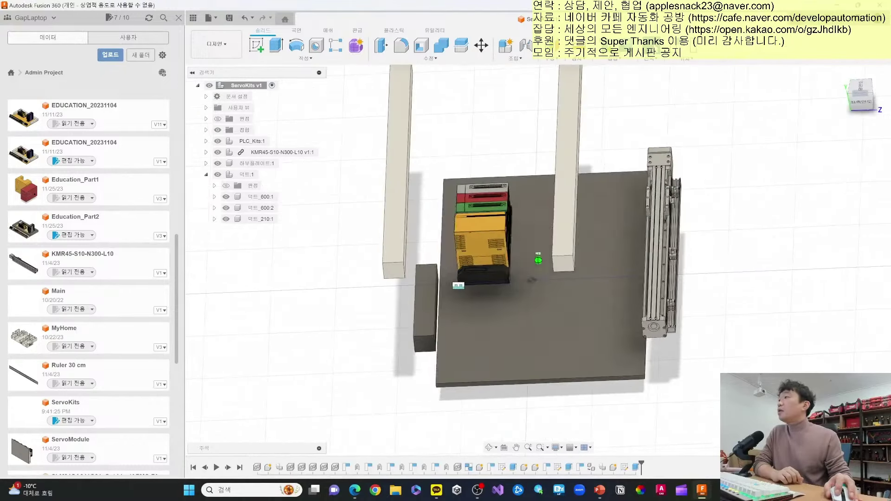
right_click(375, 319)
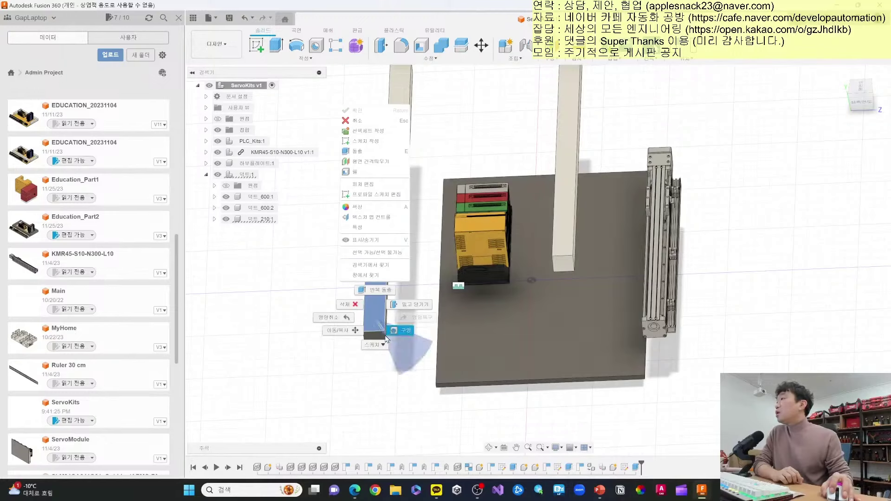
Give the 덕트_210 duct body a beige appearance.
click(374, 207)
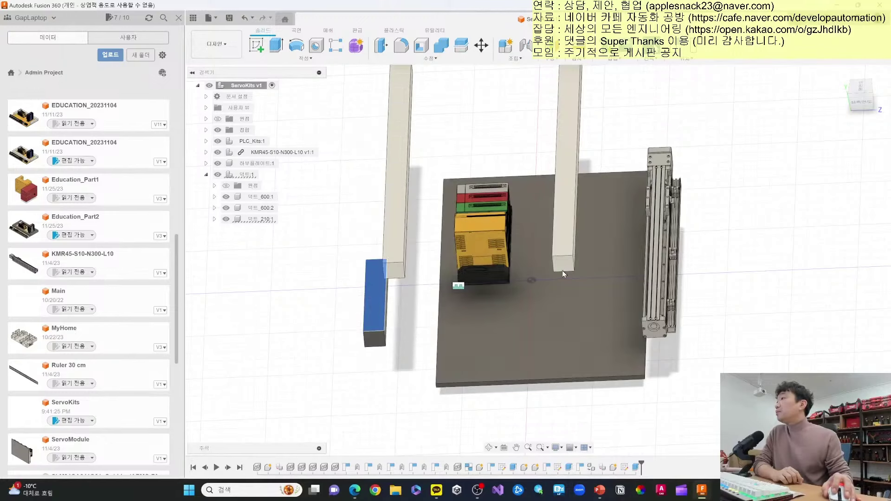
drag(716, 200, 379, 333)
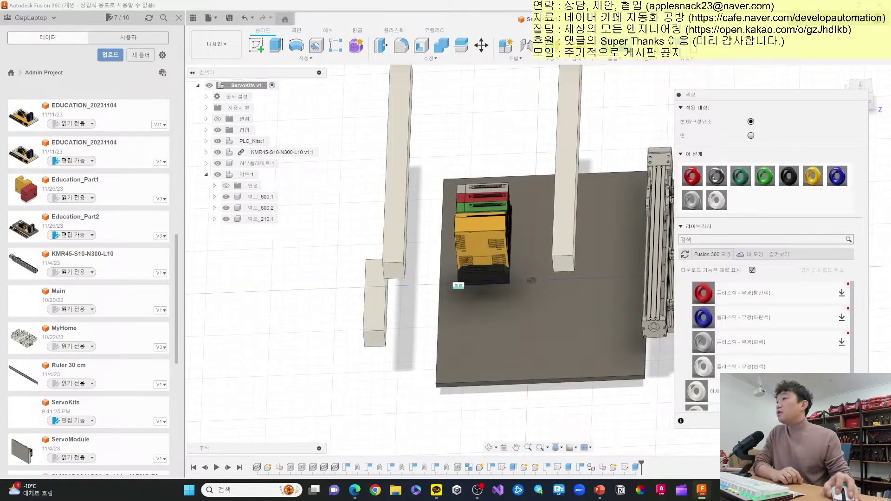
key(Escape)
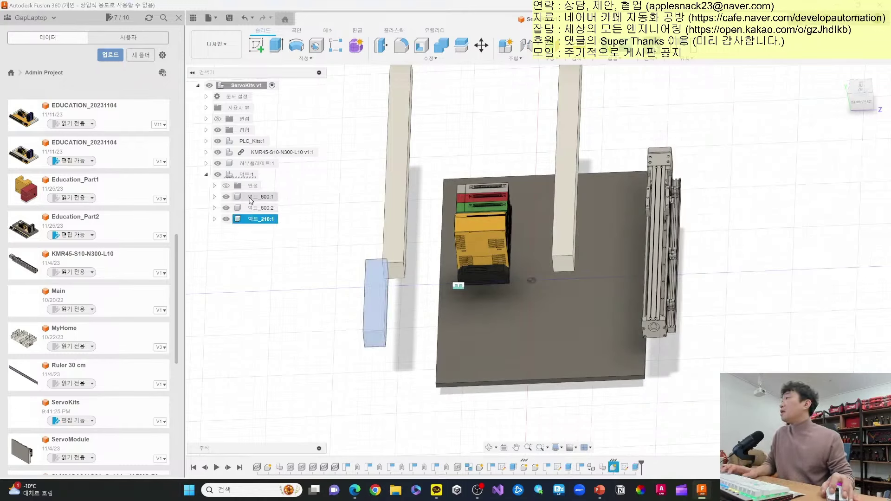
Paste a copy of 덕트_210 and move it 150 mm along the arrow.
click(246, 174)
click(506, 269)
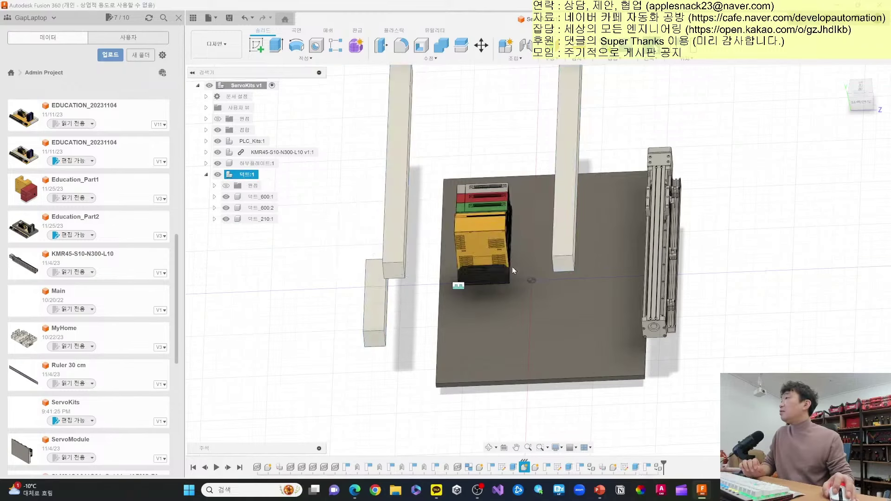
key(ctrl+v)
drag(404, 300, 479, 299)
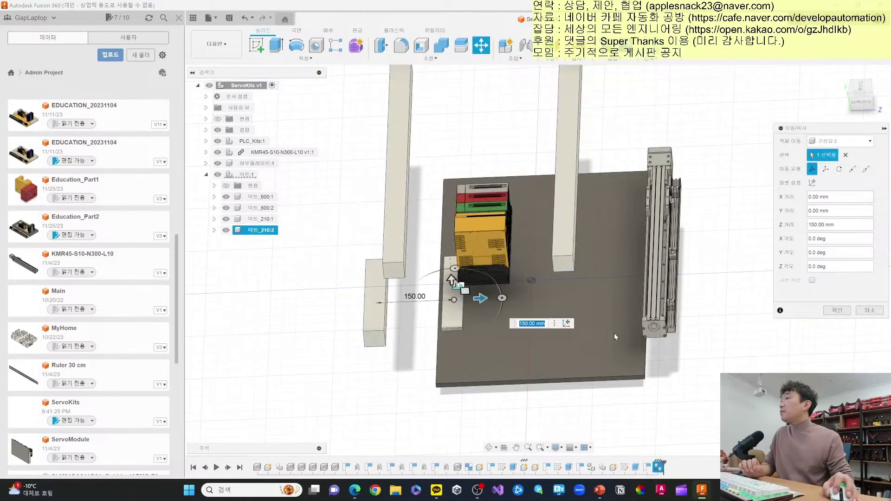
click(840, 310)
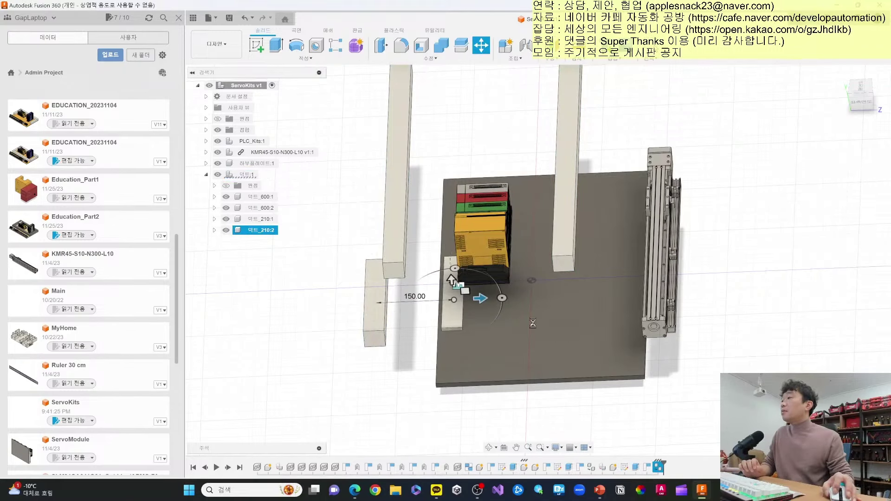
shift+middle_drag(539, 260, 539, 258)
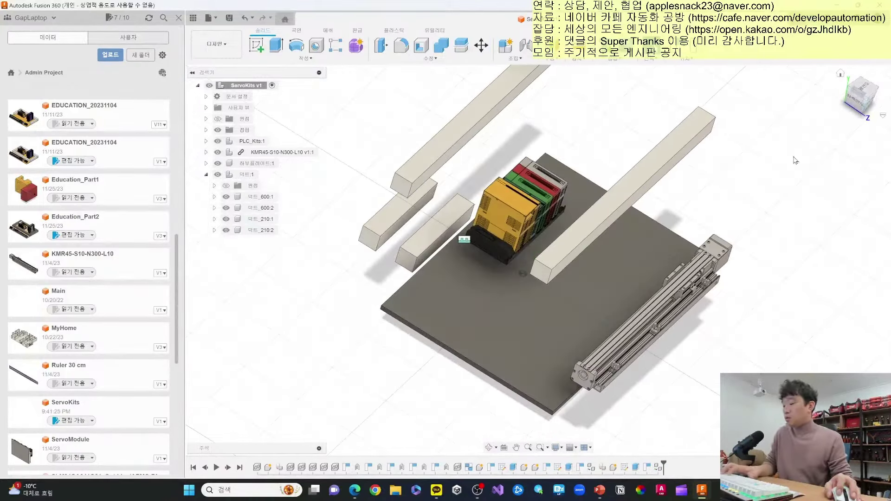
Align the first duct's end face to the base plate edge.
key(a)
scroll(440, 124, up, 3)
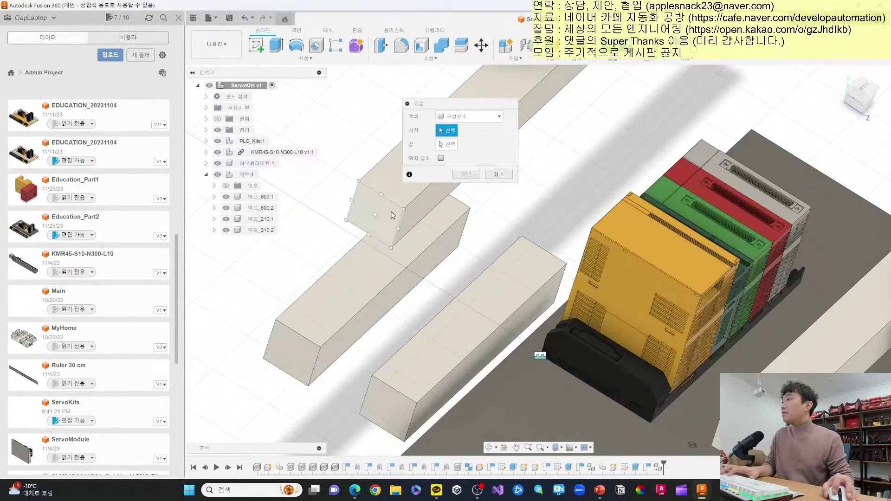
click(397, 214)
scroll(396, 279, down, 3)
scroll(395, 282, up, 5)
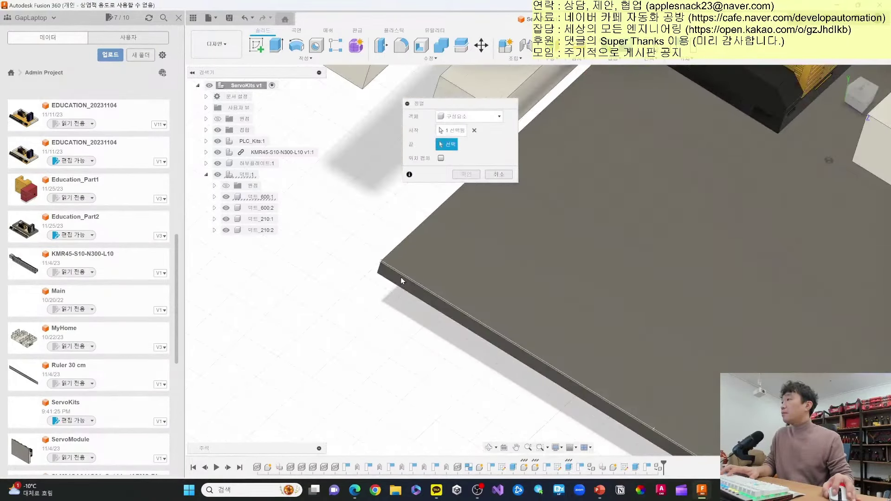
click(407, 281)
scroll(477, 210, down, 3)
scroll(478, 211, down, 3)
scroll(478, 211, down, 2)
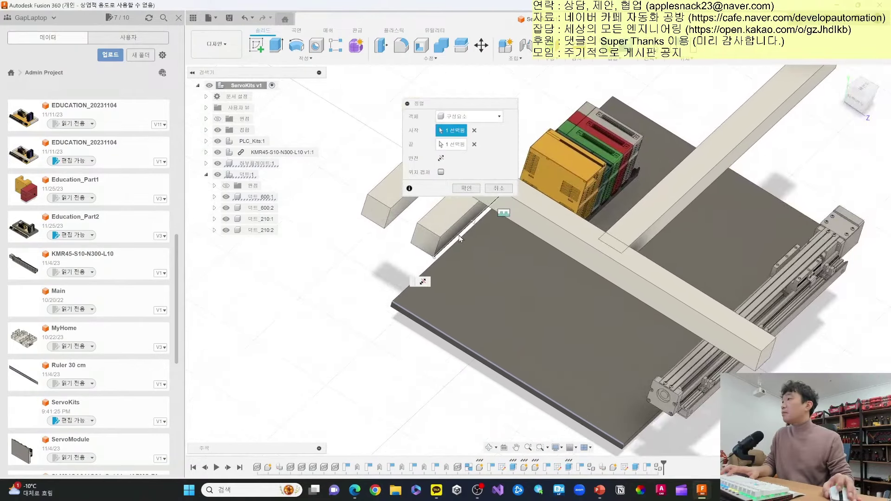
key(Return)
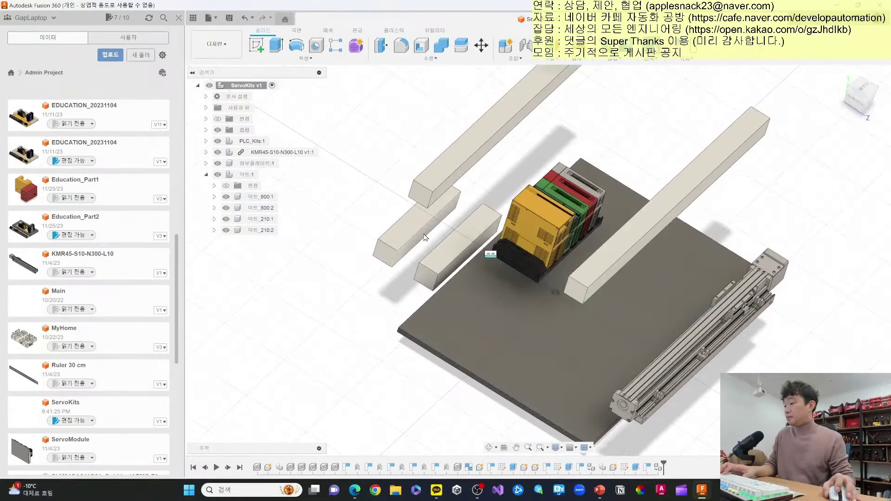
Align the second duct's face to the plate edge.
key(Return)
scroll(428, 201, up, 2)
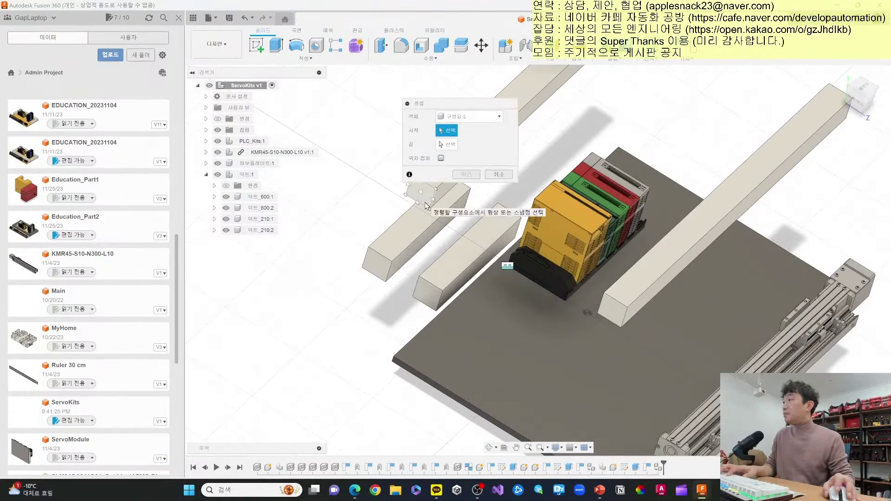
click(426, 206)
scroll(405, 362, up, 3)
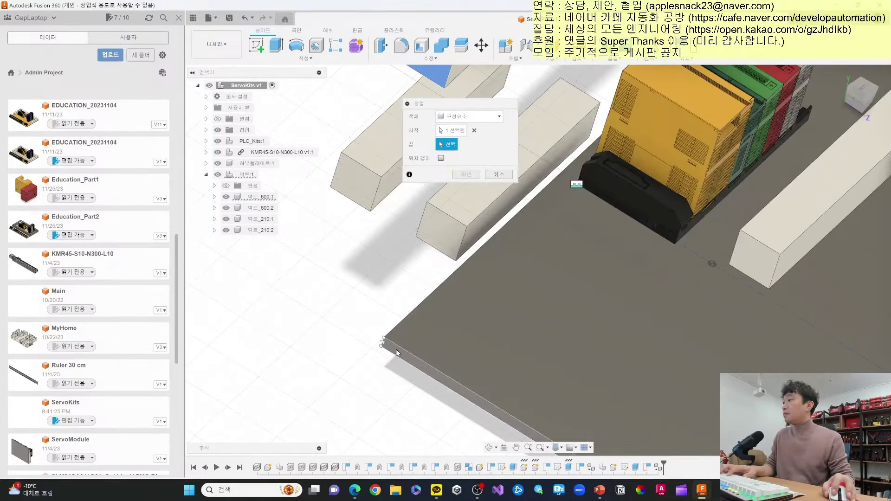
click(404, 356)
scroll(453, 338, down, 2)
scroll(452, 338, down, 2)
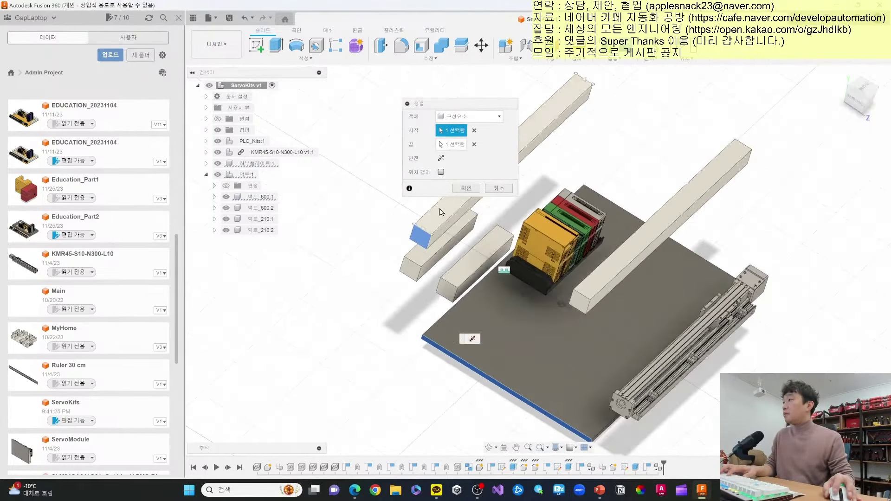
click(466, 188)
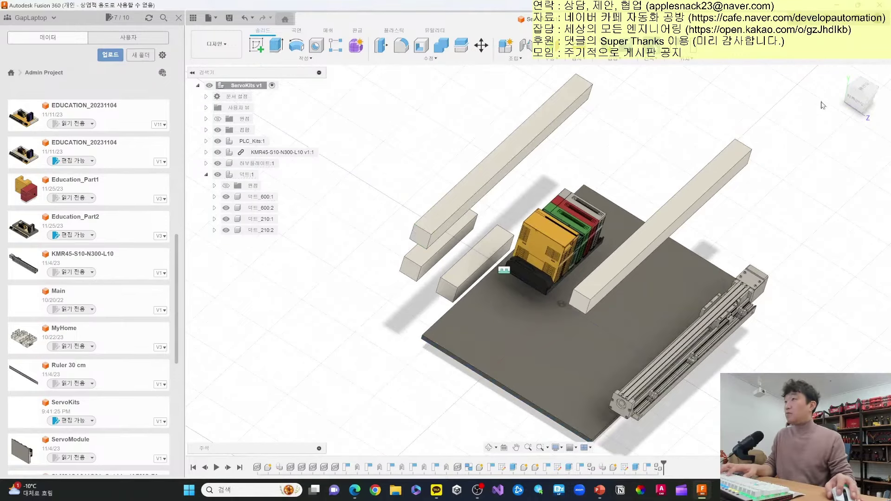
click(856, 95)
Align the long duct's edge flush onto the plate face.
key(Return)
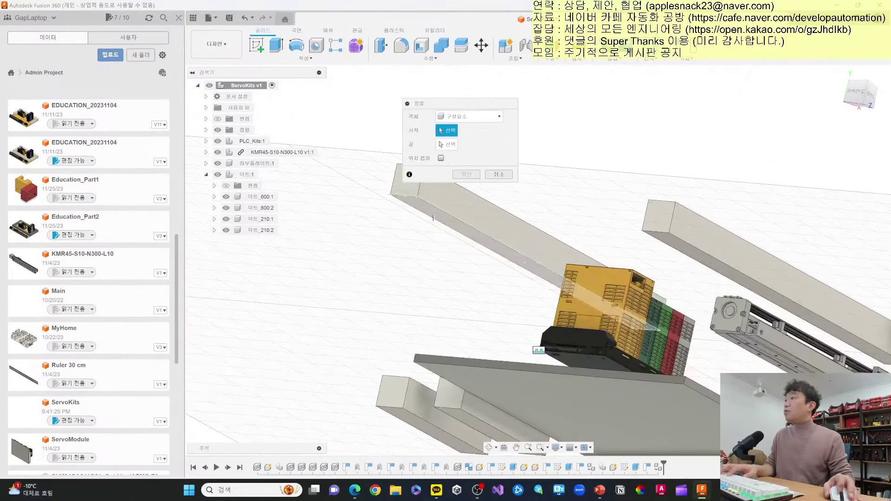
click(433, 218)
scroll(433, 218, down, 2)
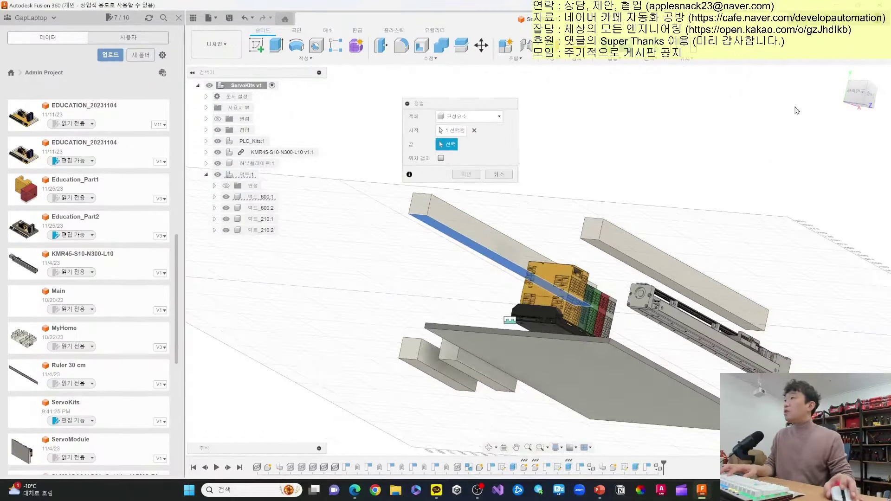
click(853, 92)
click(472, 349)
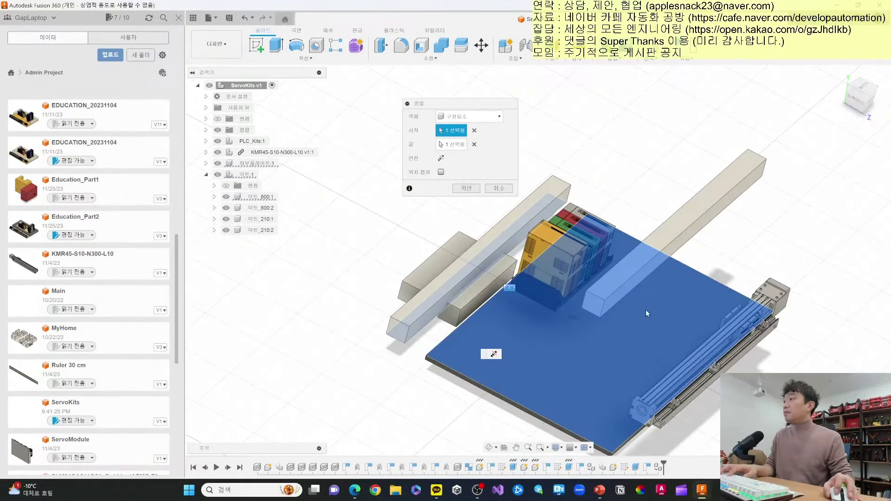
click(466, 189)
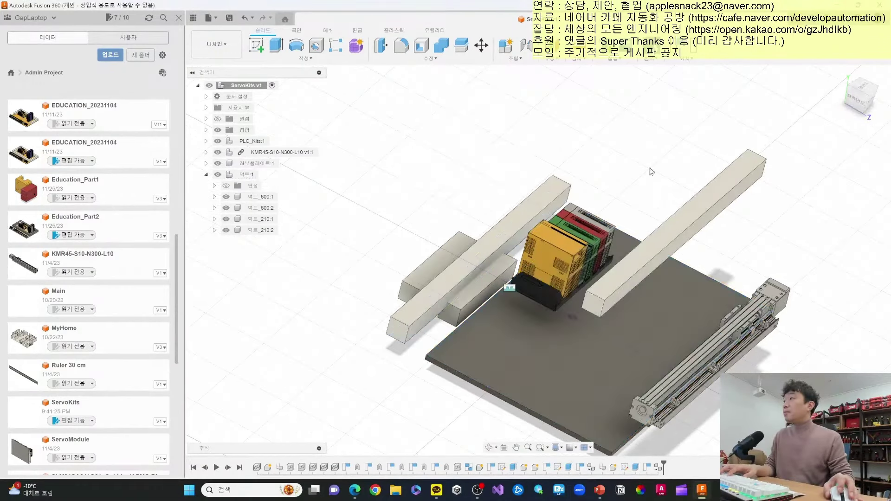
click(861, 99)
Align another duct face to the plate edge and set up an as-built joint with the plate.
key(Return)
click(427, 355)
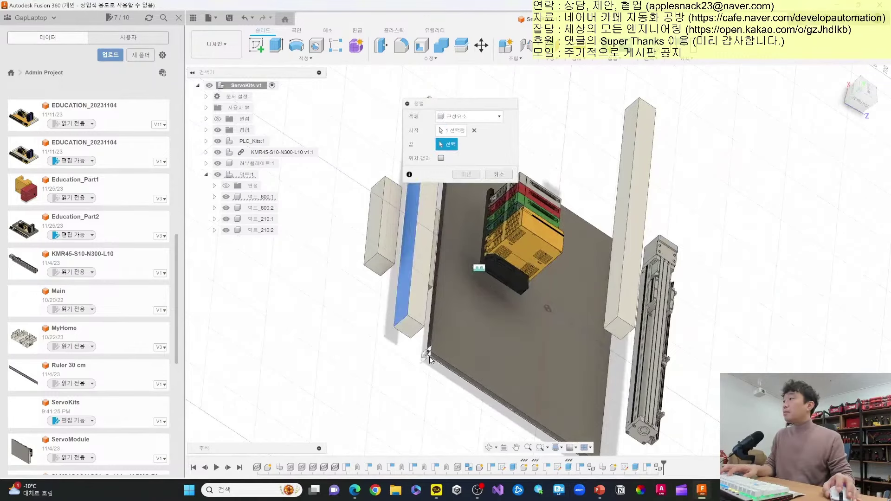
scroll(430, 359, up, 5)
click(434, 333)
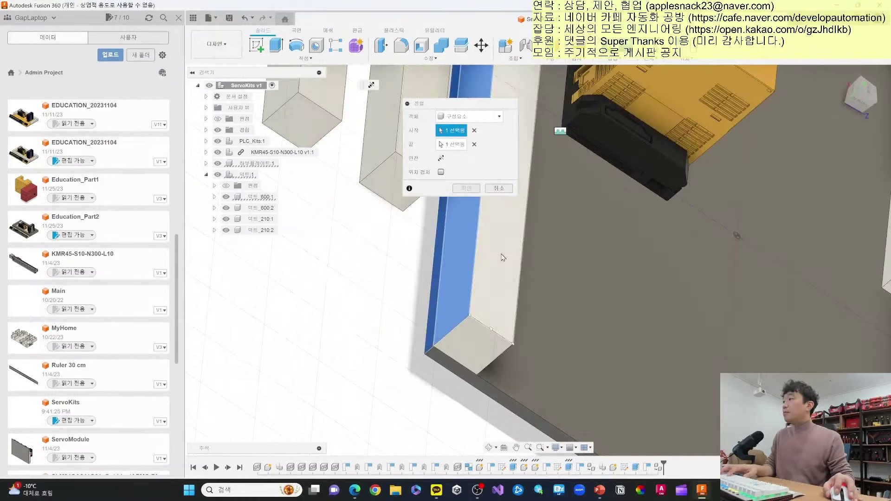
click(466, 190)
key(shift+j)
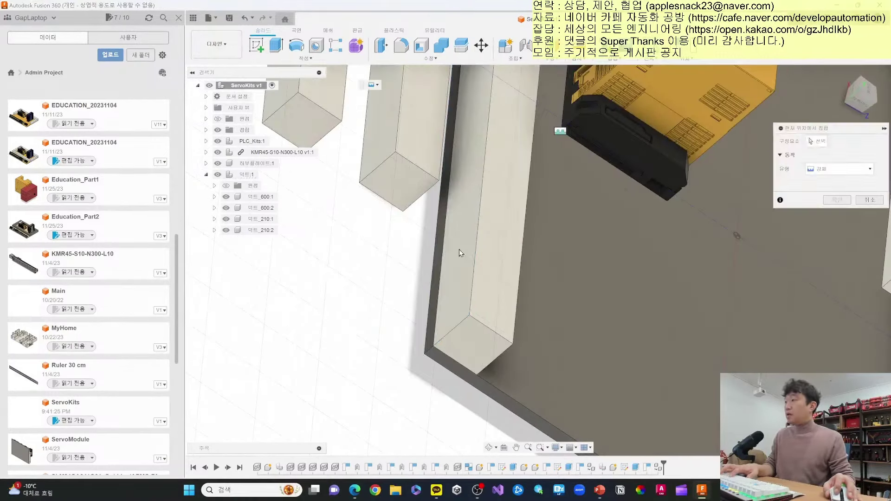
click(458, 249)
click(589, 258)
Align the short duct's end face against the long duct's face.
click(837, 199)
scroll(653, 281, down, 3)
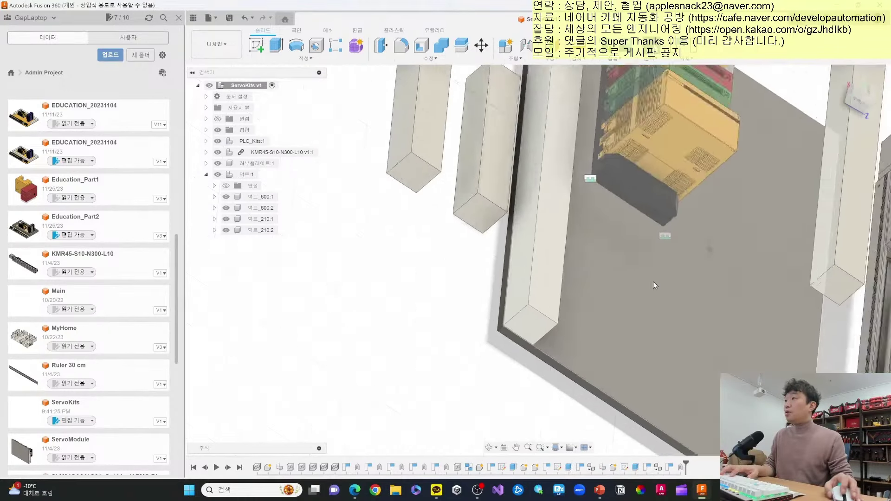
scroll(653, 281, down, 3)
key(a)
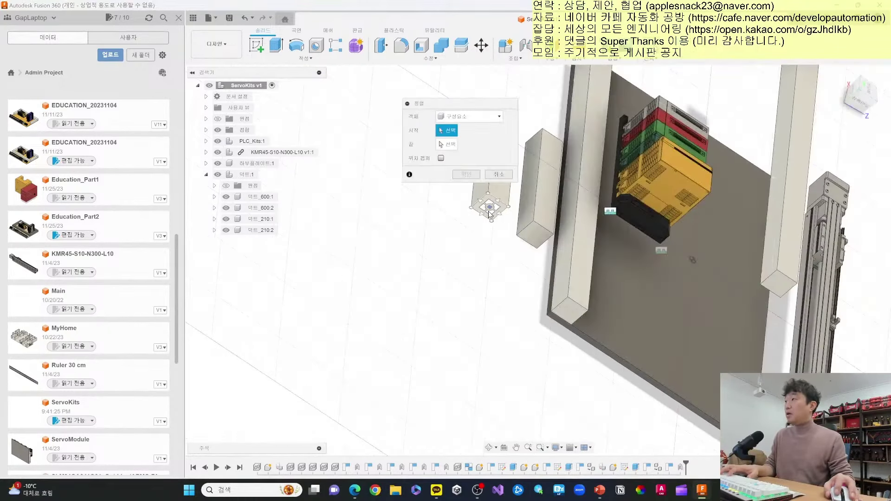
scroll(482, 209, up, 3)
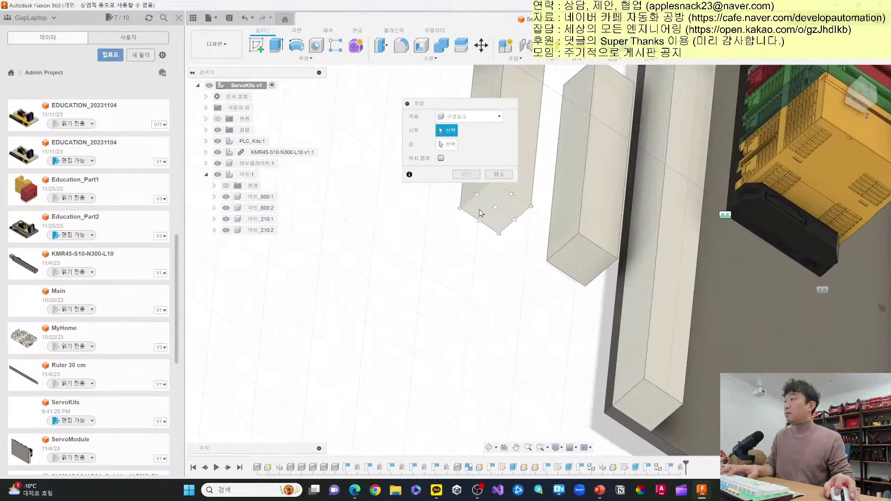
click(480, 213)
scroll(508, 199, down, 3)
scroll(527, 204, down, 2)
shift+middle_drag(537, 259, 633, 263)
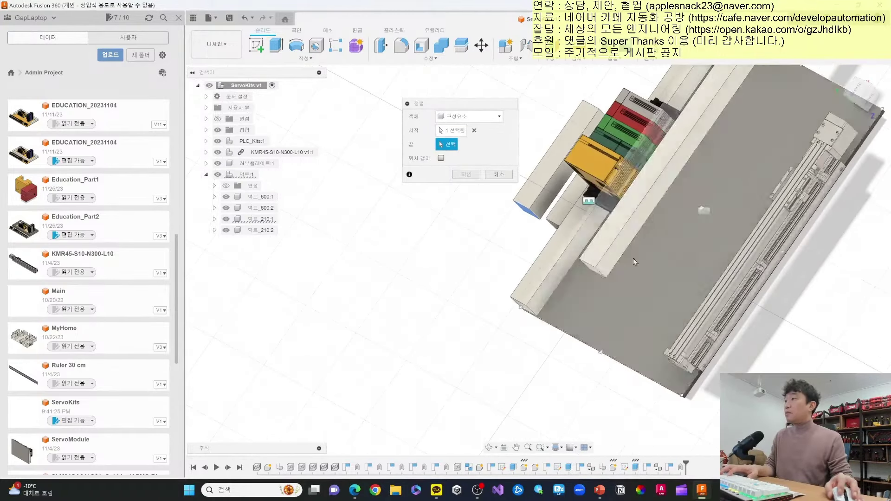
click(539, 296)
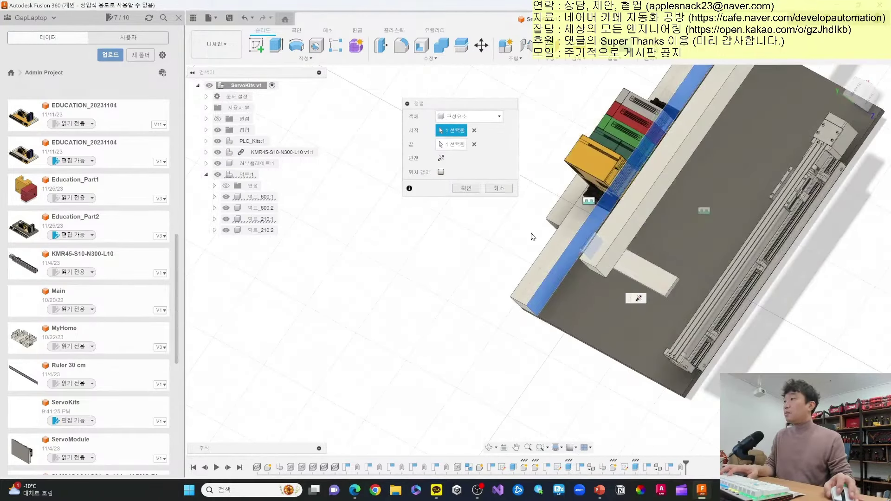
click(467, 188)
scroll(602, 280, up, 3)
scroll(692, 287, up, 3)
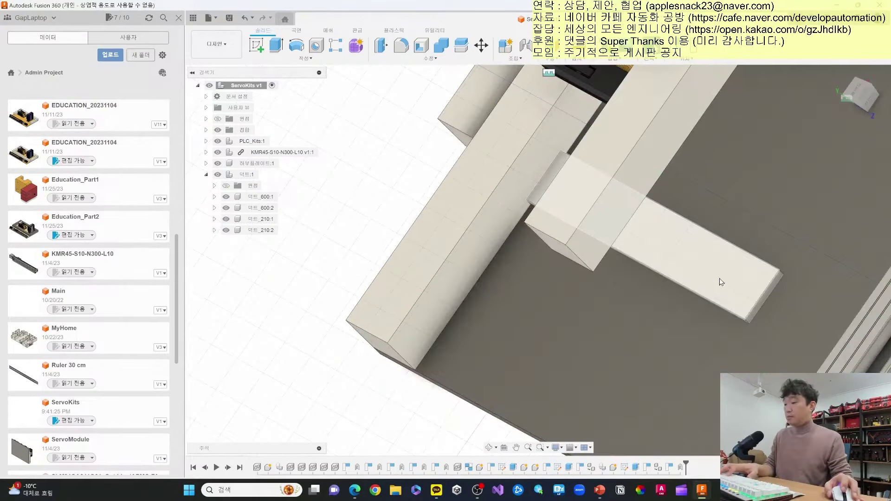
Align another short duct face to the long duct face.
key(a)
click(672, 260)
click(511, 241)
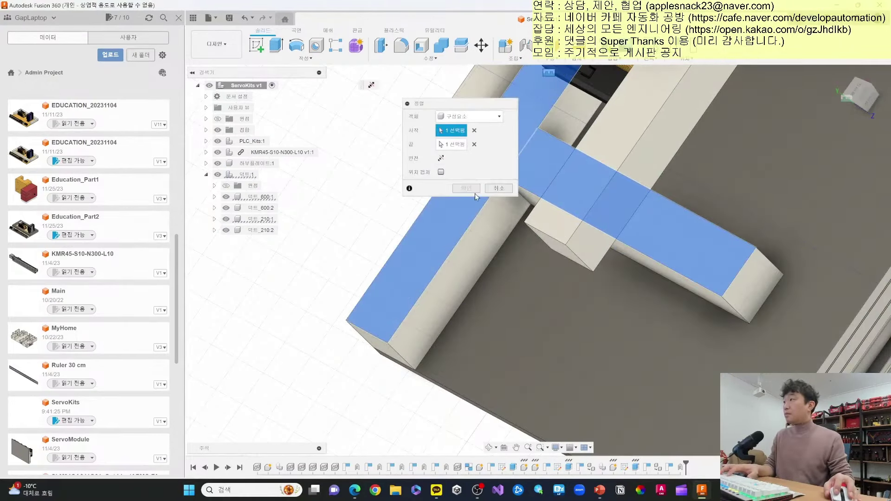
click(470, 190)
Align the short duct's side face to the base plate edge.
key(a)
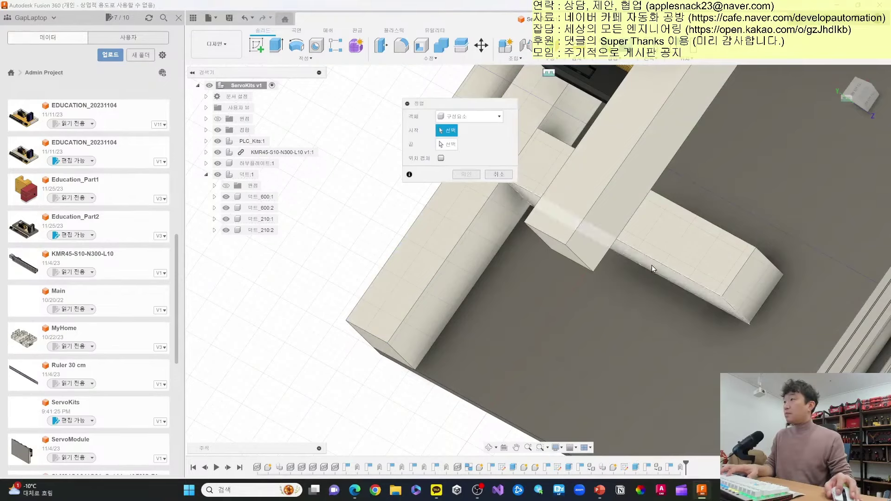
click(652, 265)
scroll(497, 334, up, 3)
scroll(487, 330, up, 3)
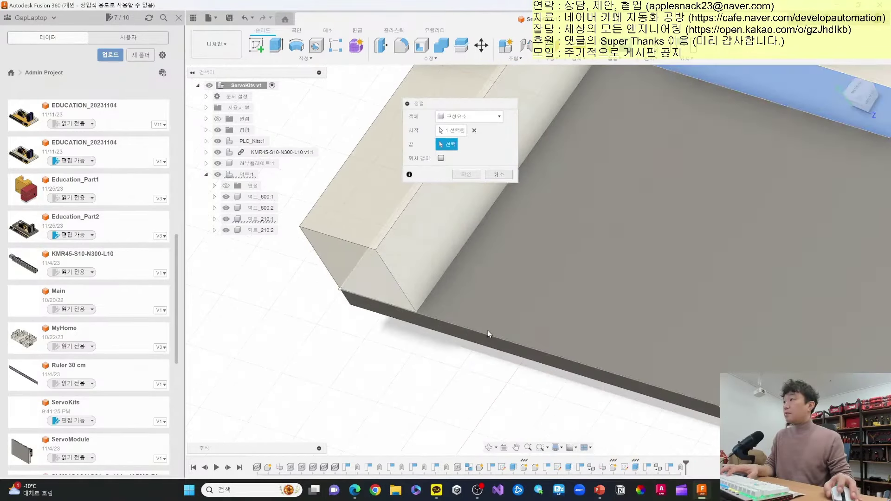
click(477, 338)
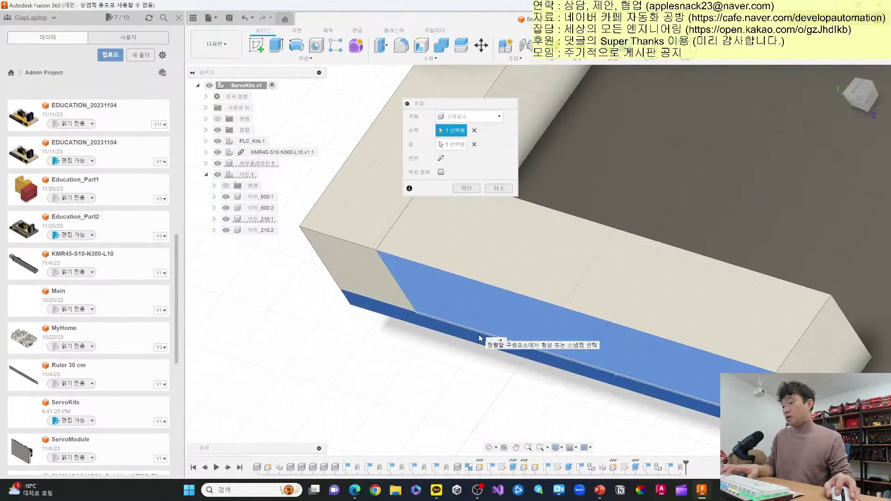
click(465, 188)
Fix the duct pieces in place with an as-built joint.
key(shift+j)
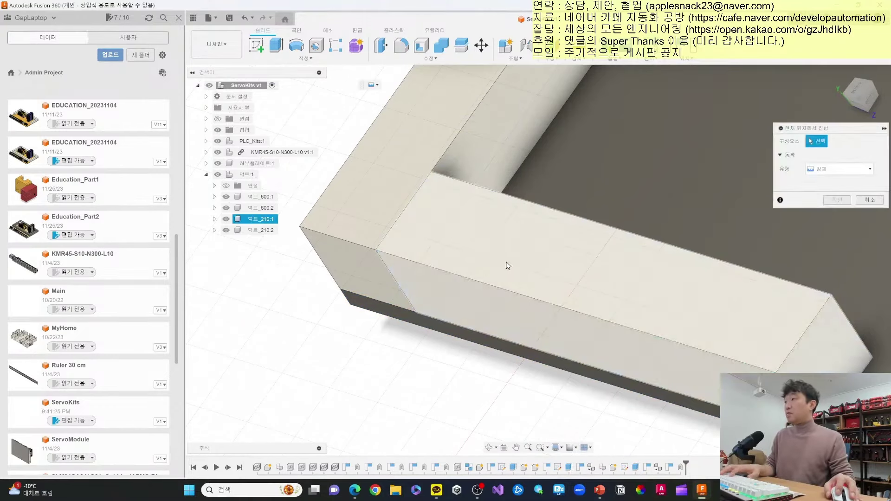
click(837, 199)
scroll(836, 202, down, 3)
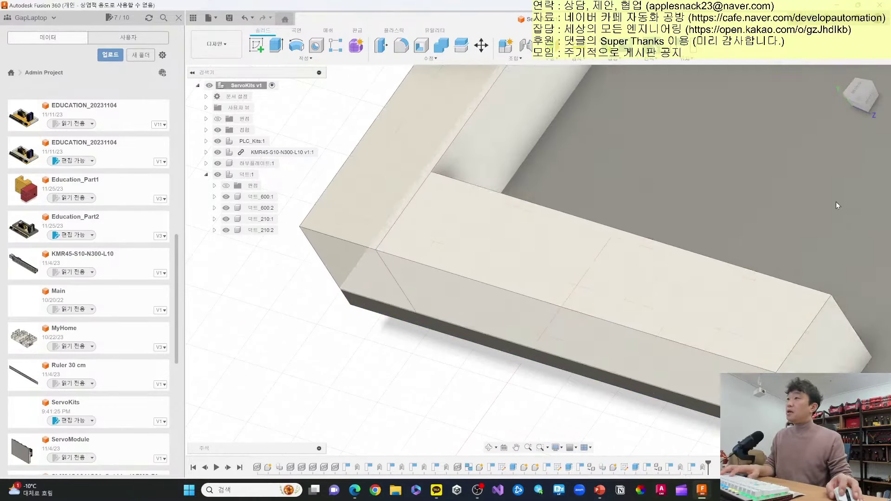
scroll(793, 235, down, 3)
middle_drag(793, 236, 492, 264)
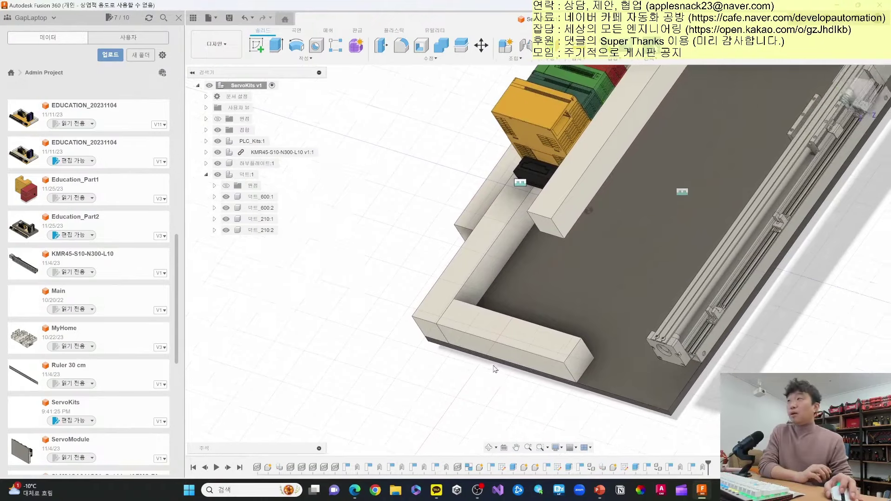
Align the inner duct's end face to the side of the short cross duct.
key(ctrl+z)
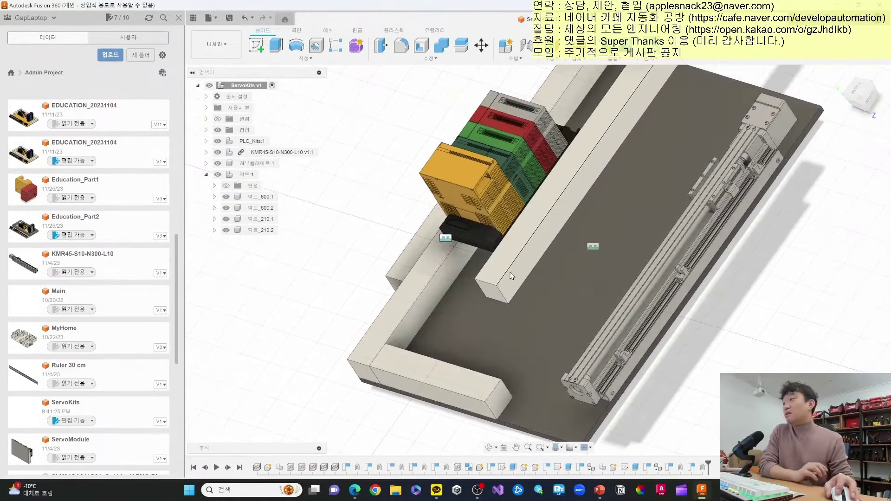
scroll(499, 294, up, 1)
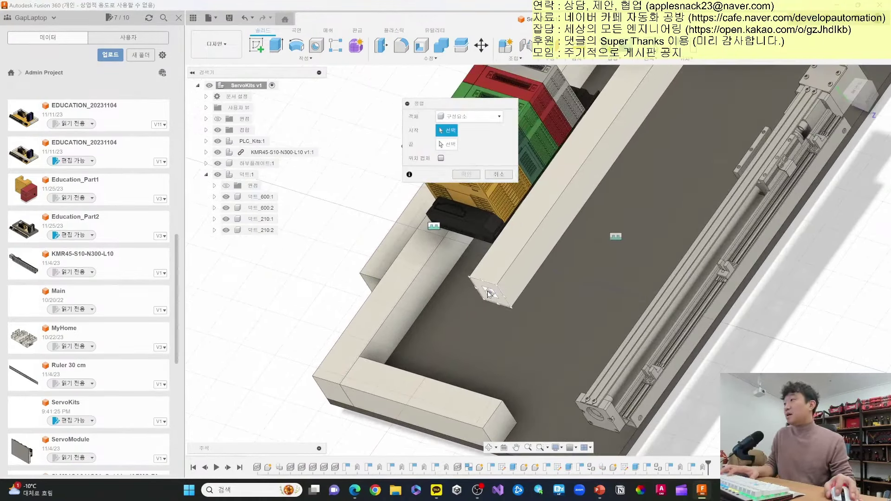
click(488, 294)
middle_drag(489, 294, 534, 314)
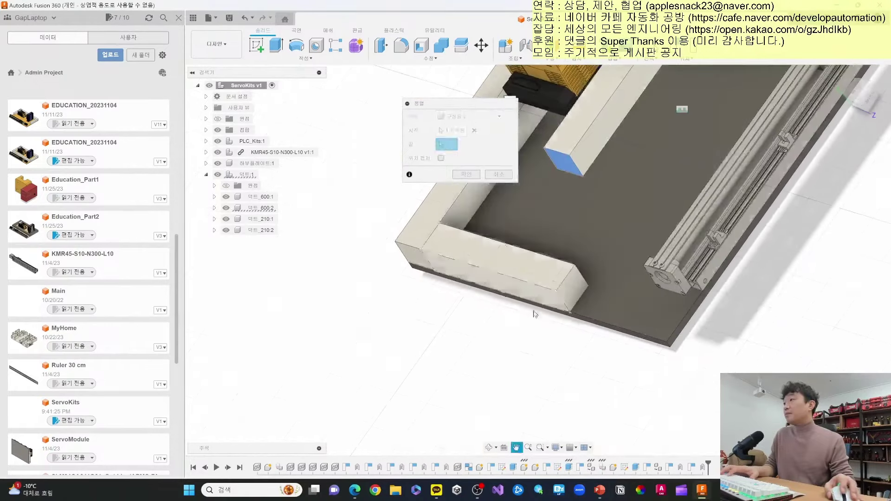
click(554, 307)
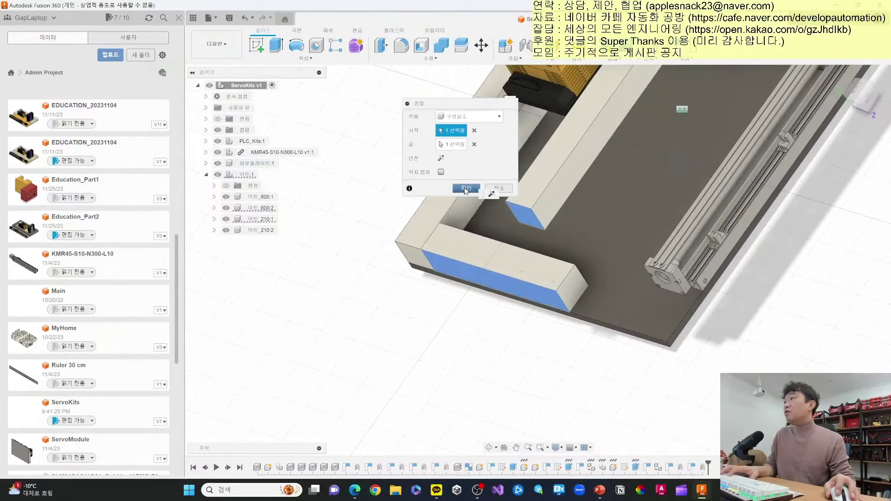
click(466, 190)
Align the inner duct's side face to the cross duct's end face.
shift+middle_drag(650, 209, 732, 204)
scroll(732, 204, up, 2)
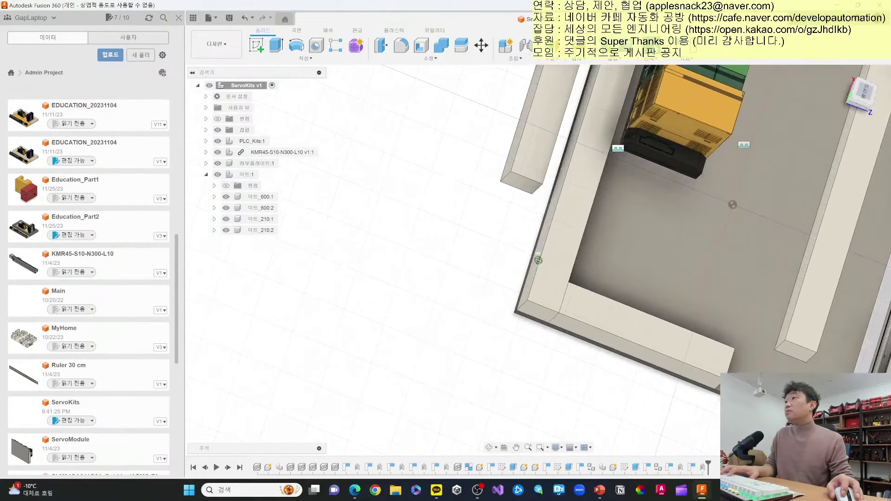
scroll(789, 302, up, 2)
click(784, 325)
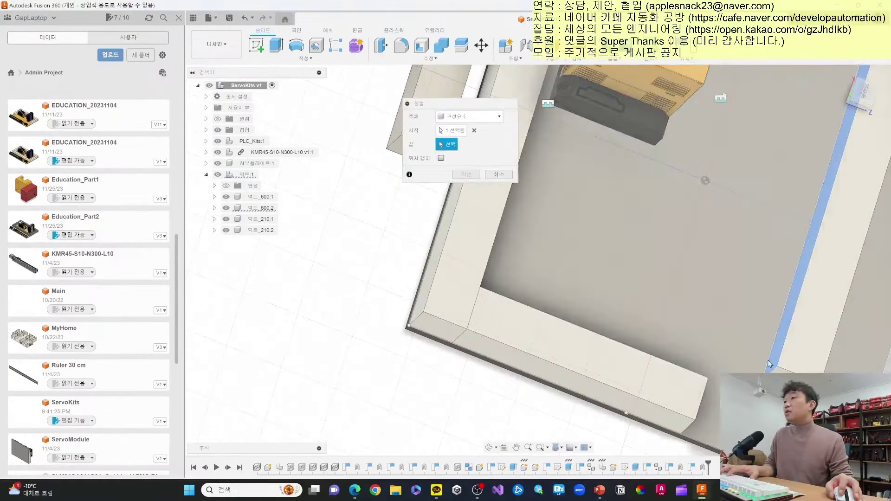
shift+middle_drag(824, 208, 785, 147)
click(866, 93)
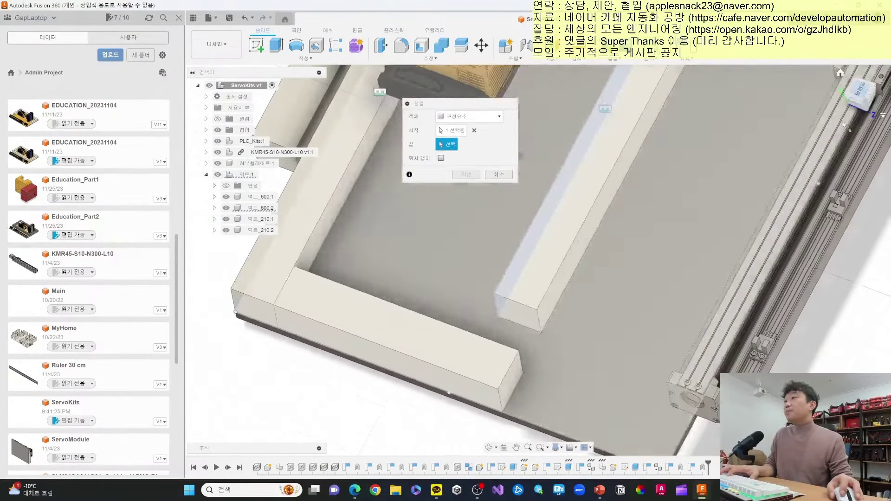
scroll(523, 371, up, 2)
scroll(502, 380, up, 2)
click(511, 375)
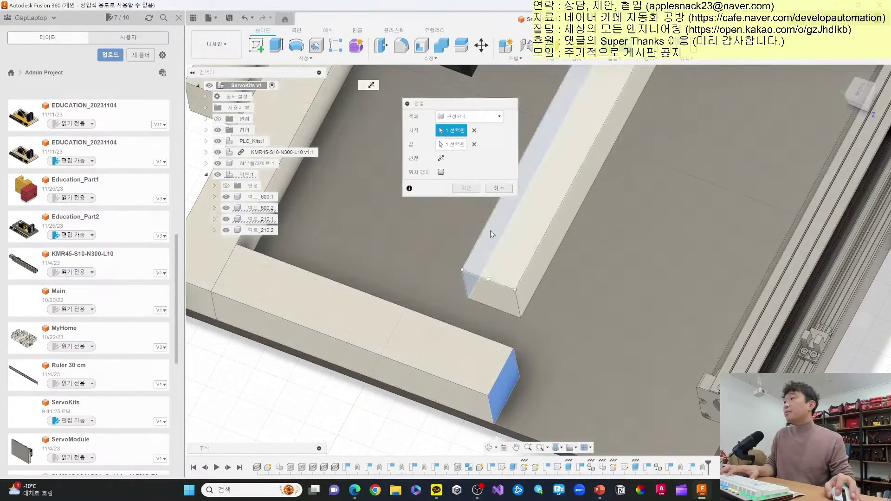
click(464, 190)
Level the inner duct's top face with the cross duct's top face.
key(Return)
click(500, 245)
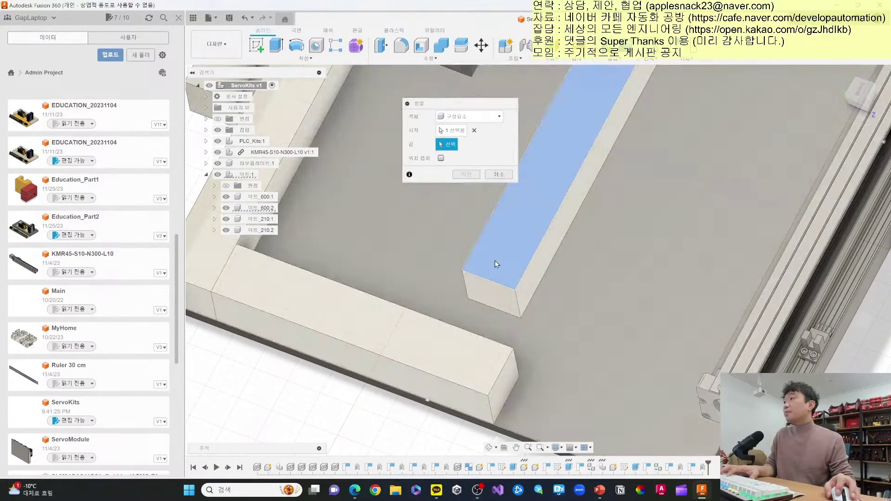
click(472, 371)
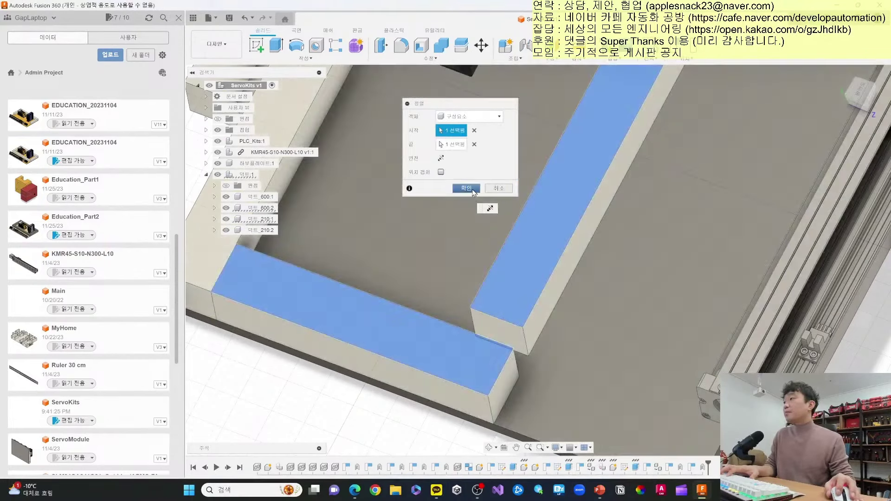
click(466, 188)
Butt the inner duct's end face against the cross duct's side face.
shift+middle_drag(867, 96, 538, 260)
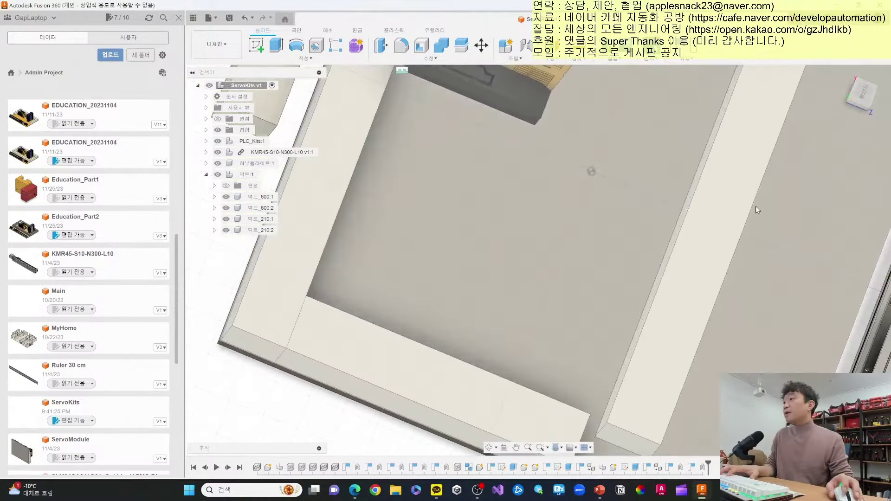
middle_drag(758, 209, 816, 85)
shift+middle_drag(865, 105, 857, 116)
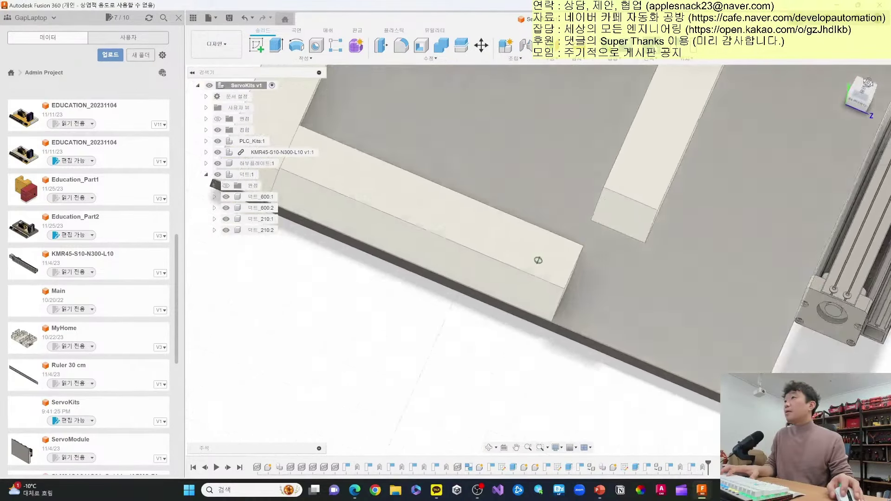
click(652, 45)
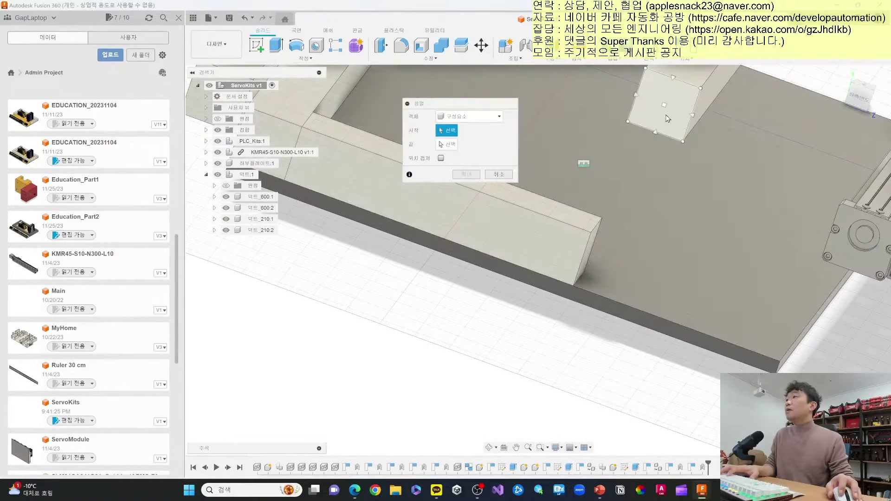
click(667, 125)
click(561, 271)
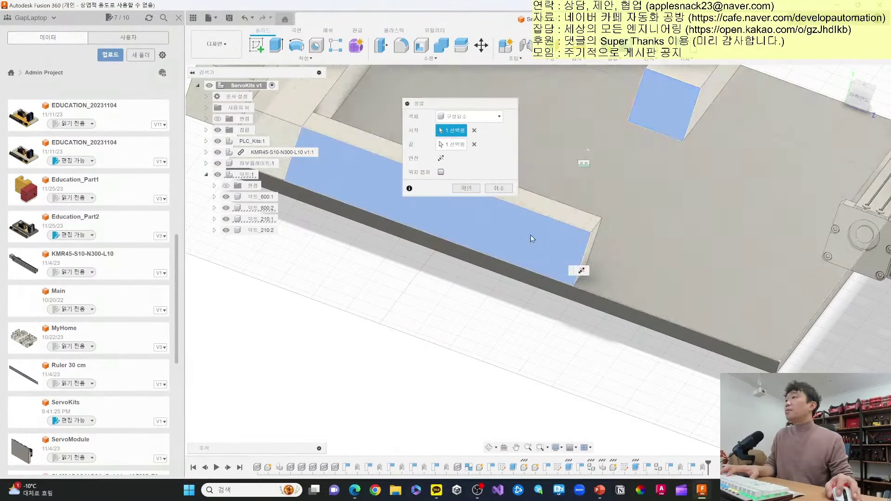
key(Return)
Align the duct's underside face to the matching face on the cross duct.
shift+middle_drag(815, 103, 634, 329)
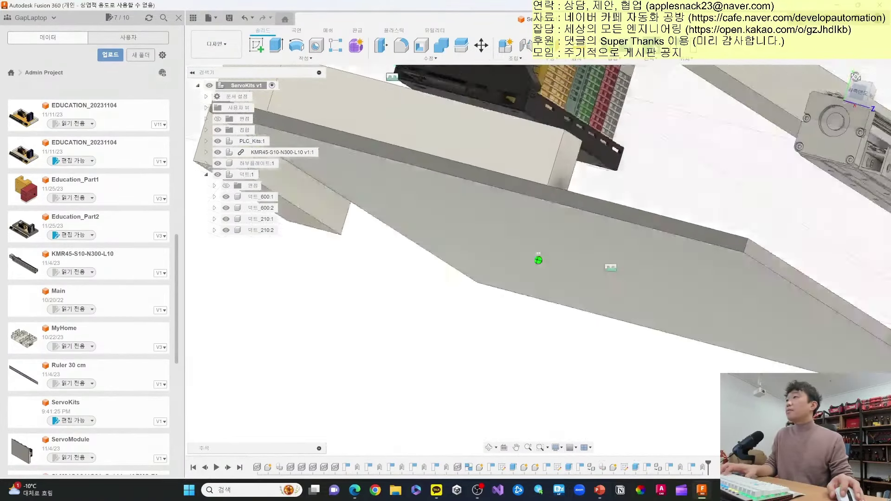
right_click(634, 328)
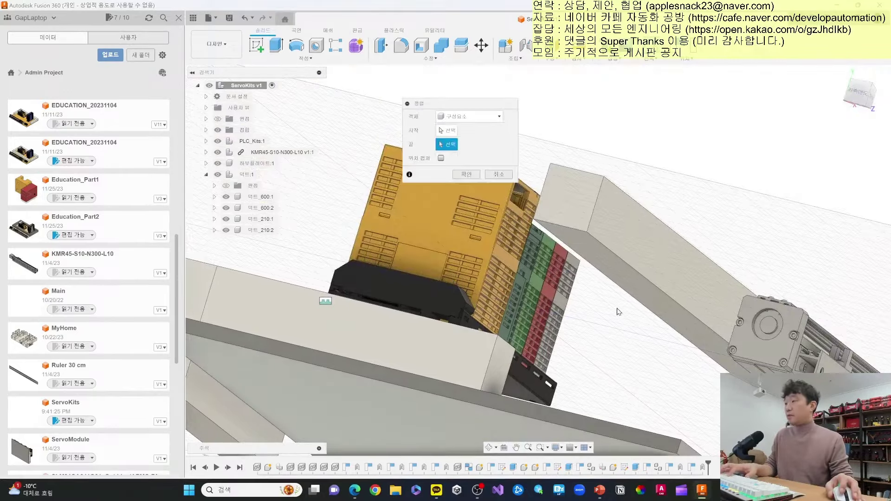
click(602, 265)
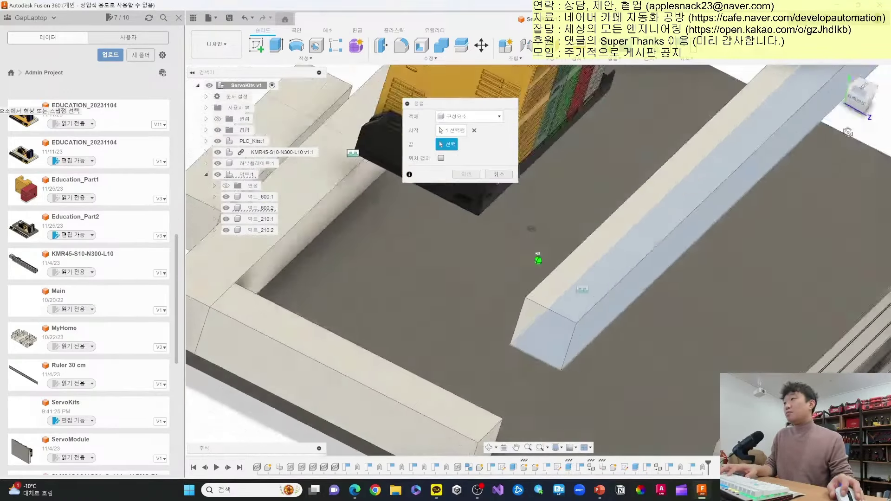
shift+middle_drag(859, 104, 567, 344)
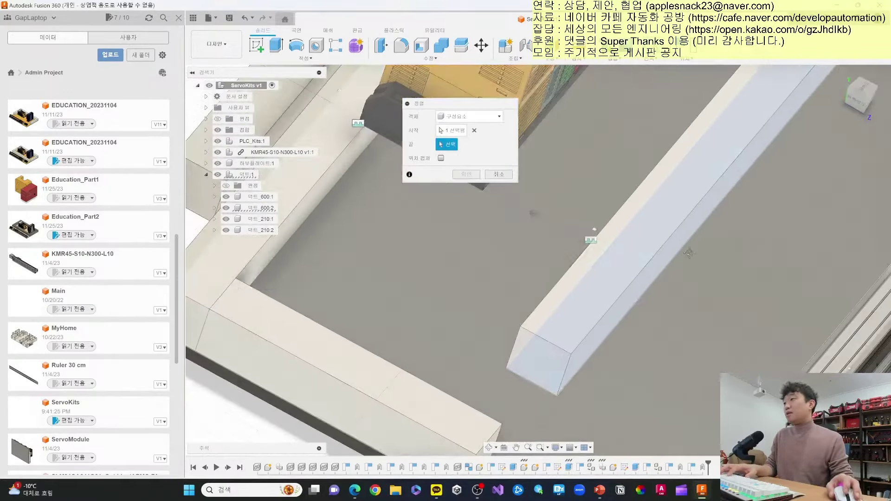
click(566, 343)
click(467, 188)
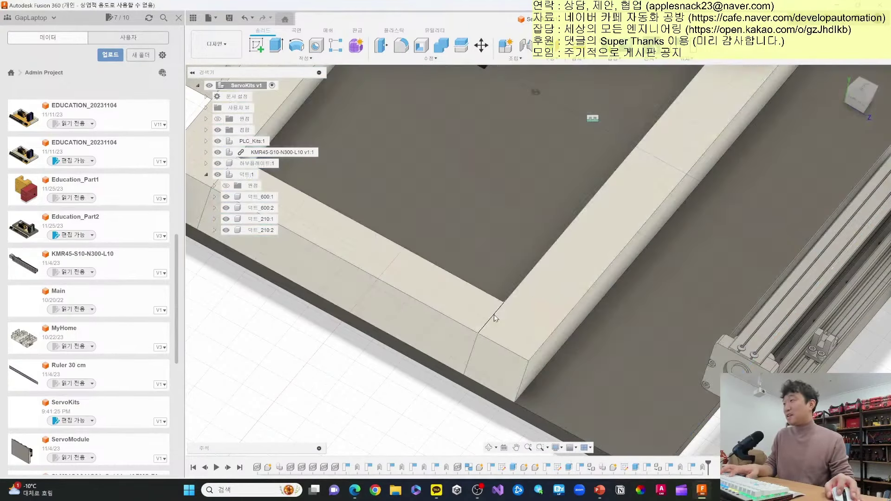
key(shift+j)
Lock the second 600 mm duct to the short cross duct with an as-built joint.
click(509, 337)
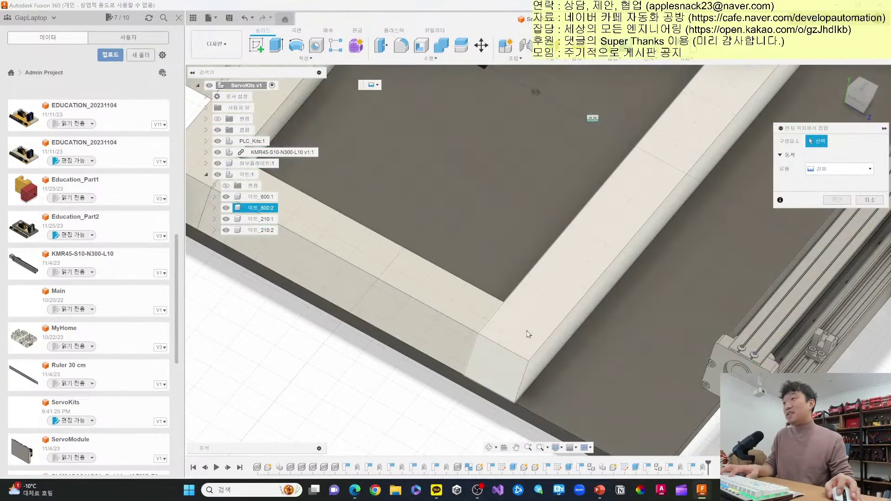
click(467, 317)
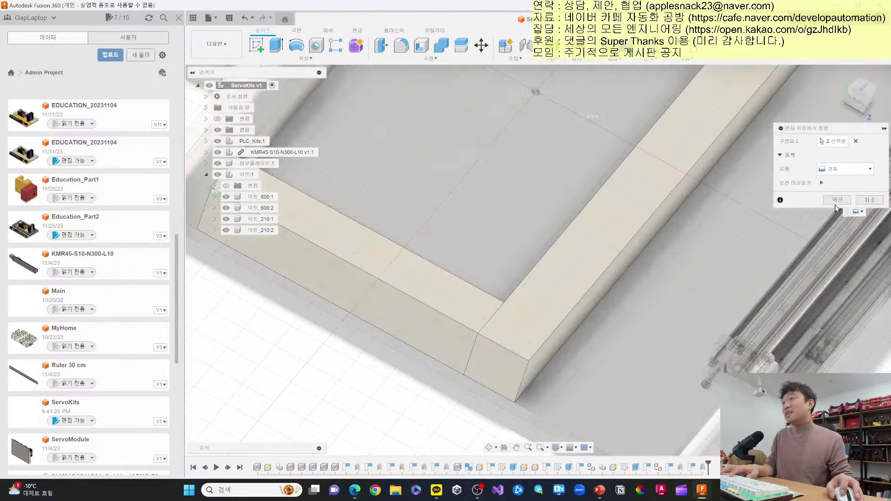
click(835, 202)
scroll(363, 213, down, 5)
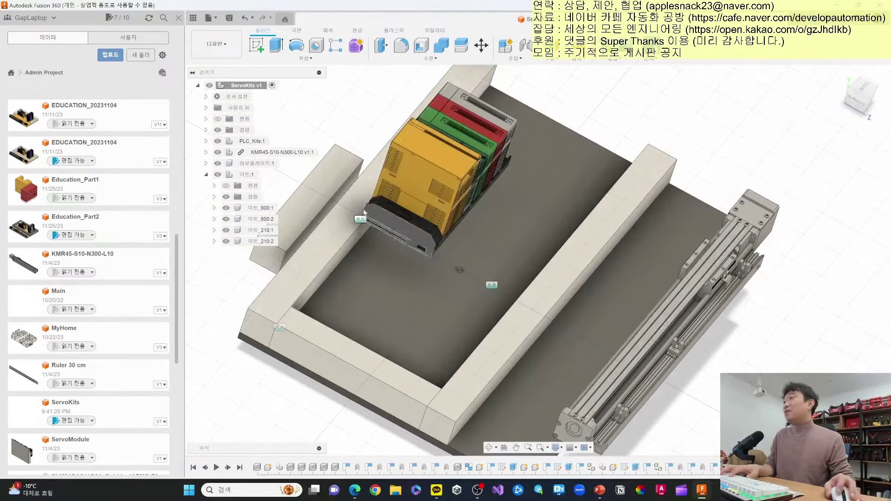
middle_drag(868, 94, 819, 154)
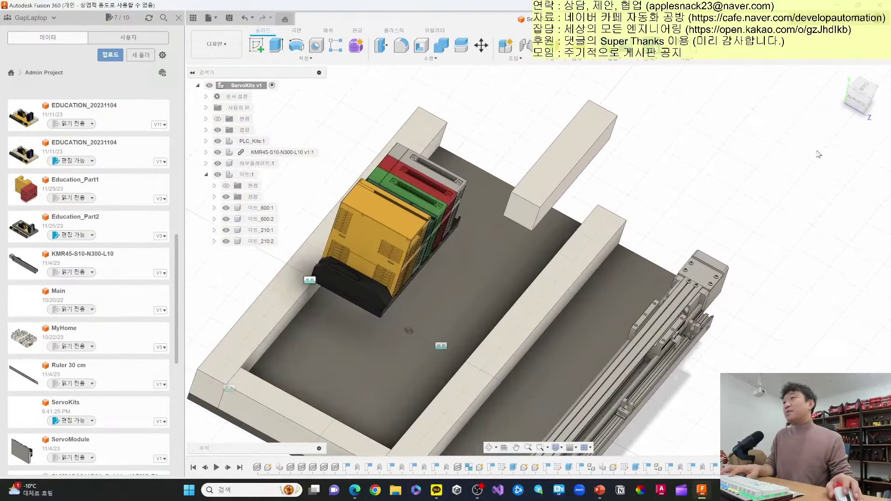
shift+middle_drag(537, 260, 585, 258)
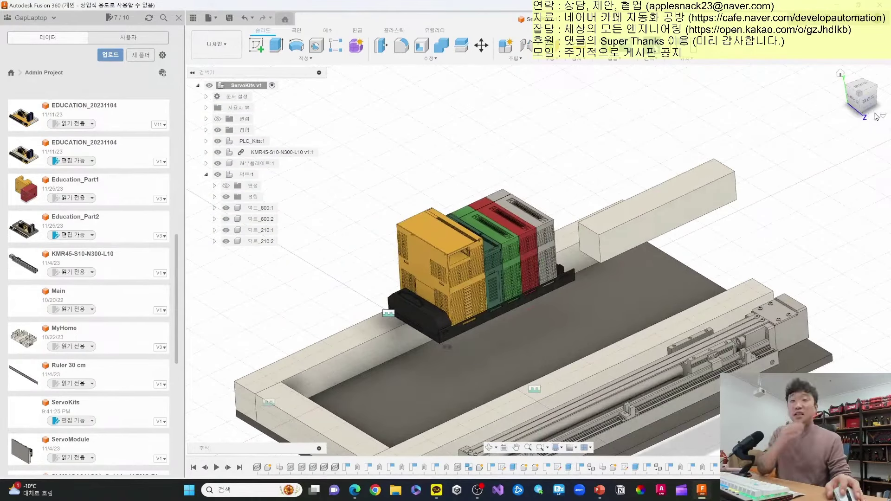
Align the PLC kit's beam end face to its matching face.
key(a)
scroll(601, 261, up, 1)
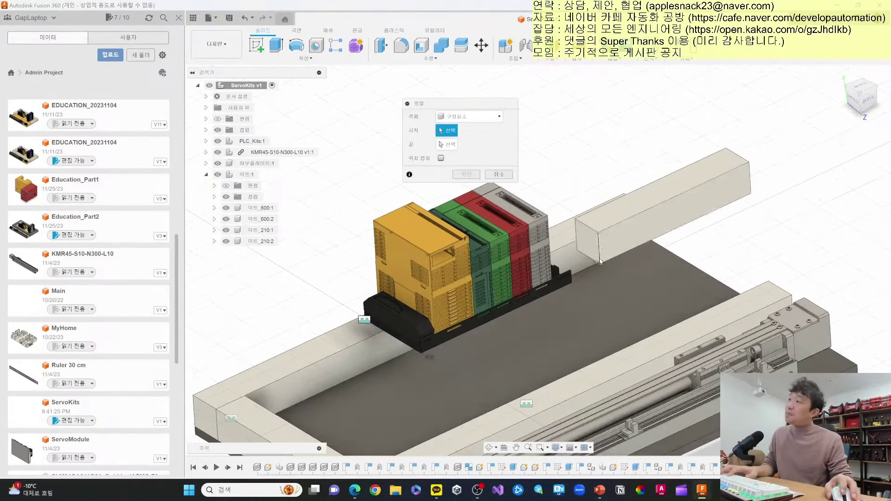
scroll(581, 245, up, 2)
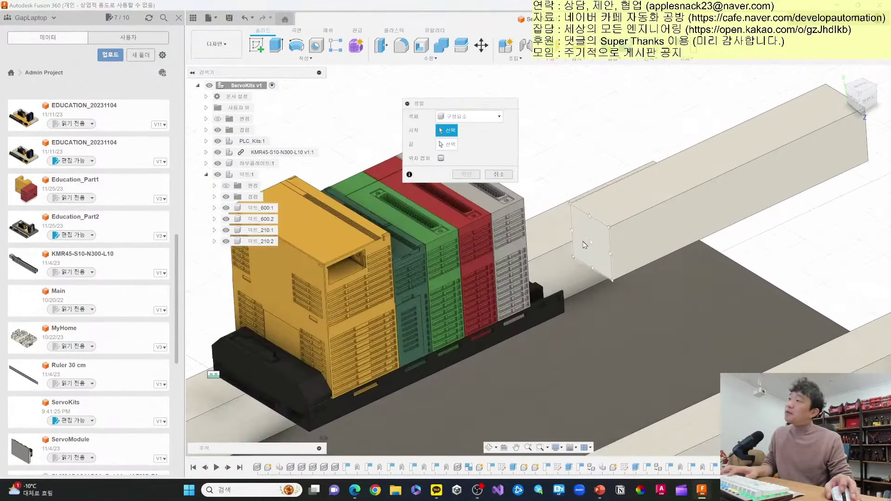
click(583, 235)
scroll(613, 229, down, 2)
scroll(615, 251, down, 1)
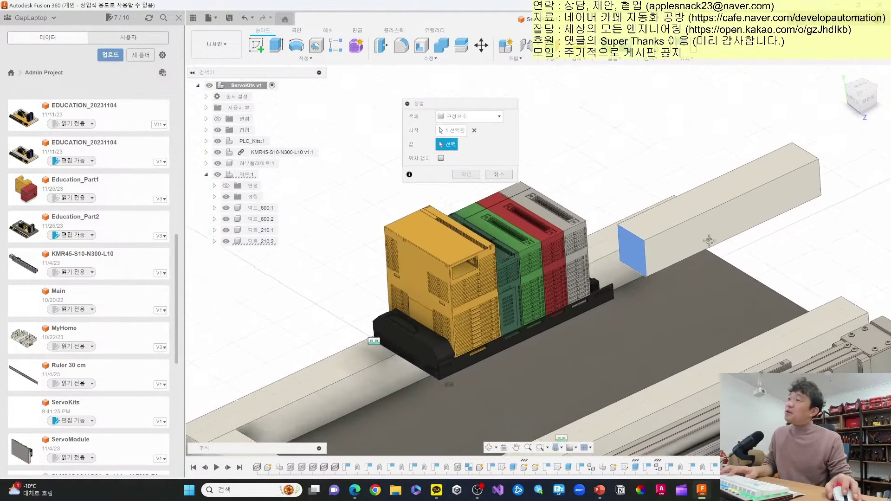
click(583, 252)
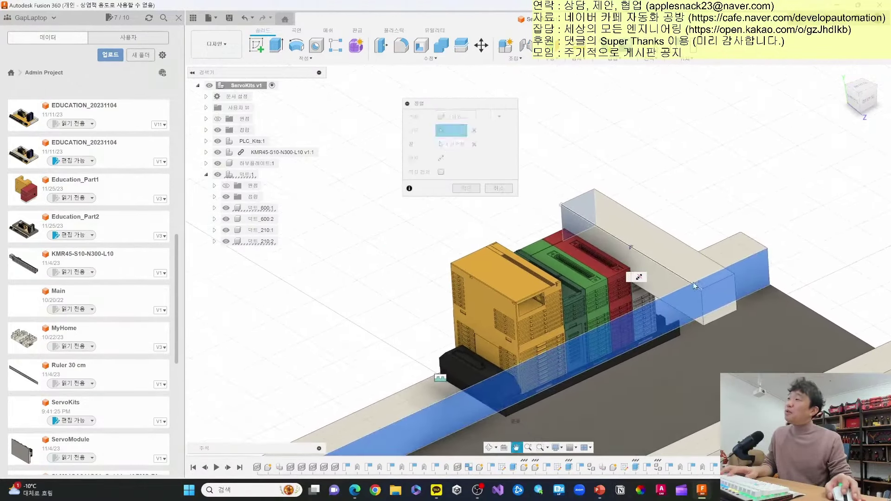
mouse_move(861, 103)
mouse_down()
mouse_move(861, 114)
mouse_move(683, 175)
mouse_up()
click(470, 191)
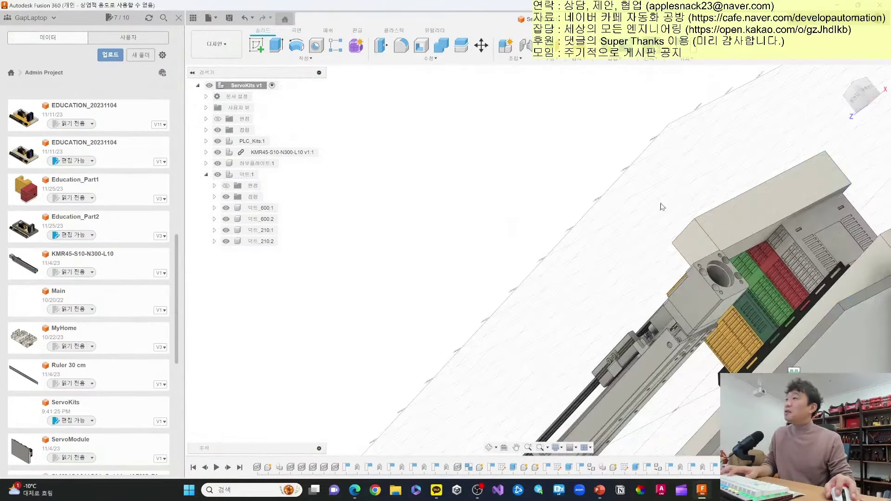
Align a second PLC kit face to the matching duct frame face.
key(Return)
click(742, 255)
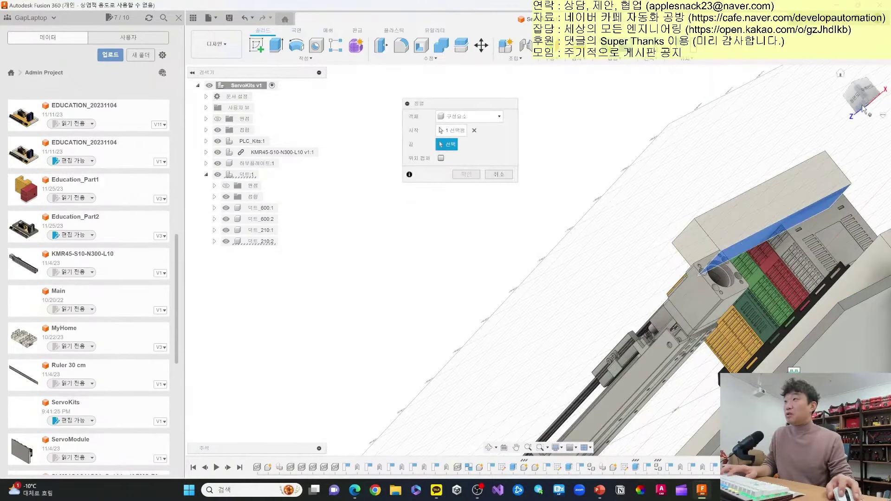
drag(863, 109, 692, 293)
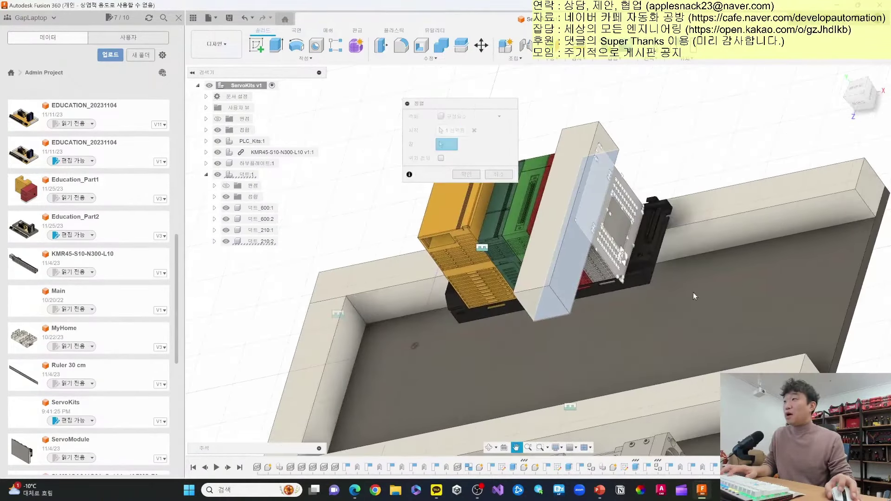
click(784, 294)
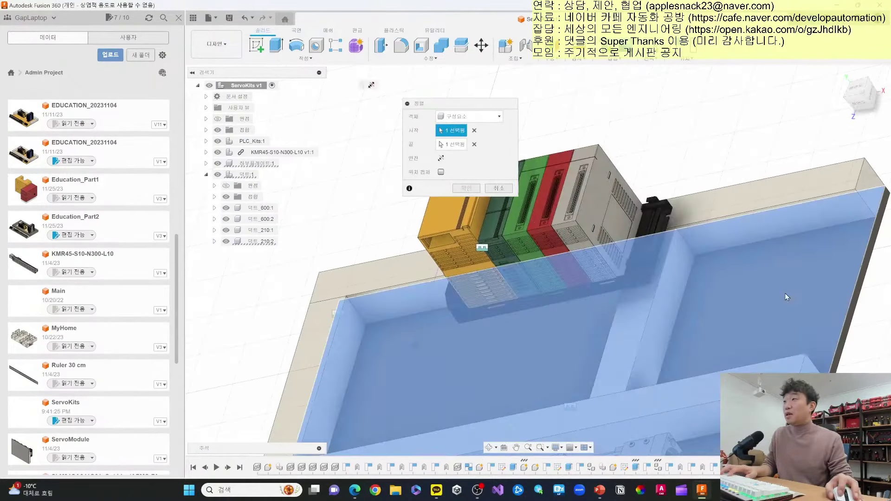
click(474, 186)
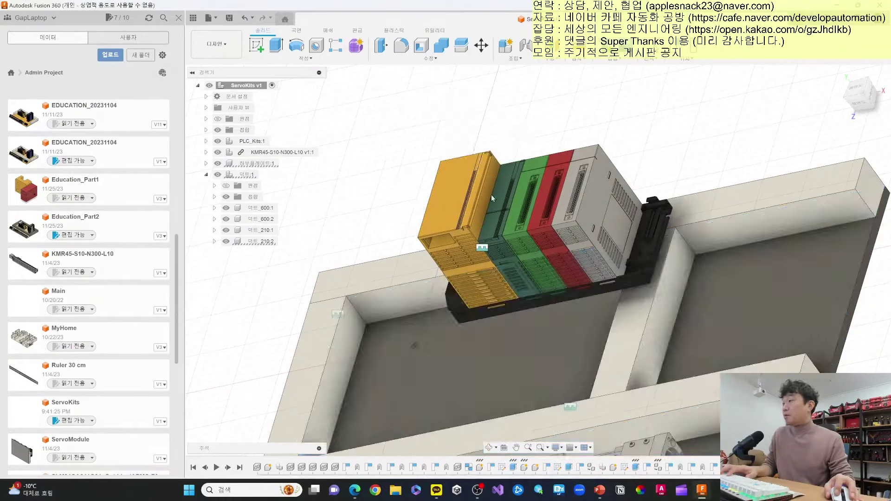
shift+middle_drag(491, 194, 605, 305)
Align the beam side face to the matching face on the frame.
key(Return)
click(605, 305)
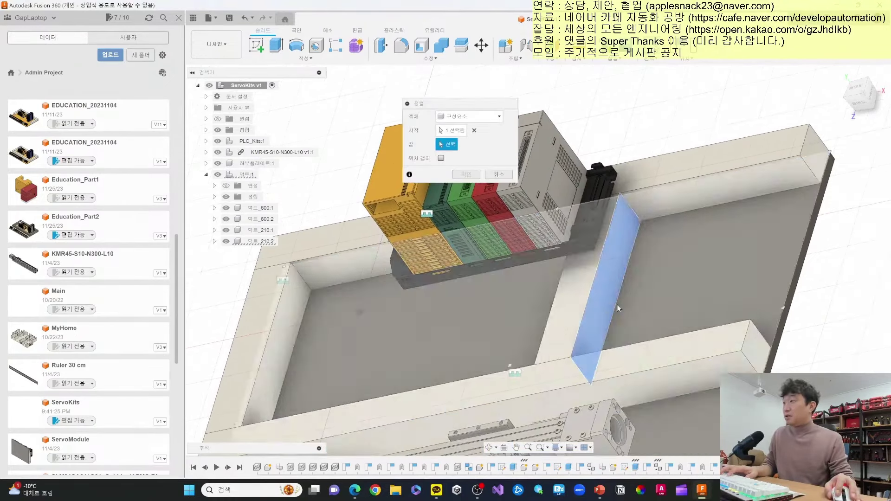
scroll(780, 311, up, 5)
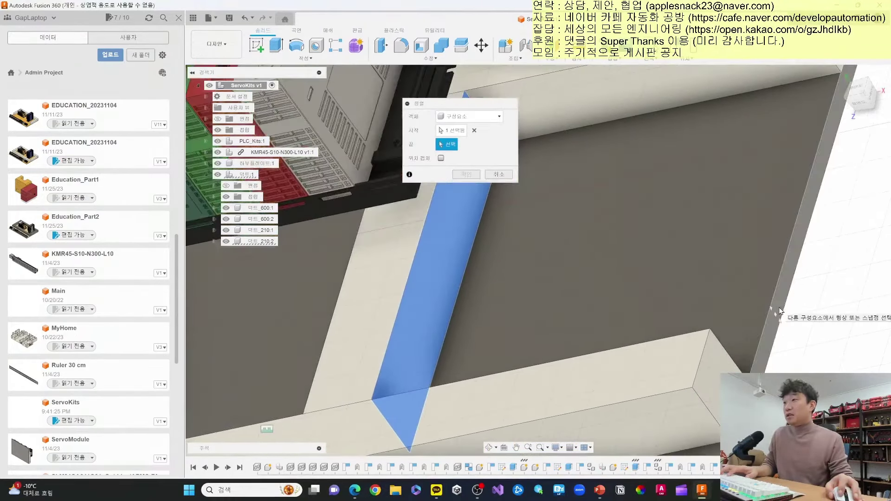
click(780, 310)
click(465, 191)
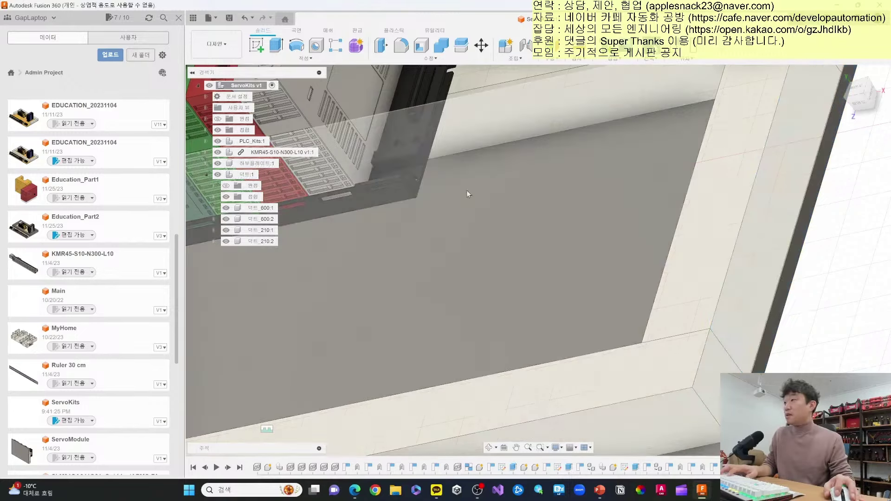
Lock the PLC kit to the duct frame with an as-built joint.
key(shift+j)
click(712, 244)
click(717, 402)
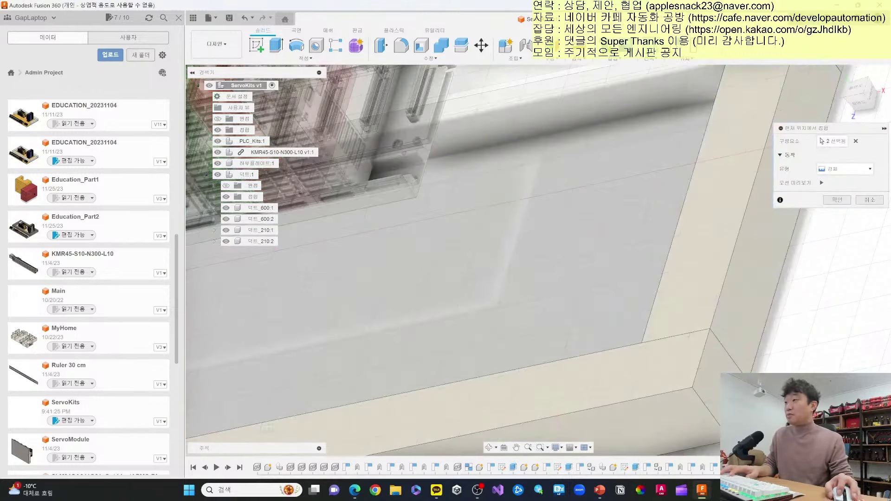
click(836, 200)
scroll(844, 148, down, 5)
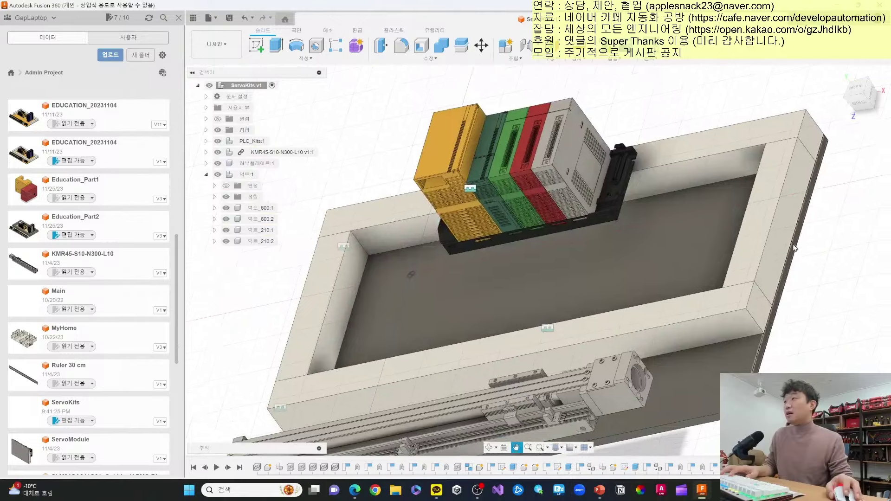
Drag the linear actuator slightly further out along the base plate beside the frame.
drag(857, 104, 881, 88)
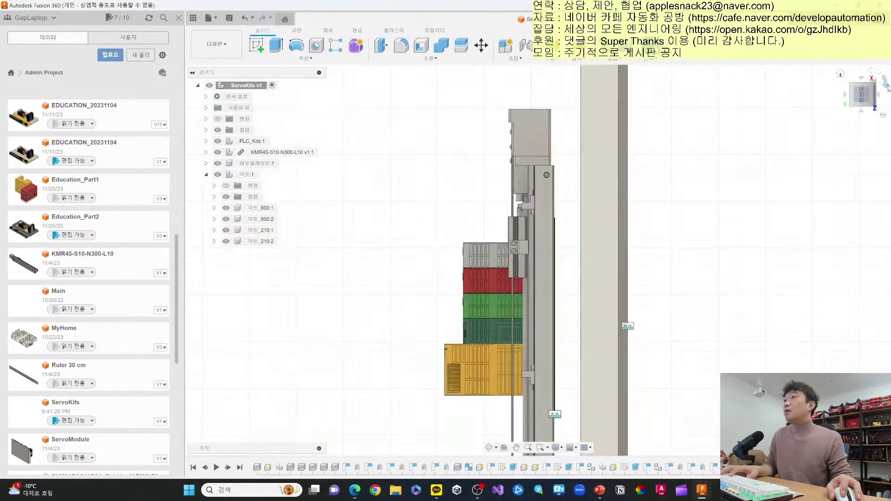
click(873, 89)
click(871, 93)
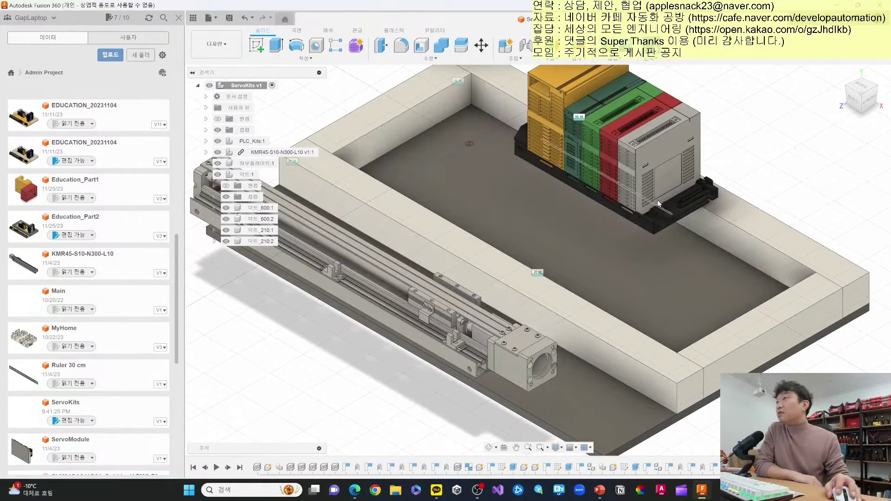
drag(447, 314, 424, 344)
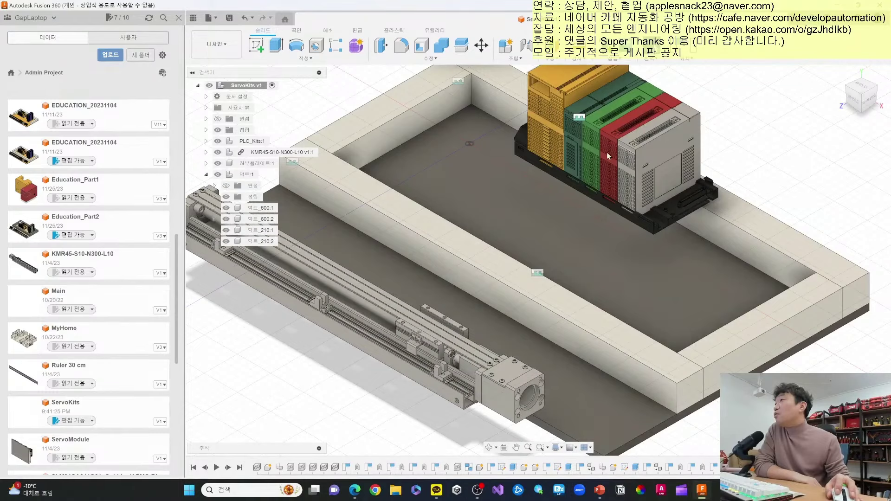
middle_drag(392, 330, 398, 331)
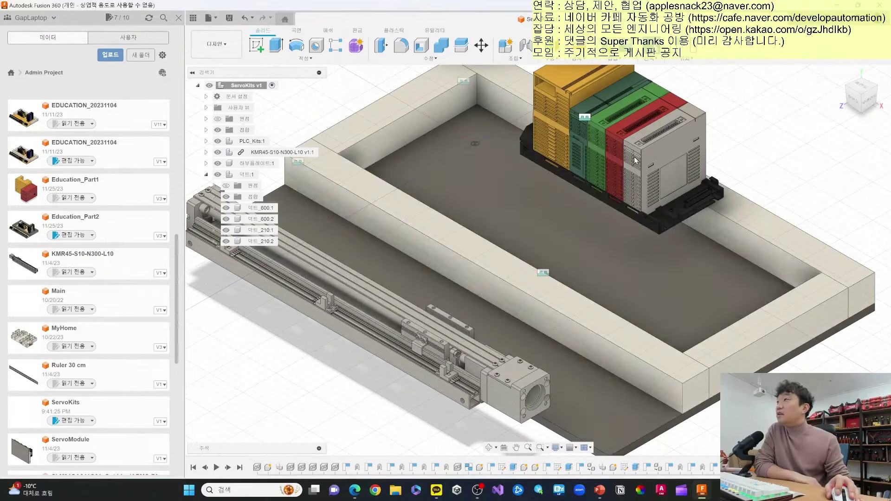
middle_drag(633, 161, 638, 146)
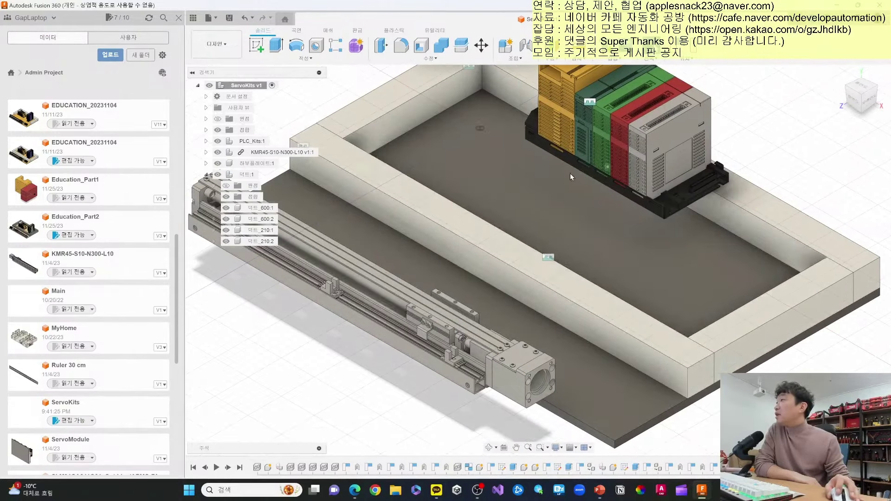
middle_drag(476, 190, 466, 153)
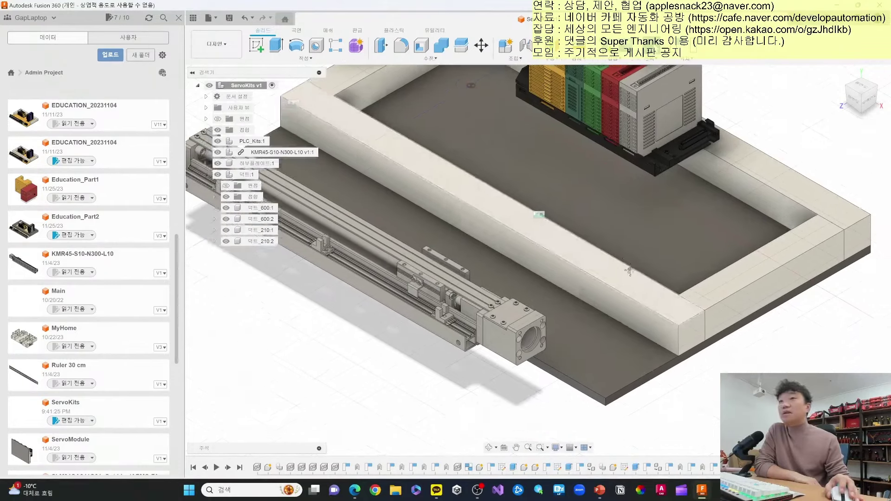
middle_drag(629, 270, 630, 269)
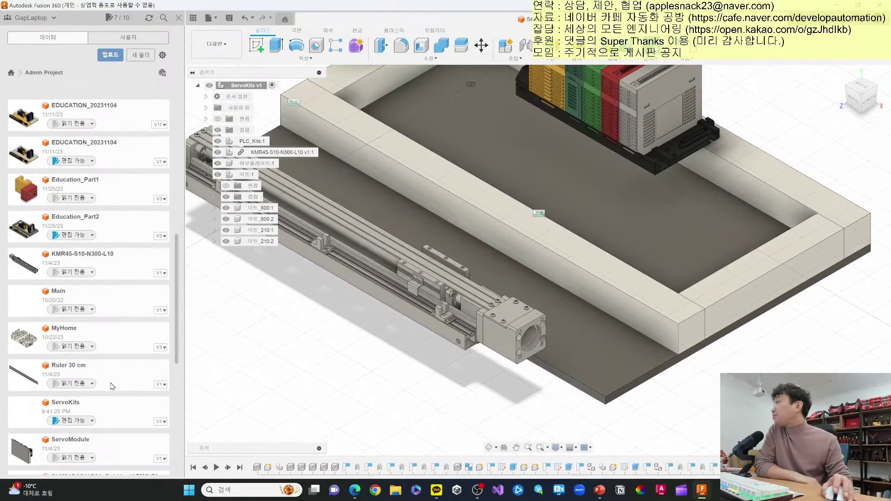
Insert the servo motor and place it at the linear actuator's end.
scroll(111, 386, down, 2)
scroll(93, 353, down, 2)
scroll(52, 284, down, 1)
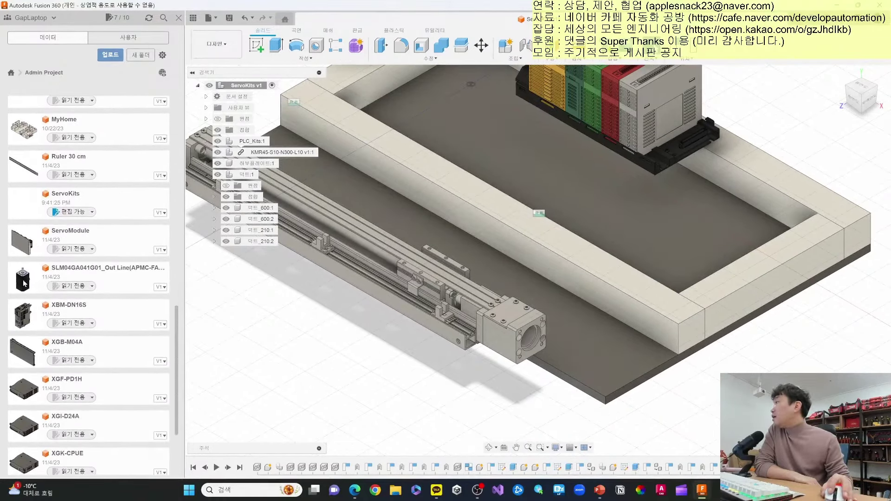
drag(243, 326, 385, 334)
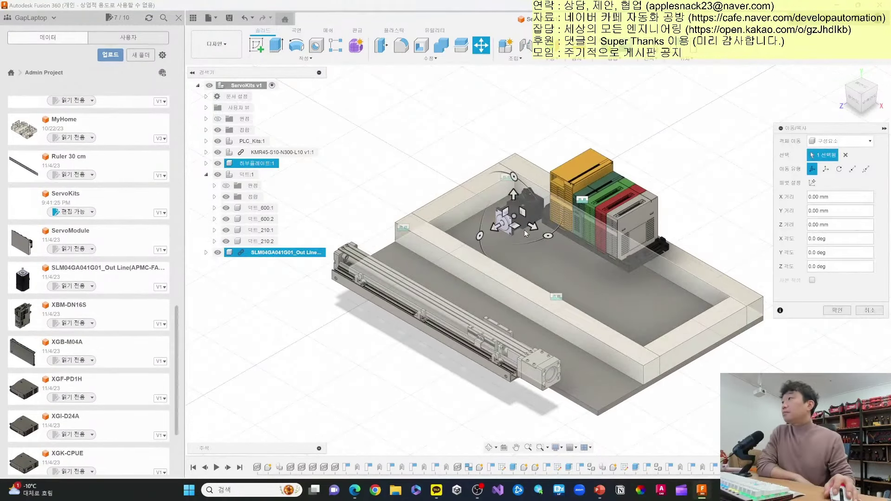
mouse_move(533, 225)
mouse_down()
mouse_move(678, 260)
mouse_move(697, 327)
mouse_move(564, 385)
mouse_up()
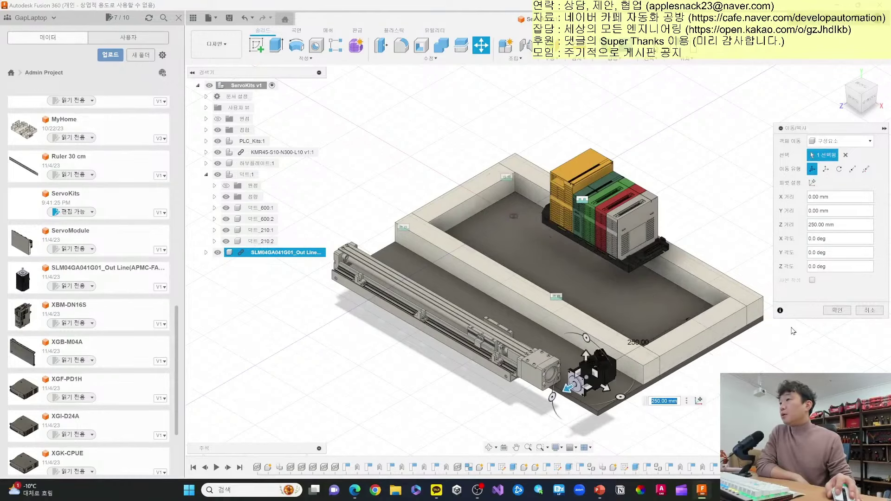
click(834, 312)
Move the servo drive right of the frame and slide the servo motor along the base.
scroll(113, 316, down, 1)
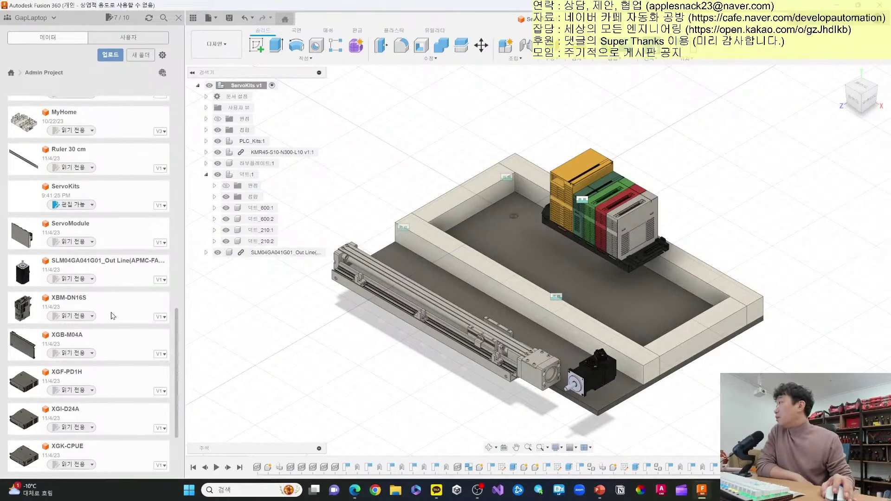
scroll(113, 316, down, 1)
scroll(113, 316, down, 1)
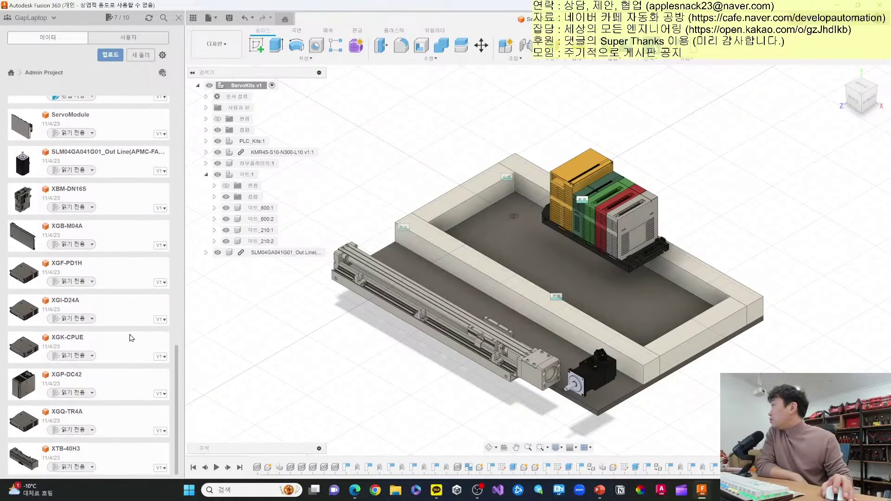
scroll(92, 149, up, 15)
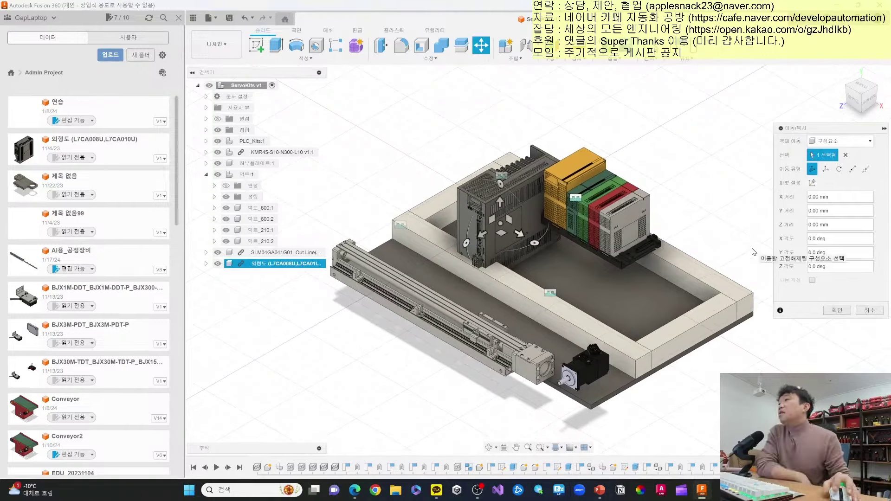
click(842, 315)
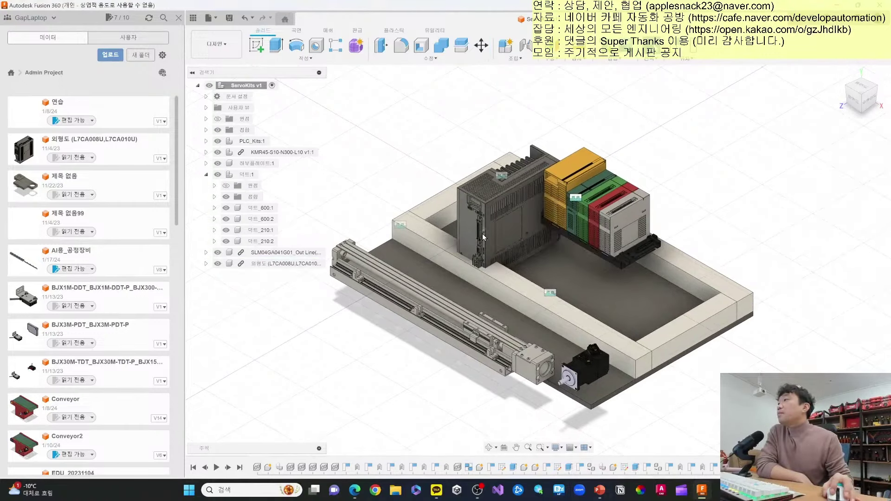
mouse_move(488, 228)
mouse_down()
mouse_move(732, 229)
mouse_move(780, 271)
mouse_up()
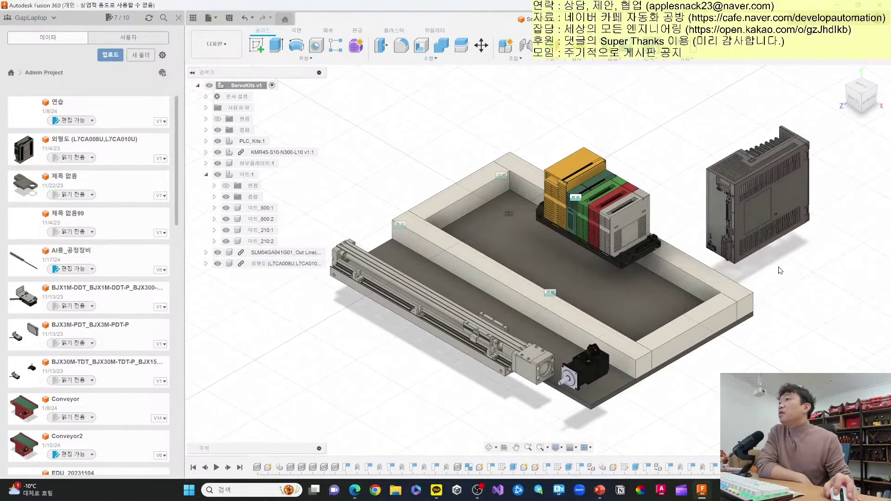
drag(578, 371, 594, 382)
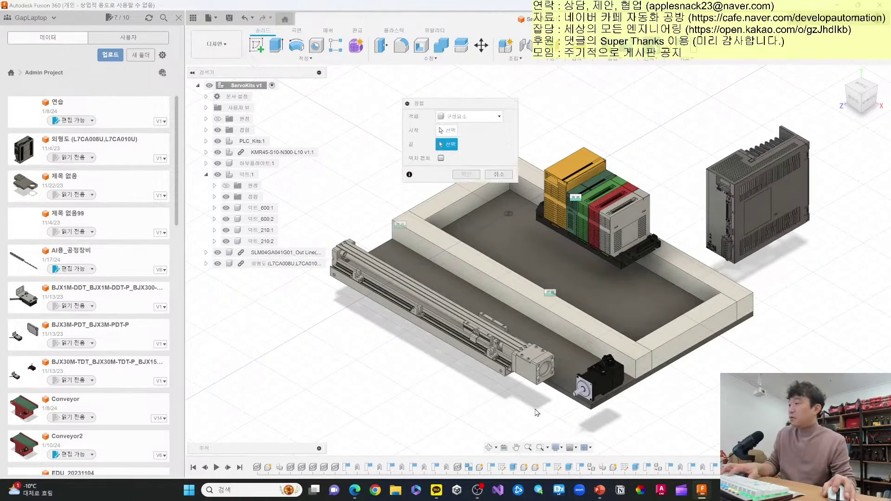
Align the rail's side face flush to the base plate.
scroll(435, 390, up, 2)
middle_drag(435, 388, 580, 388)
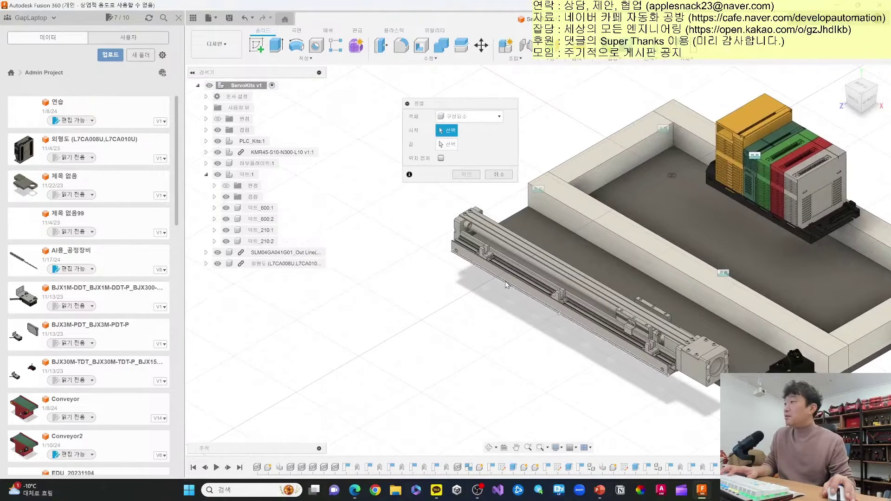
scroll(503, 279, up, 3)
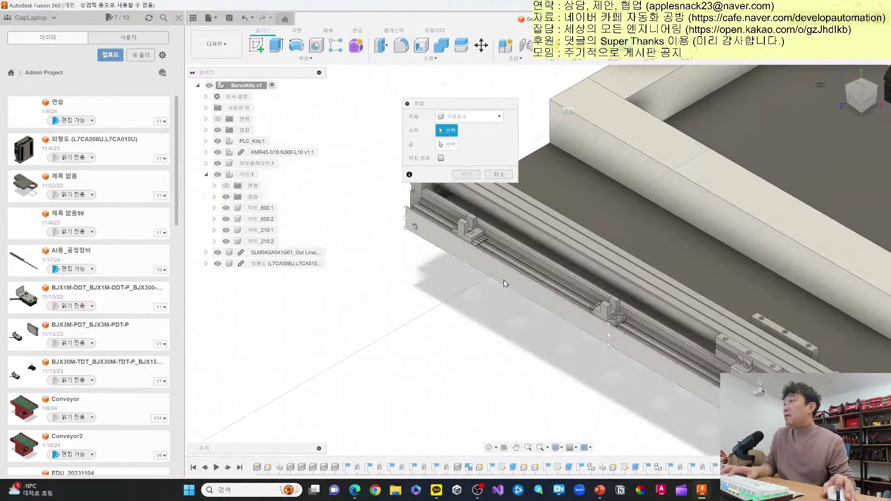
click(473, 265)
shift+middle_drag(473, 265, 511, 355)
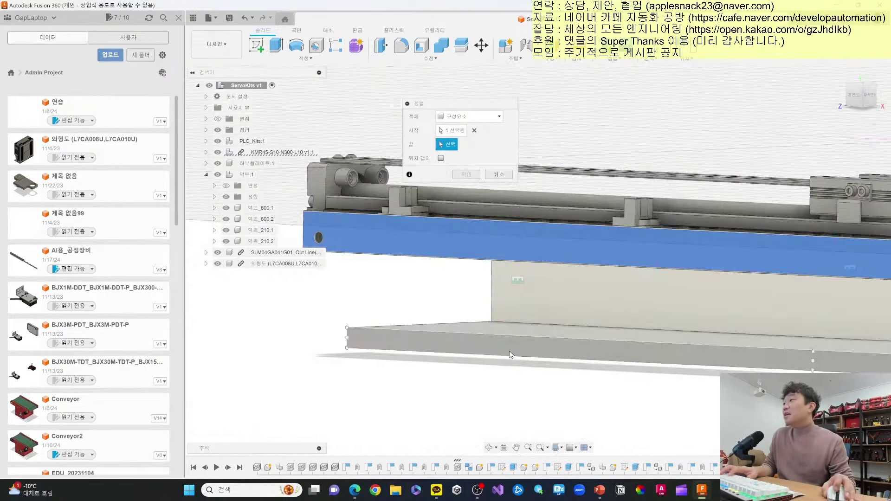
click(457, 349)
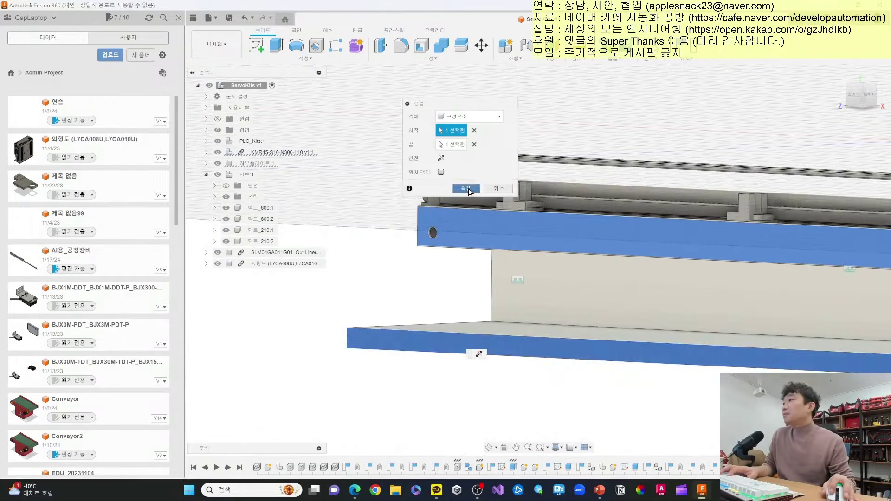
click(466, 174)
Align another rail face to its target face along the frame's inside wall.
drag(860, 100, 817, 139)
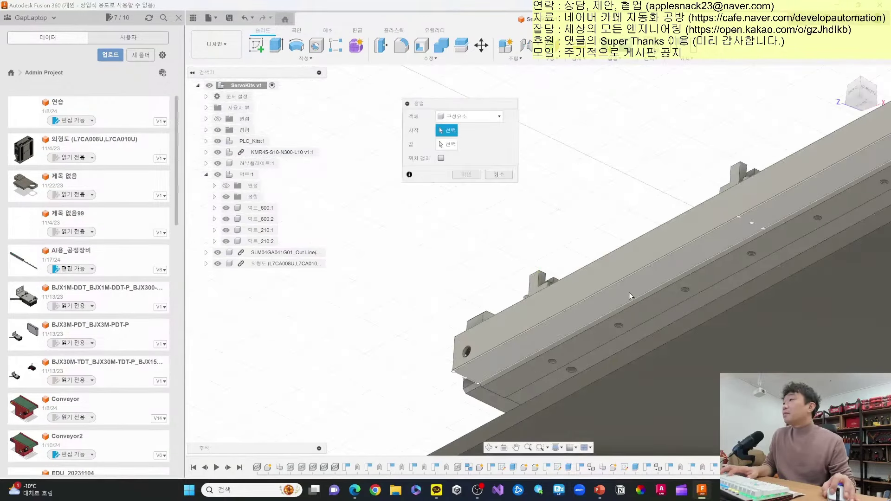
click(629, 292)
drag(847, 100, 853, 99)
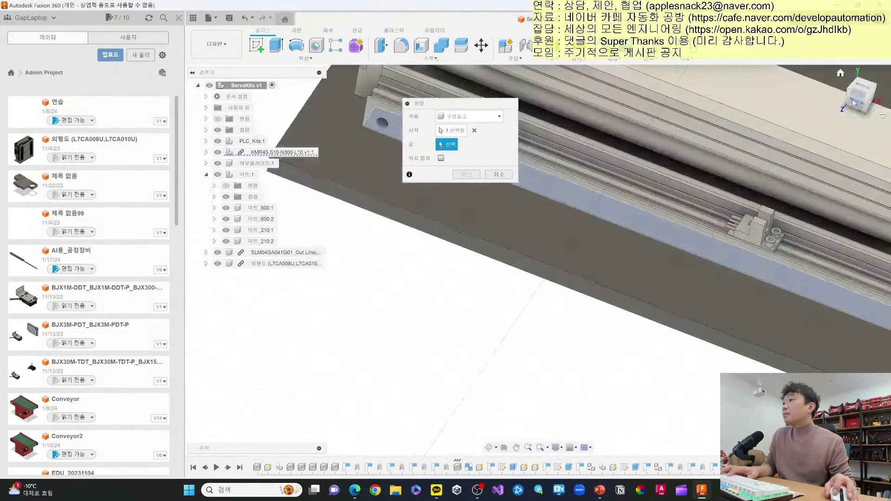
click(474, 222)
click(467, 191)
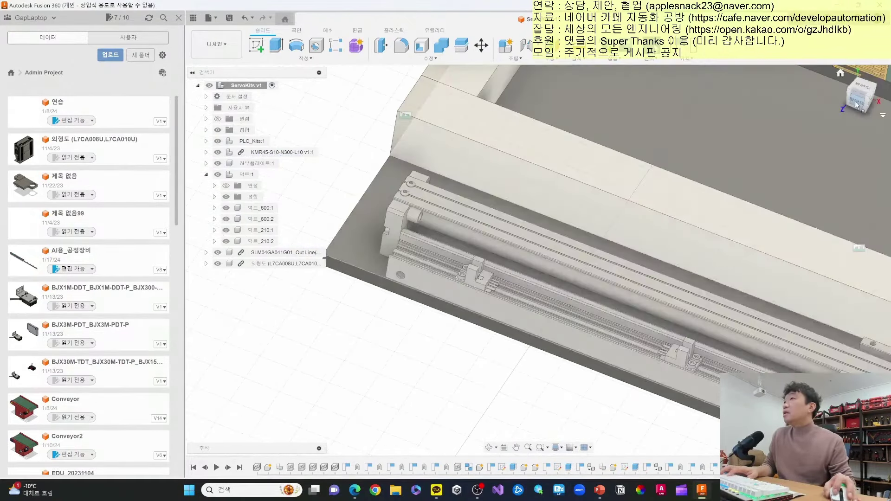
shift+middle_drag(538, 258, 566, 251)
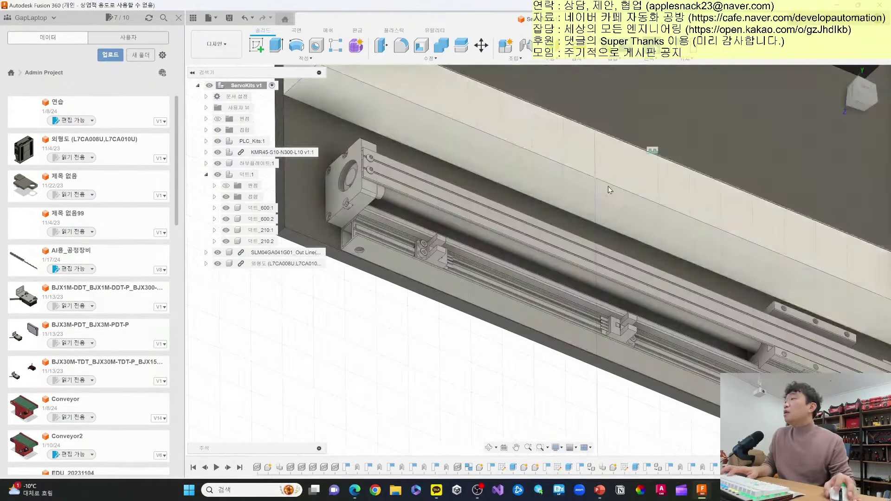
Align the rail's end block face flush against the duct frame.
key(Return)
click(482, 222)
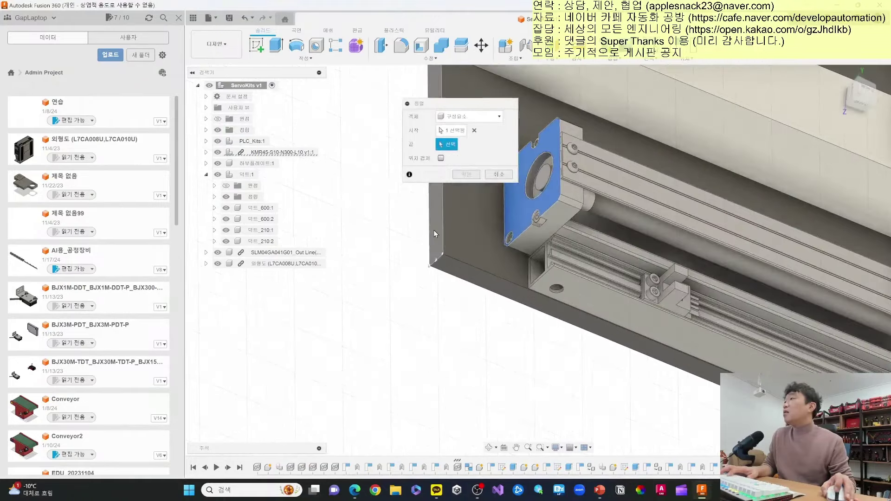
click(437, 235)
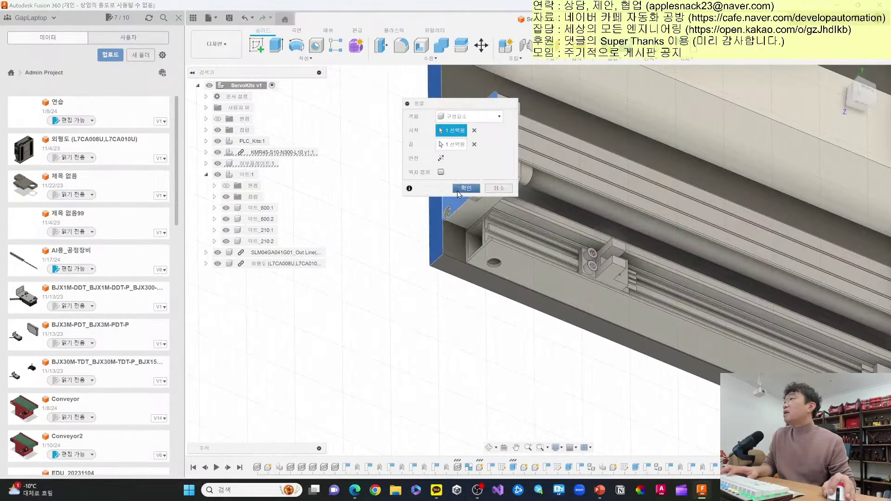
click(459, 190)
scroll(603, 232, down, 5)
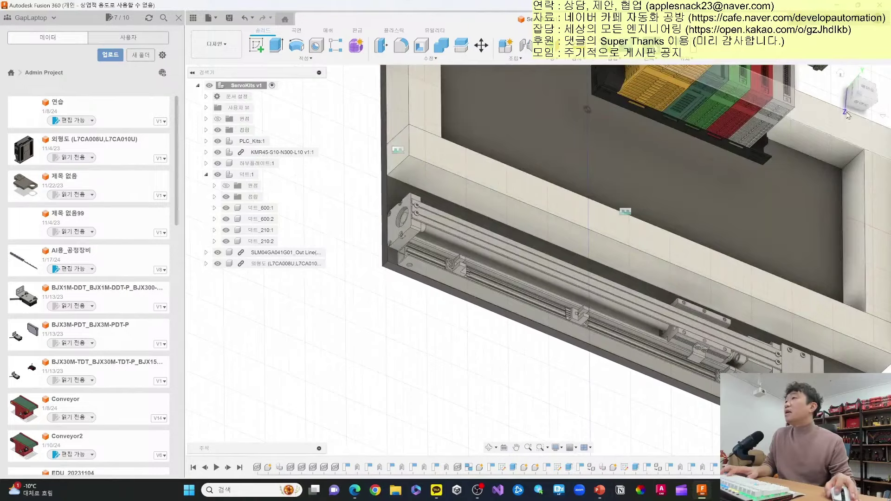
shift+middle_drag(537, 258, 714, 194)
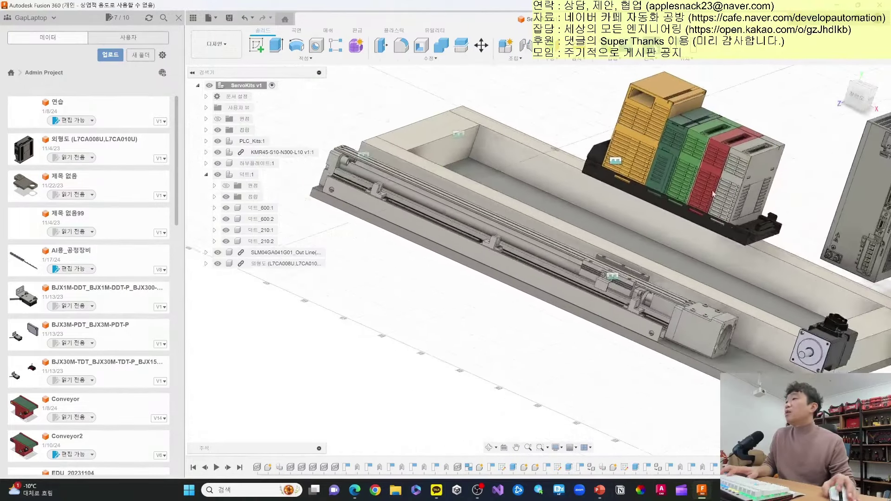
Align the motor flange circle to the actuator pocket, flipped inward with connectors on top.
scroll(678, 208, up, 2)
scroll(756, 299, up, 2)
scroll(757, 300, up, 1)
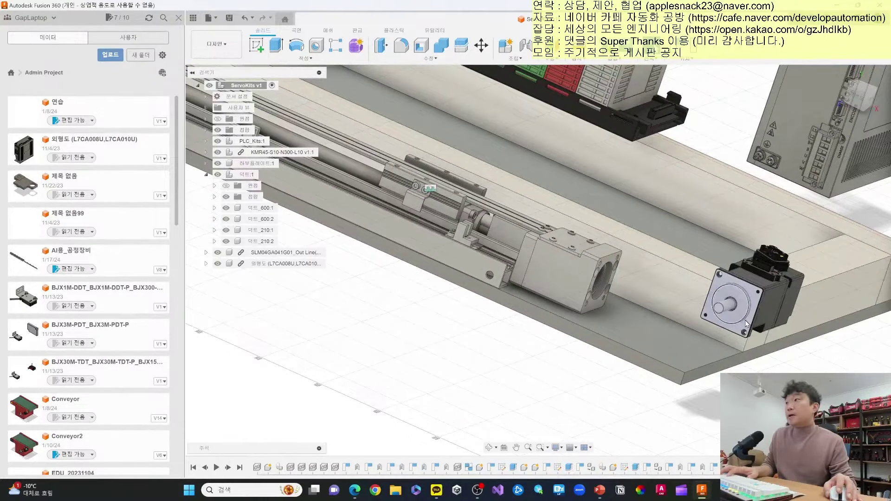
key(a)
scroll(734, 316, up, 2)
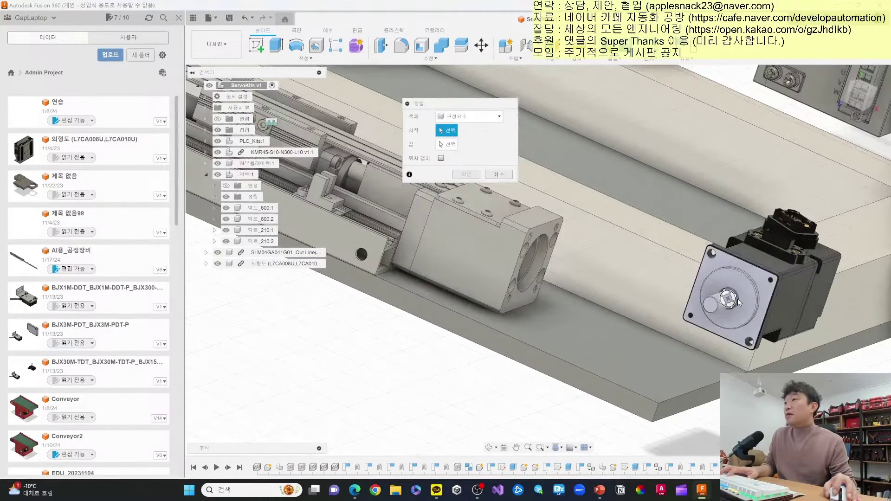
scroll(738, 303, up, 2)
mouse_move(738, 303)
shift+middle_down()
mouse_move(701, 253)
mouse_move(640, 300)
shift+middle_up()
scroll(639, 300, up, 2)
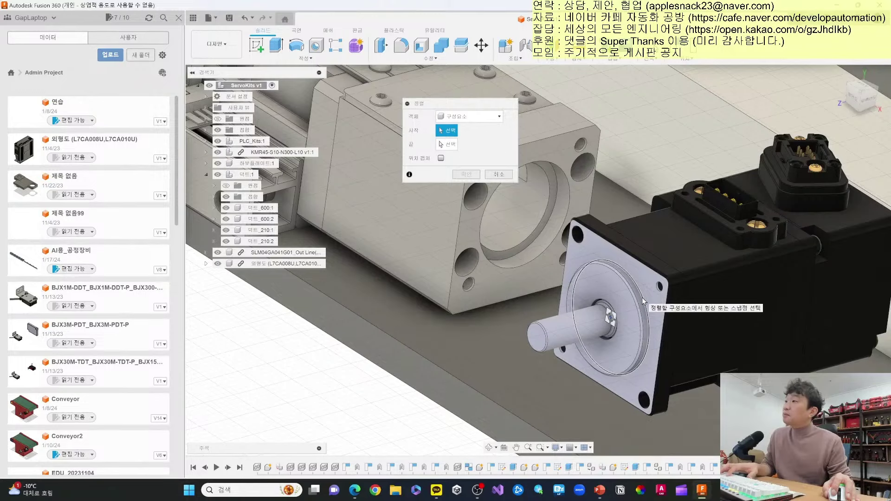
click(643, 301)
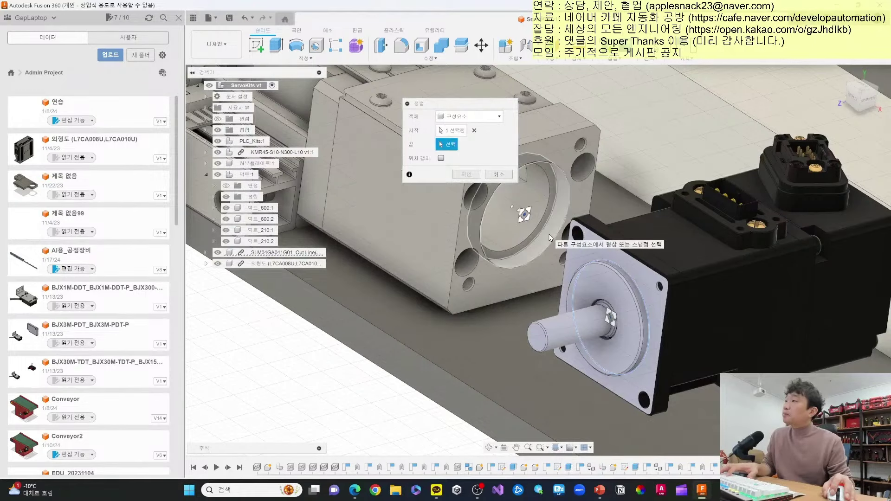
click(551, 238)
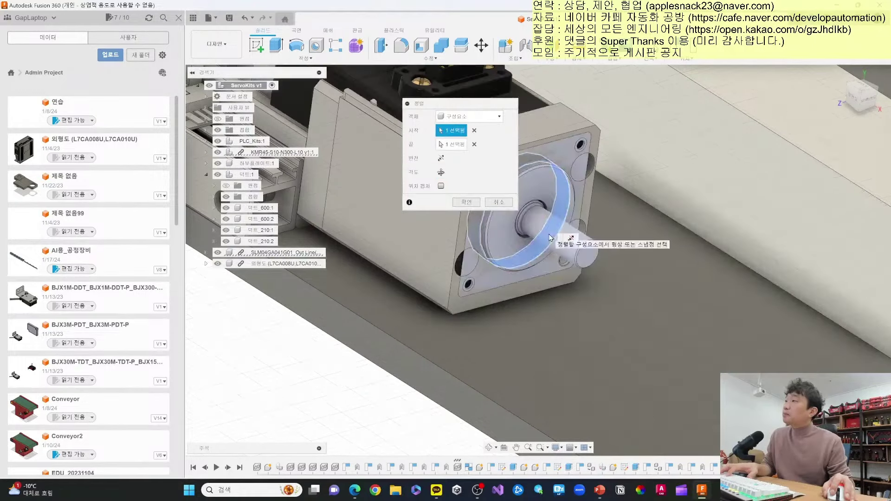
click(441, 158)
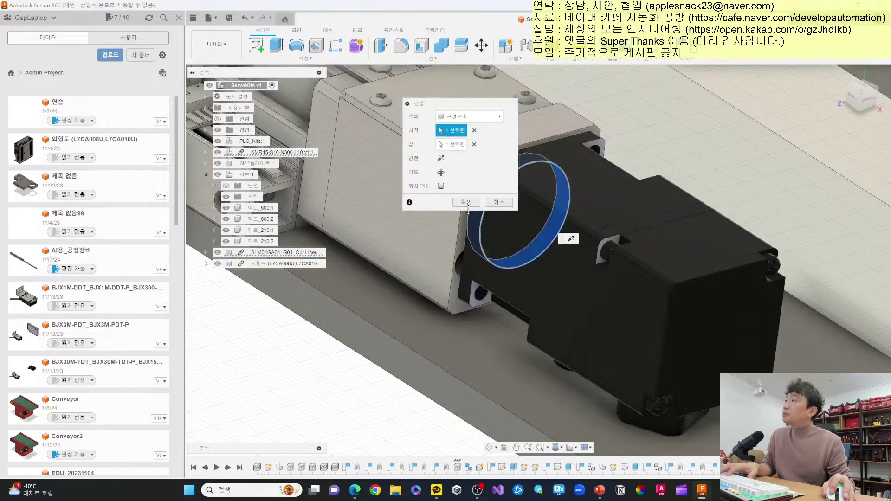
click(441, 173)
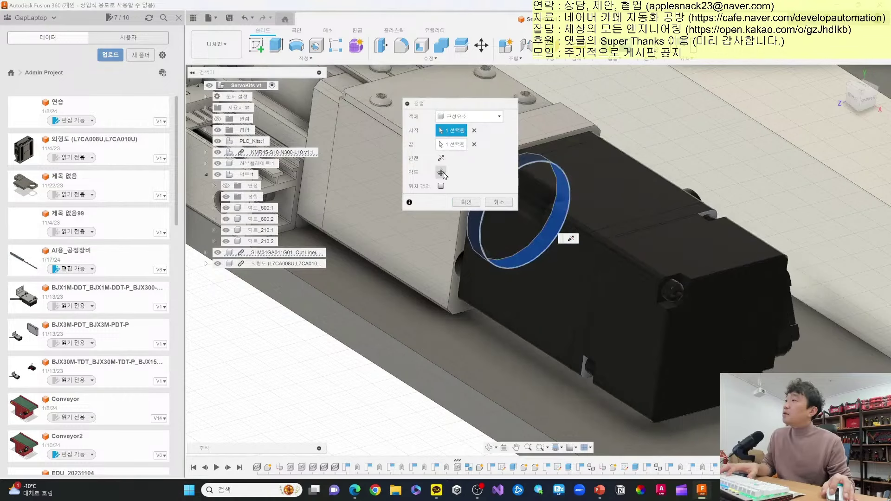
click(465, 203)
scroll(533, 260, up, 2)
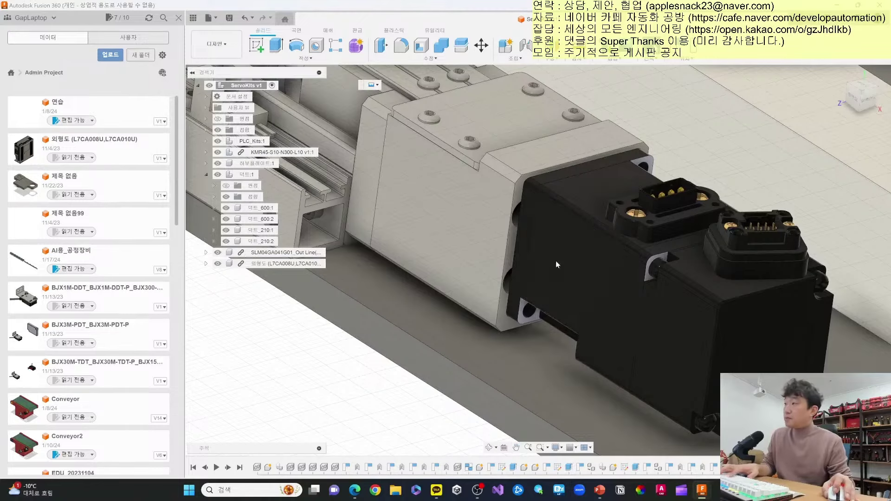
key(shift+j)
Fix the motor to the actuator end housing and to the gearbox with as-built joints.
click(546, 249)
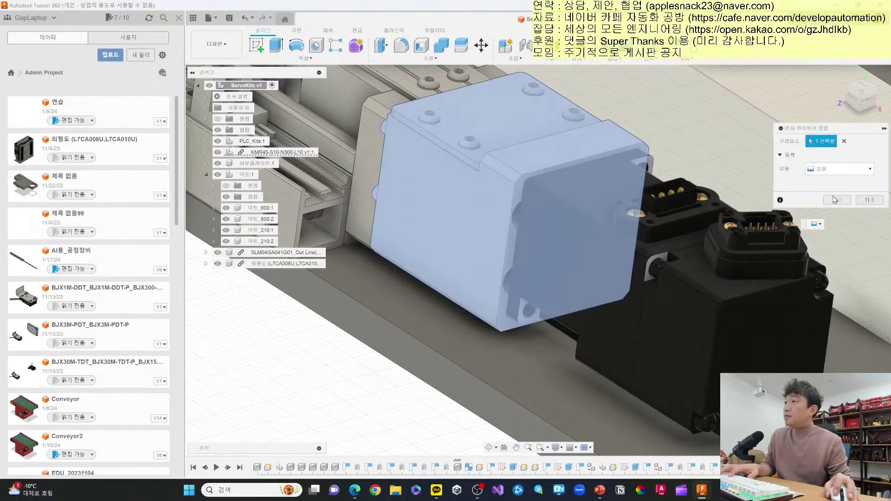
click(613, 262)
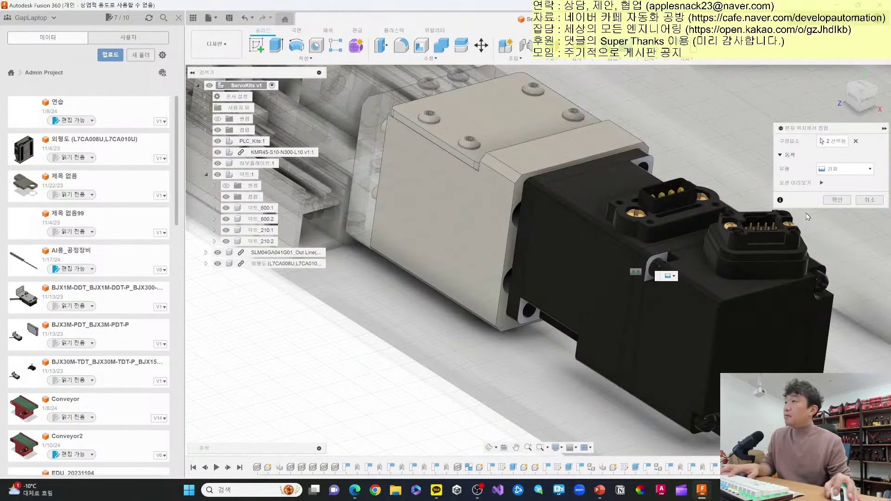
click(837, 201)
scroll(739, 230, down, 5)
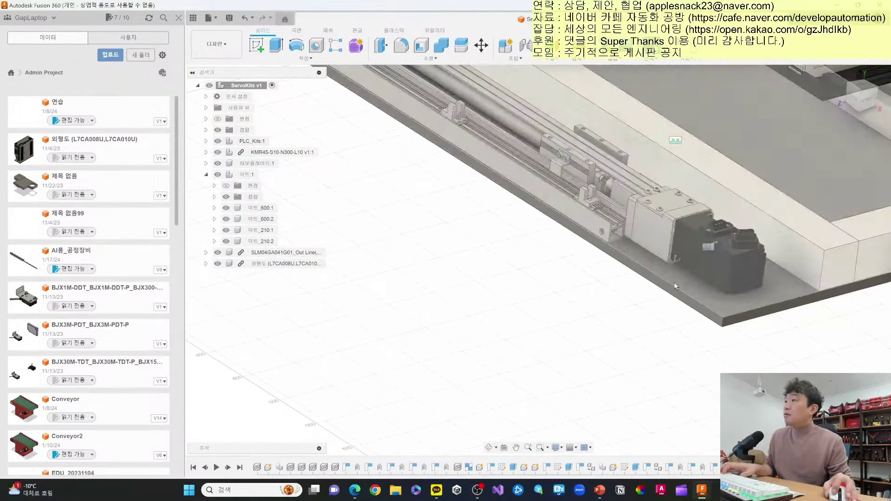
key(shift+j)
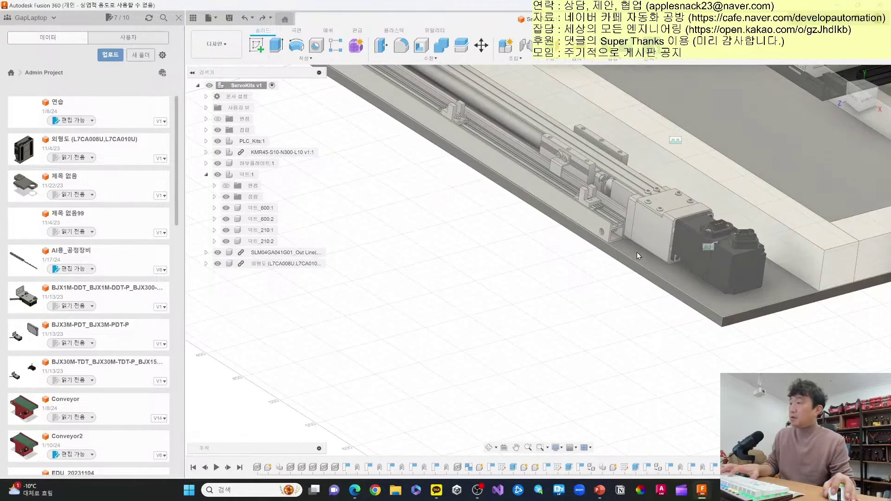
click(650, 229)
click(748, 232)
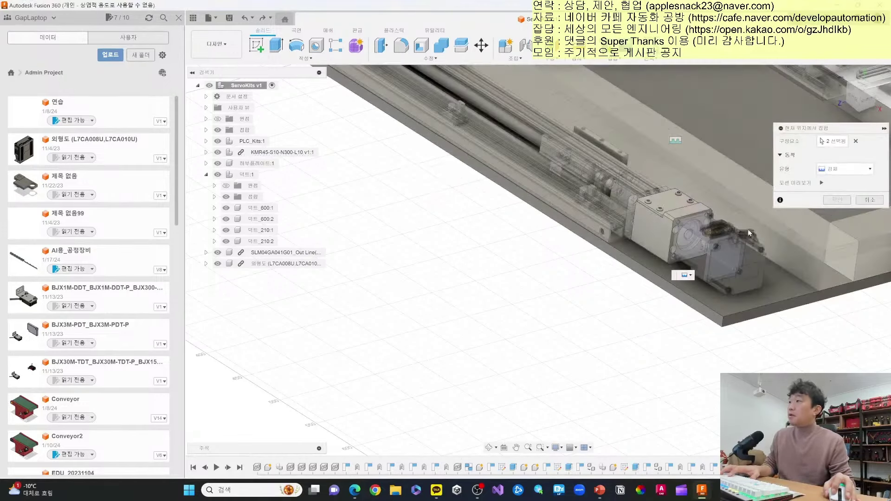
click(837, 201)
scroll(831, 197, down, 5)
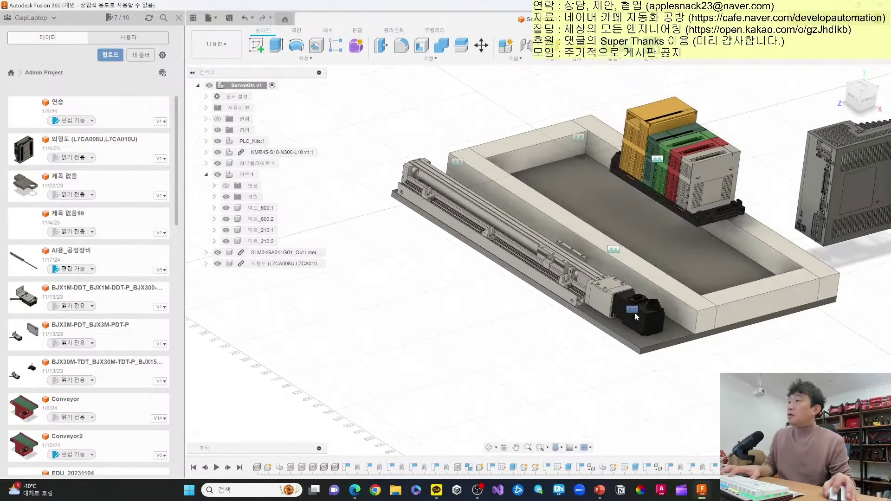
Move the servo drive into the duct frame beside the PLC stack, then bring up the slides.
drag(664, 203, 601, 220)
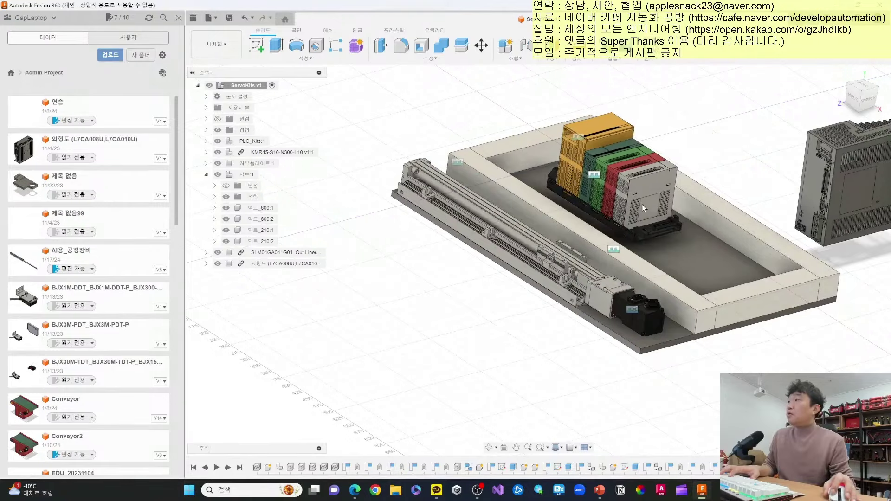
drag(827, 177, 711, 191)
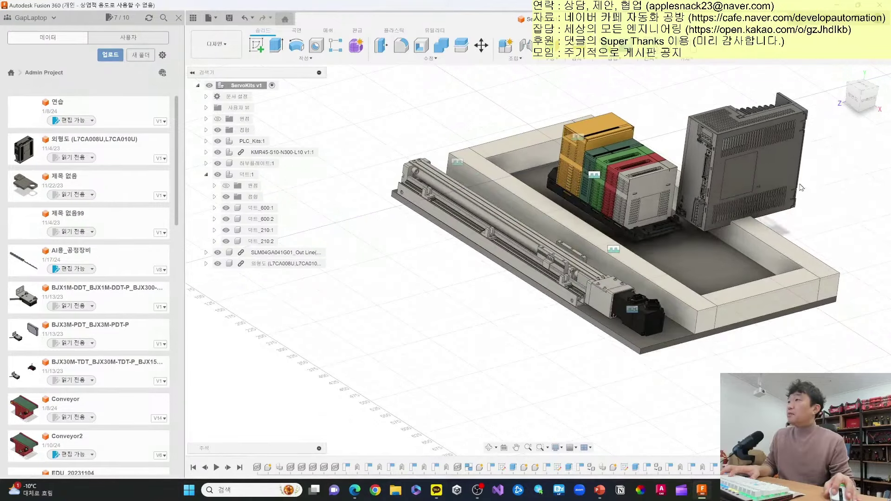
mouse_move(604, 232)
shift+middle_down()
mouse_move(538, 260)
mouse_move(557, 251)
shift+middle_up()
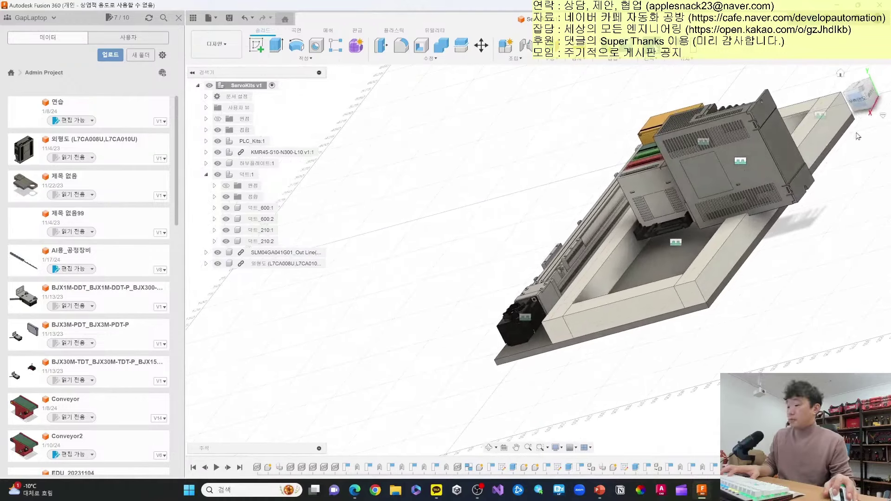
key(a)
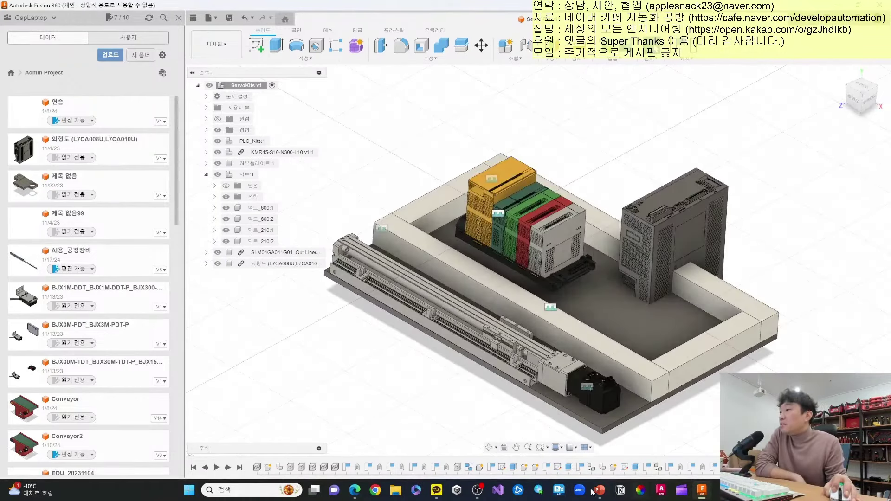
click(594, 491)
Review the 전체 조립 layout slide 11 with 100, 80 and 50 mm offsets, then return.
key(Page_Down)
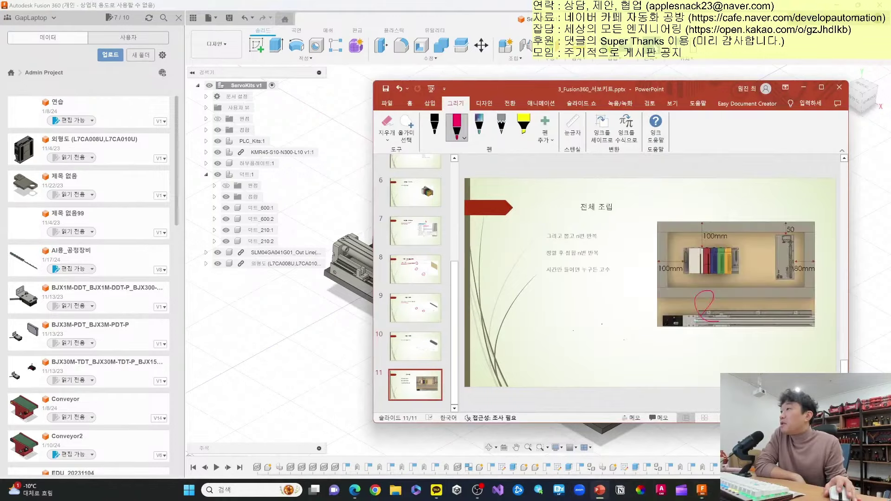
double_click(668, 89)
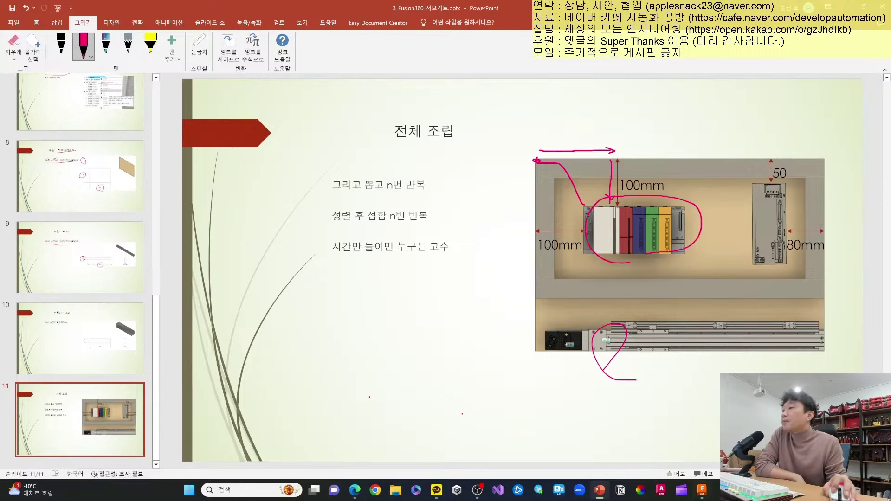
click(701, 490)
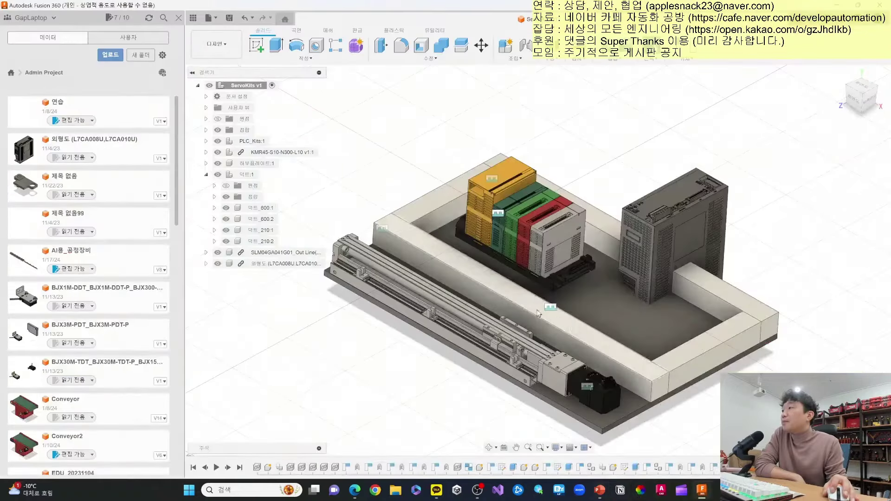
Align the PLC kit's base face onto the duct frame.
click(852, 105)
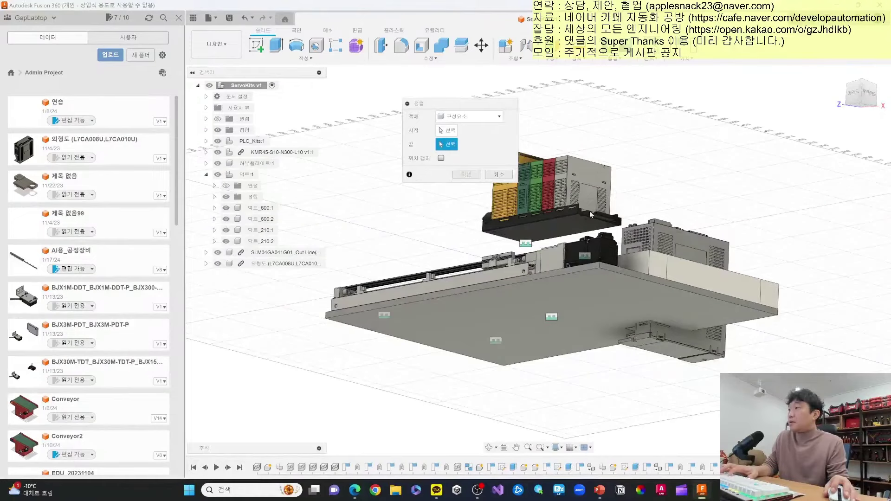
click(588, 211)
click(861, 83)
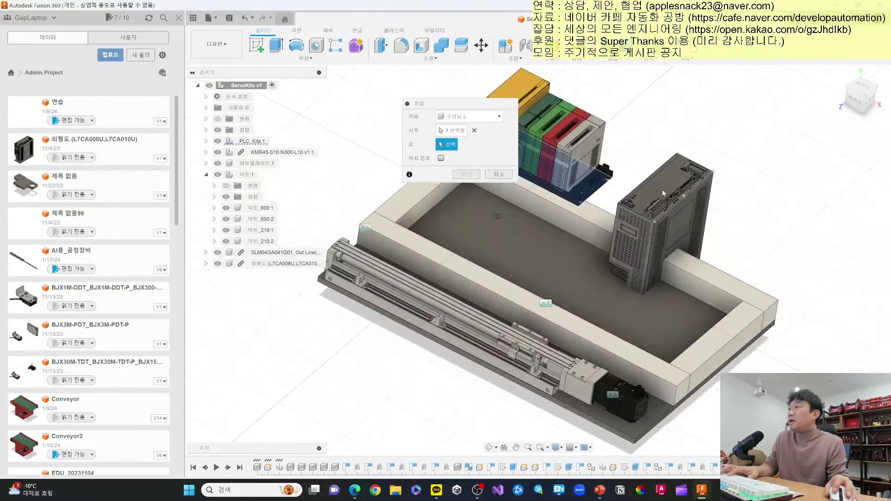
click(509, 241)
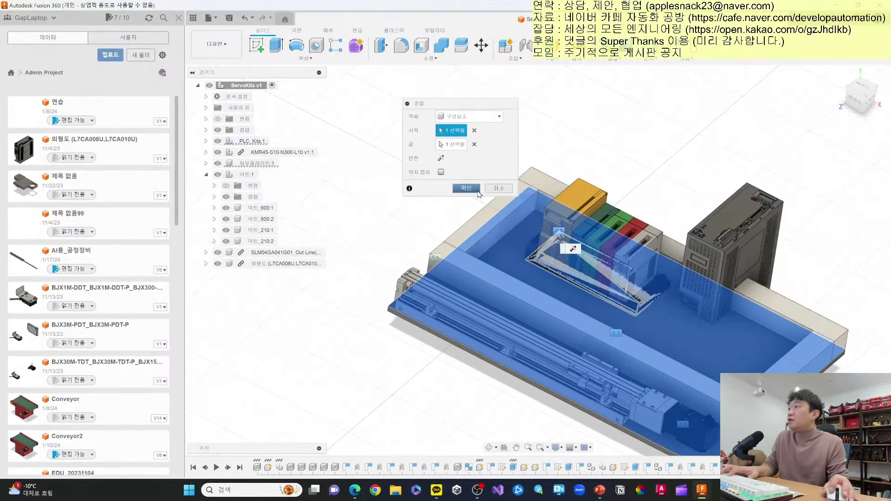
click(466, 188)
Orbit to a front view of the cabinet and try a second PLC alignment, then cancel it.
shift+middle_drag(539, 260, 506, 150)
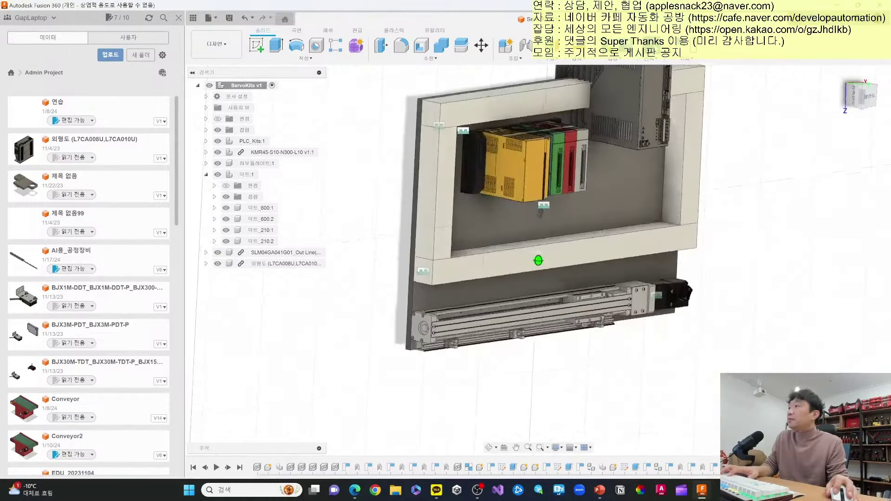
scroll(505, 149, up, 2)
scroll(483, 236, up, 2)
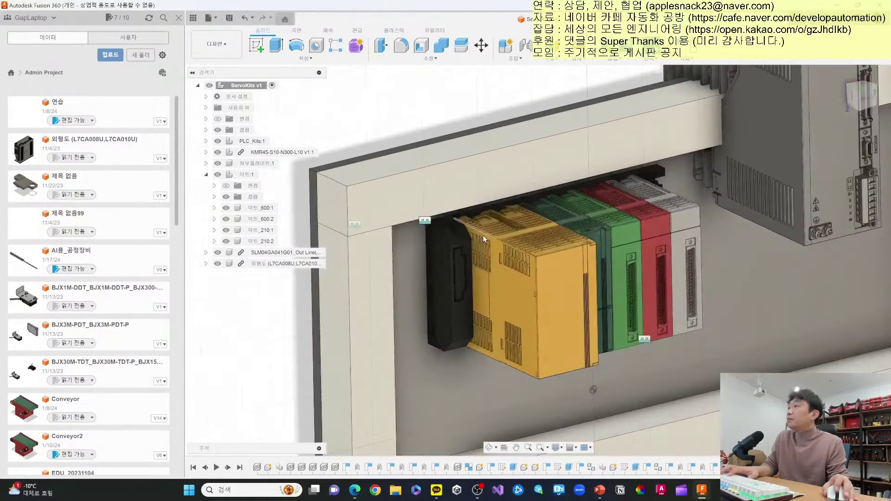
scroll(449, 225, up, 2)
scroll(448, 225, up, 2)
click(448, 231)
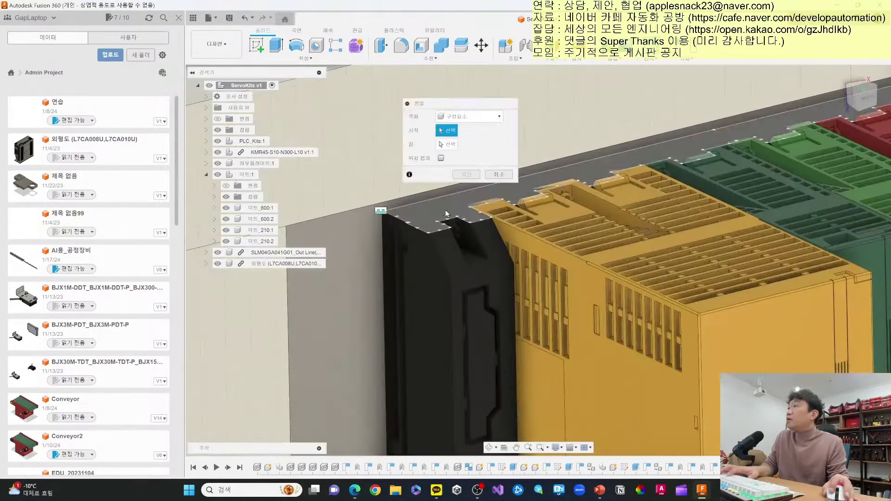
scroll(446, 223, down, 5)
scroll(528, 334, up, 2)
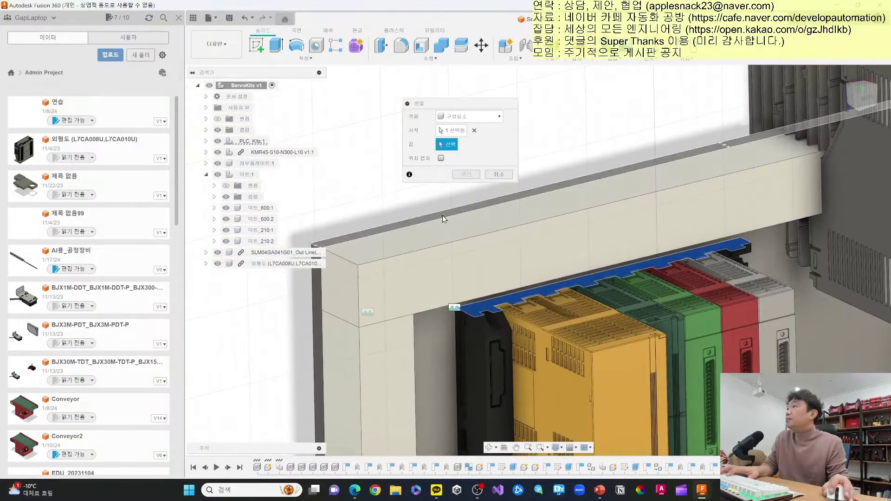
scroll(447, 218, up, 2)
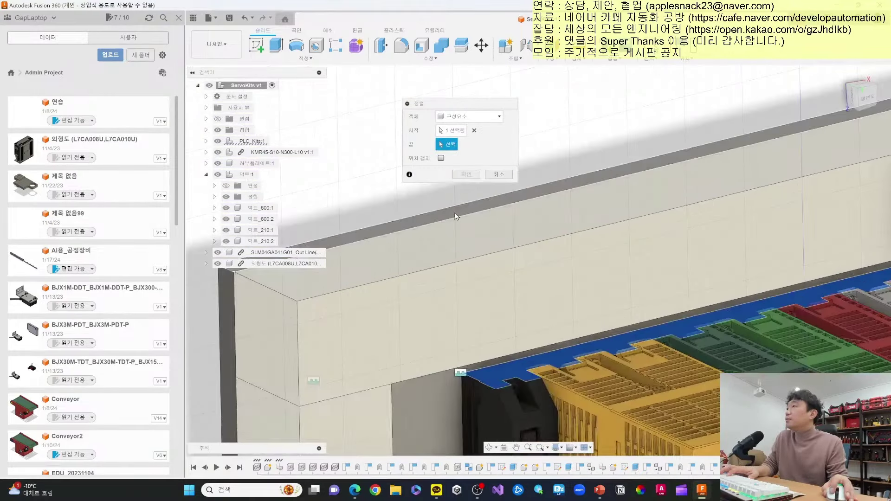
scroll(481, 175, down, 3)
click(498, 175)
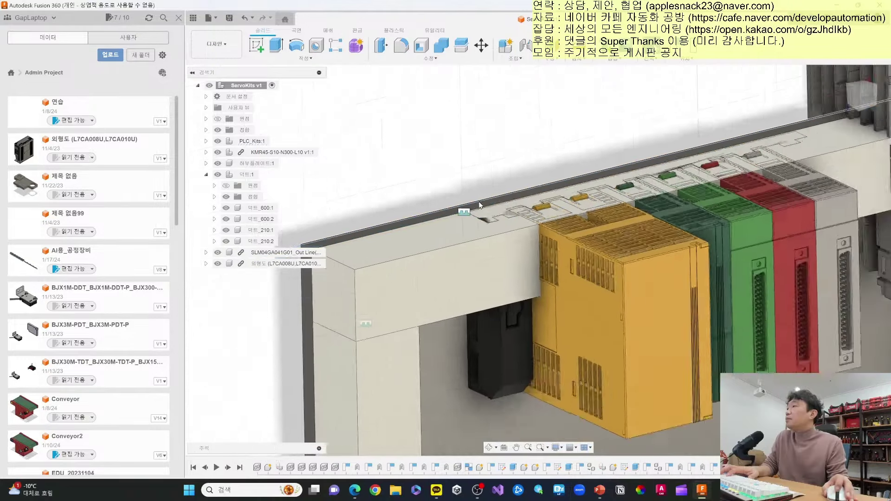
Align the PLC stack edge flush against the duct frame's upper inner wall, viewed from the top.
click(506, 281)
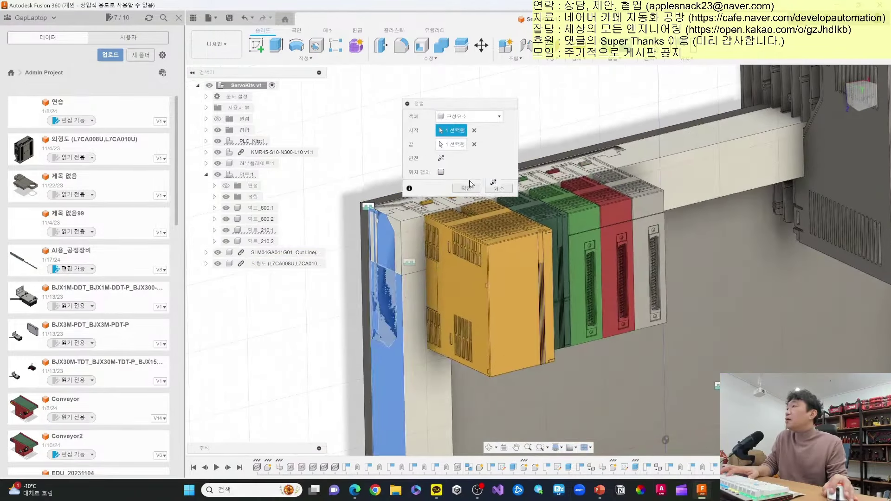
key(Escape)
drag(851, 97, 849, 101)
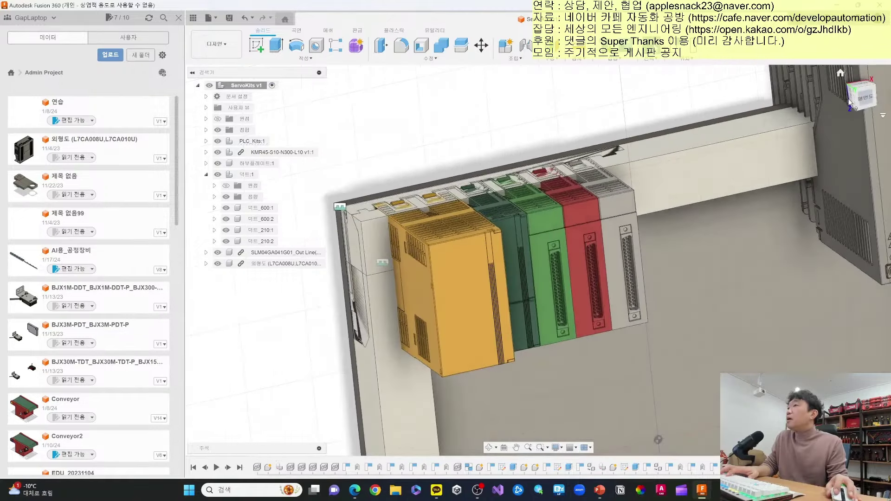
click(865, 101)
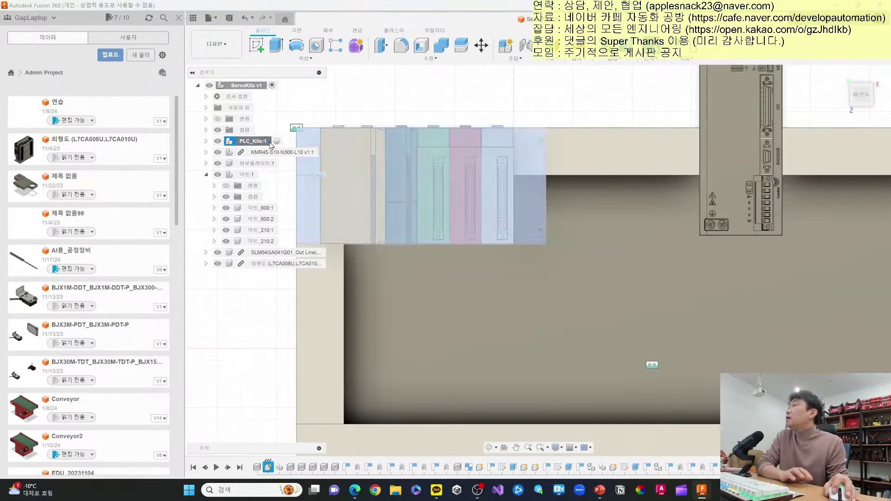
Move PLC_Kits 100 mm down from the duct frame's upper wall with Move/Copy.
click(275, 142)
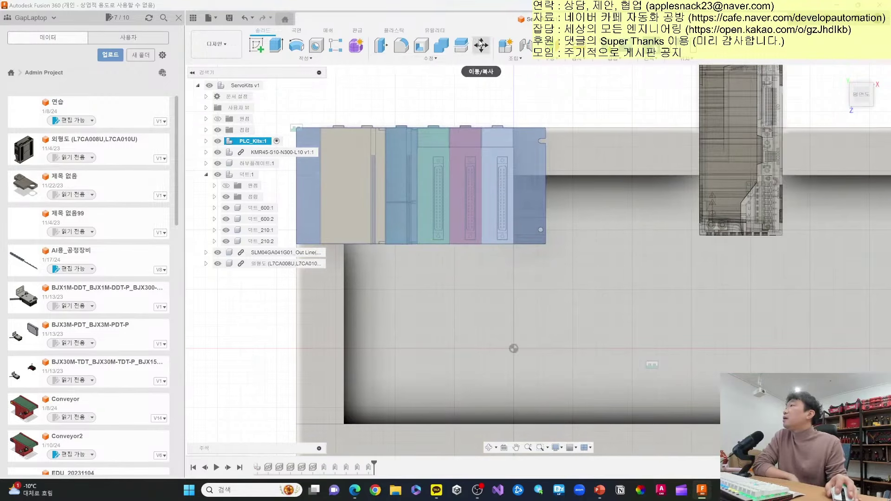
click(481, 45)
mouse_move(537, 348)
mouse_down()
mouse_move(659, 348)
mouse_move(626, 437)
mouse_up()
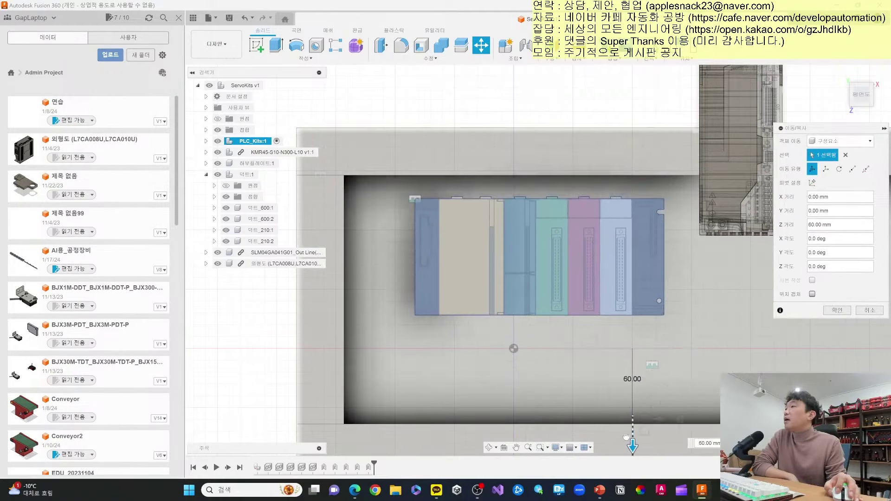
middle_drag(669, 448, 653, 366)
drag(615, 365, 615, 413)
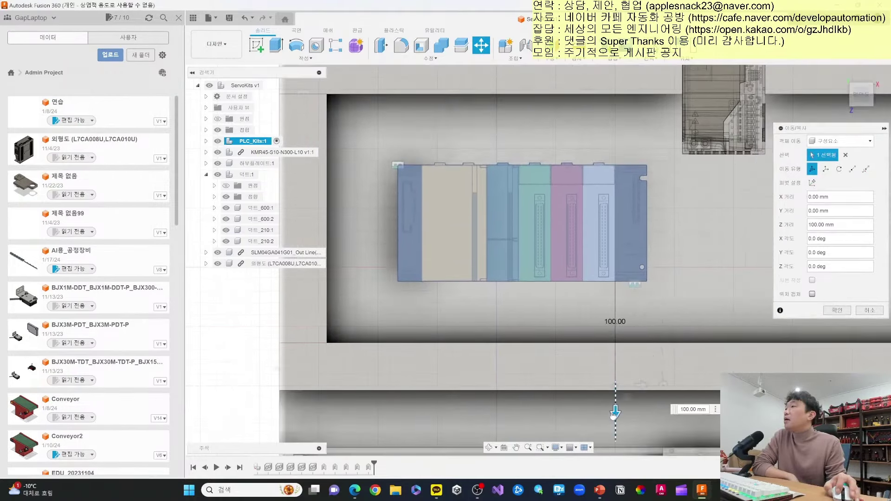
click(835, 311)
scroll(726, 299, down, 1)
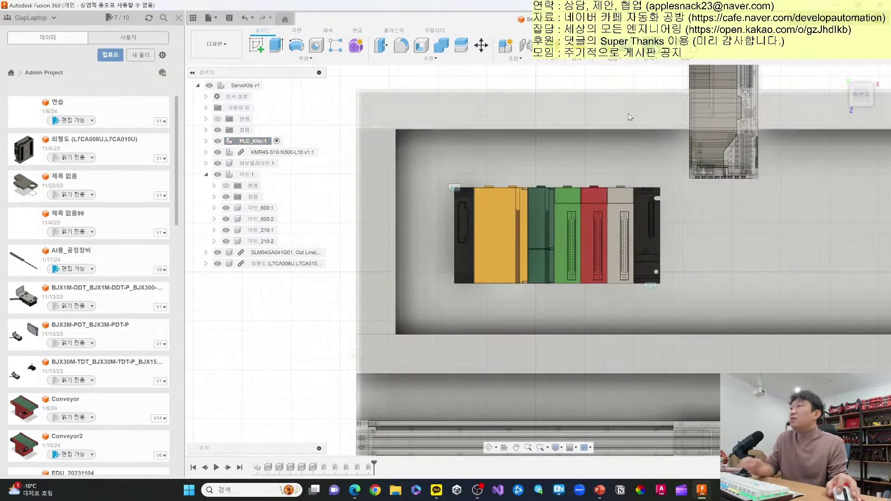
key(shift+j)
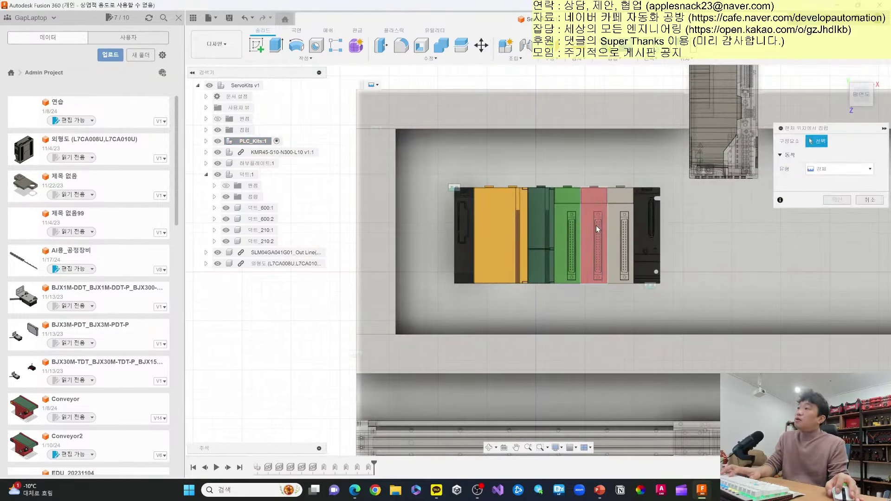
Rigidly join the red PLC module to its base plate with an as-built joint.
click(596, 225)
click(623, 162)
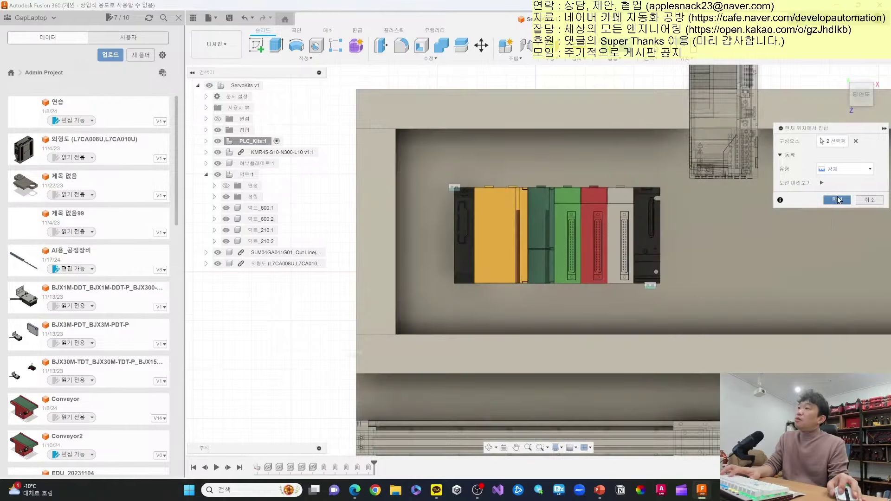
click(838, 200)
shift+middle_drag(838, 199, 538, 251)
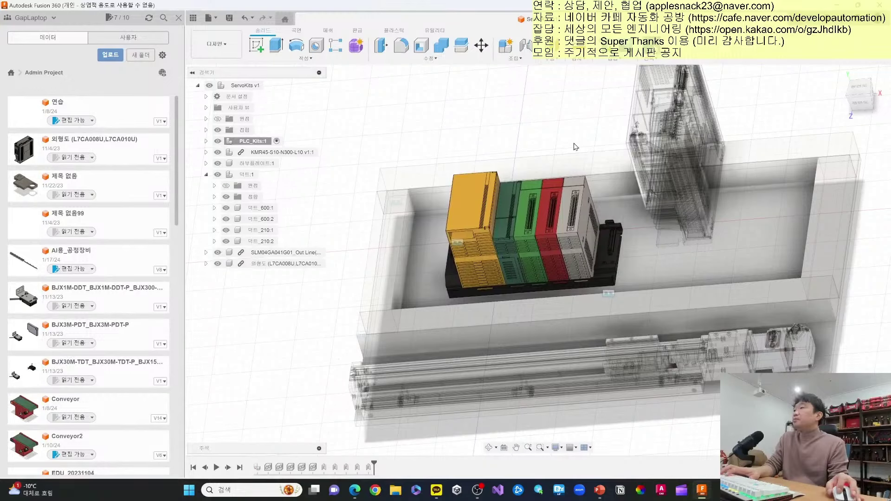
Reactivate the ServoKits v1 assembly and lift the servo drive above the frame, checking the layout slide.
double_click(236, 86)
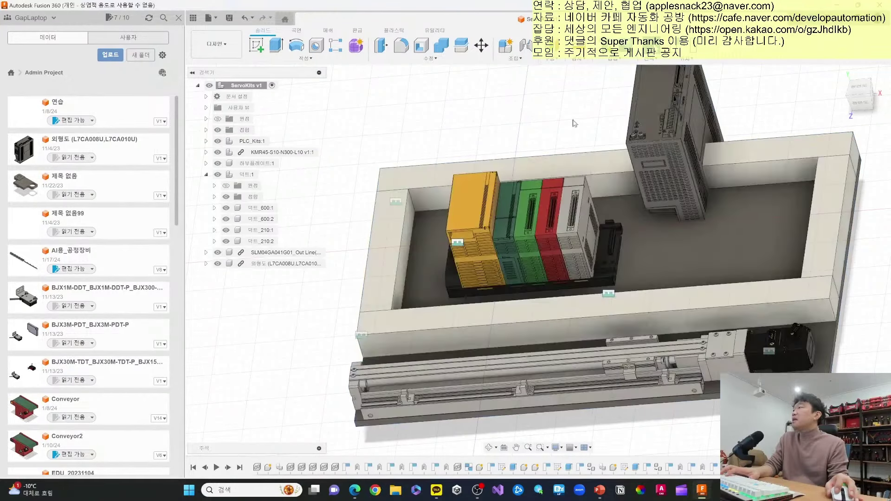
drag(710, 255, 730, 228)
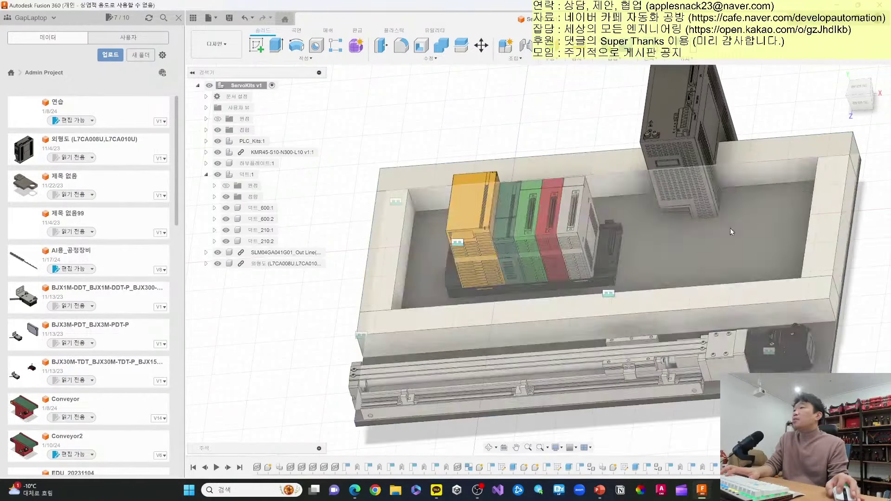
click(599, 492)
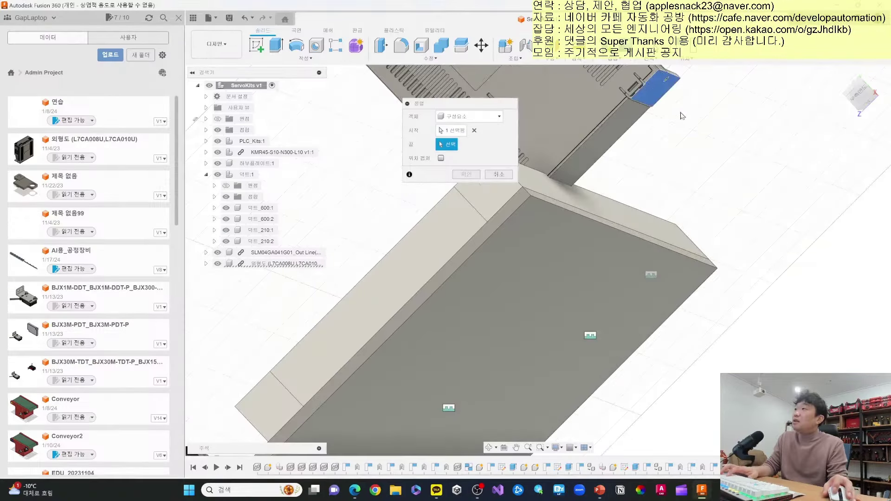
shift+middle_drag(682, 116, 675, 206)
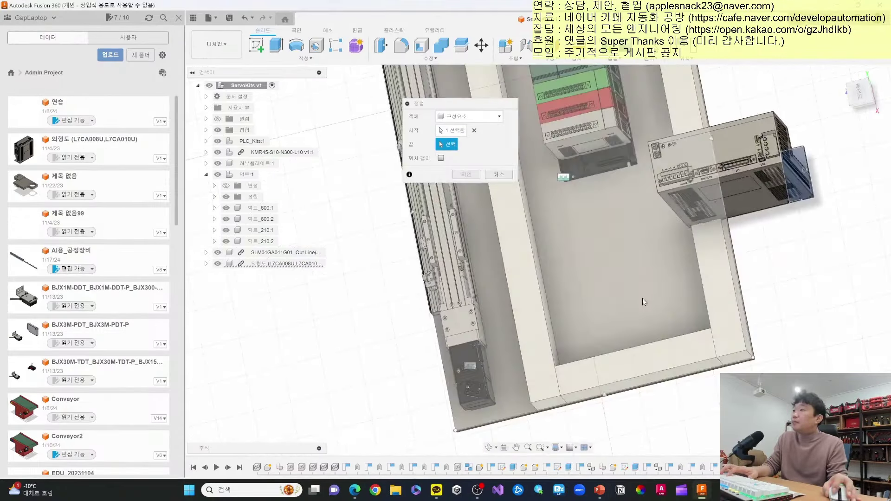
Align the servo drive to the frame wall, then to the enclosure's inner edge.
click(643, 298)
click(467, 188)
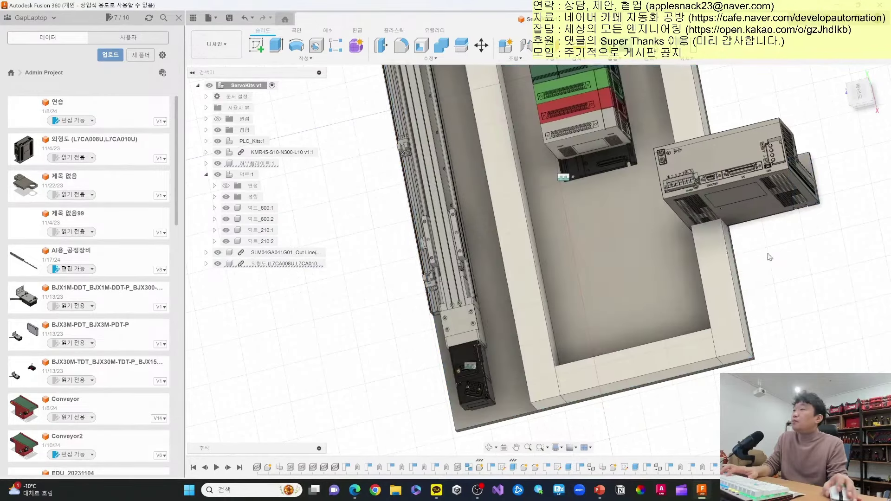
key(Return)
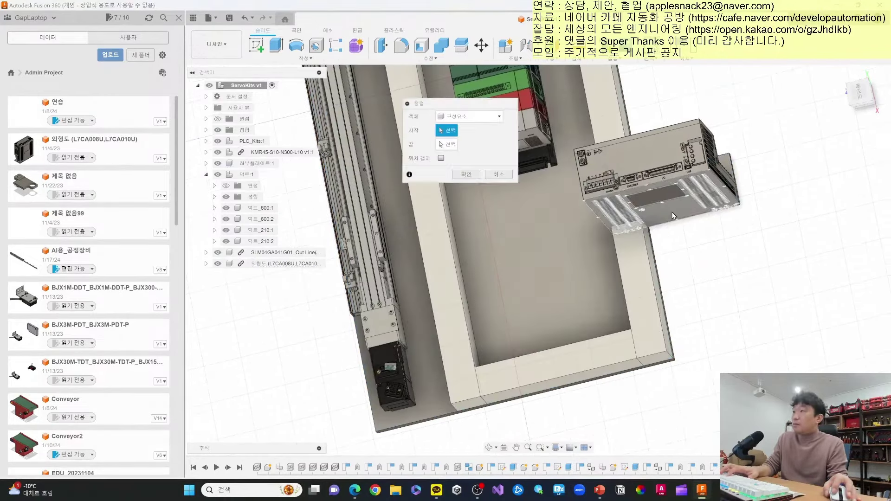
click(672, 211)
shift+middle_drag(672, 212, 610, 342)
scroll(612, 308, up, 3)
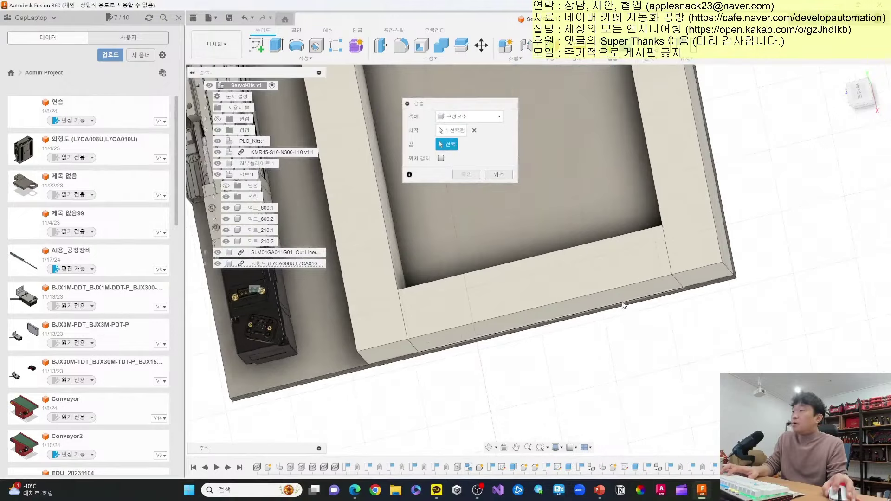
click(622, 299)
click(472, 188)
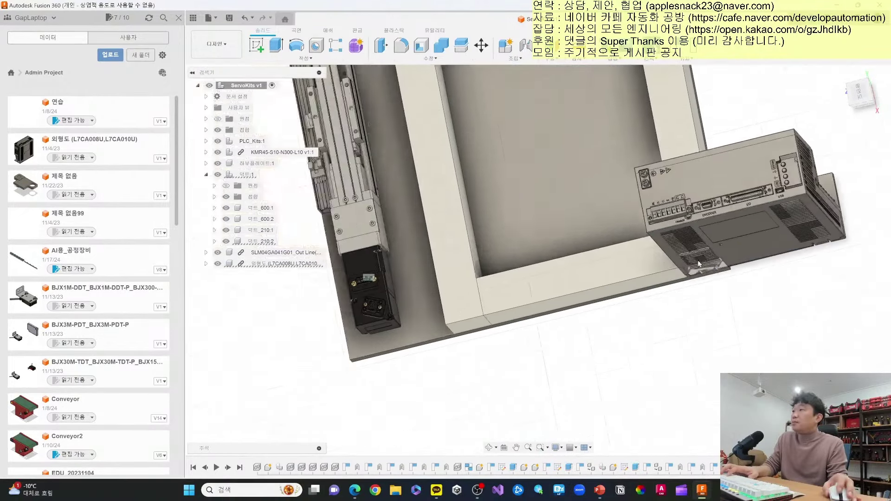
Align a servo drive face flush against the enclosure face.
click(858, 96)
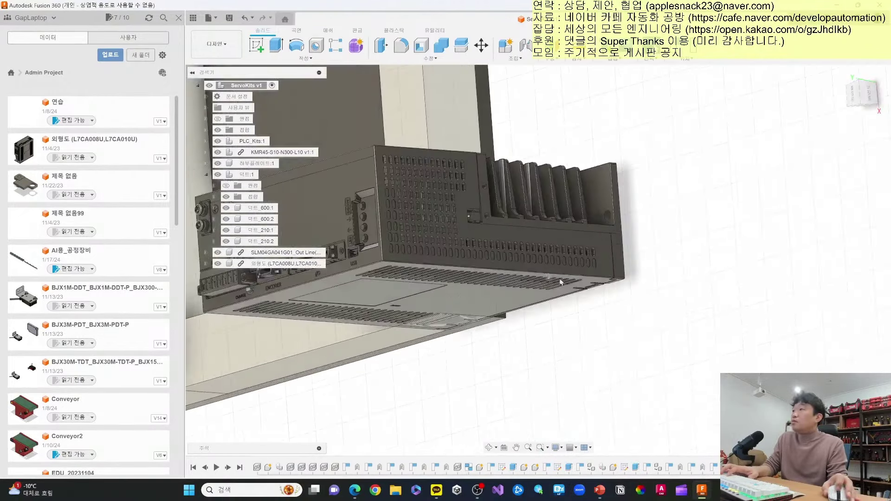
key(Return)
click(652, 232)
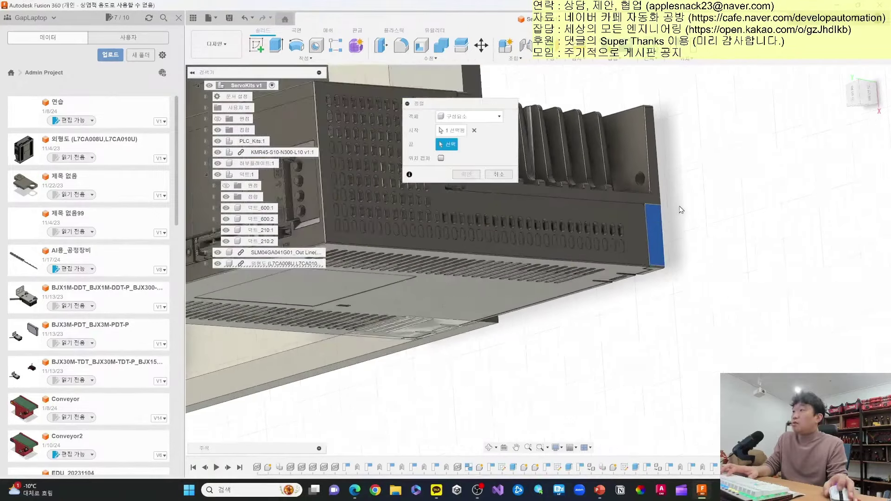
shift+middle_drag(652, 232, 593, 213)
click(593, 213)
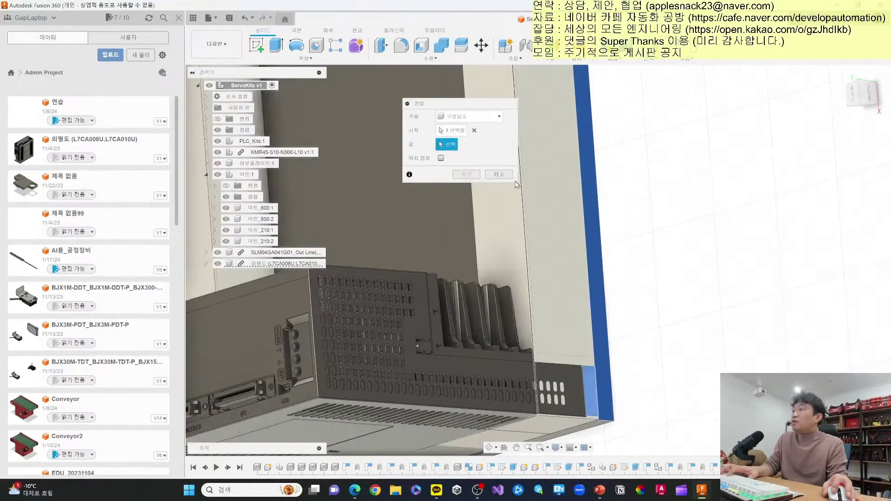
key(Return)
Set an upright front view, collapse the duct folder and select the servo drive component.
click(849, 103)
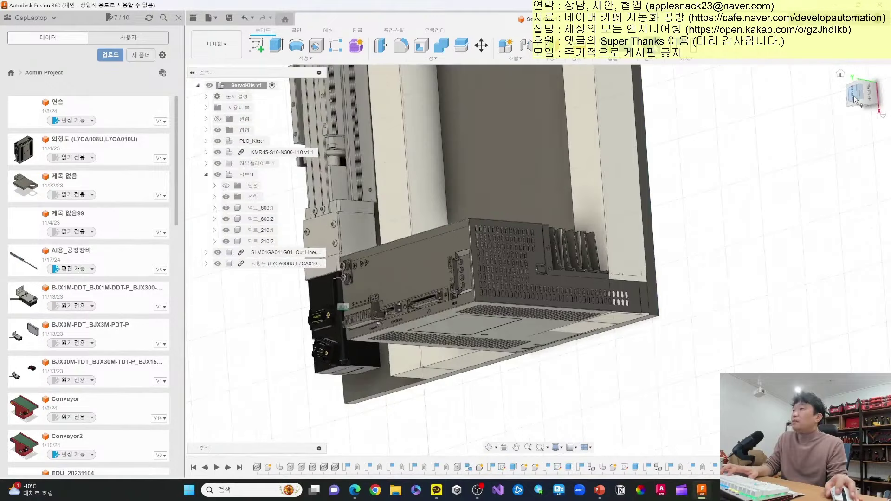
click(854, 99)
click(876, 75)
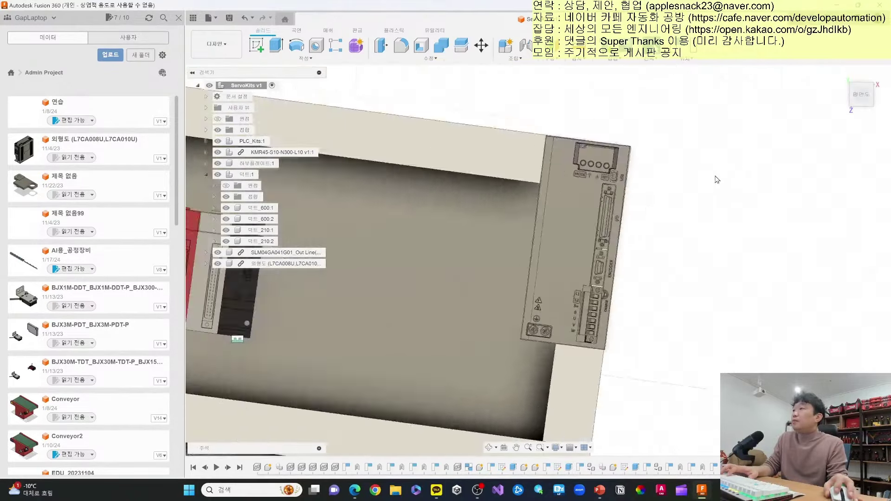
click(206, 174)
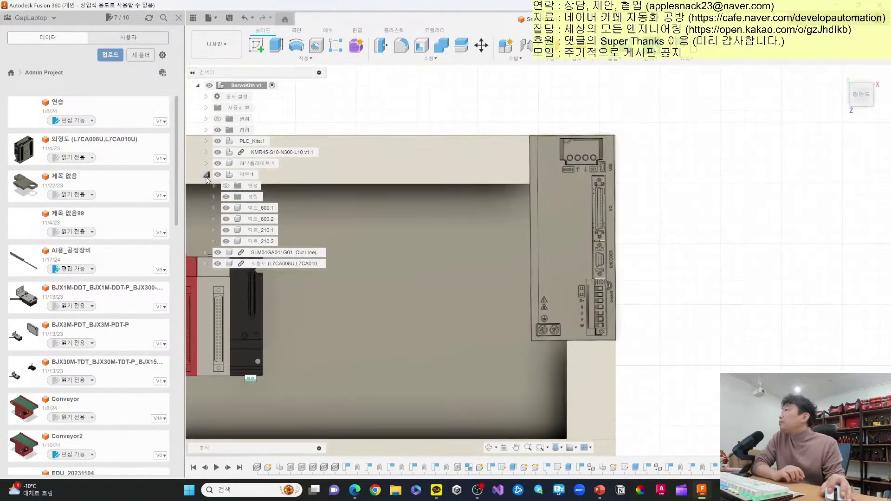
click(275, 197)
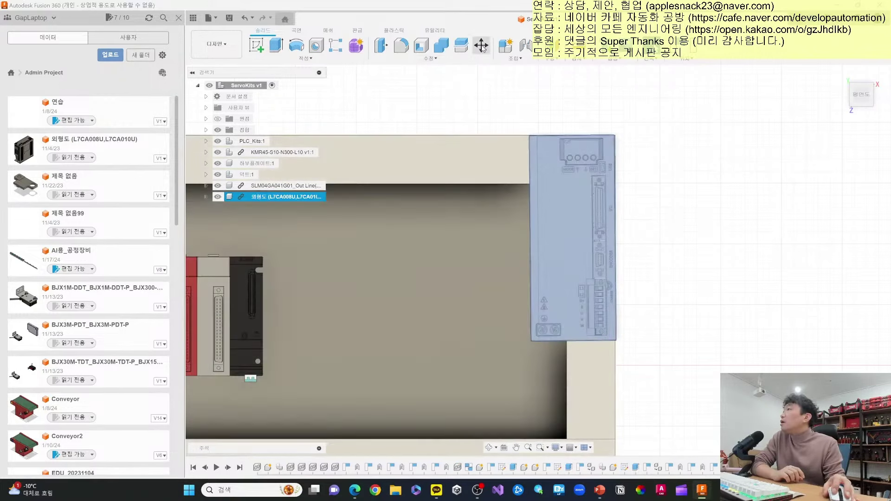
Move the servo drive left beside the PLC stack and 60 mm down.
click(482, 47)
drag(608, 242, 488, 242)
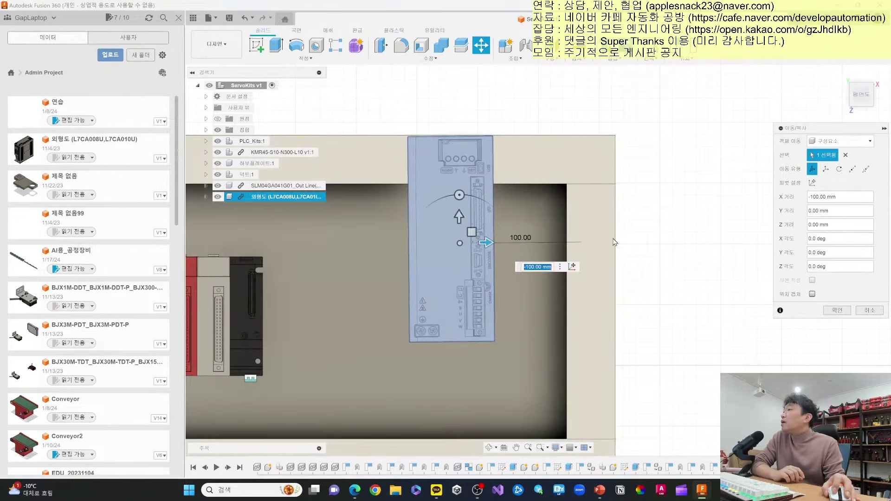
scroll(614, 241, down, 2)
middle_drag(615, 242, 638, 217)
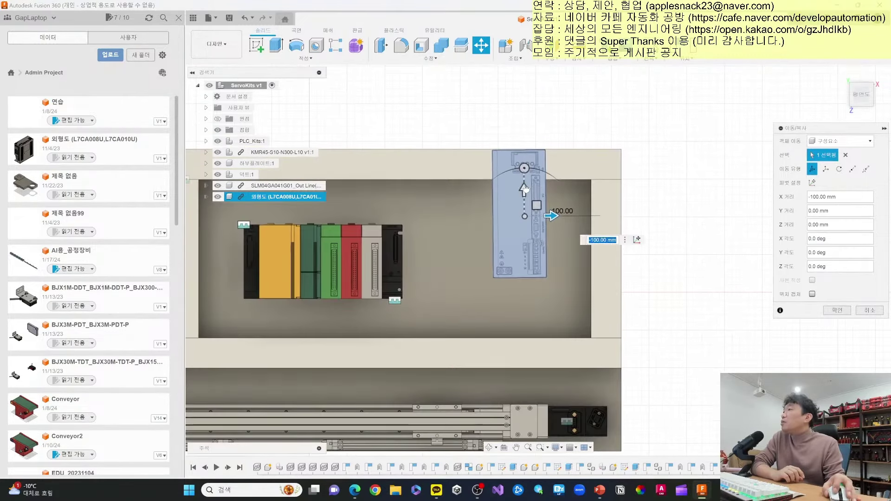
drag(525, 188, 523, 233)
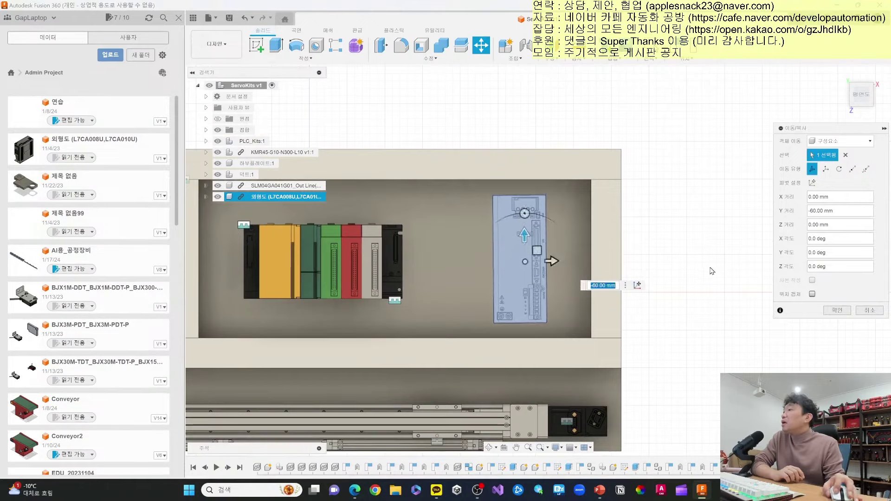
click(843, 311)
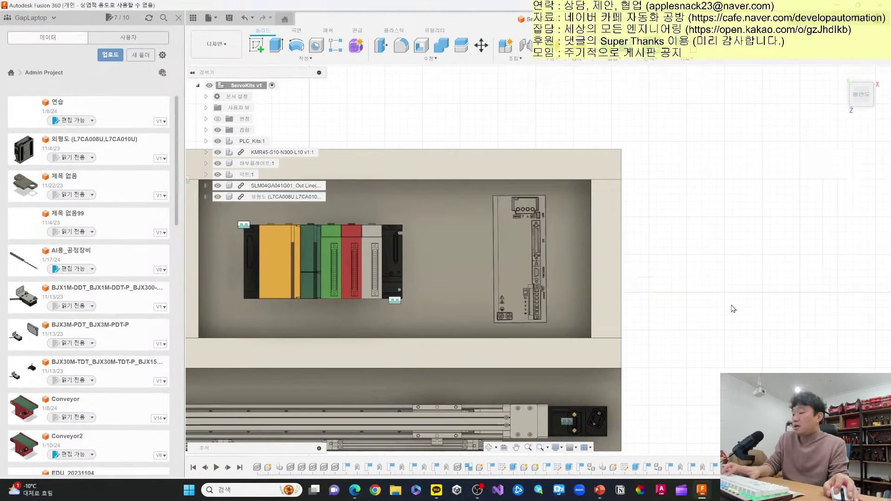
Lock the servo drive in place with a rigid as-built joint.
key(shift+j)
click(514, 263)
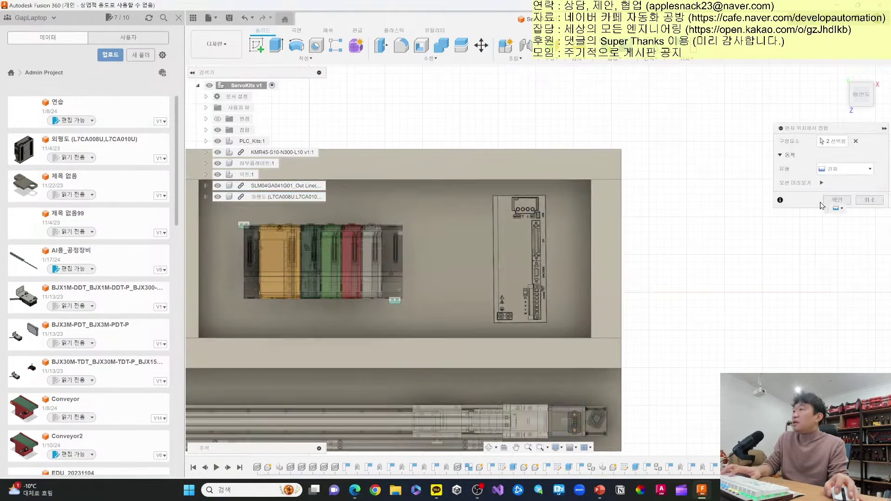
click(837, 202)
scroll(845, 190, down, 2)
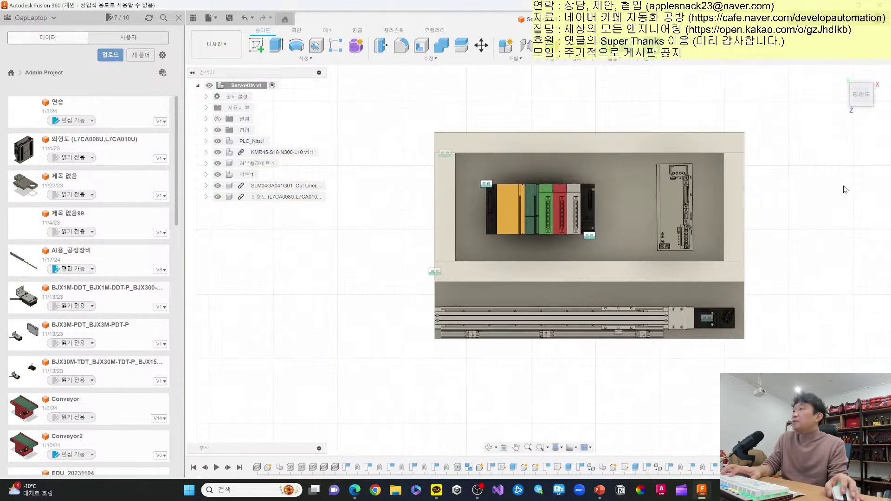
mouse_move(858, 95)
mouse_down()
mouse_move(848, 80)
mouse_move(866, 95)
mouse_up()
click(856, 102)
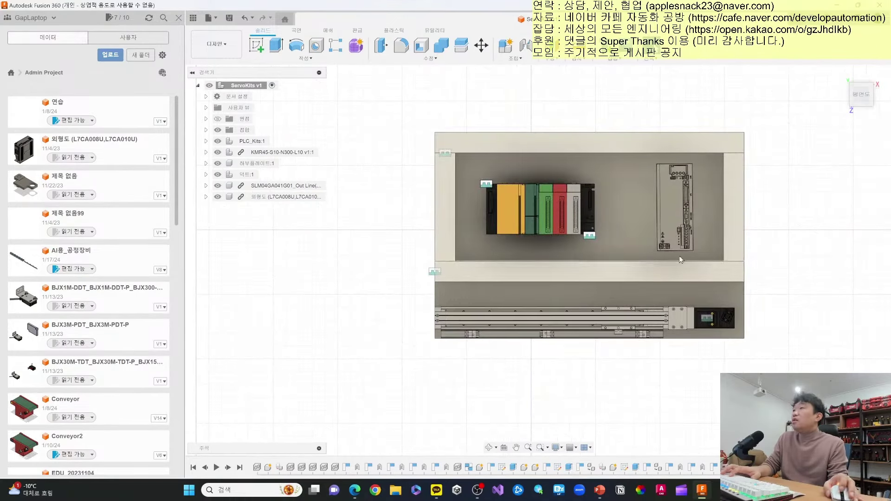
click(859, 100)
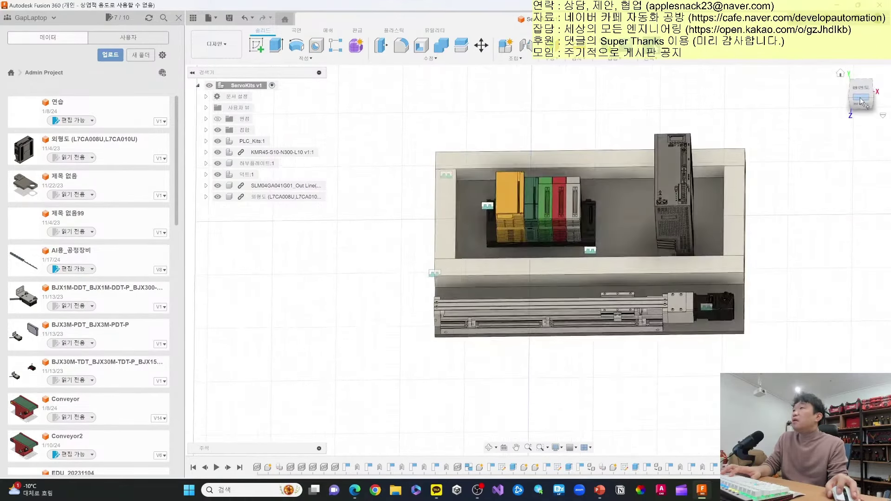
click(871, 82)
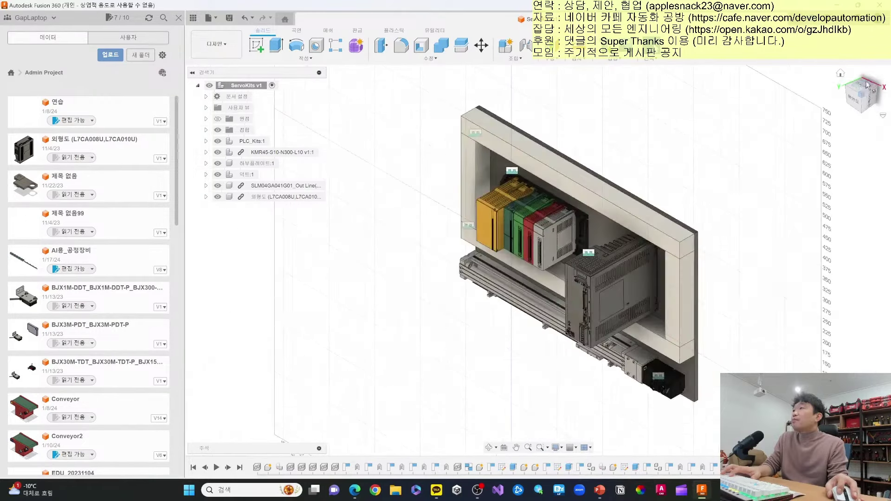
click(855, 104)
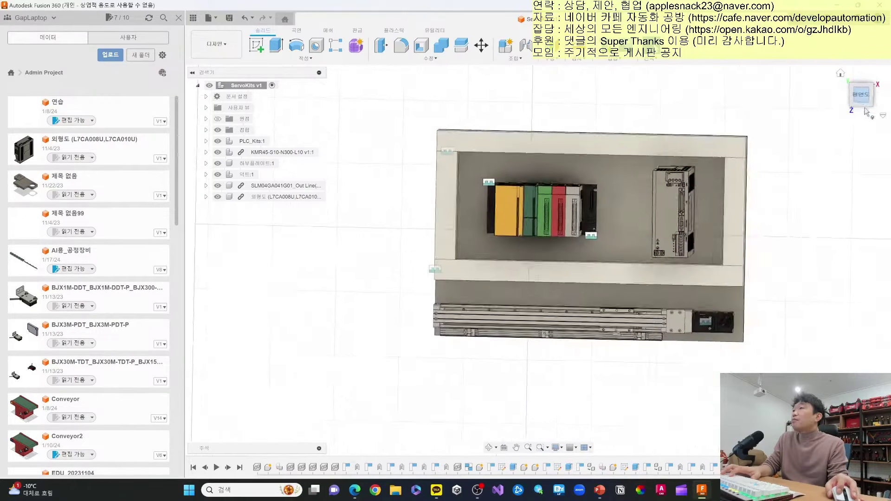
click(873, 108)
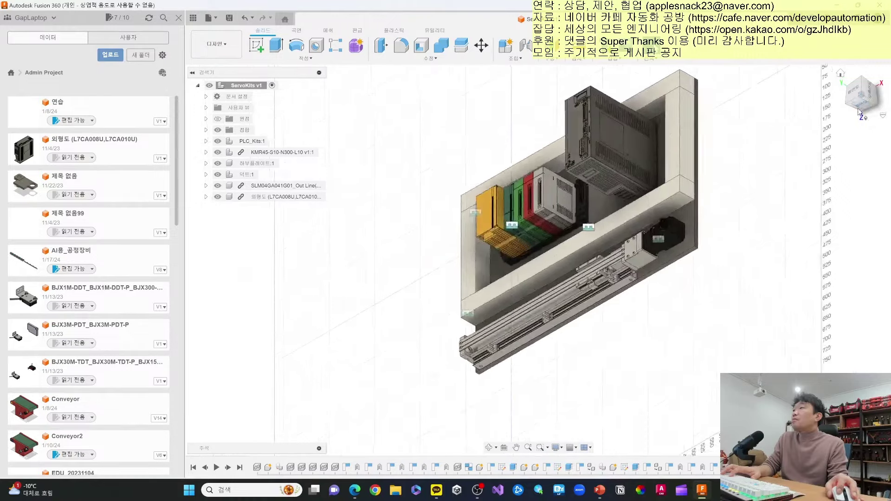
click(858, 94)
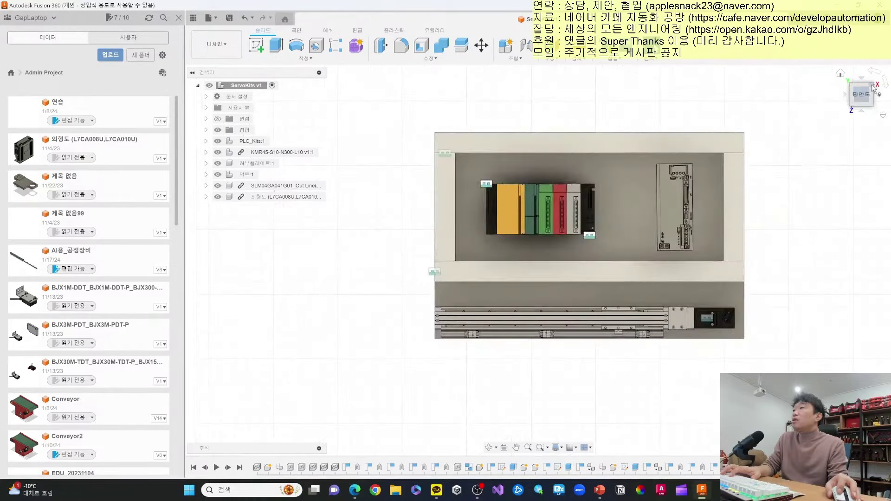
click(874, 88)
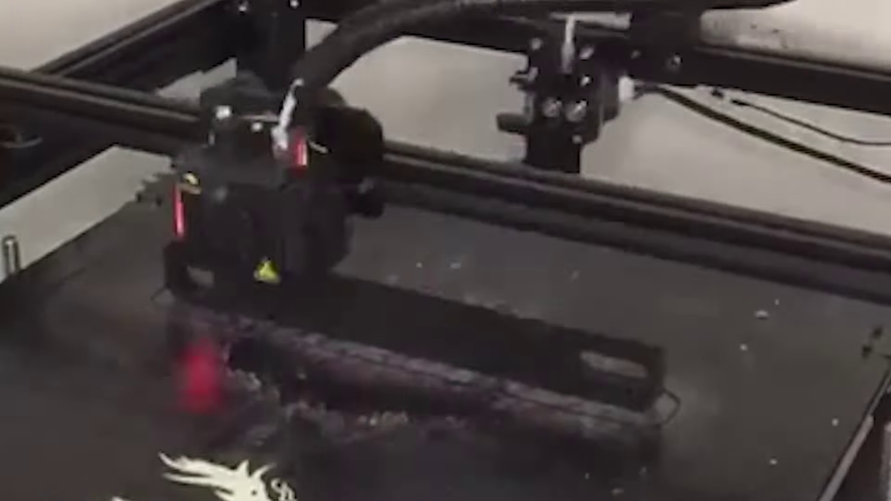